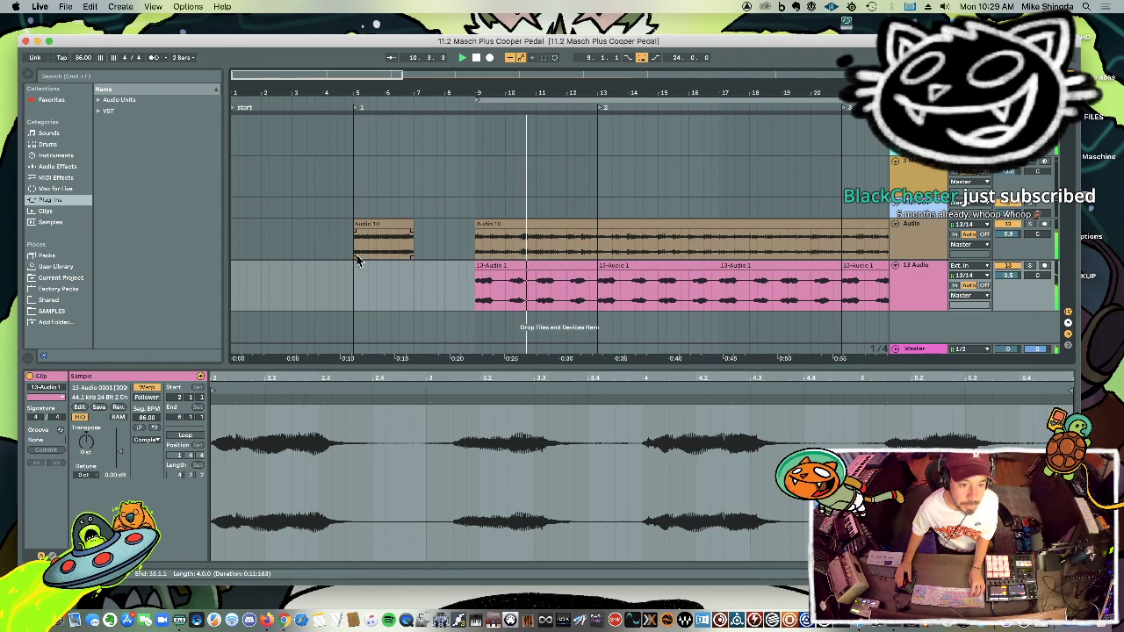
Duplicate the one-bar Audio 10 section at bar 5 until it fills the Audio track up to bar 9.
{"action": "key", "text": "super+d"}
{"action": "key", "text": "super+d"}
{"action": "key", "text": "super+d"}
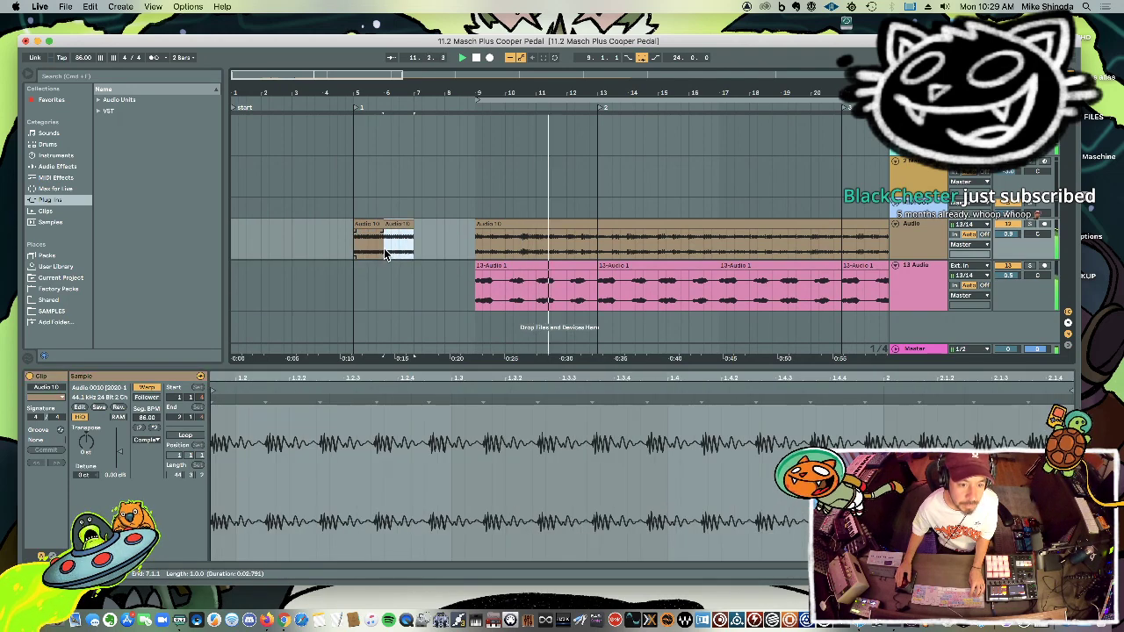
{"action": "left_click_drag", "start_coordinate": [568, 92], "coordinate": [434, 91]}
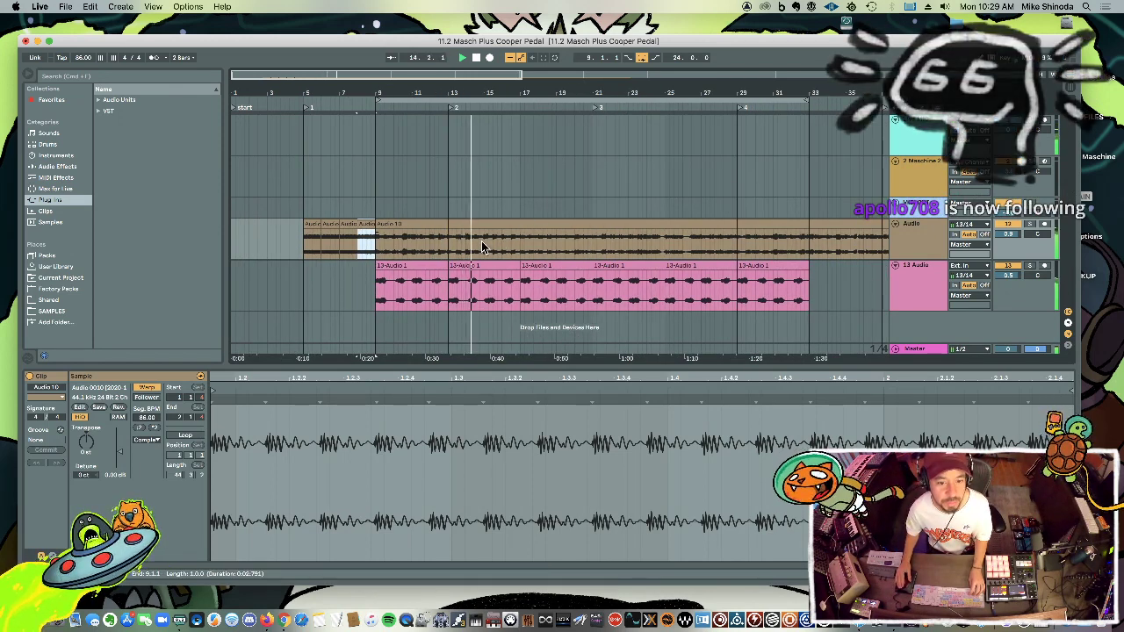
{"action": "key", "text": "space"}
{"action": "key", "text": "space"}
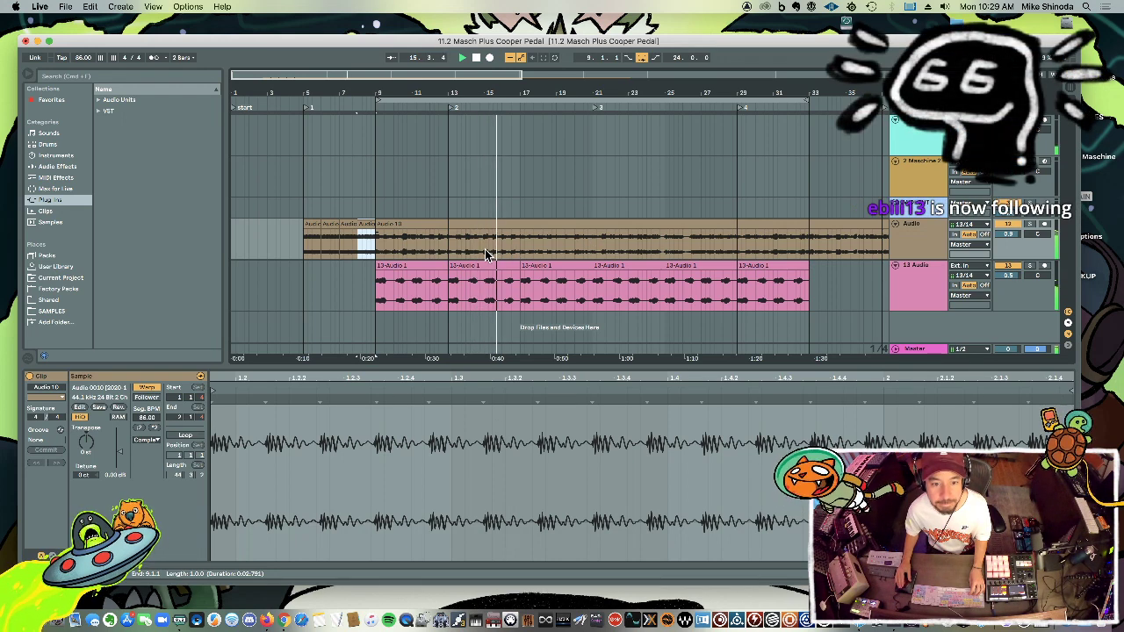
Delete the 13-Audio 1 clip between bars 17 and 21 on the 13 Audio track.
{"action": "left_click", "coordinate": [550, 266]}
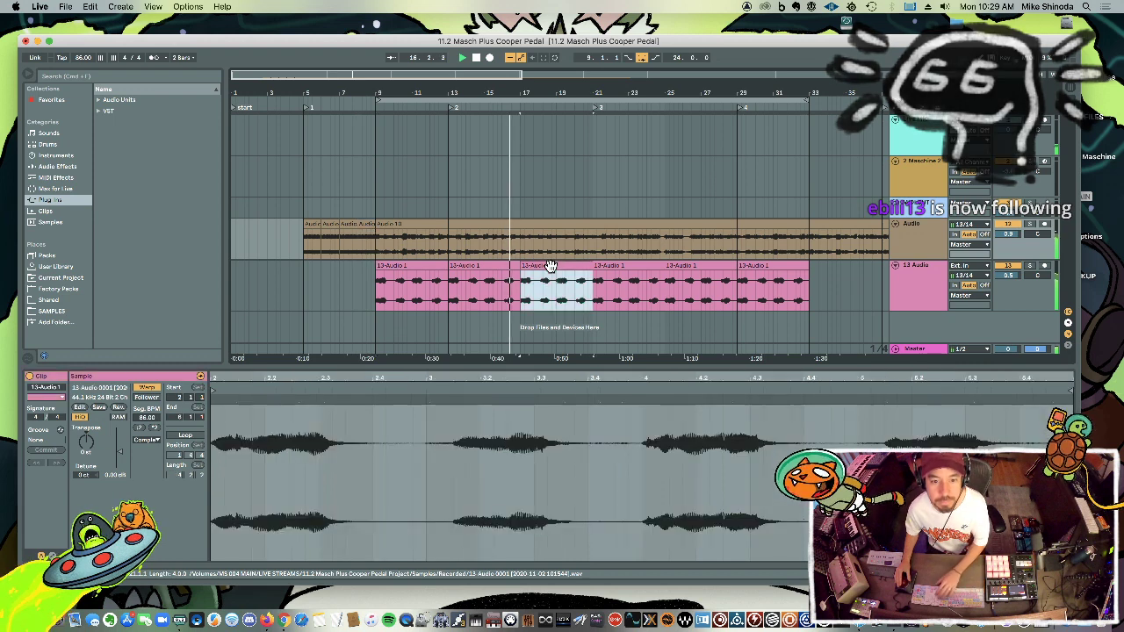
{"action": "key", "text": "Delete"}
{"action": "key", "text": "space"}
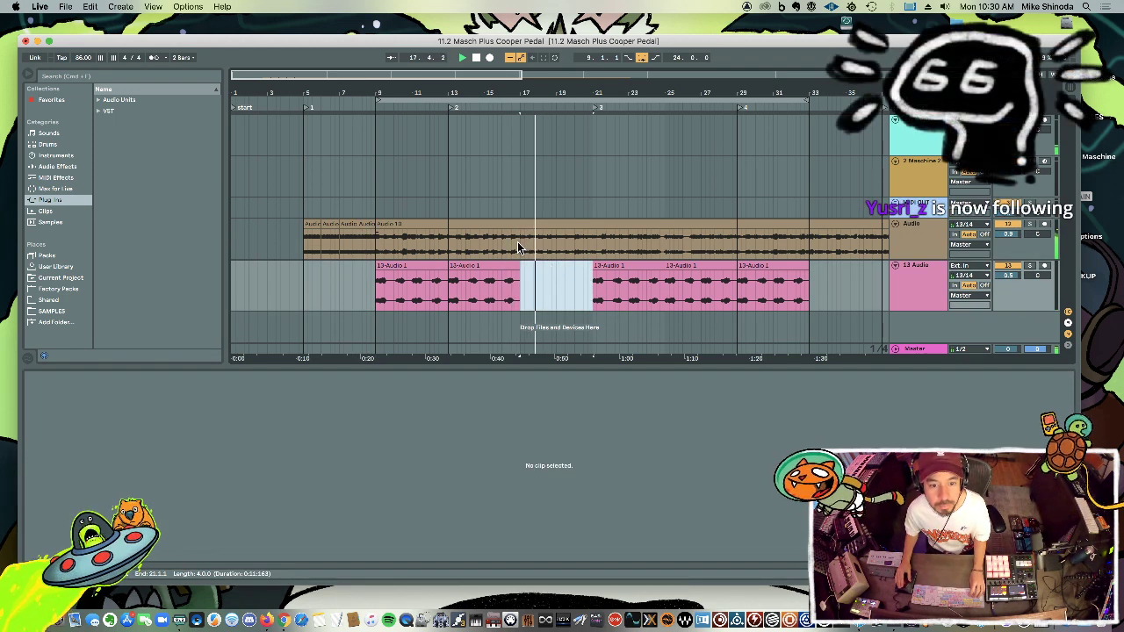
Cut the half bar at 26.1.1 from the Audio track's clip and paste it over the half bar just before bar 21.
{"action": "left_click", "coordinate": [518, 248]}
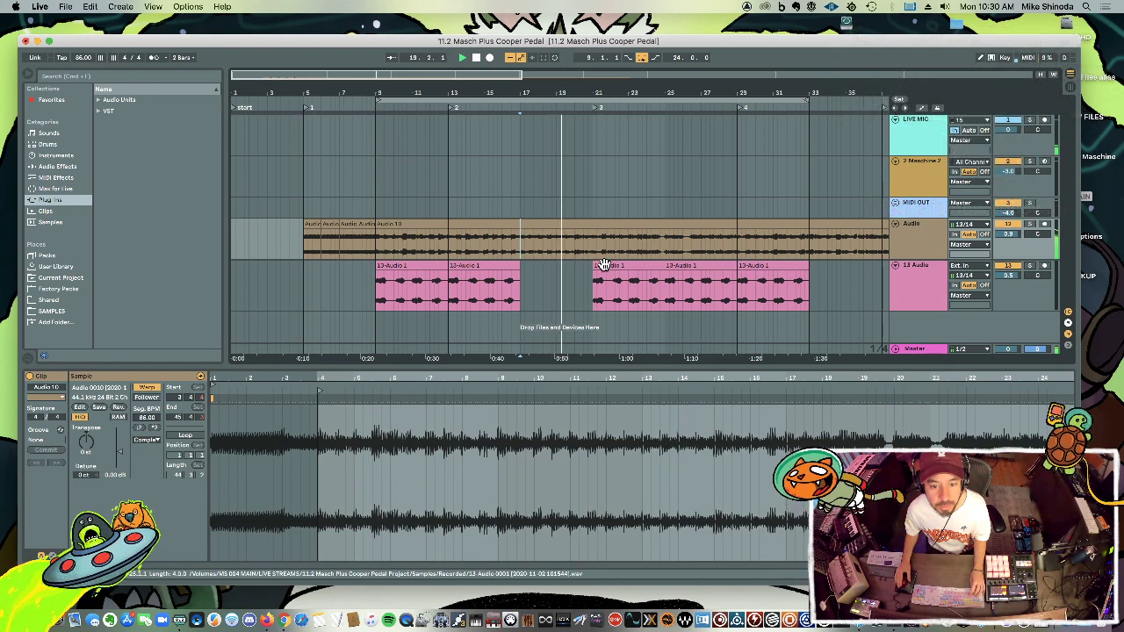
{"action": "left_click_drag", "start_coordinate": [550, 88], "coordinate": [526, 115]}
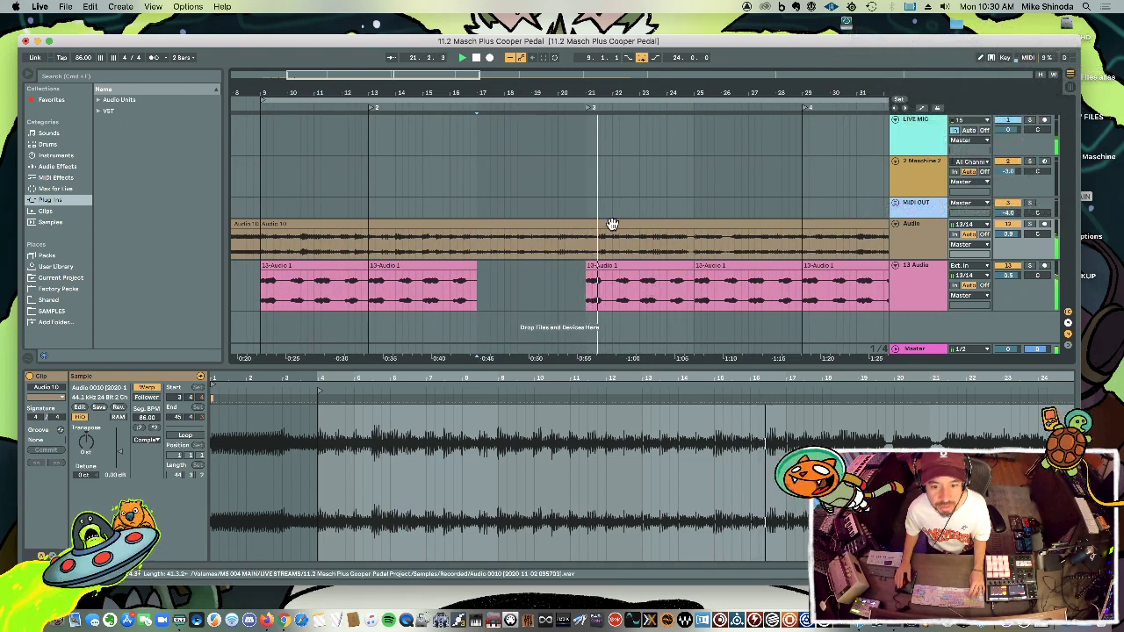
{"action": "left_click_drag", "start_coordinate": [619, 88], "coordinate": [545, 88]}
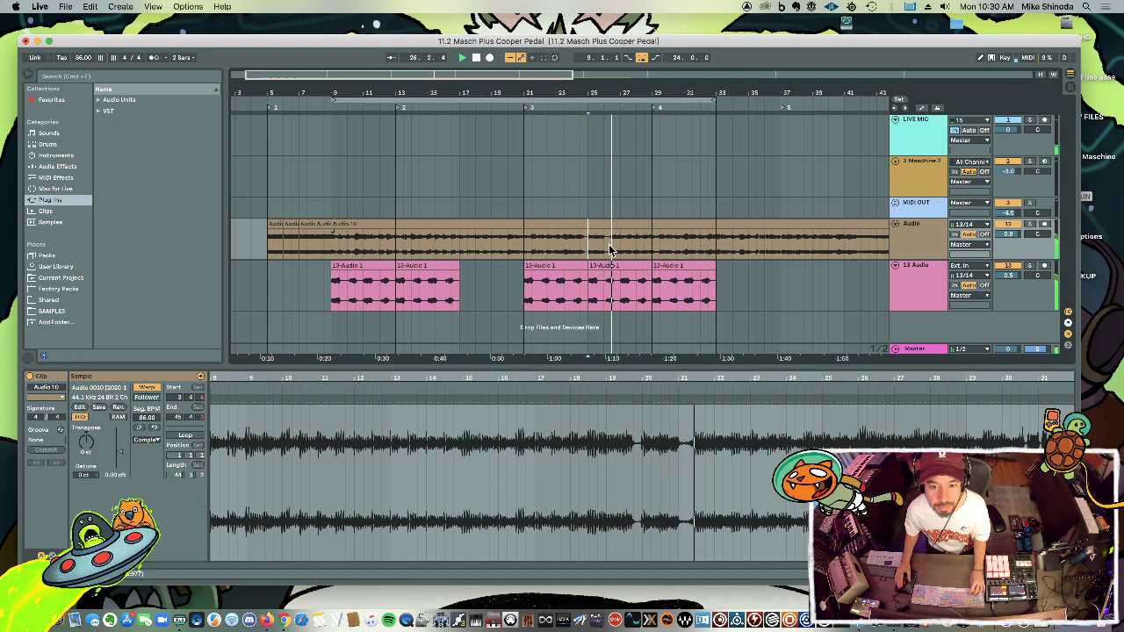
{"action": "mouse_move", "coordinate": [604, 246]}
{"action": "left_mouse_down"}
{"action": "mouse_move", "coordinate": [621, 252]}
{"action": "mouse_move", "coordinate": [611, 253]}
{"action": "left_mouse_up"}
{"action": "key", "text": "BackSpace"}
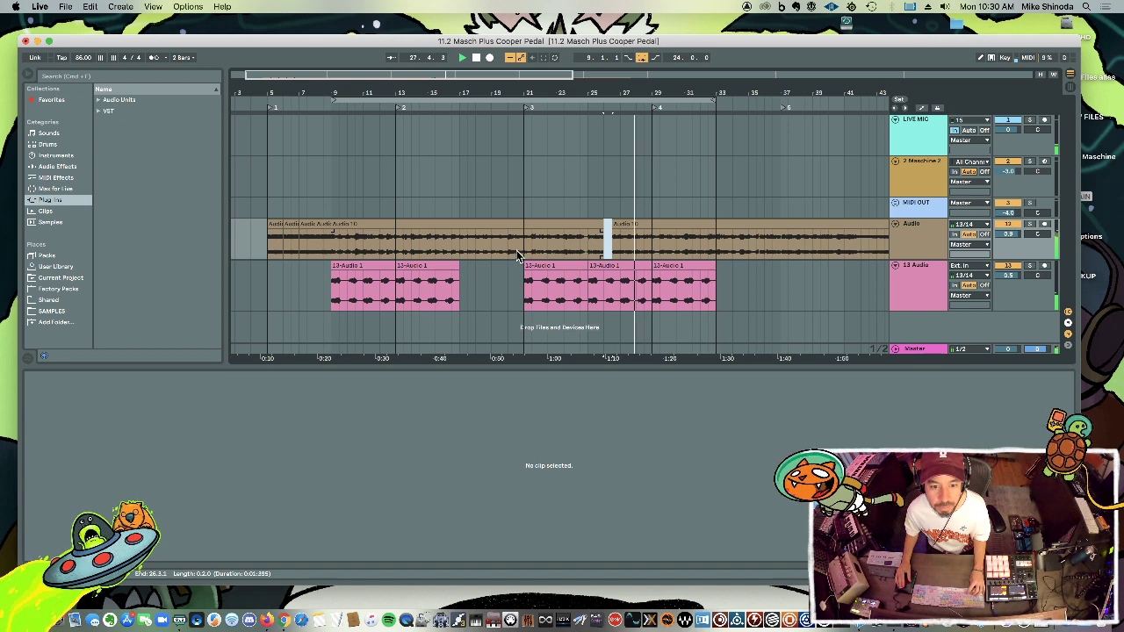
{"action": "left_click", "coordinate": [518, 256]}
{"action": "key", "text": "super+v"}
Copy bar 25 of the Audio track over bar 21, and bar 27 over bar 22.
{"action": "left_click", "coordinate": [588, 245]}
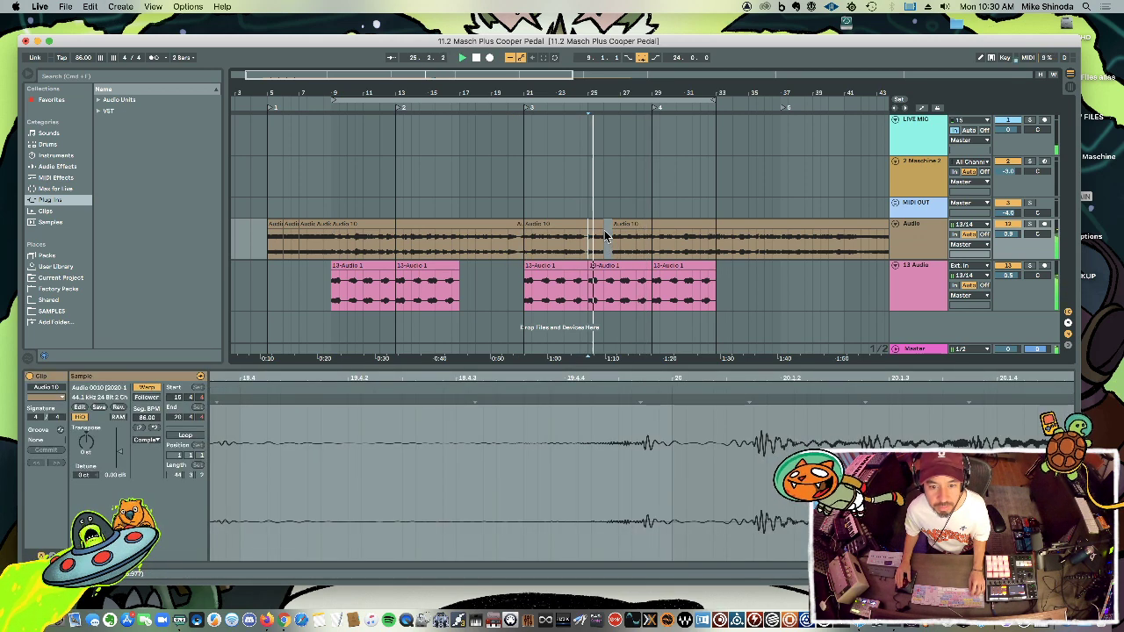
{"action": "left_click", "coordinate": [603, 237], "text": "shift"}
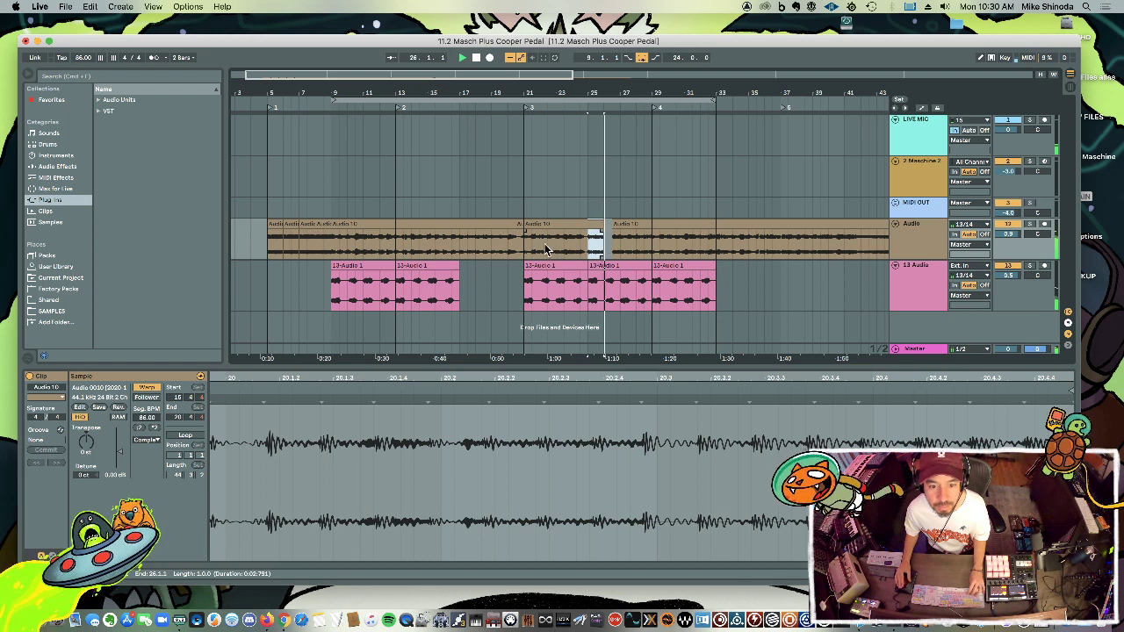
{"action": "left_click_drag", "start_coordinate": [525, 245], "coordinate": [540, 246]}
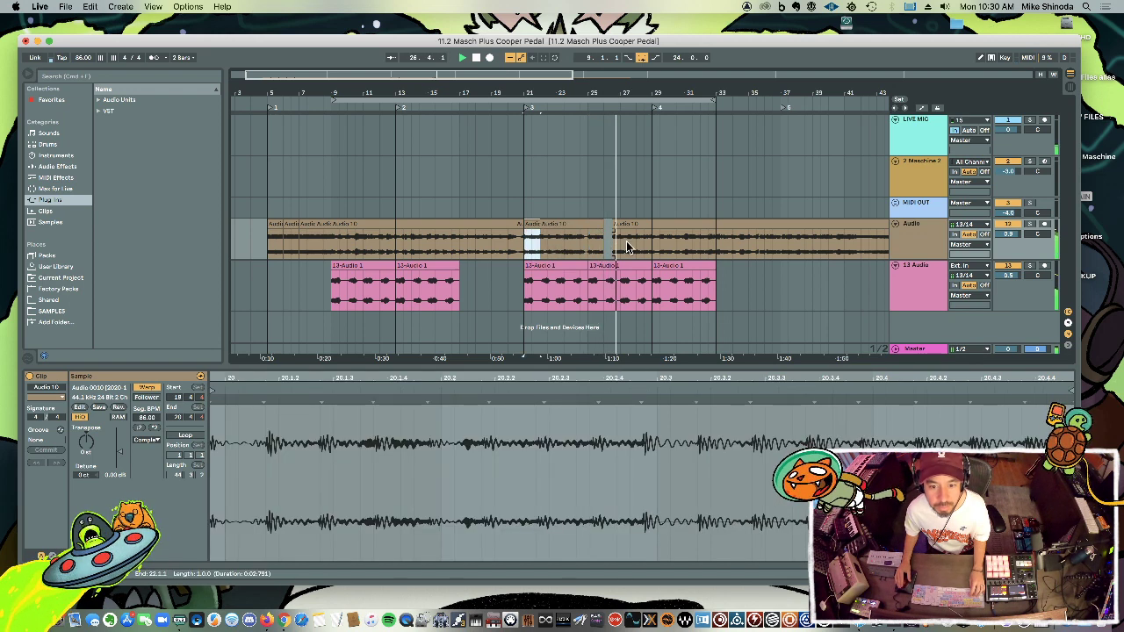
{"action": "left_click_drag", "start_coordinate": [620, 245], "coordinate": [636, 247]}
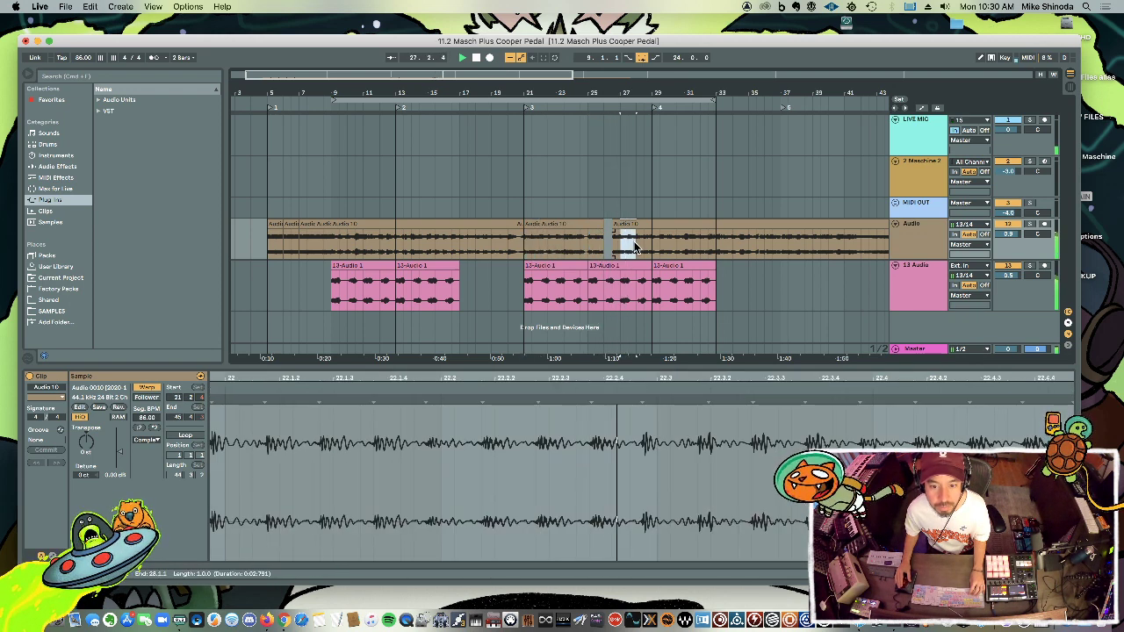
{"action": "key", "text": "super+c"}
{"action": "left_click", "coordinate": [541, 251]}
{"action": "key", "text": "super+v"}
Duplicate the two-bar pattern at bar 21 on the Audio track until it fills bars 21 to 29, with bars 21 to 25 looped.
{"action": "left_click", "coordinate": [523, 255], "text": "shift"}
{"action": "key", "text": "super+d"}
{"action": "left_click", "coordinate": [523, 254], "text": "shift"}
{"action": "key", "text": "super+l"}
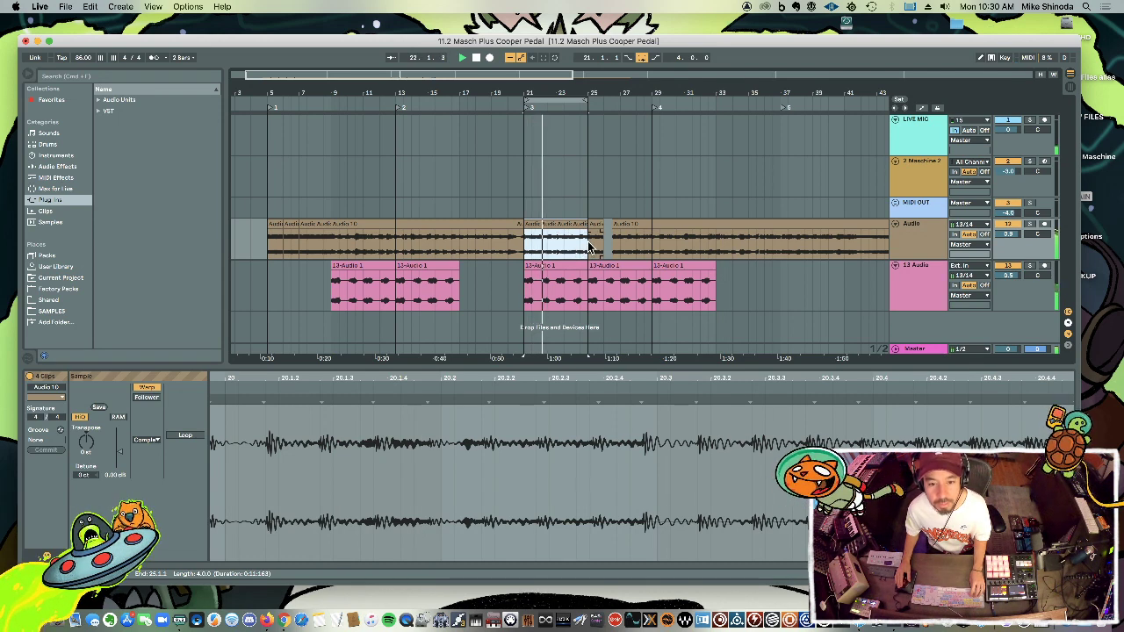
{"action": "left_click_drag", "start_coordinate": [586, 250], "coordinate": [525, 255]}
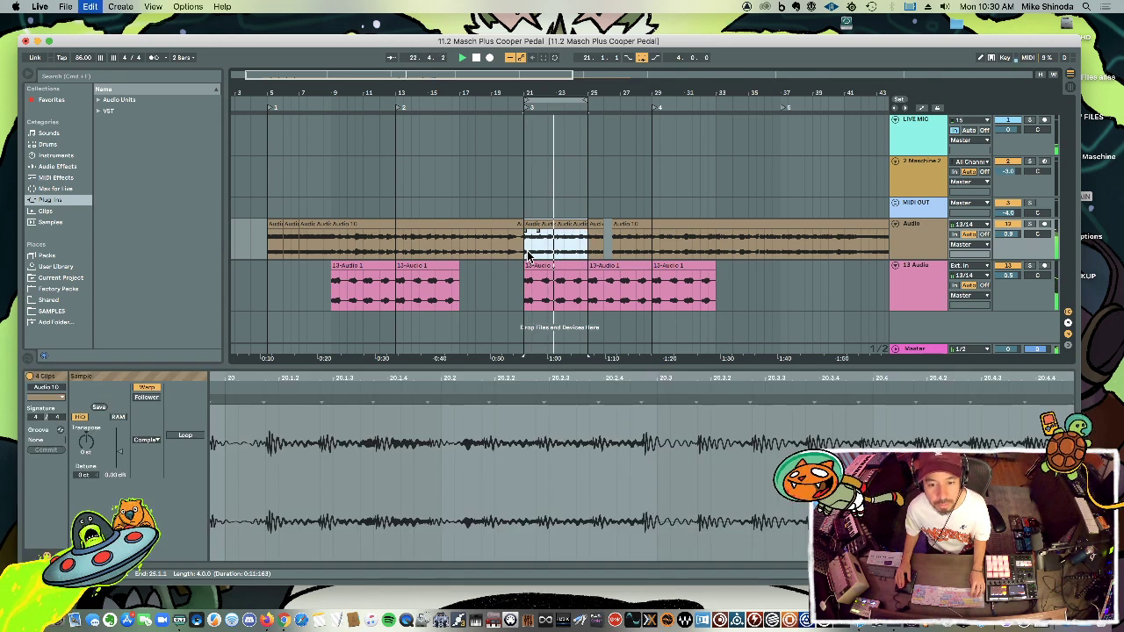
{"action": "key", "text": "super+d"}
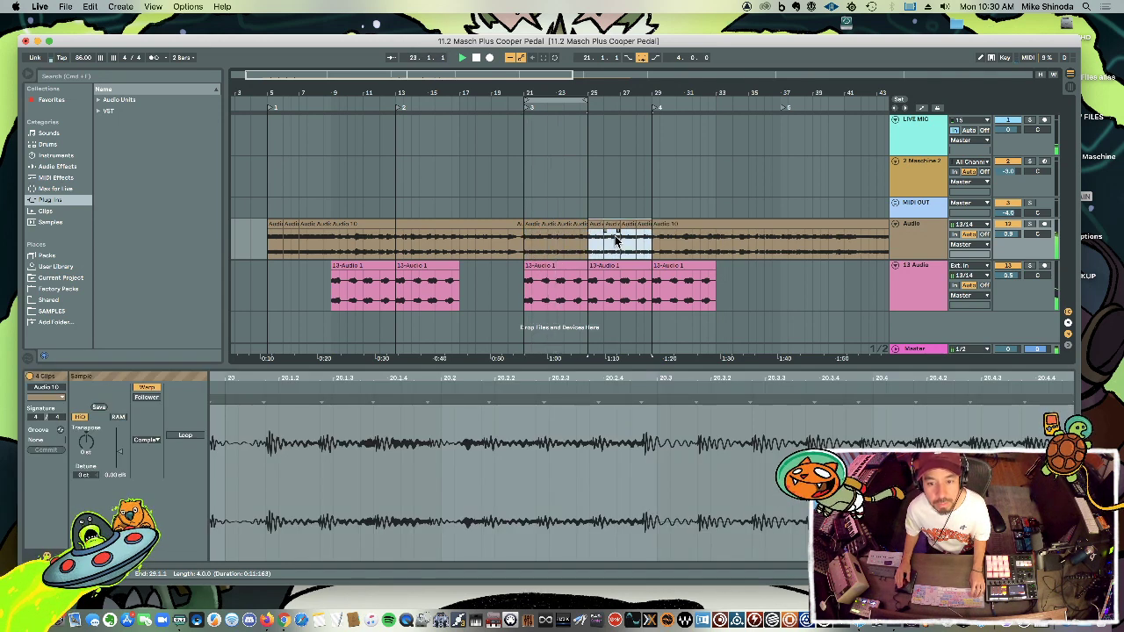
Delete the 13-Audio 1 clip at bar 29, and copy the one at bar 9 to bars 5 and 1.
{"action": "left_click", "coordinate": [673, 263]}
{"action": "key", "text": "Delete"}
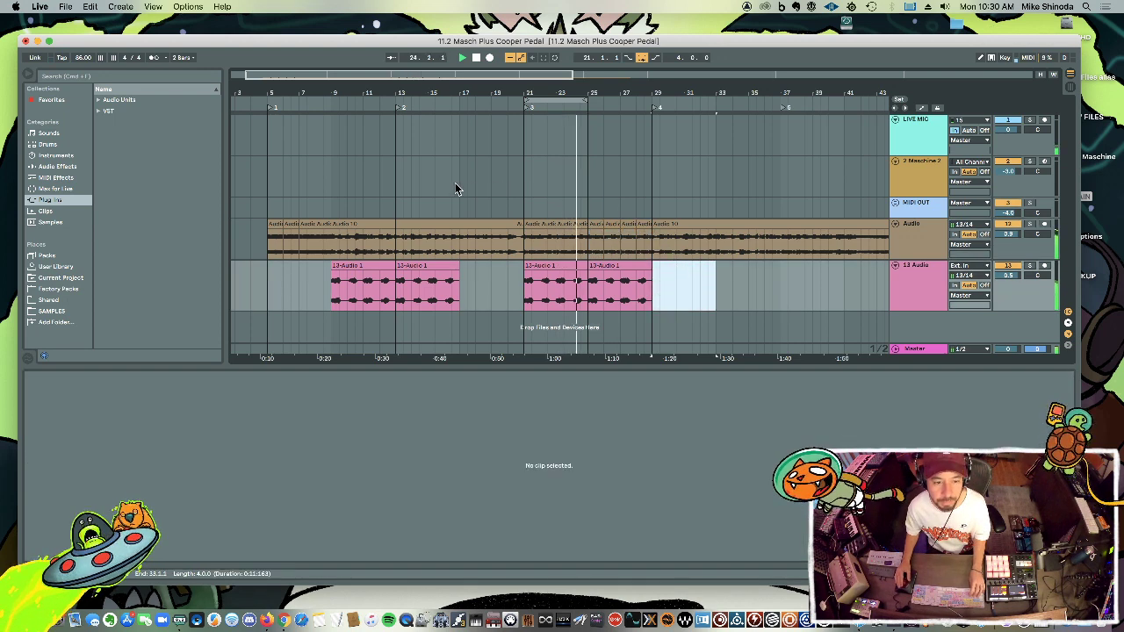
{"action": "left_click", "coordinate": [373, 266]}
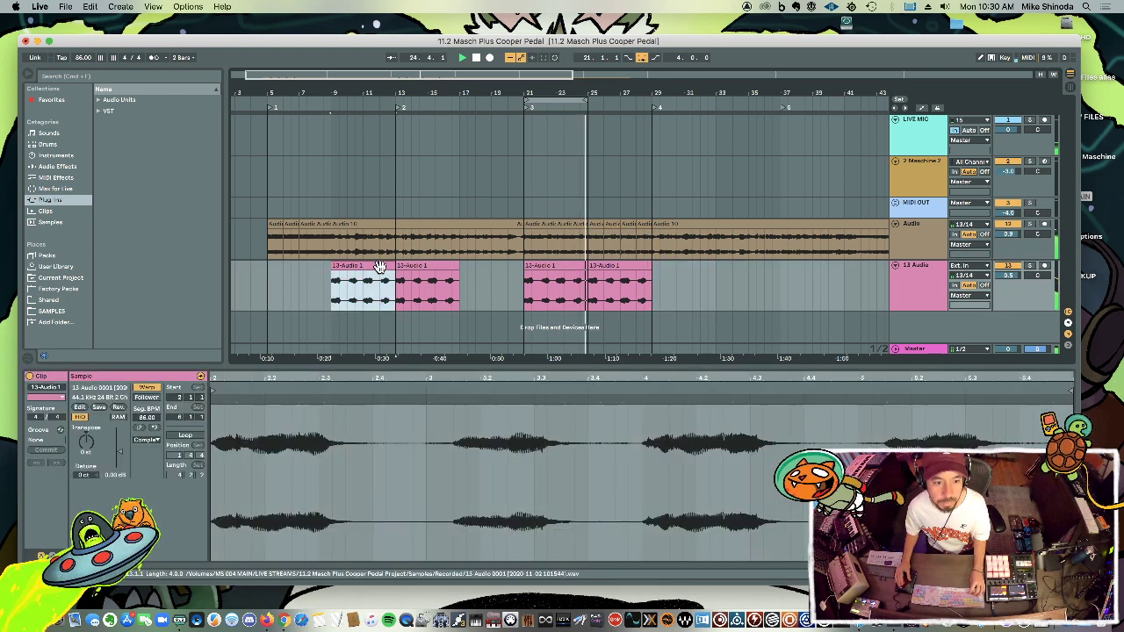
{"action": "left_click", "coordinate": [268, 288]}
{"action": "key", "text": "super+v"}
{"action": "left_click_drag", "start_coordinate": [331, 95], "coordinate": [331, 70]}
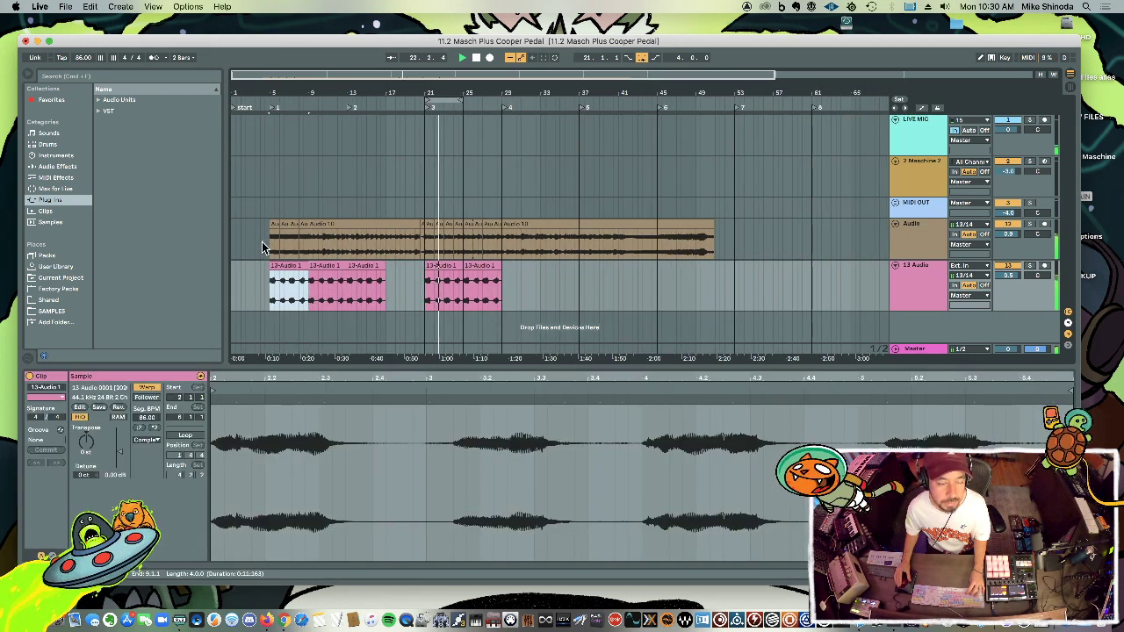
{"action": "left_click", "coordinate": [234, 279]}
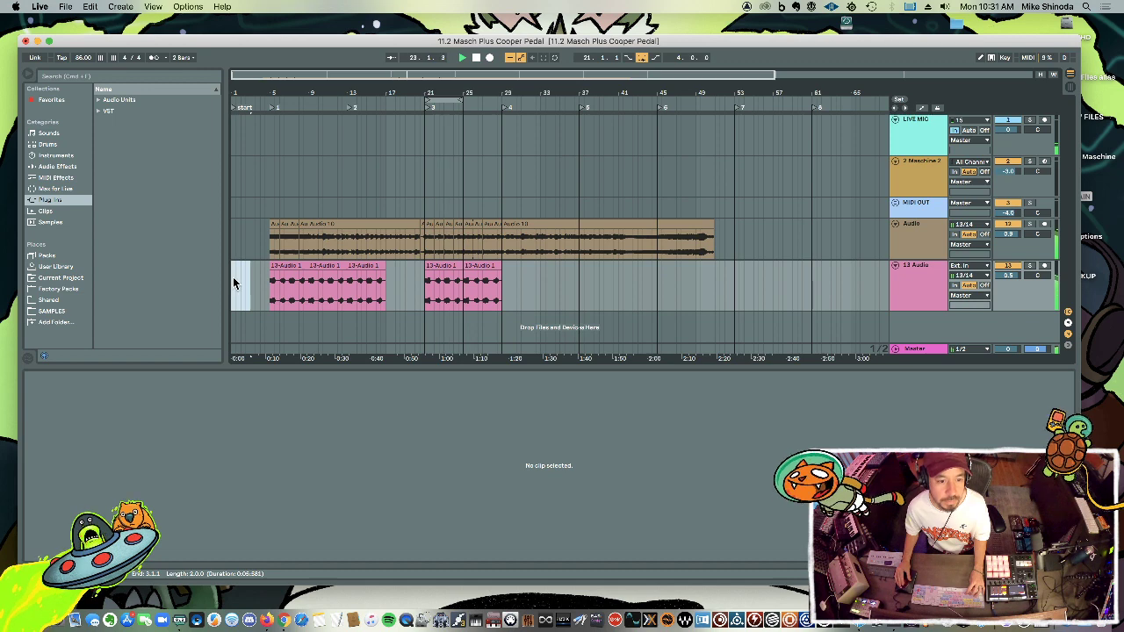
{"action": "key", "text": "super+v"}
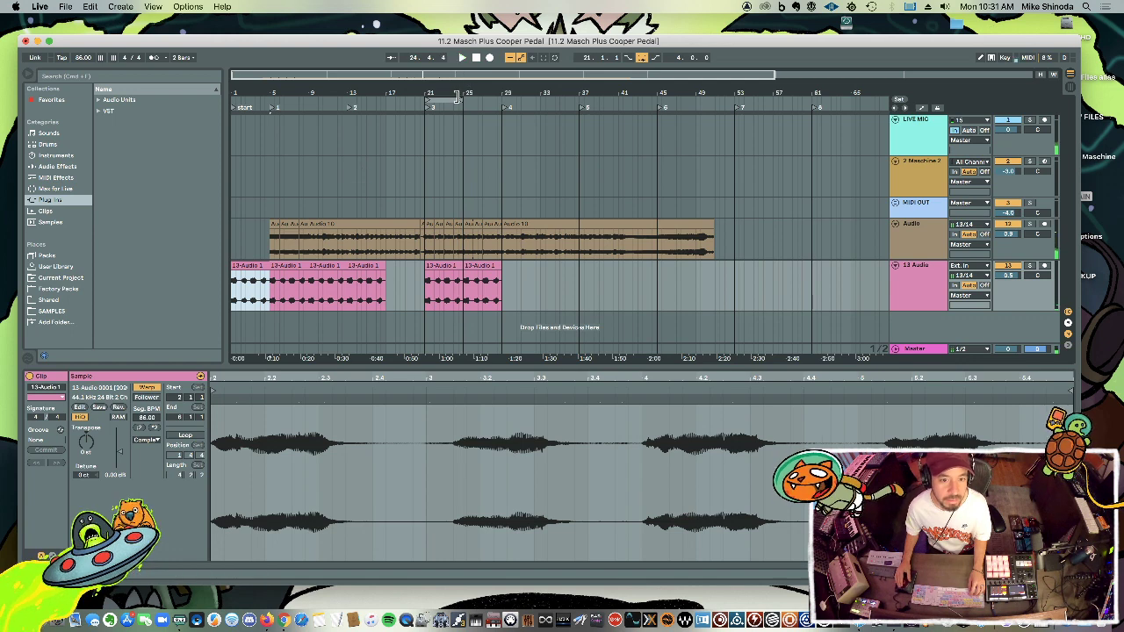
Set the arrangement loop to cover the 24 bars from bar 5 to bar 29.
{"action": "left_click_drag", "start_coordinate": [457, 99], "coordinate": [502, 99]}
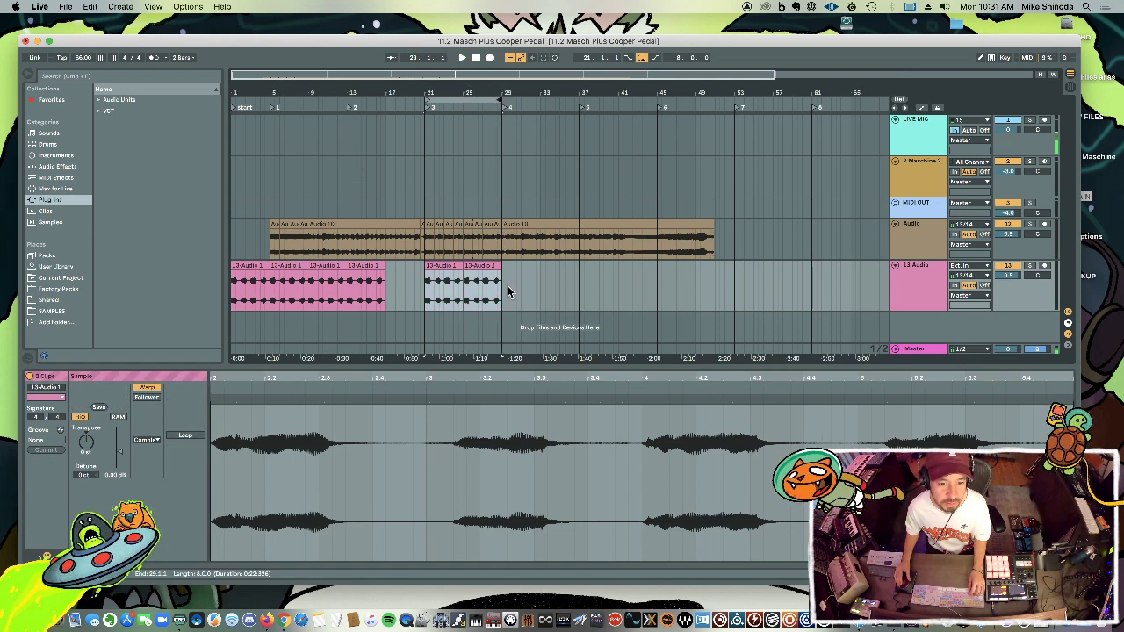
{"action": "left_click_drag", "start_coordinate": [508, 291], "coordinate": [284, 284]}
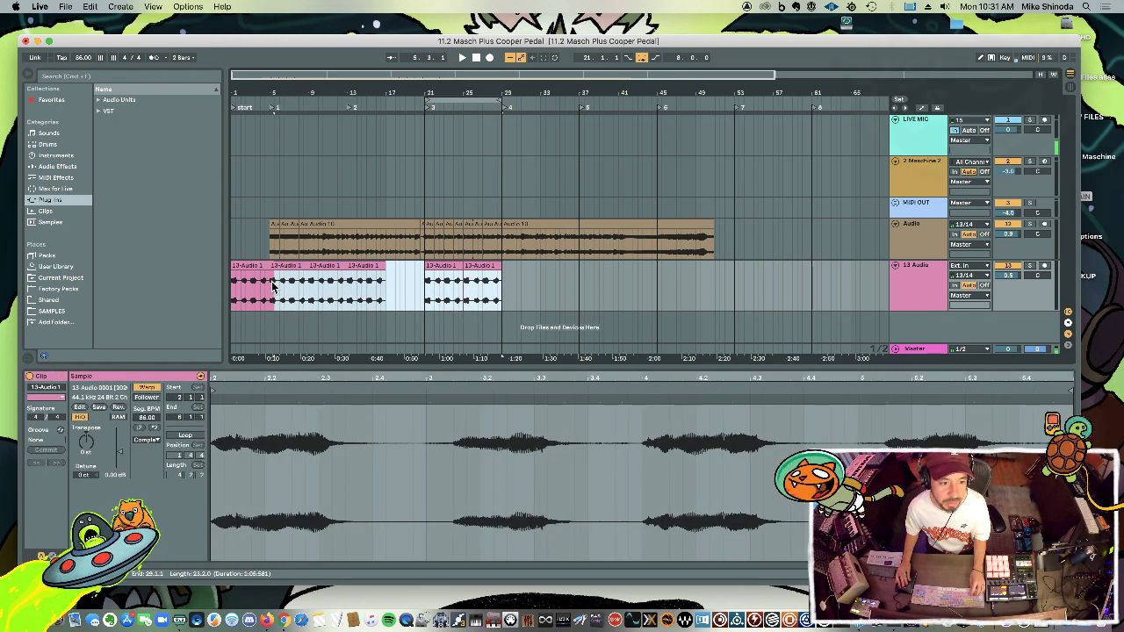
{"action": "key", "text": "super+l"}
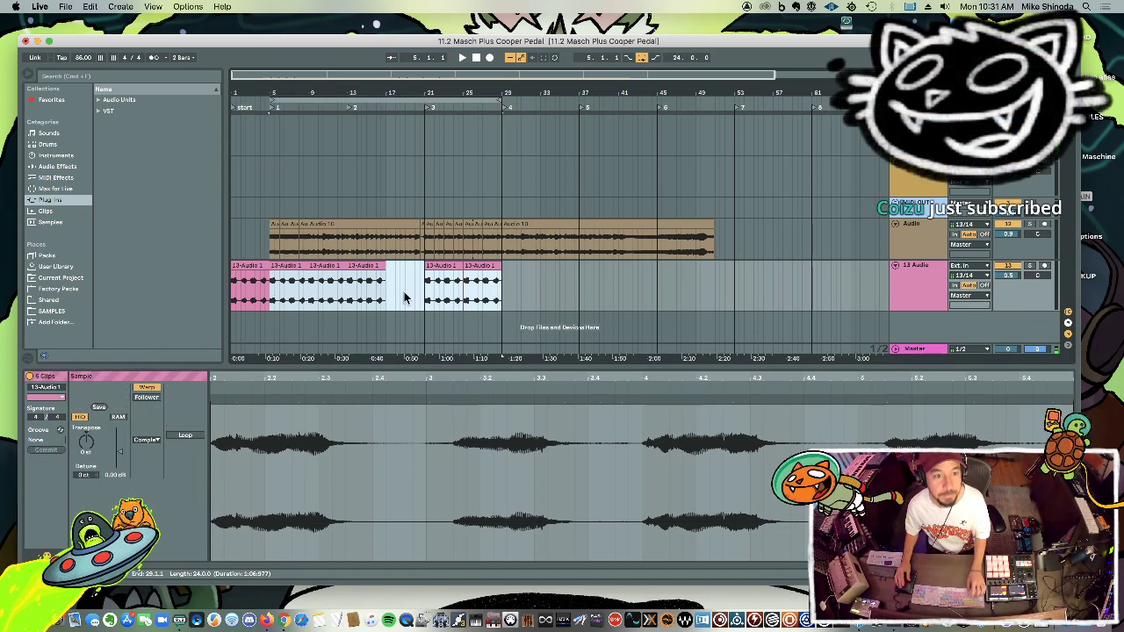
Add an audio track below 13 Audio, record-armed with Auto monitoring and external input 13/14, while the arrangement plays.
{"action": "key", "text": "super+t"}
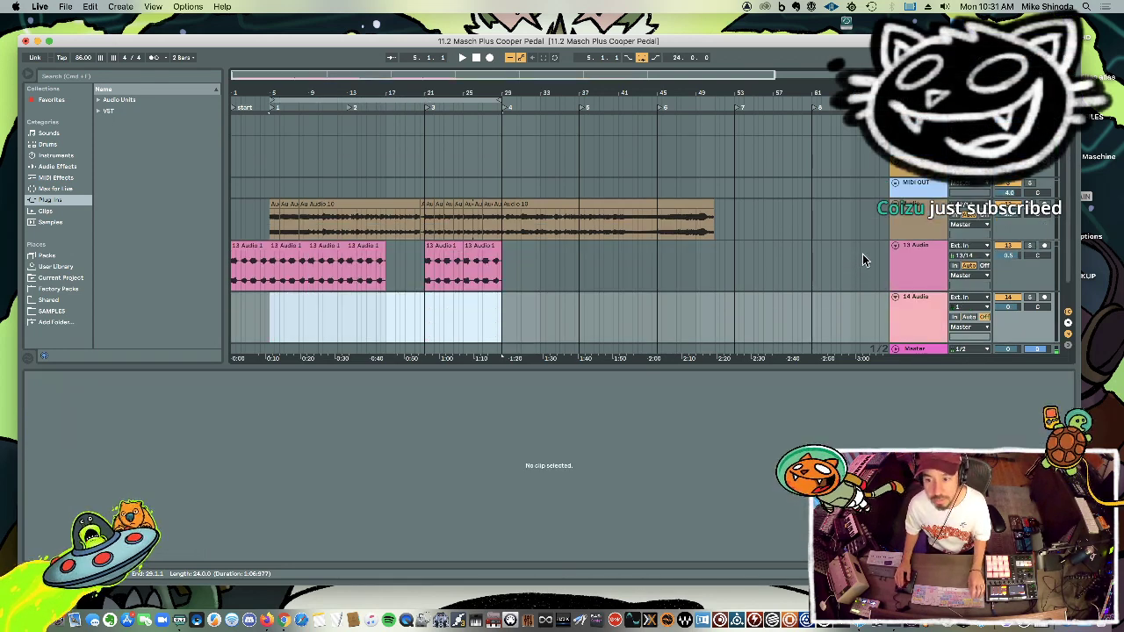
{"action": "left_click", "coordinate": [924, 208]}
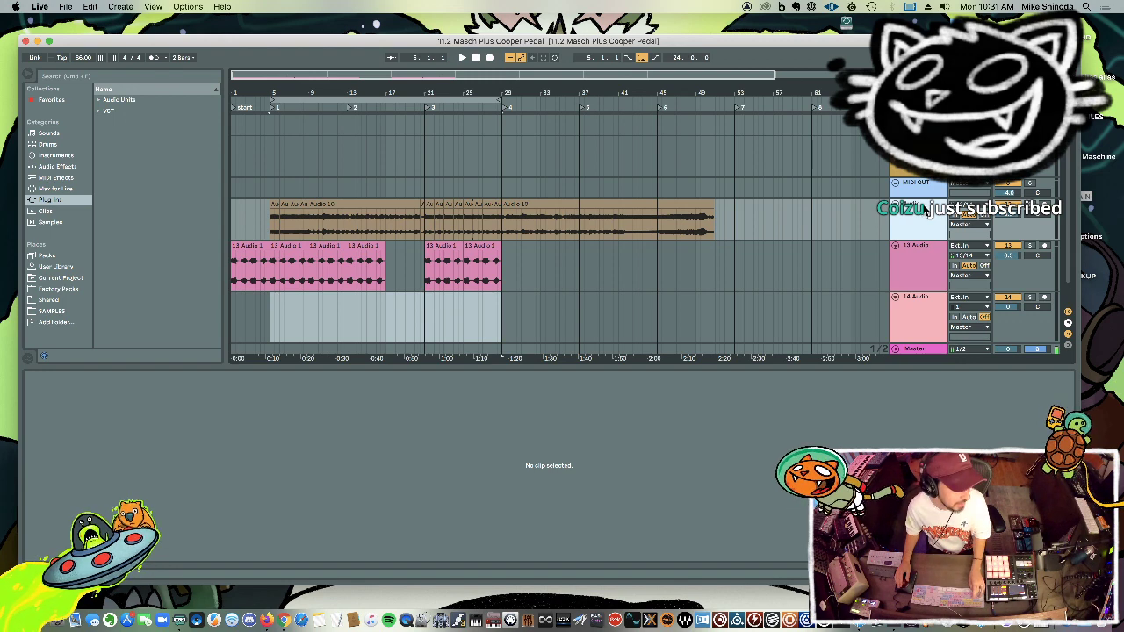
{"action": "key", "text": "space"}
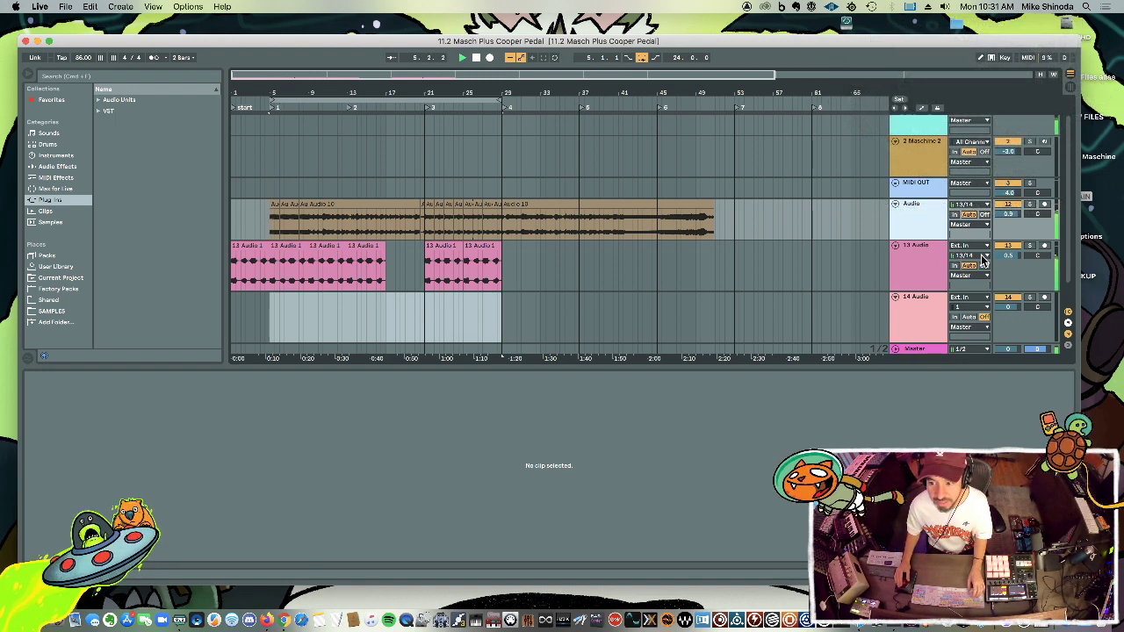
{"action": "left_click", "coordinate": [969, 317]}
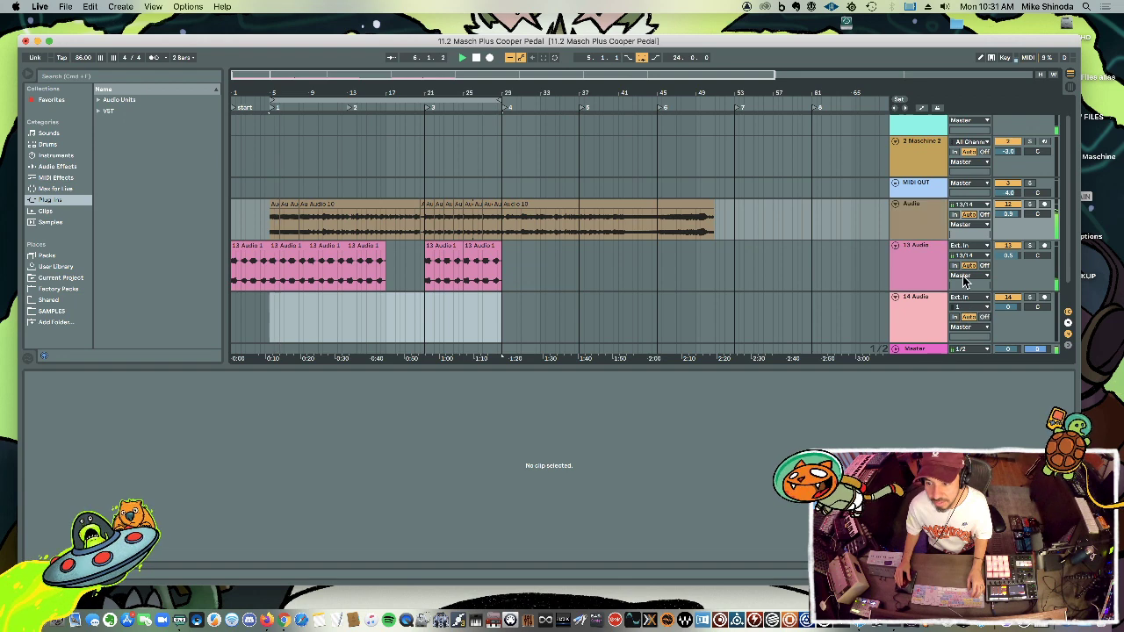
{"action": "left_click", "coordinate": [1044, 297]}
{"action": "left_click", "coordinate": [982, 316]}
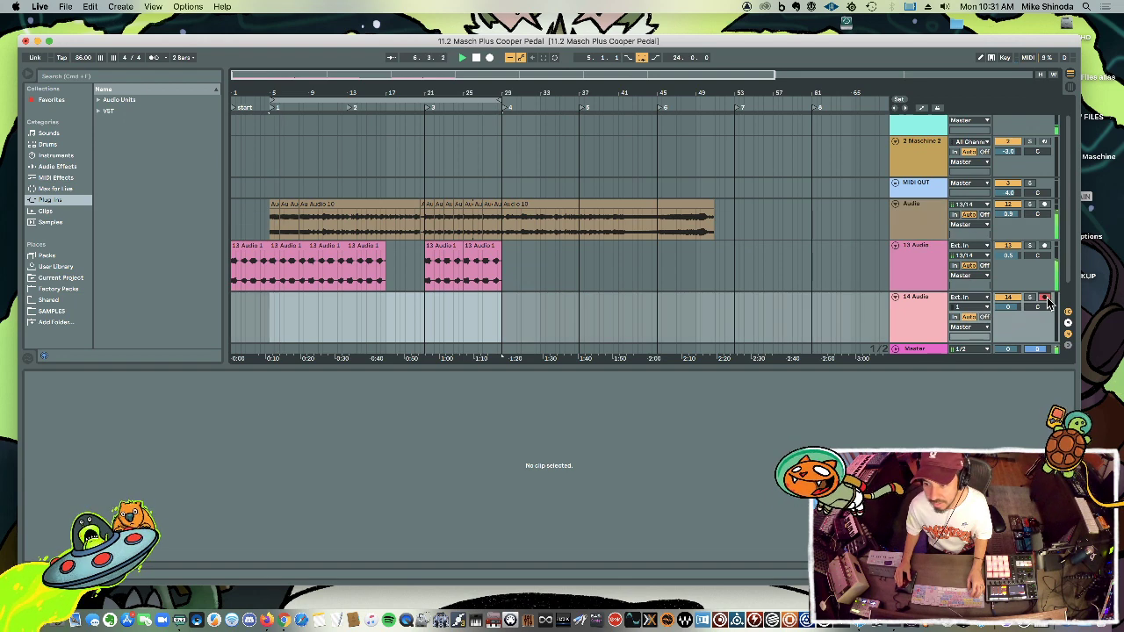
{"action": "left_click", "coordinate": [983, 306]}
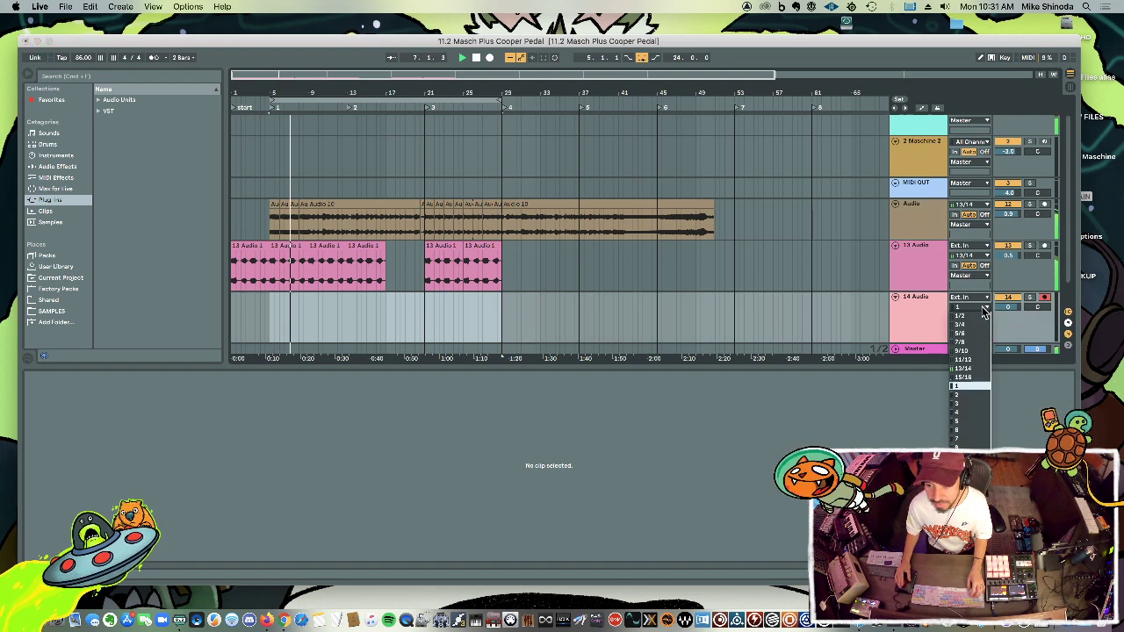
{"action": "left_click", "coordinate": [980, 370]}
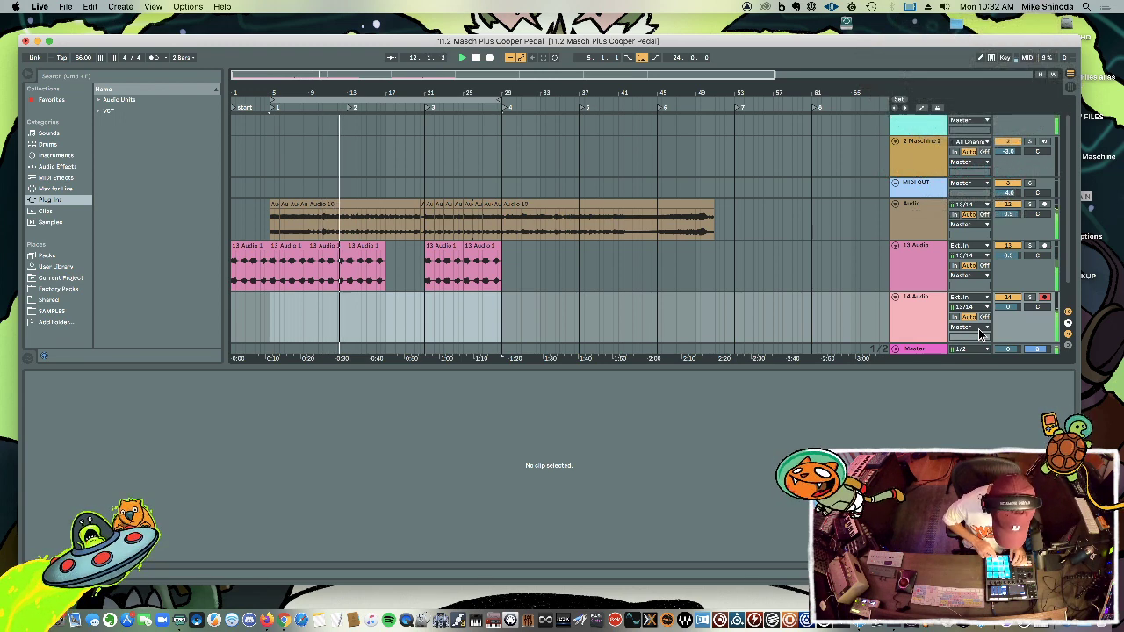
Record a take on the 14 Audio track from about bar 13 to bar 28.
{"action": "key", "text": "F9"}
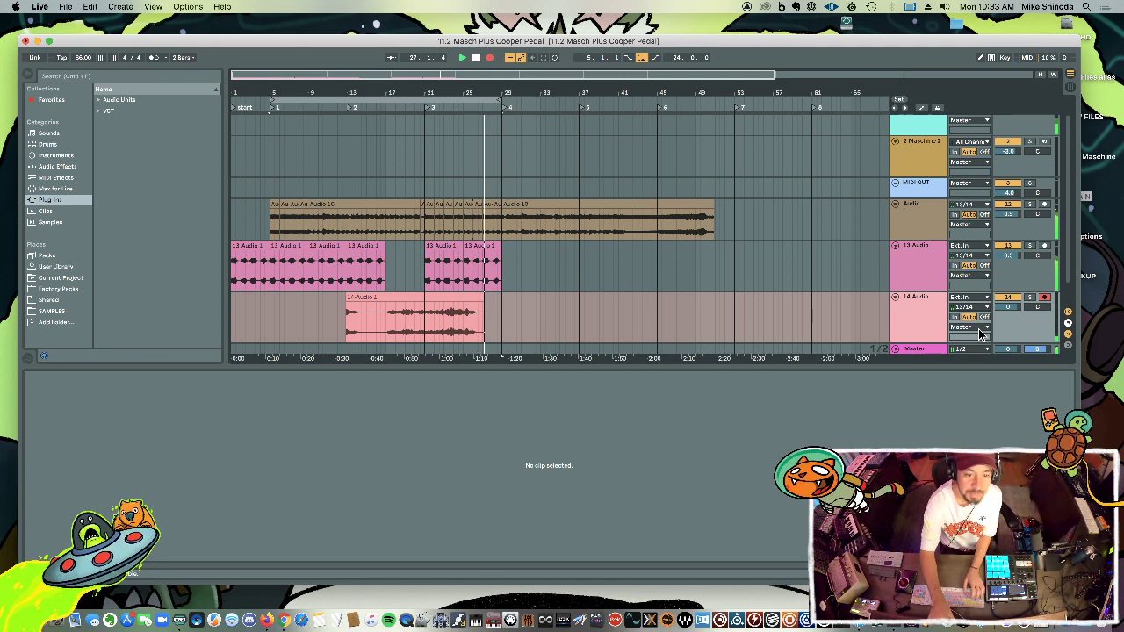
{"action": "key", "text": "F9"}
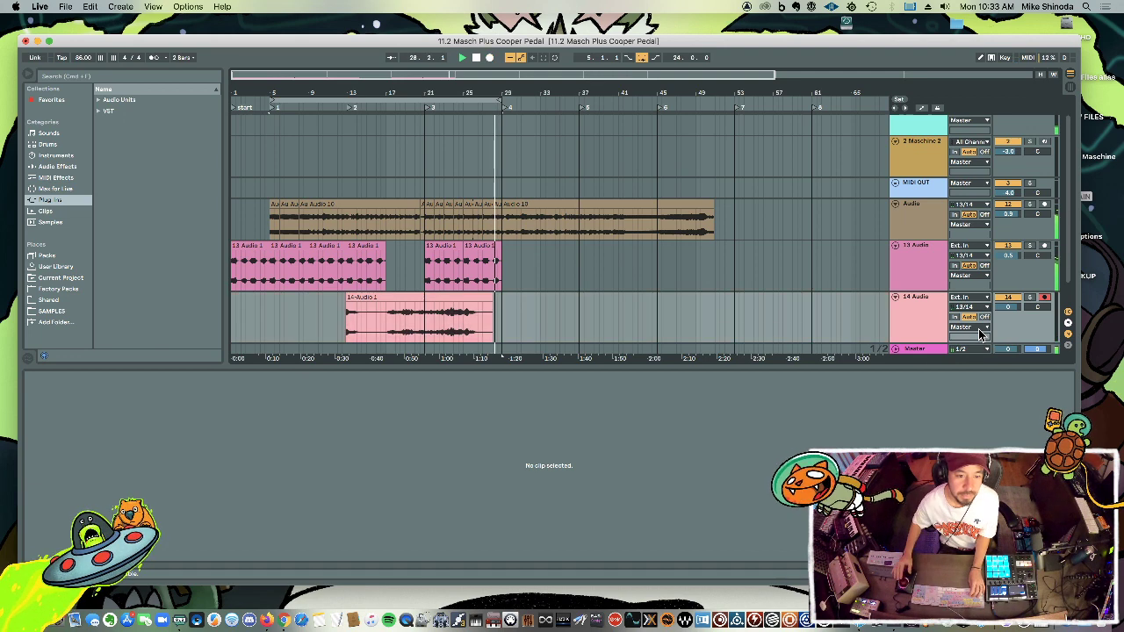
{"action": "key", "text": "space"}
Delete both parts of the recorded take, before and after bar 17, from the 14 Audio track.
{"action": "left_click_drag", "start_coordinate": [390, 326], "coordinate": [323, 321]}
{"action": "key", "text": "Delete"}
{"action": "left_click", "coordinate": [463, 312]}
{"action": "key", "text": "Delete"}
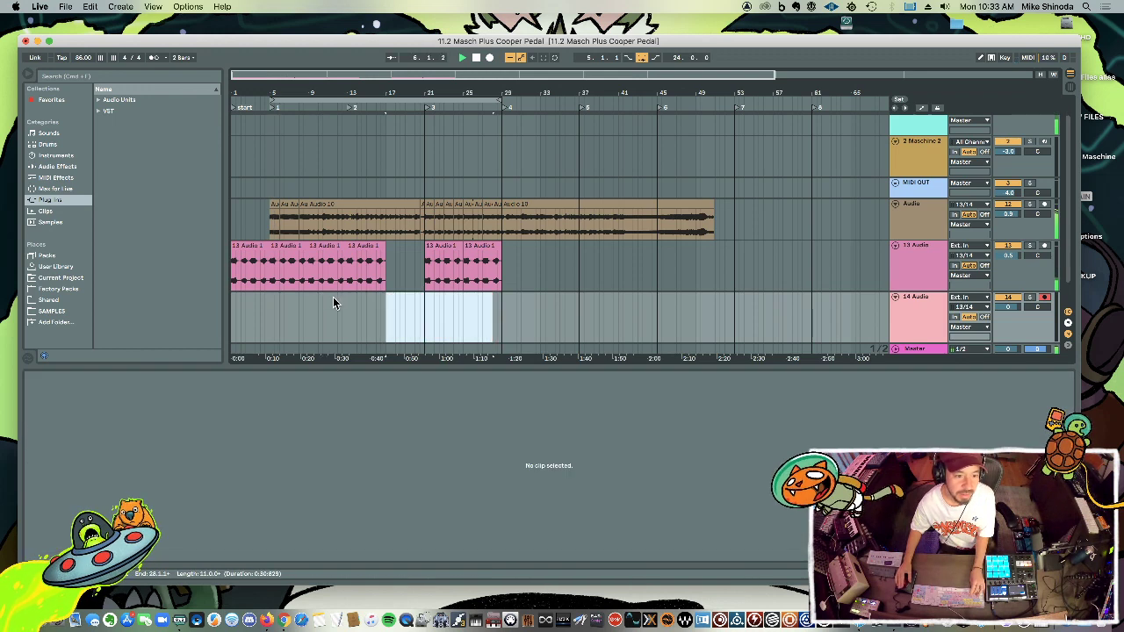
{"action": "left_click", "coordinate": [307, 309]}
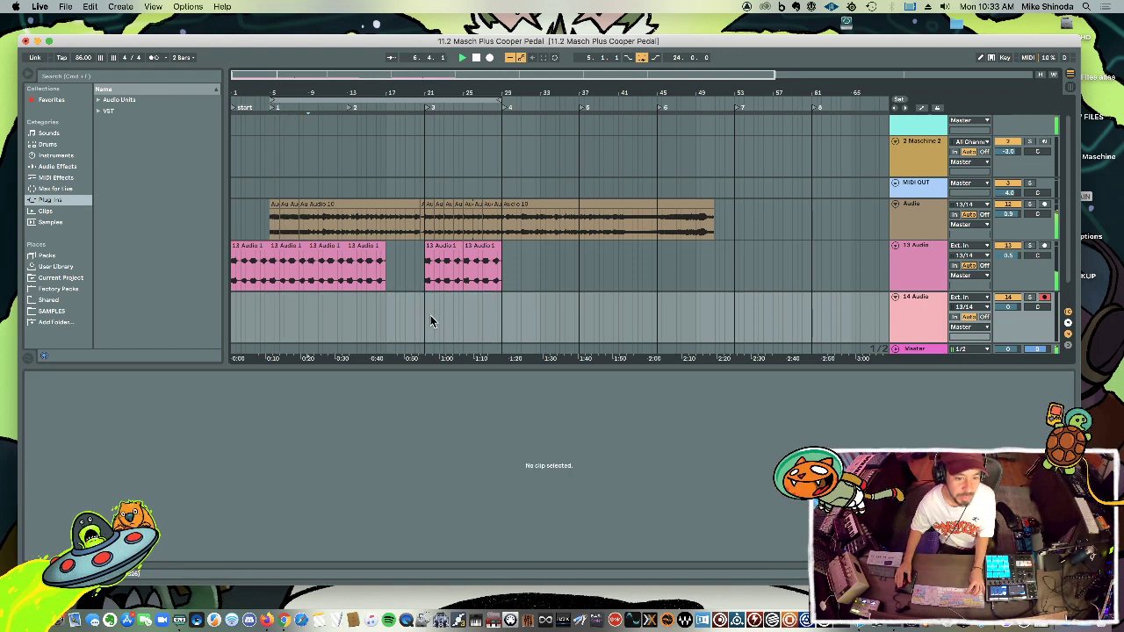
Undo the last deletion on the 14 Audio track.
{"action": "key", "text": "super+z"}
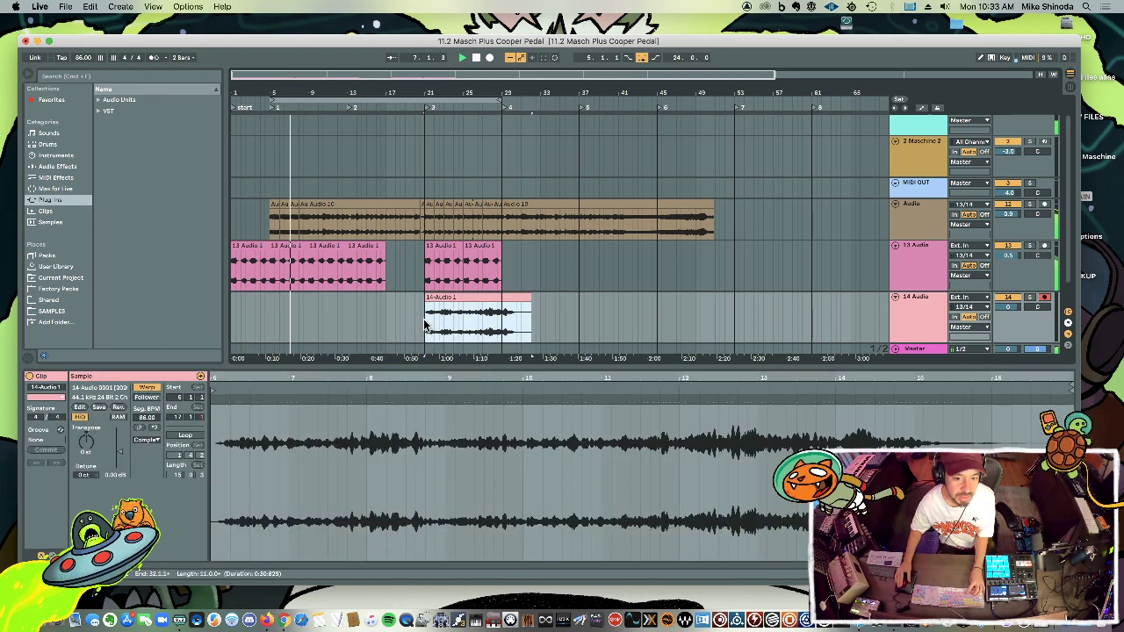
Copy the 13 Audio clip at bar 5 to bar 29 and extend the arrangement loop to 28 bars, ending at bar 33.
{"action": "left_click", "coordinate": [299, 250]}
{"action": "key", "text": "super+c"}
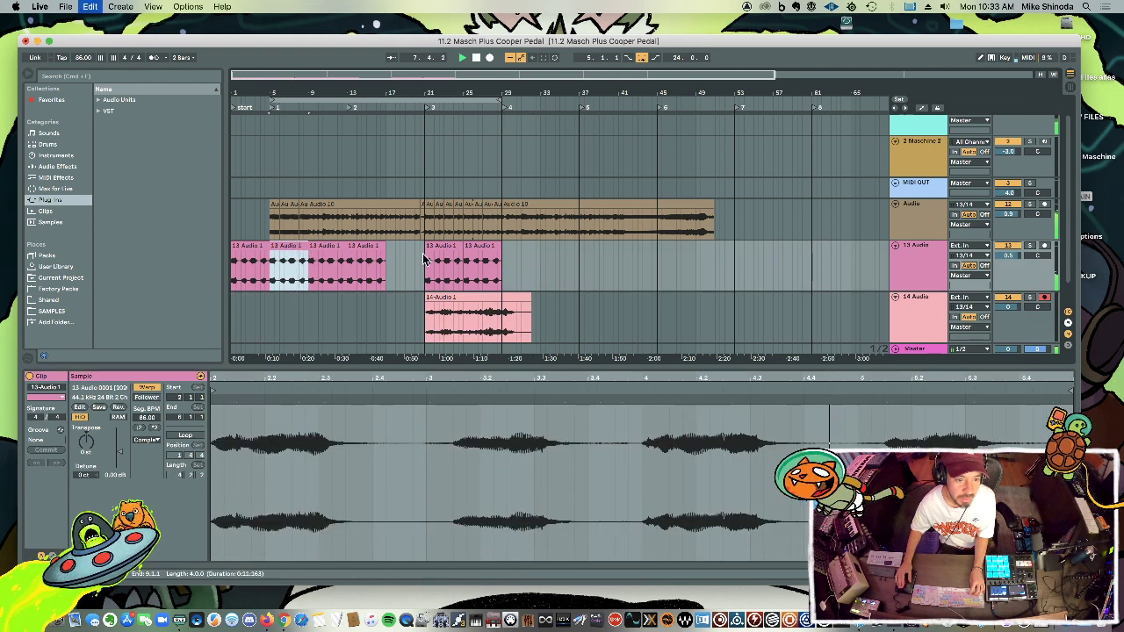
{"action": "left_click", "coordinate": [505, 274]}
{"action": "key", "text": "super+v"}
{"action": "left_click_drag", "start_coordinate": [500, 102], "coordinate": [537, 105]}
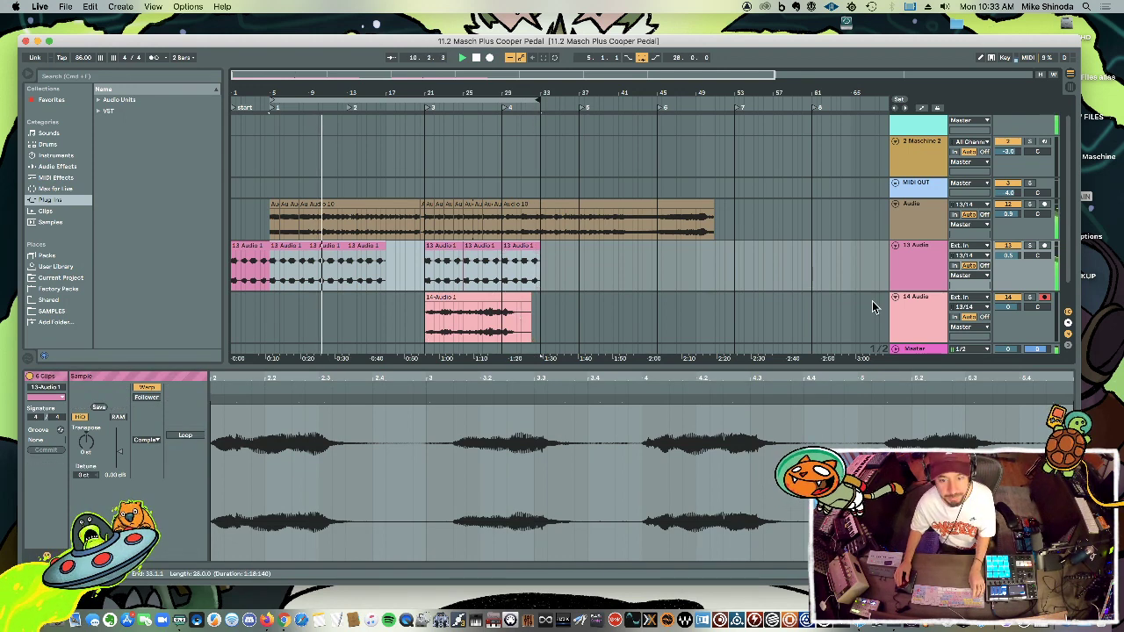
Add a record-armed audio track below 14 Audio with input 13/14 and record a take on it from about bar 8 to bar 18.
{"action": "left_click", "coordinate": [937, 318]}
{"action": "key", "text": "super+t"}
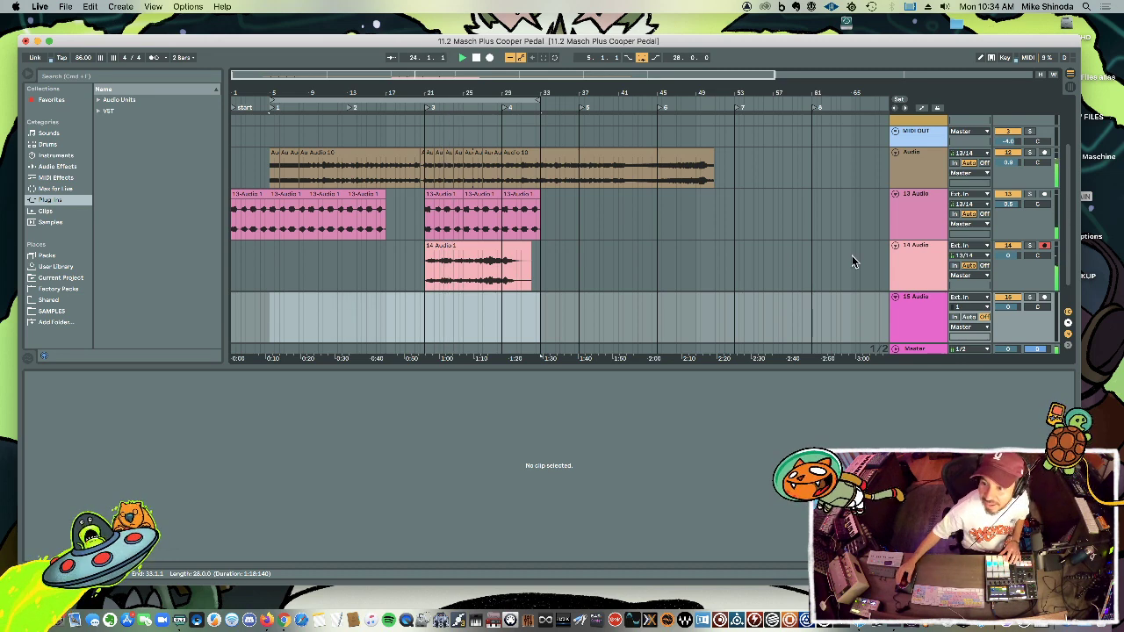
{"action": "left_click", "coordinate": [1043, 296]}
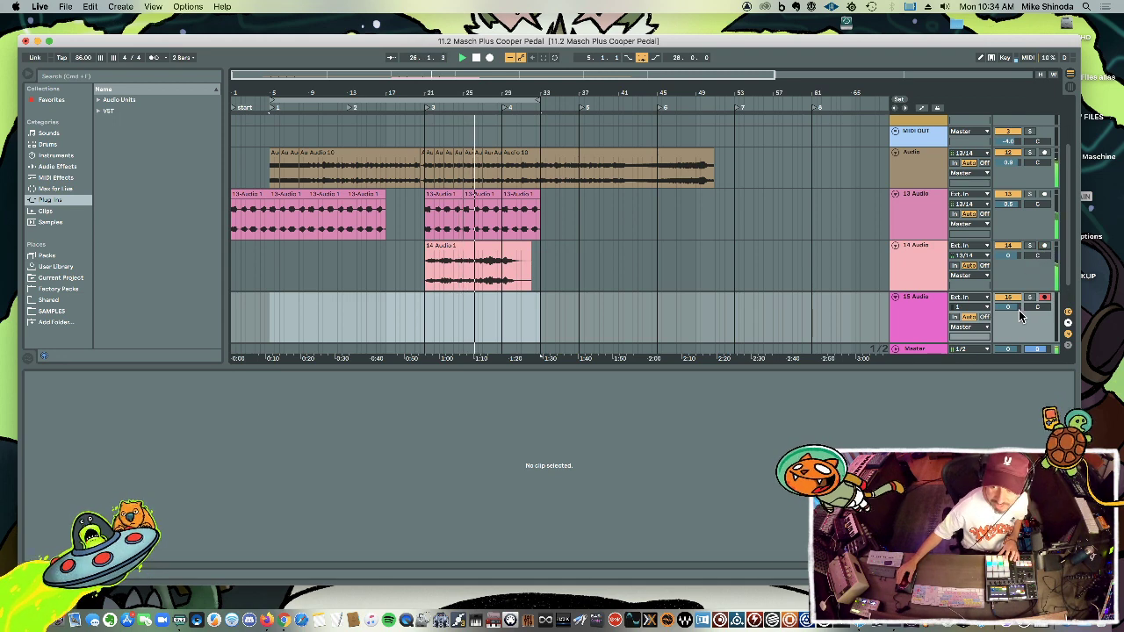
{"action": "left_click", "coordinate": [968, 306]}
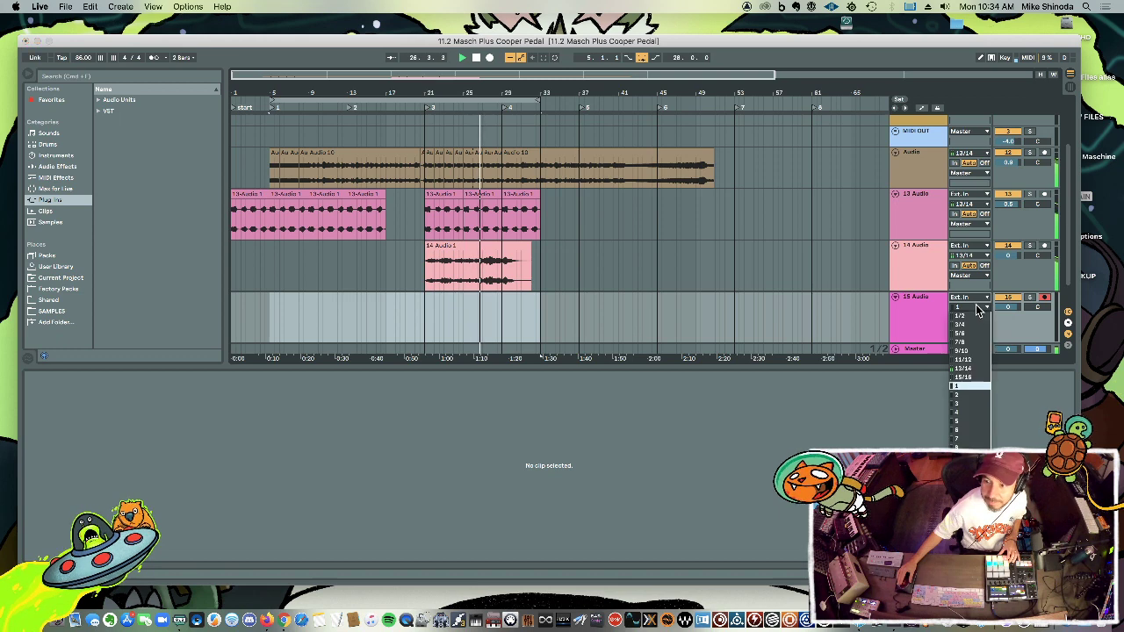
{"action": "left_click", "coordinate": [968, 368]}
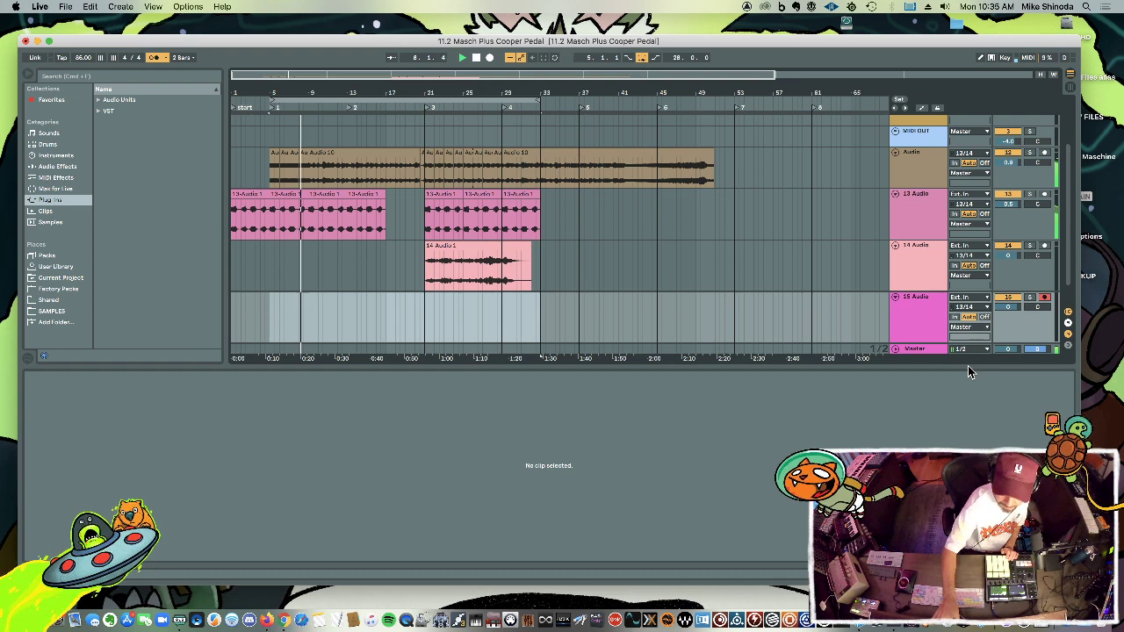
{"action": "key", "text": "F9"}
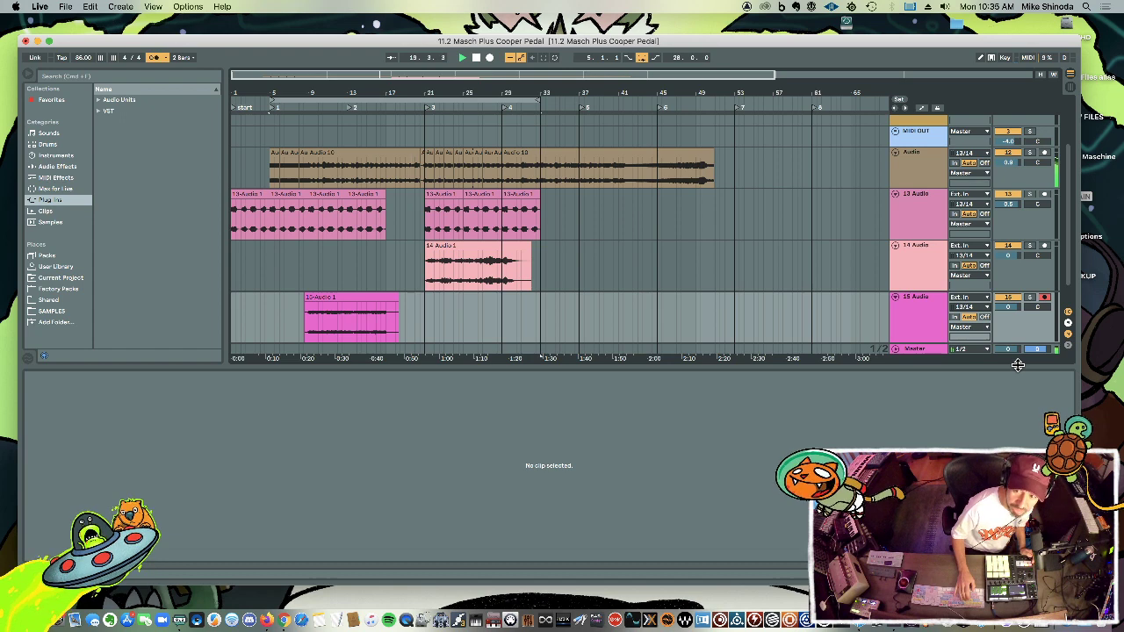
Add another audio track below 15 Audio, set its external input to 13/14 and arm it for recording.
{"action": "key", "text": "super+t"}
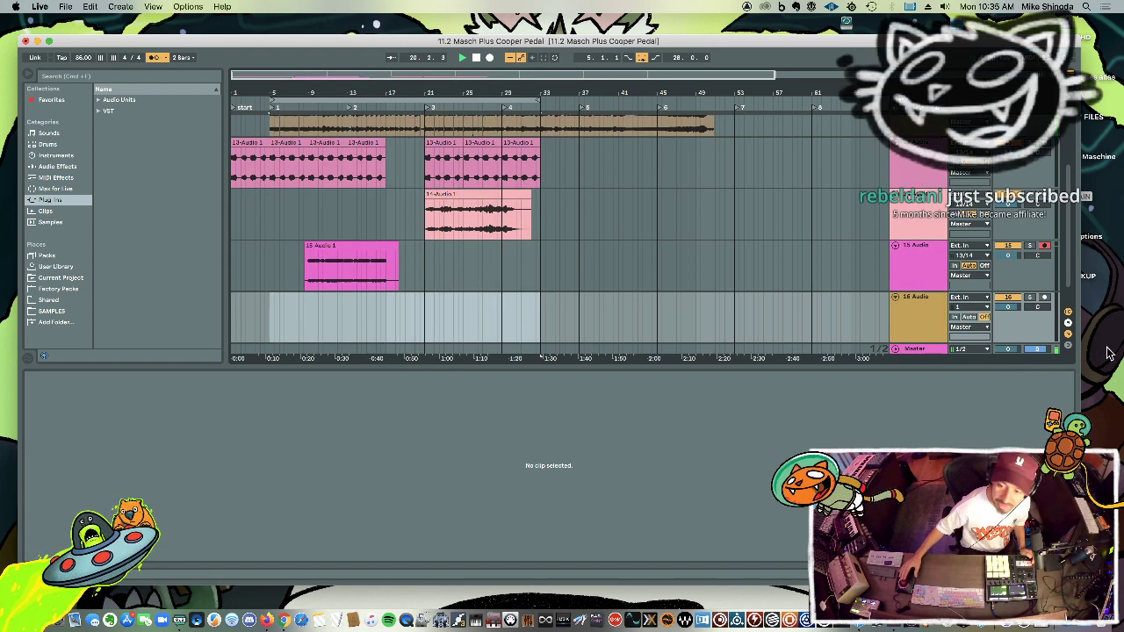
{"action": "left_click", "coordinate": [963, 307]}
{"action": "left_click", "coordinate": [963, 367]}
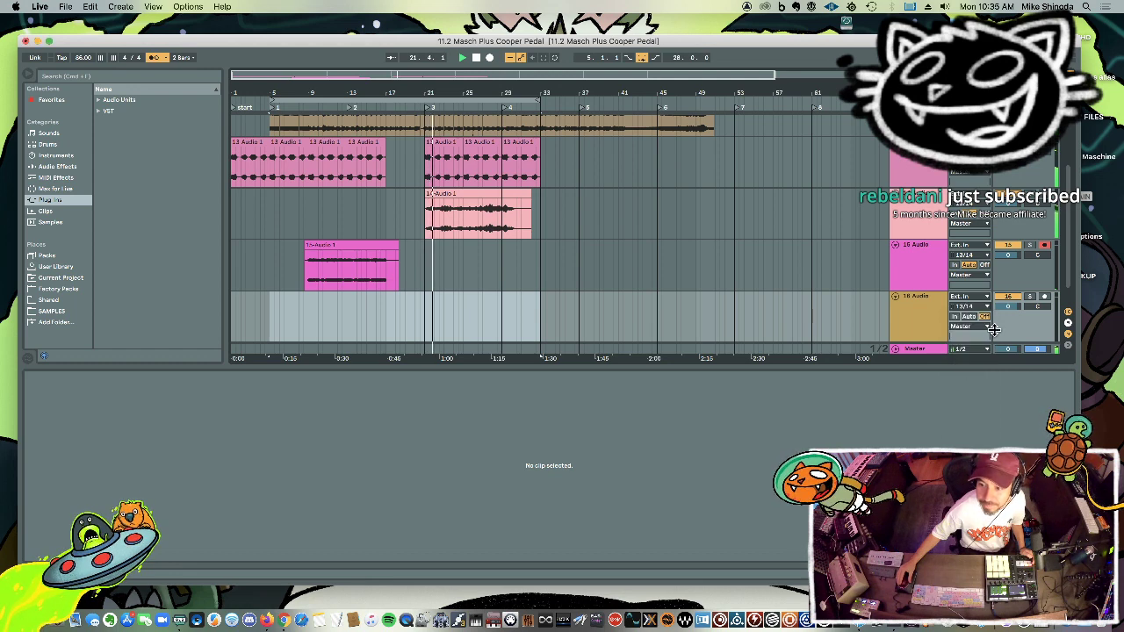
{"action": "left_click", "coordinate": [1043, 298]}
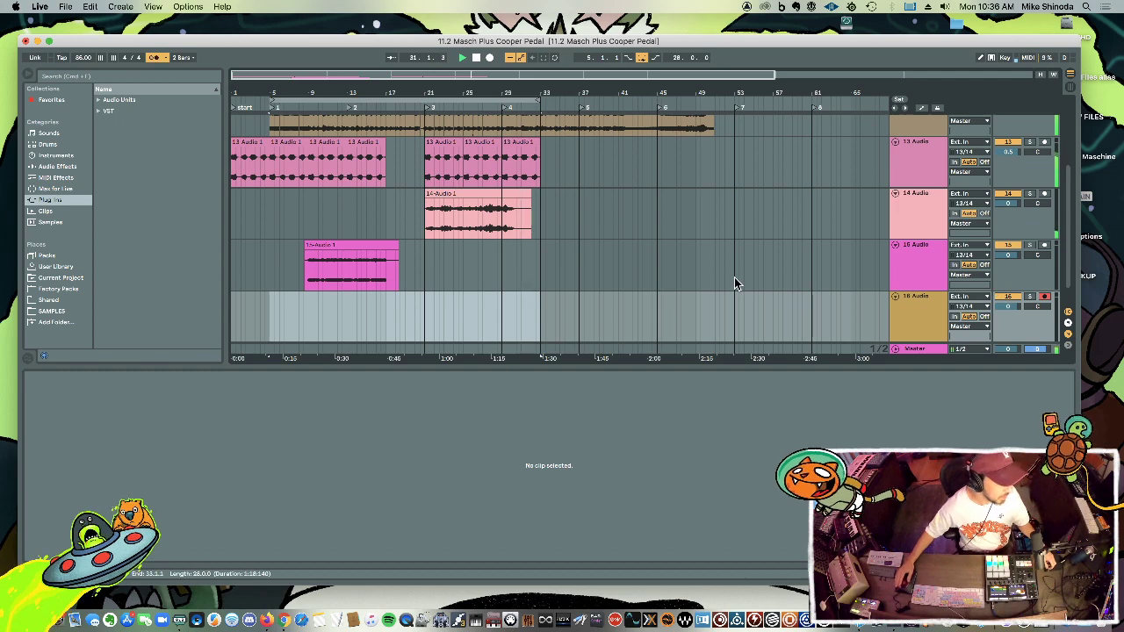
Switch to the Creator Dashboard window in Firefox, open the Ctrl+ Stream Kit polling widget and close the ended poll.
{"action": "key", "text": "F11"}
{"action": "key", "text": "F11"}
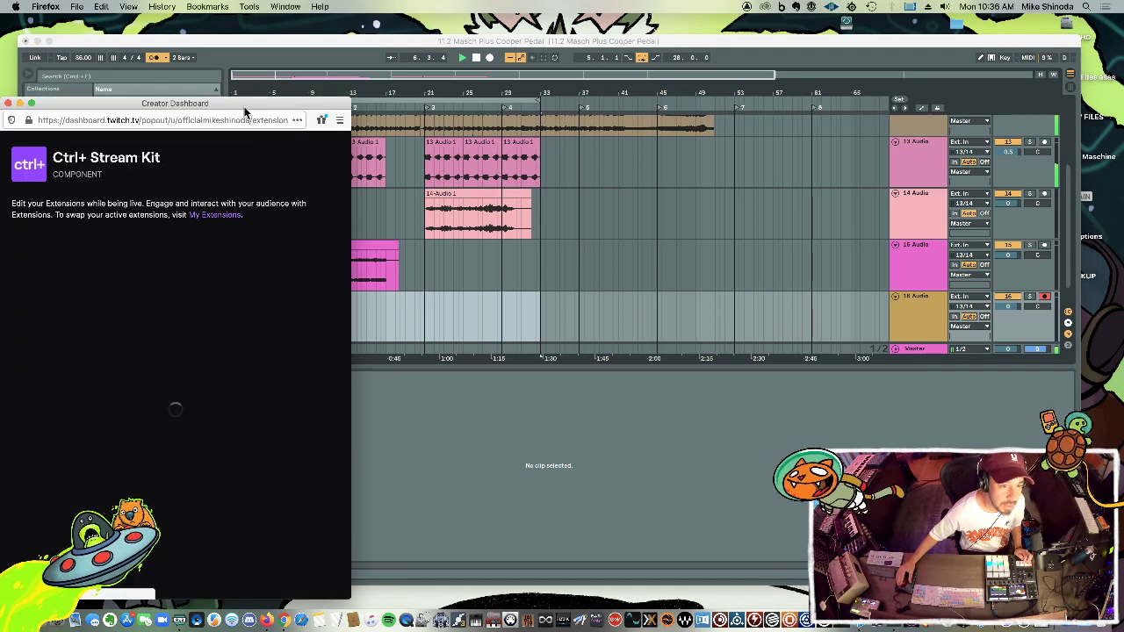
{"action": "left_click_drag", "start_coordinate": [248, 103], "coordinate": [378, 10]}
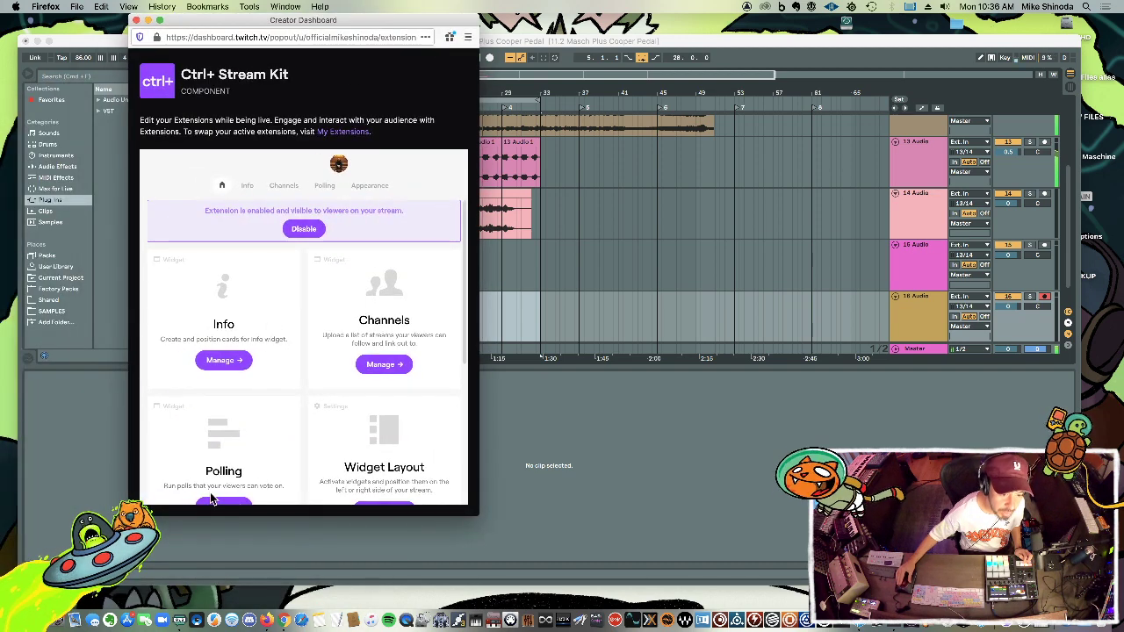
{"action": "scroll", "coordinate": [211, 499], "scroll_direction": "down", "scroll_amount": 2}
{"action": "left_click", "coordinate": [215, 431]}
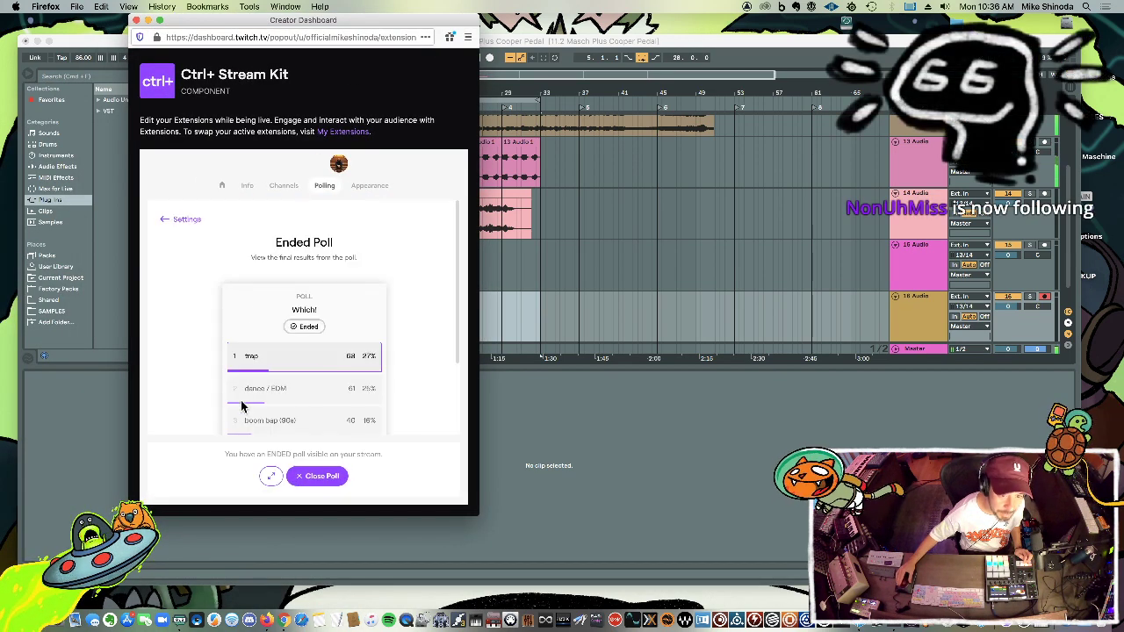
{"action": "left_click", "coordinate": [318, 477]}
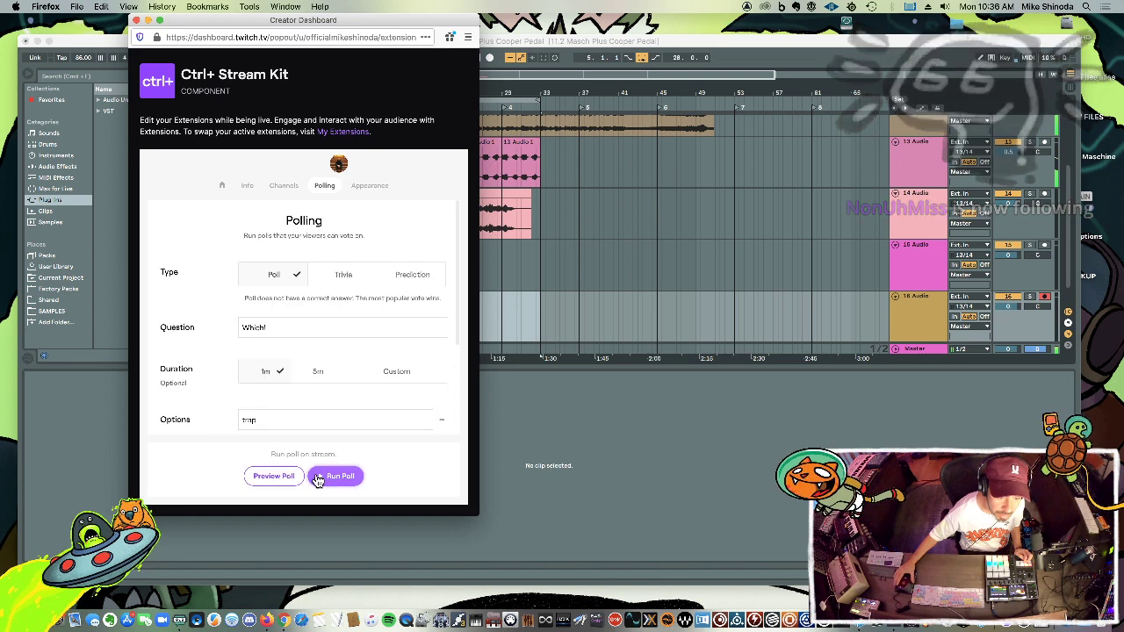
Replace the first three poll options with "generation loss", "synth" and "pitch", and remove the "boom bap (90s)" option.
{"action": "double_click", "coordinate": [298, 419]}
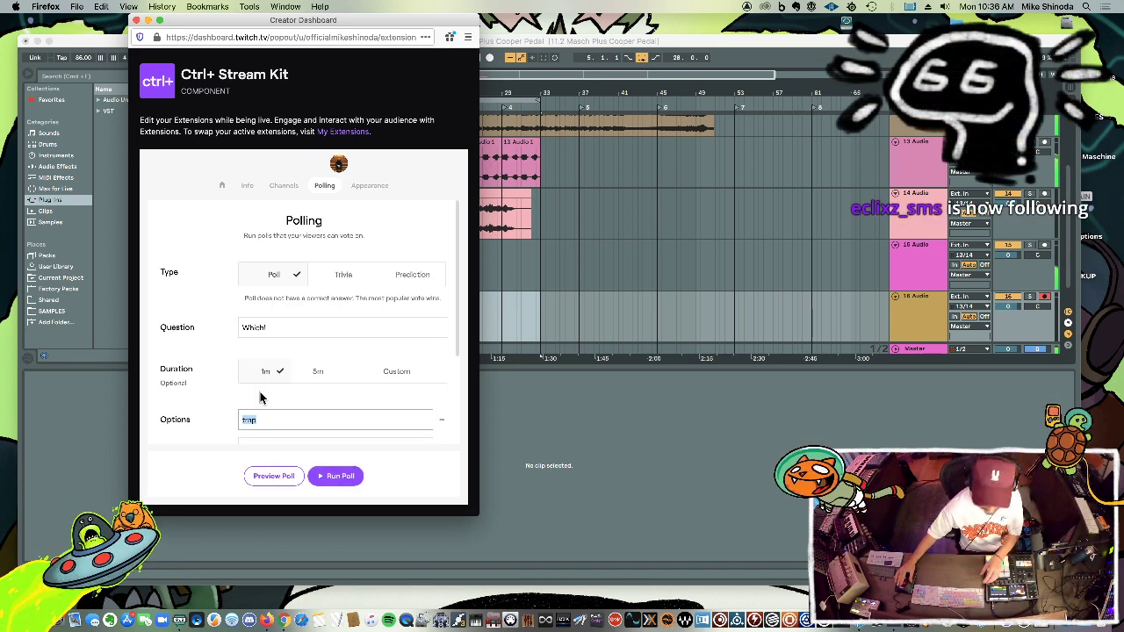
{"action": "type", "text": "generator loss"}
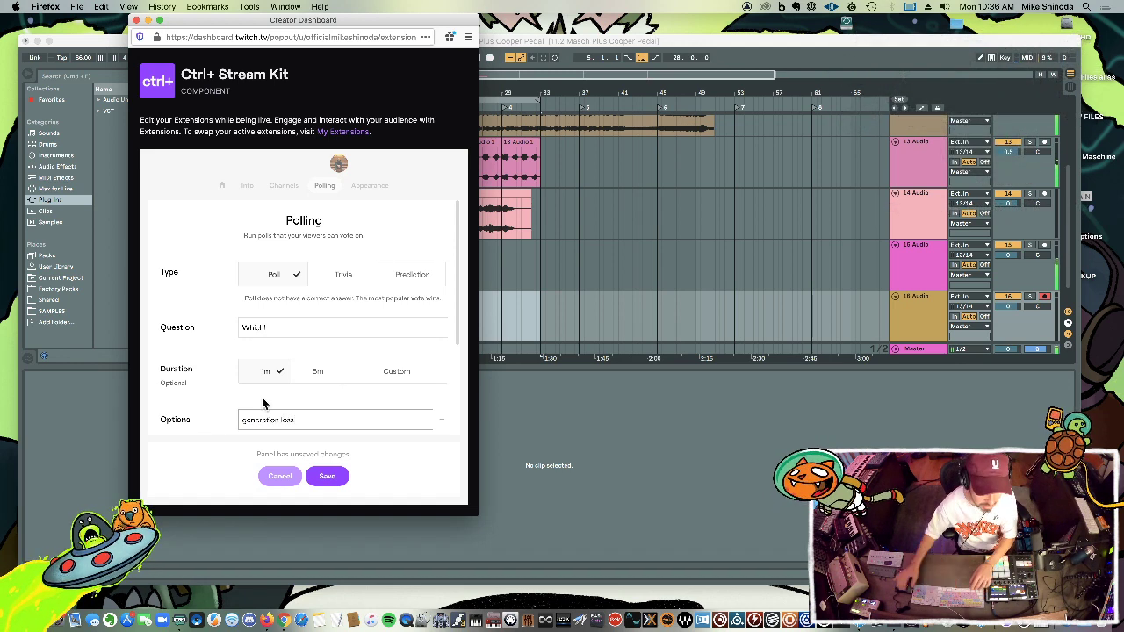
{"action": "type", "text": "or loss"}
{"action": "key", "text": "Tab"}
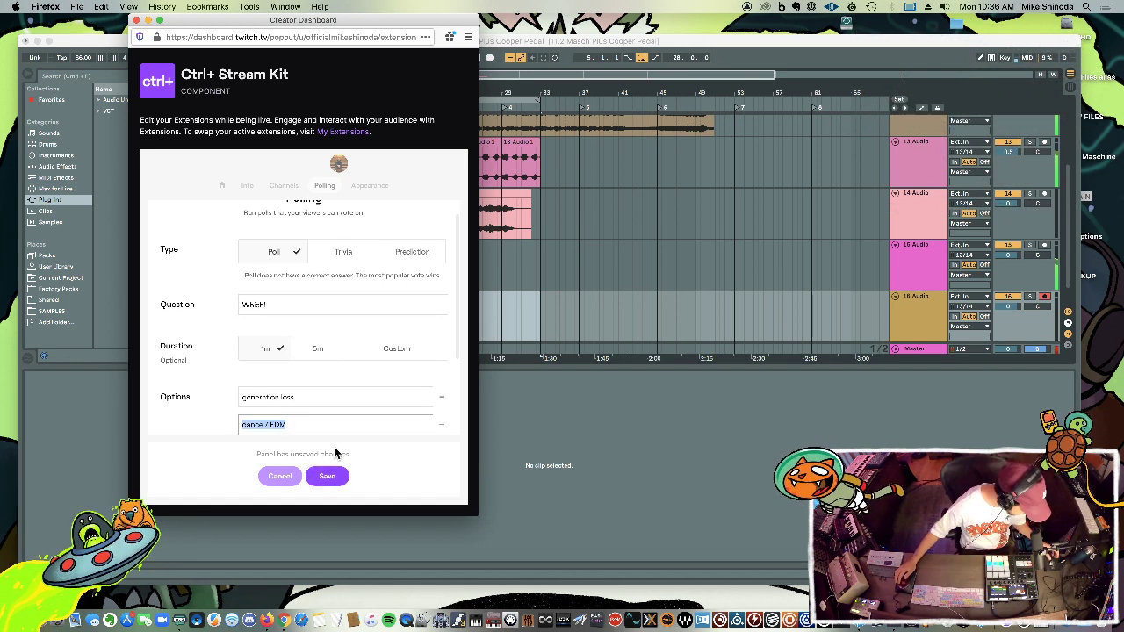
{"action": "type", "text": "syn"}
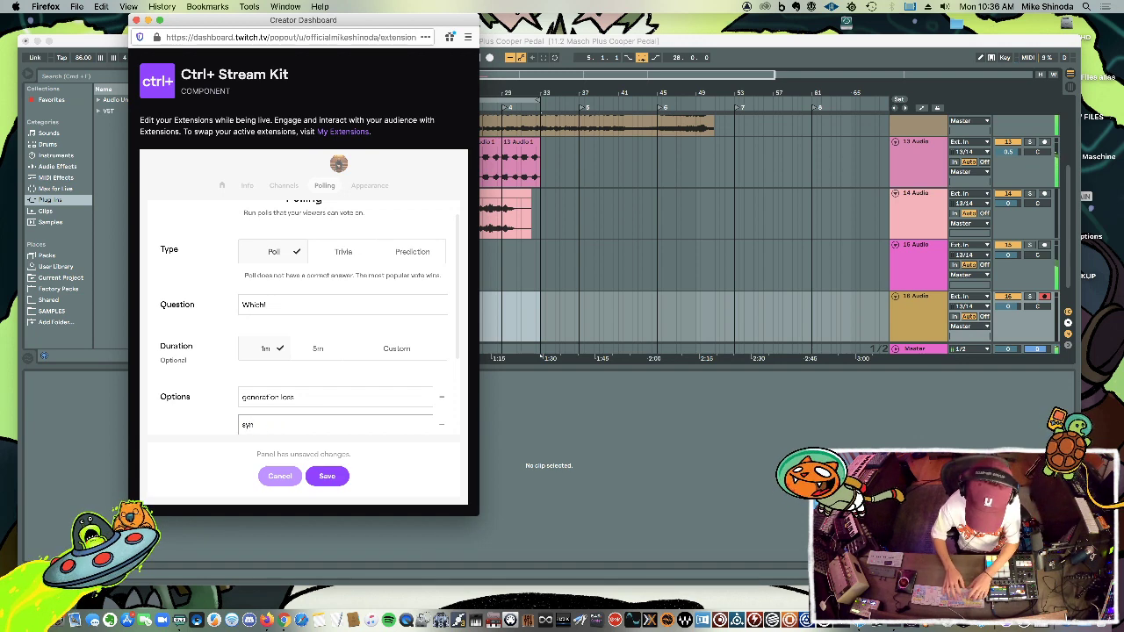
{"action": "type", "text": "th"}
{"action": "key", "text": "Tab"}
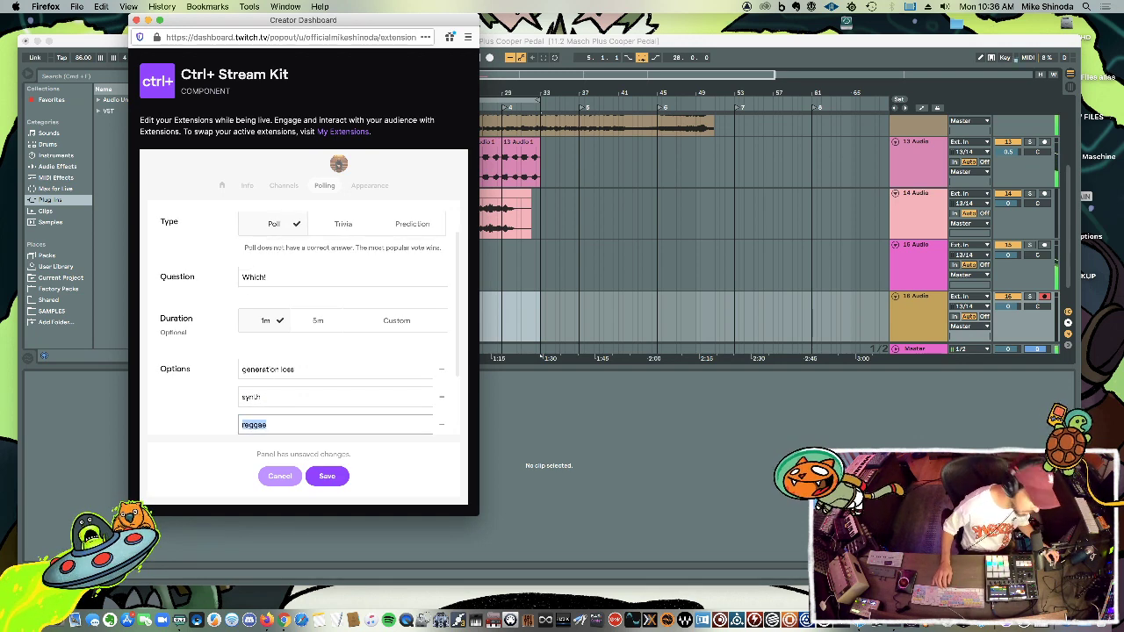
{"action": "type", "text": "pi"}
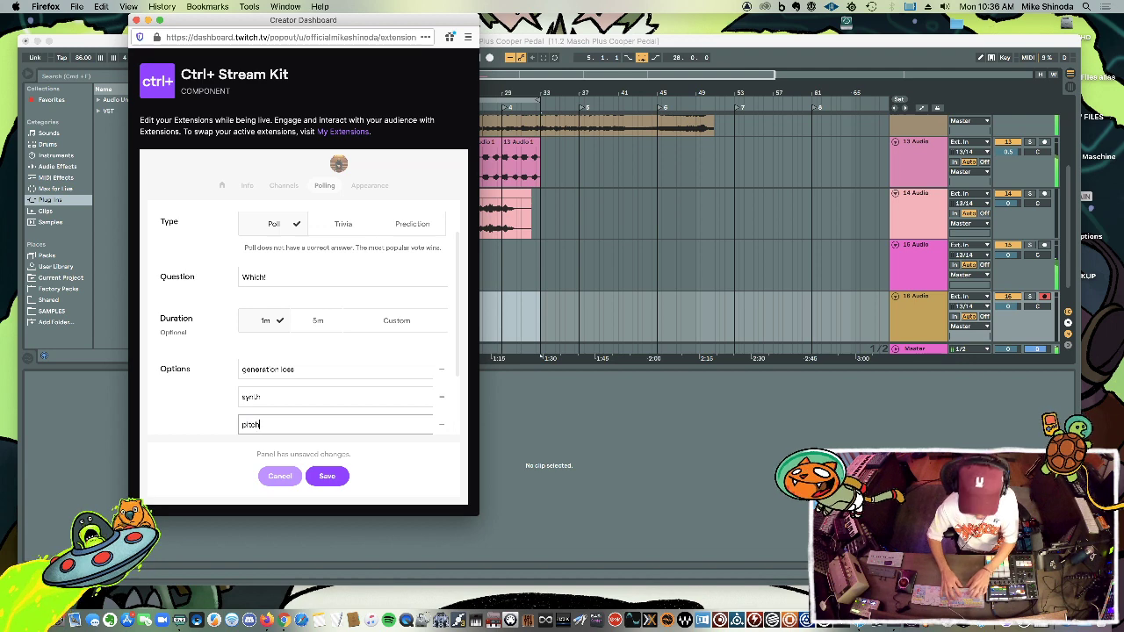
{"action": "type", "text": "tch"}
{"action": "scroll", "coordinate": [416, 372], "scroll_direction": "down", "scroll_amount": 3}
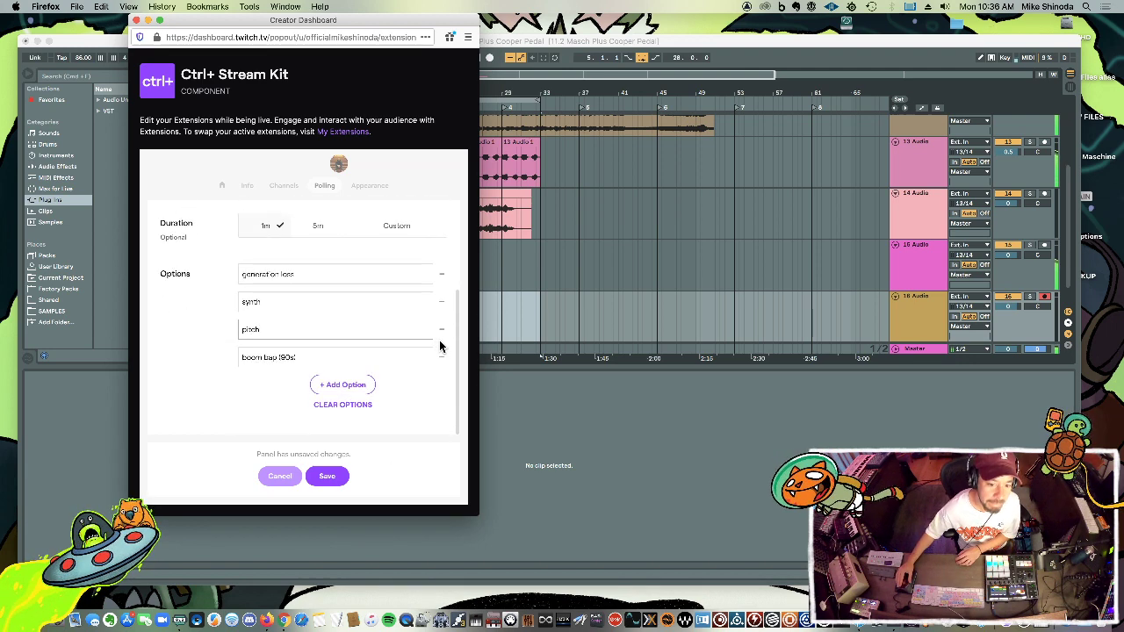
{"action": "left_click", "coordinate": [441, 360]}
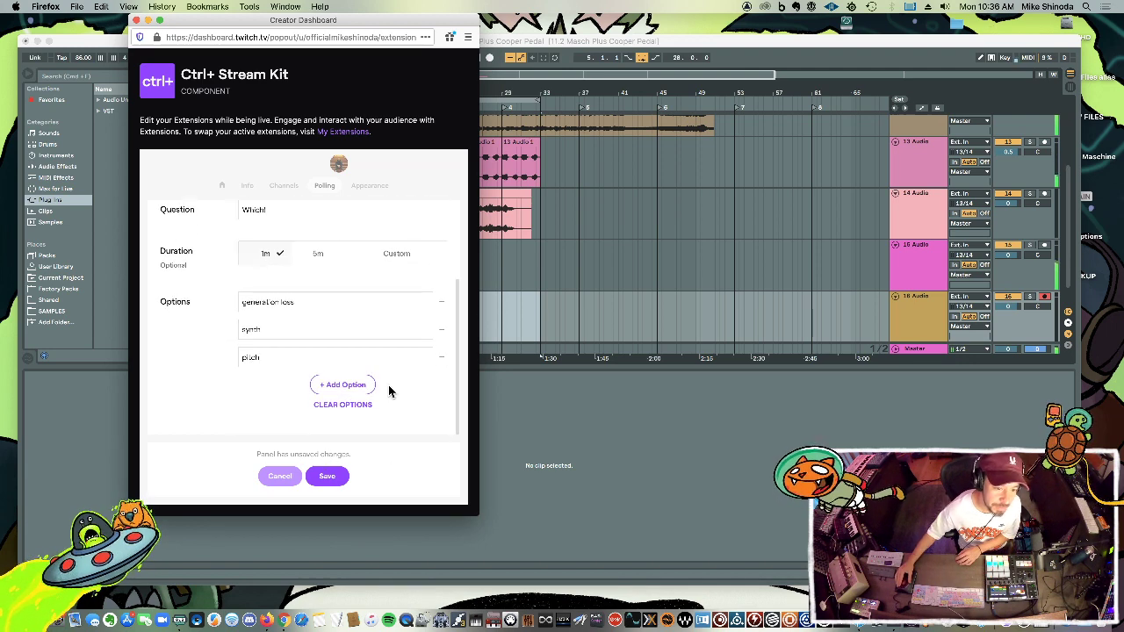
Save the edited "Which!" poll and run it on the stream.
{"action": "left_click", "coordinate": [329, 476]}
{"action": "left_click", "coordinate": [327, 478]}
{"action": "left_click", "coordinate": [326, 479]}
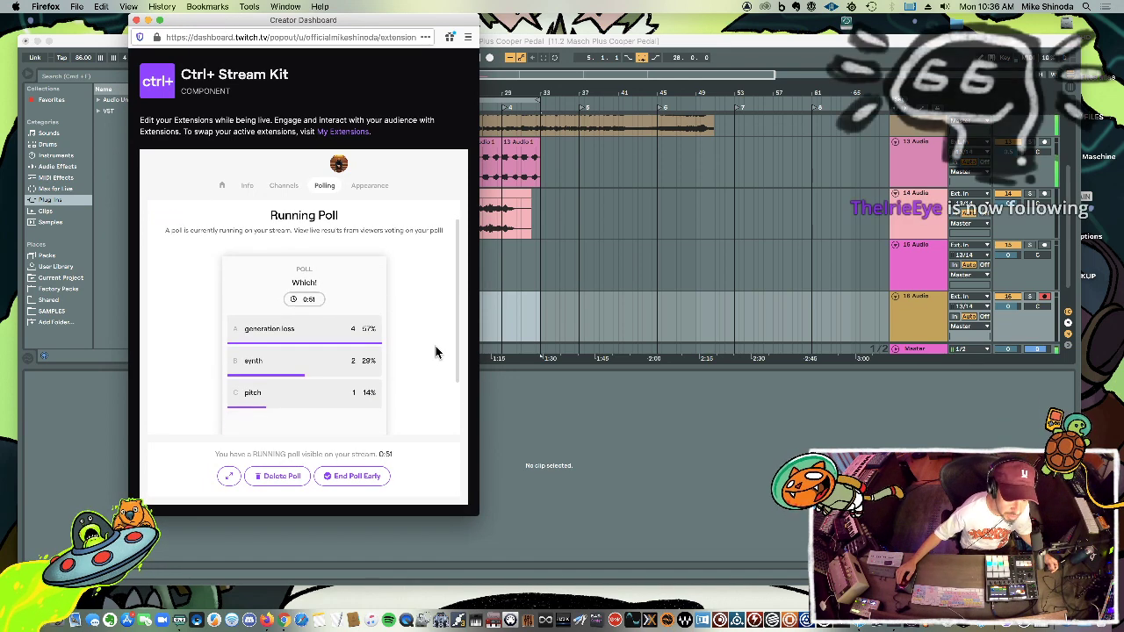
{"action": "scroll", "coordinate": [437, 349], "scroll_direction": "down", "scroll_amount": 2}
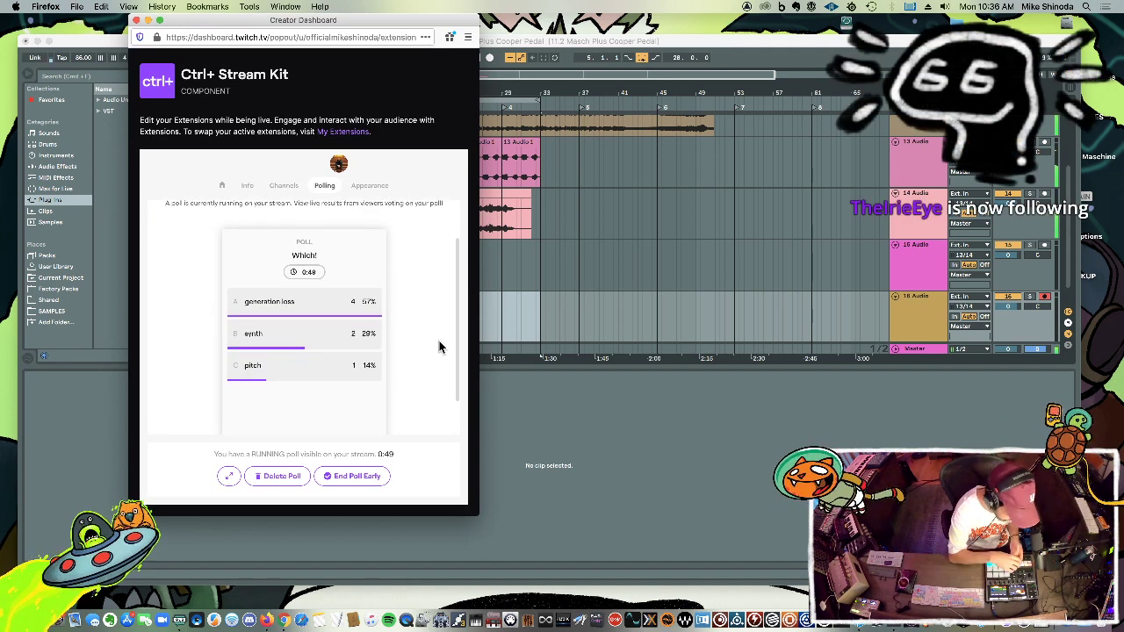
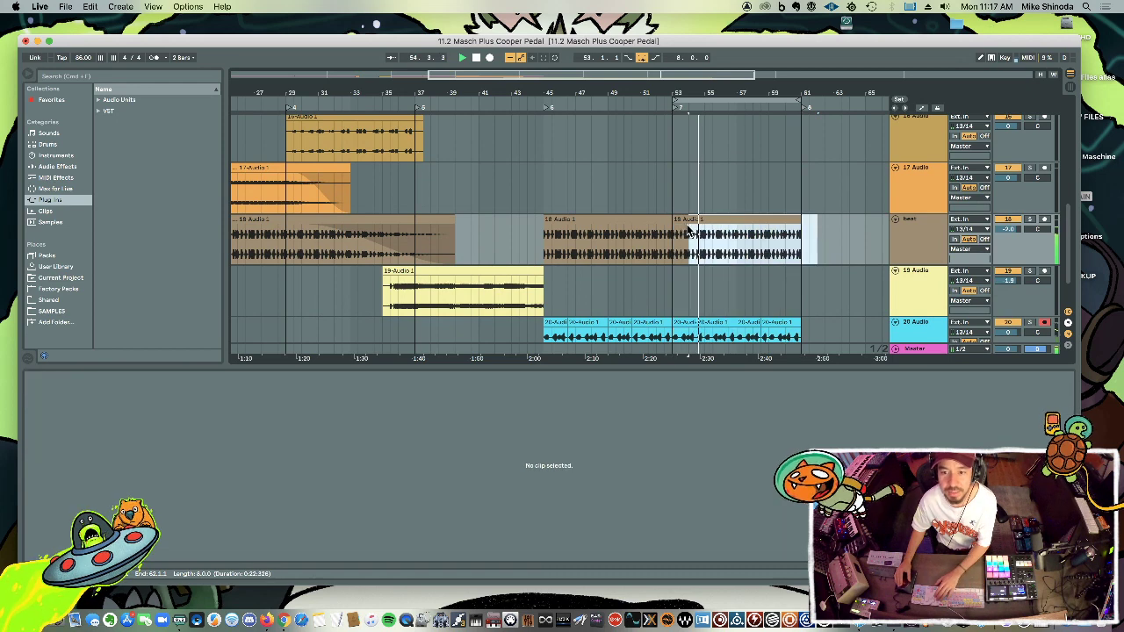
Delete the beat track's material from bar 53 onward and duplicate bars 45 to 53 of the Audio track to bar 53.
{"action": "key", "text": "Delete"}
{"action": "scroll", "coordinate": [666, 189], "scroll_direction": "up", "scroll_amount": 3}
{"action": "scroll", "coordinate": [666, 188], "scroll_direction": "up", "scroll_amount": 3}
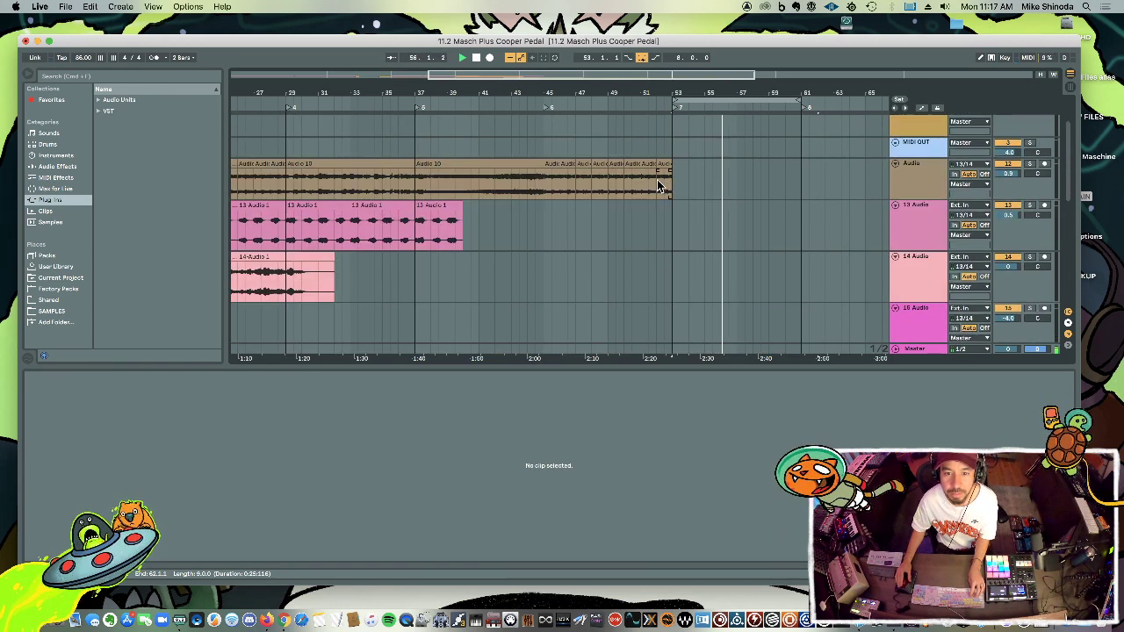
{"action": "left_click_drag", "start_coordinate": [672, 185], "coordinate": [545, 186]}
{"action": "key", "text": "super+d"}
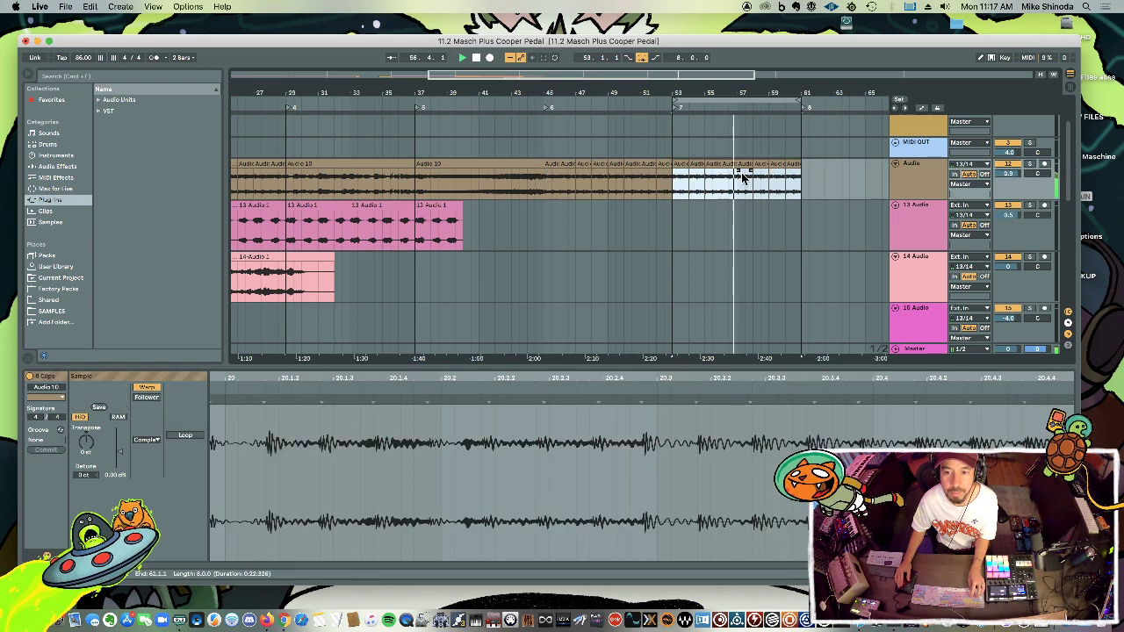
Delete the clips from bar 57 onward on the Audio and 20 Audio tracks, and disarm 20 Audio.
{"action": "left_click_drag", "start_coordinate": [828, 175], "coordinate": [740, 173]}
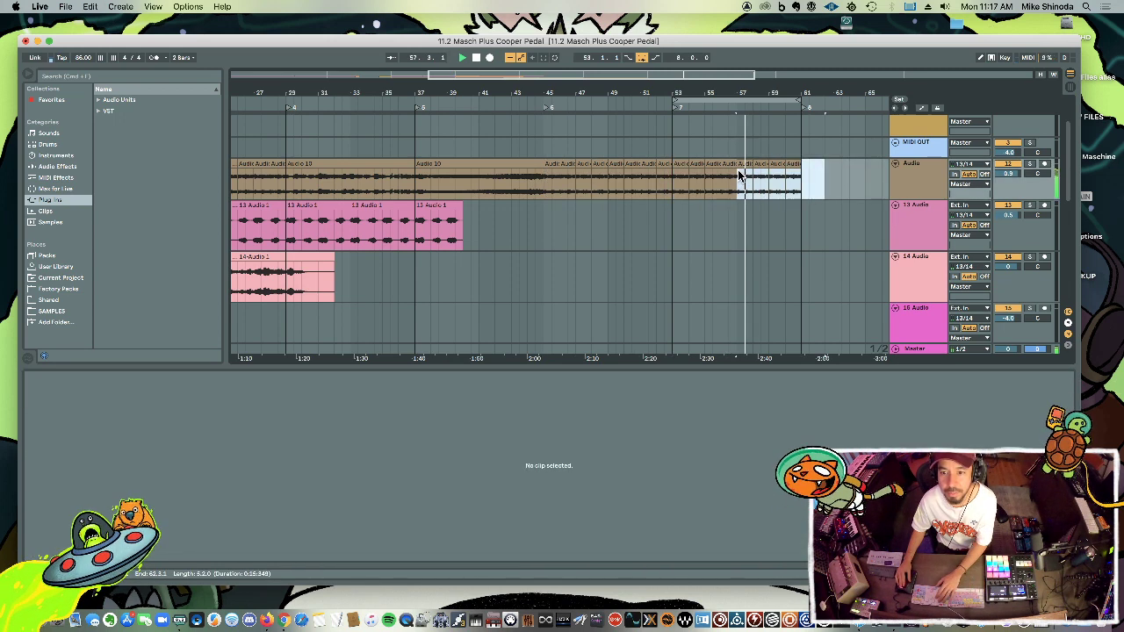
{"action": "key", "text": "Delete"}
{"action": "scroll", "coordinate": [769, 213], "scroll_direction": "down", "scroll_amount": 8}
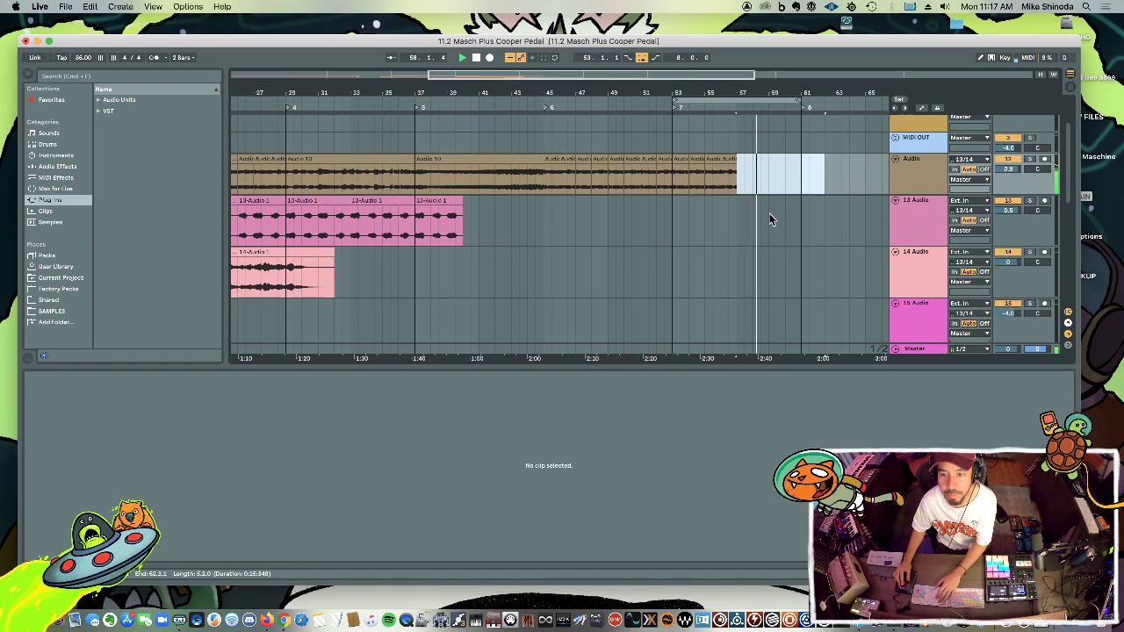
{"action": "left_click_drag", "start_coordinate": [842, 280], "coordinate": [736, 288]}
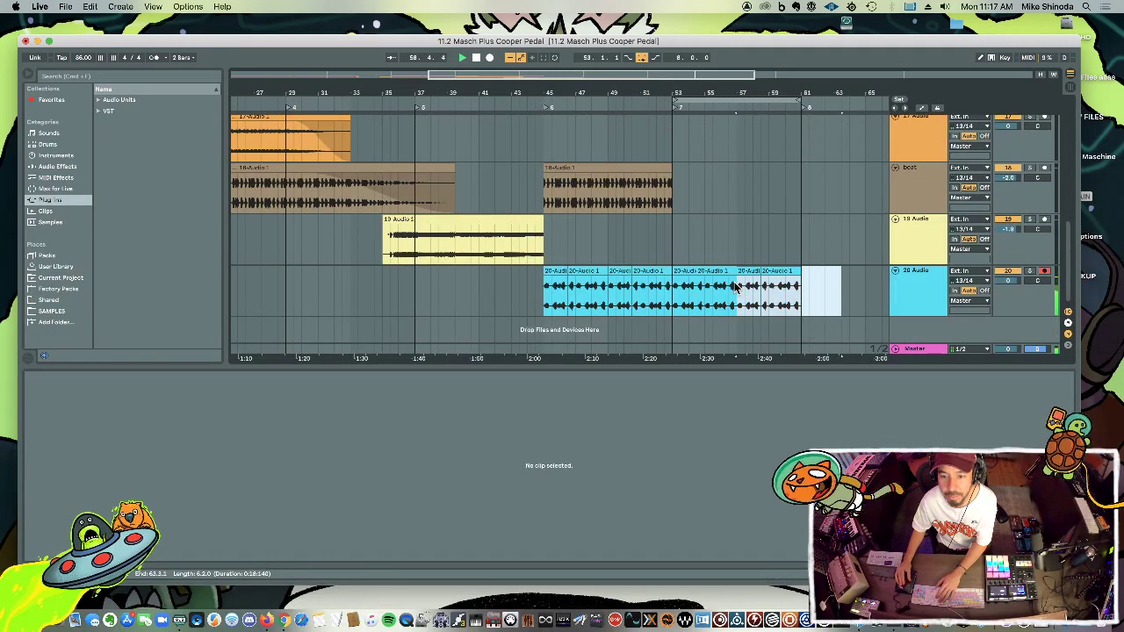
{"action": "key", "text": "Delete"}
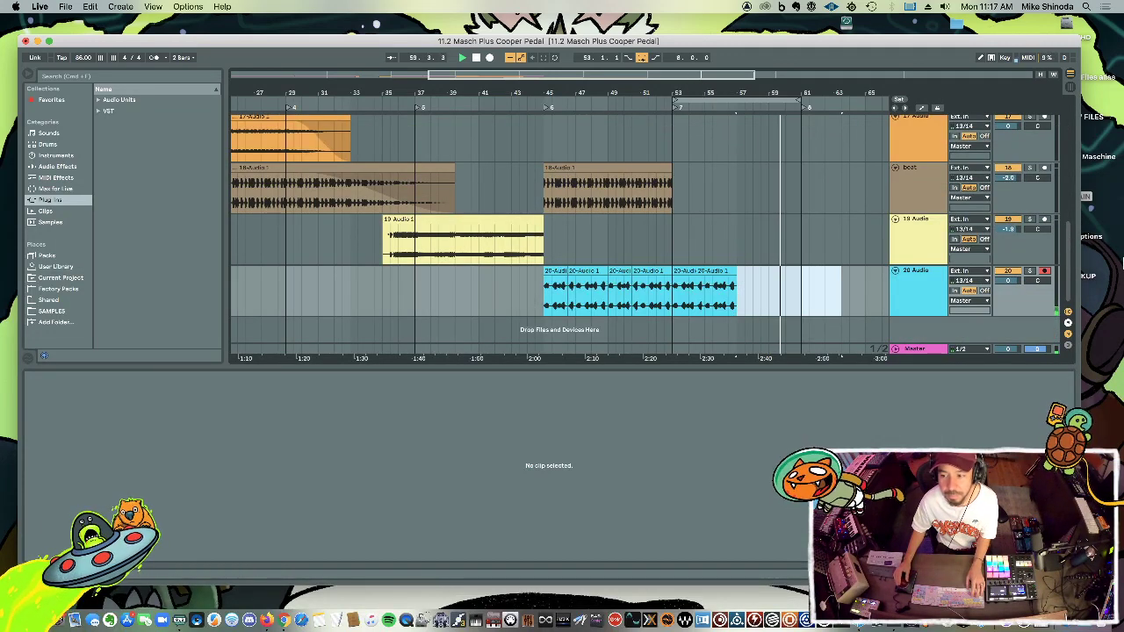
{"action": "left_click", "coordinate": [1045, 271]}
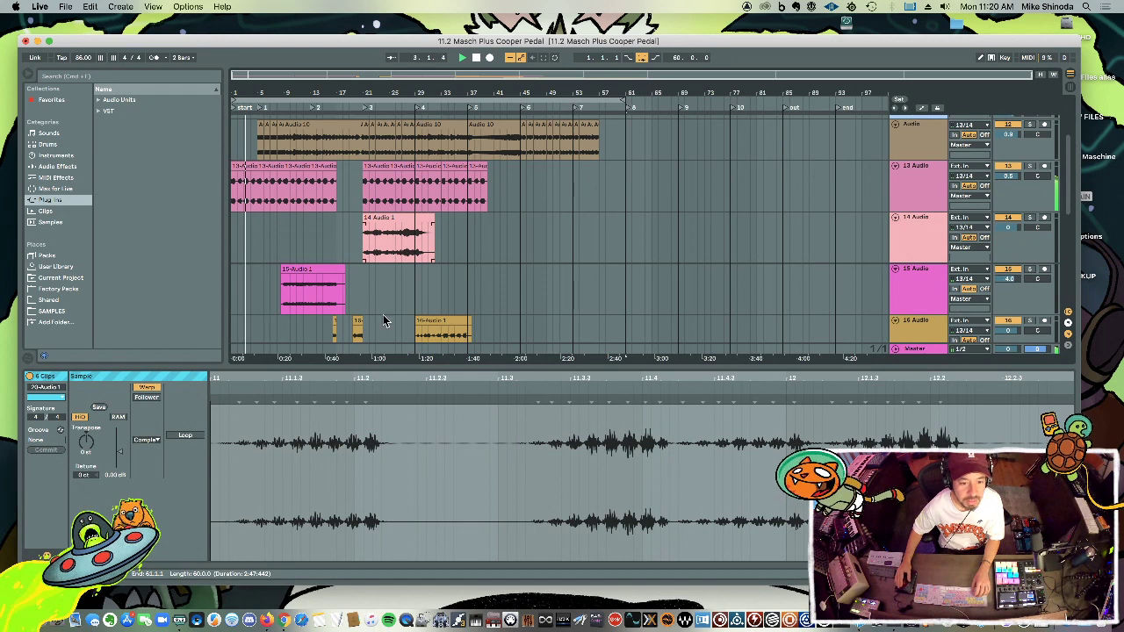
Expand the Audio Units plug-in folder and look through its list of manufacturers.
{"action": "left_click", "coordinate": [99, 101]}
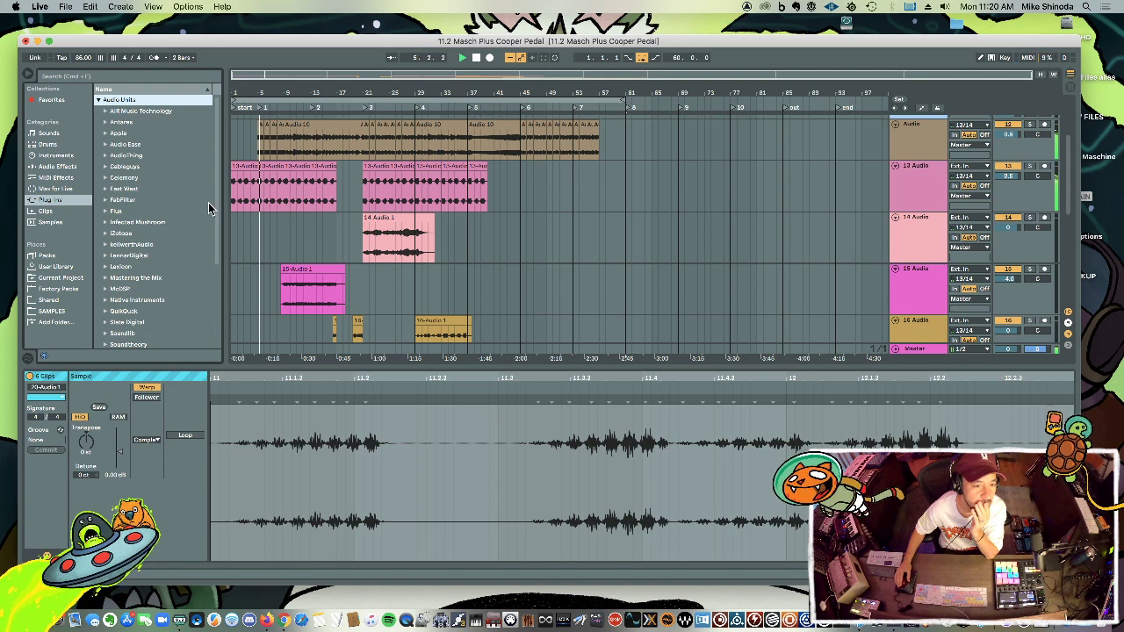
{"action": "scroll", "coordinate": [198, 233], "scroll_direction": "down", "scroll_amount": 5}
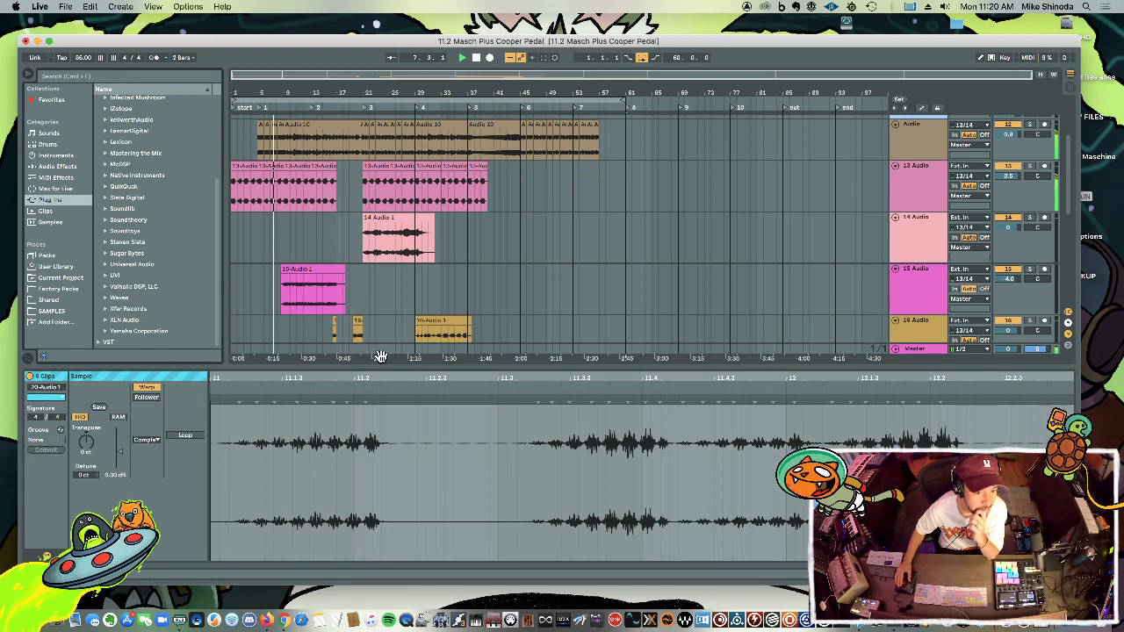
Select bars 9 to 13 of the 15 Audio clip and loop playback over that range.
{"action": "key", "text": "super+alt+l"}
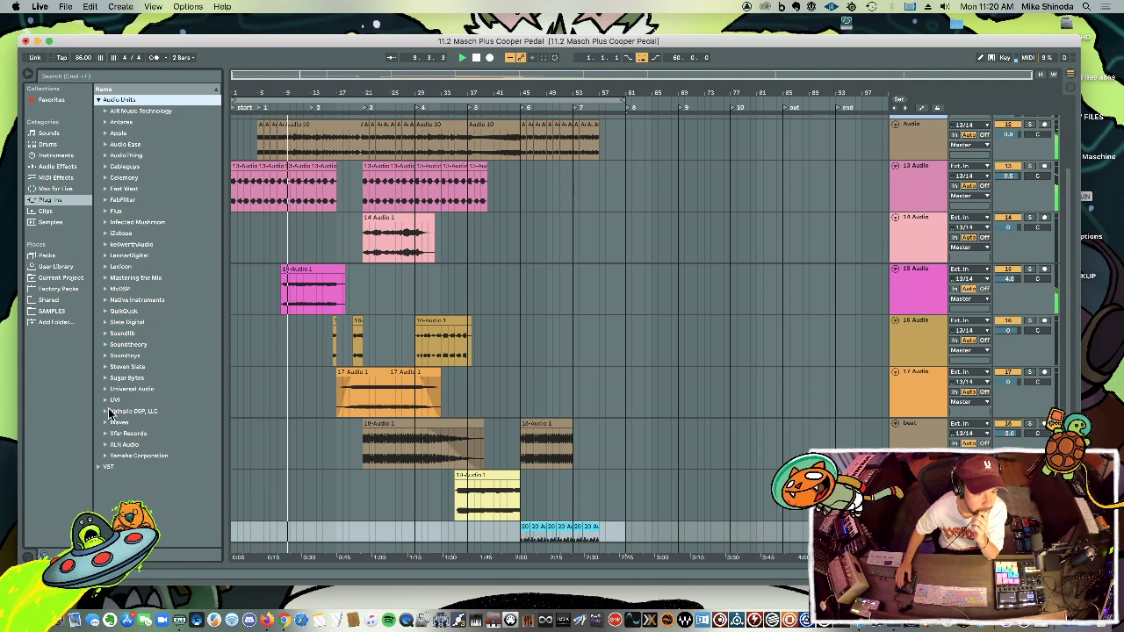
{"action": "left_click_drag", "start_coordinate": [260, 279], "coordinate": [311, 281]}
{"action": "left_click_drag", "start_coordinate": [310, 281], "coordinate": [283, 290]}
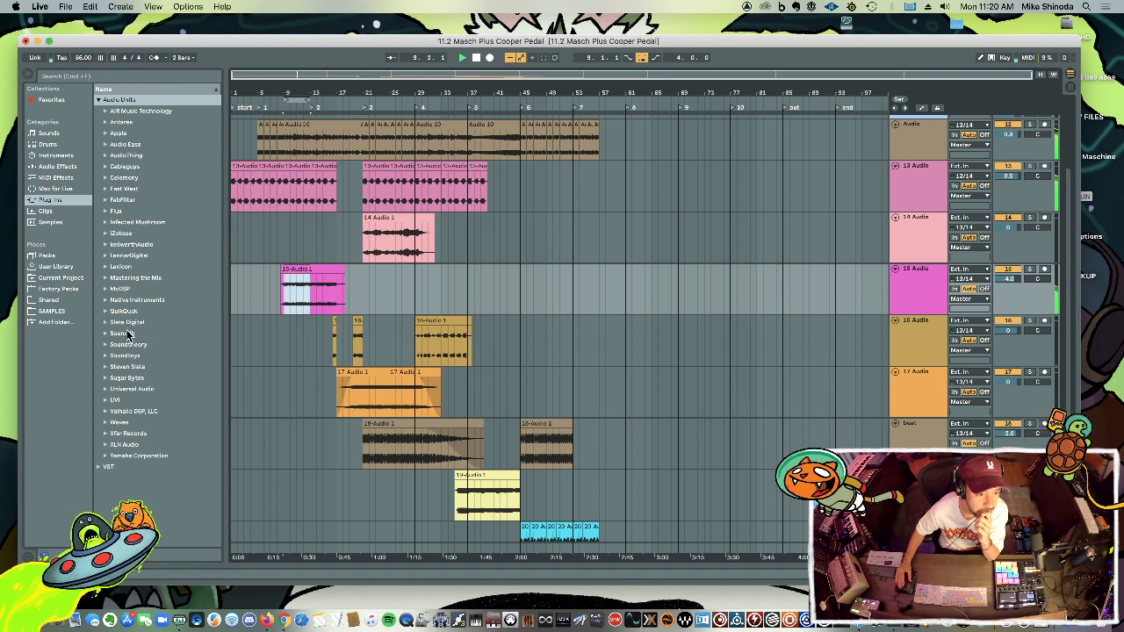
Find PanMan in the Soundtoys Audio Units folder and add it to the 15 Audio track.
{"action": "left_click", "coordinate": [105, 347]}
{"action": "left_click", "coordinate": [105, 345]}
{"action": "left_click", "coordinate": [105, 355]}
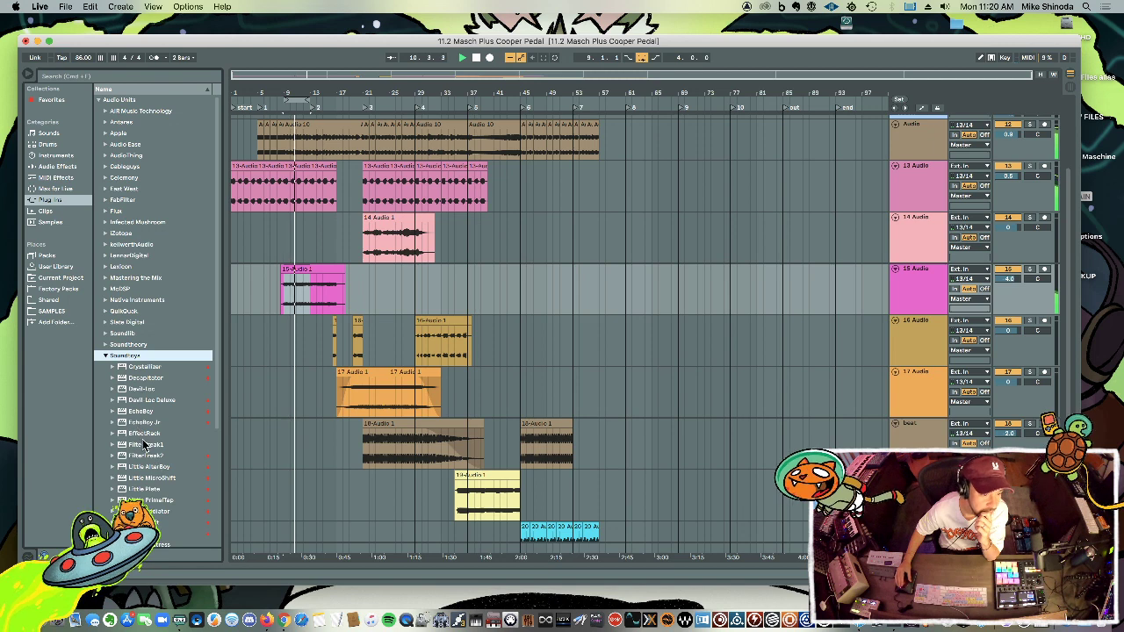
{"action": "scroll", "coordinate": [141, 444], "scroll_direction": "down", "scroll_amount": 1}
{"action": "left_click_drag", "start_coordinate": [175, 518], "coordinate": [922, 278]}
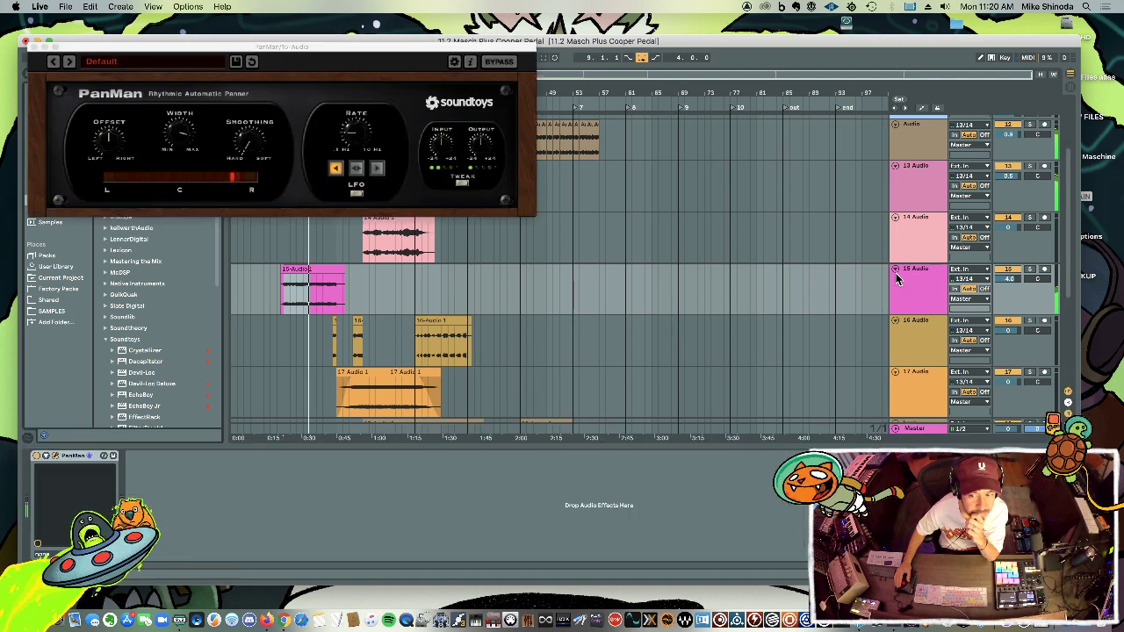
Load the MS L R Panner user preset in PanMan and close the plug-in window.
{"action": "left_click", "coordinate": [176, 70]}
{"action": "mouse_move", "coordinate": [169, 121]}
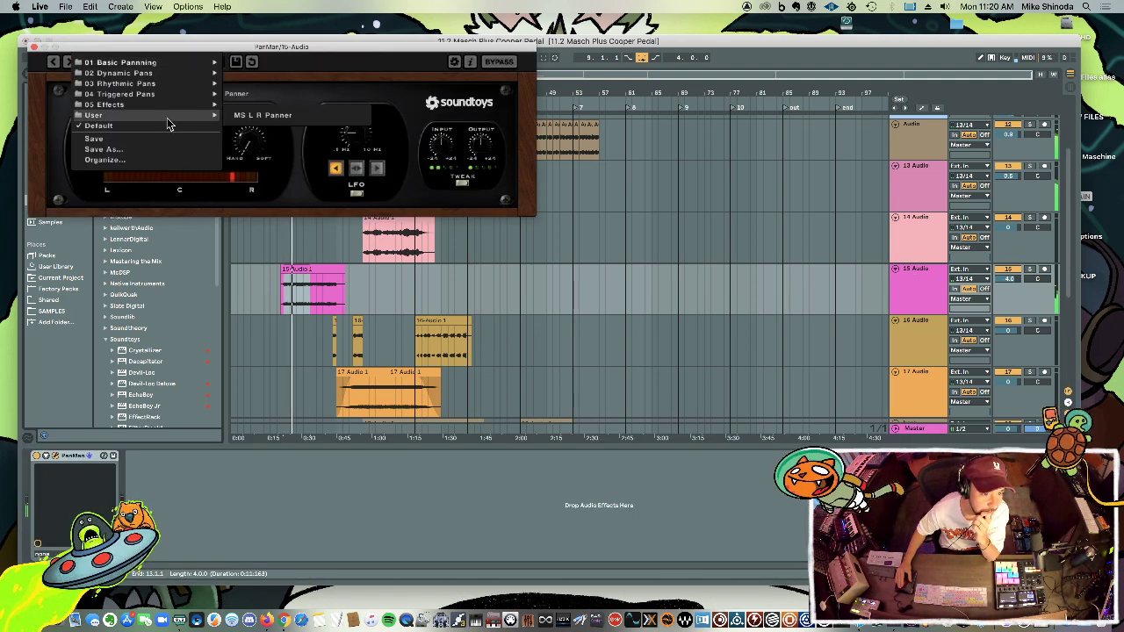
{"action": "left_click", "coordinate": [262, 115]}
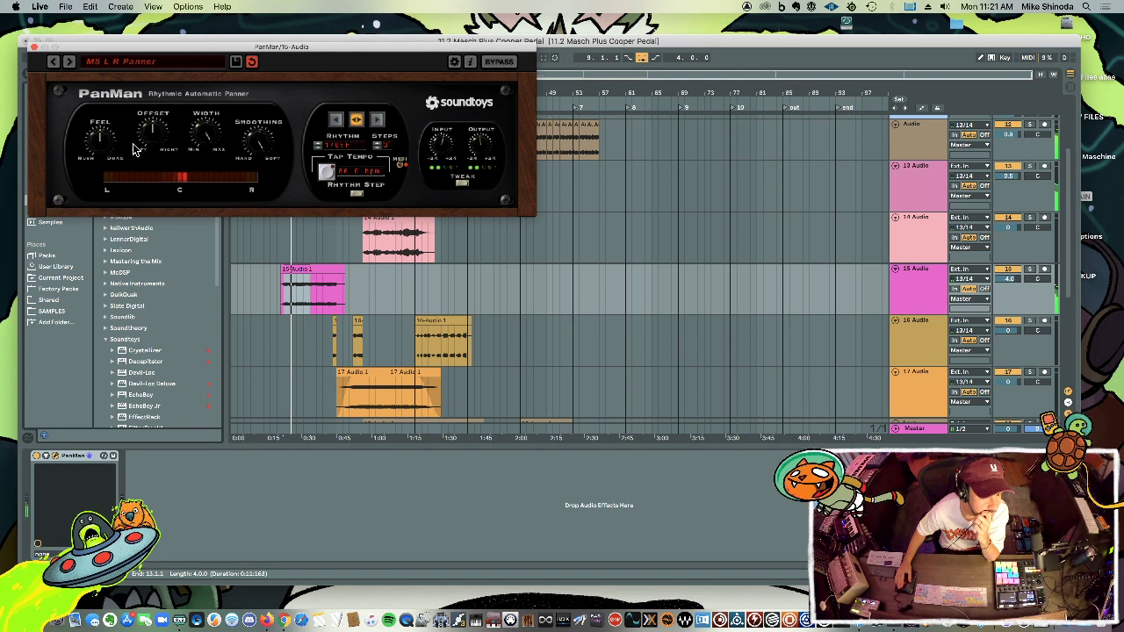
{"action": "left_click", "coordinate": [32, 48]}
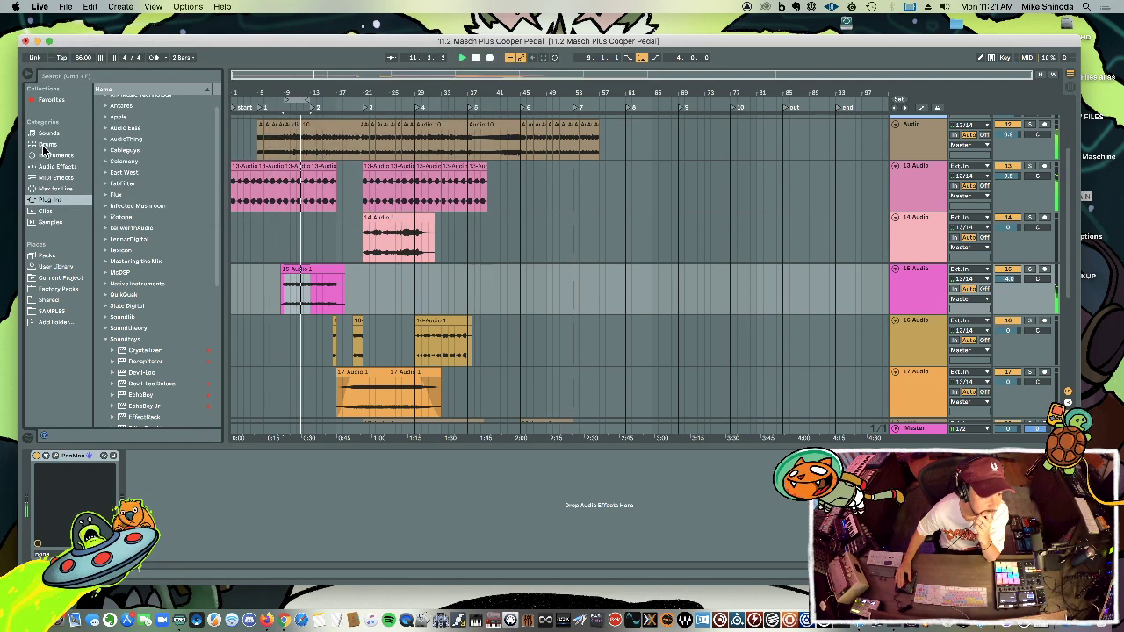
Add the EQ Eight preset Master Thinner after PanMan and boost its mid band at about 1.29 kHz.
{"action": "left_click", "coordinate": [51, 166]}
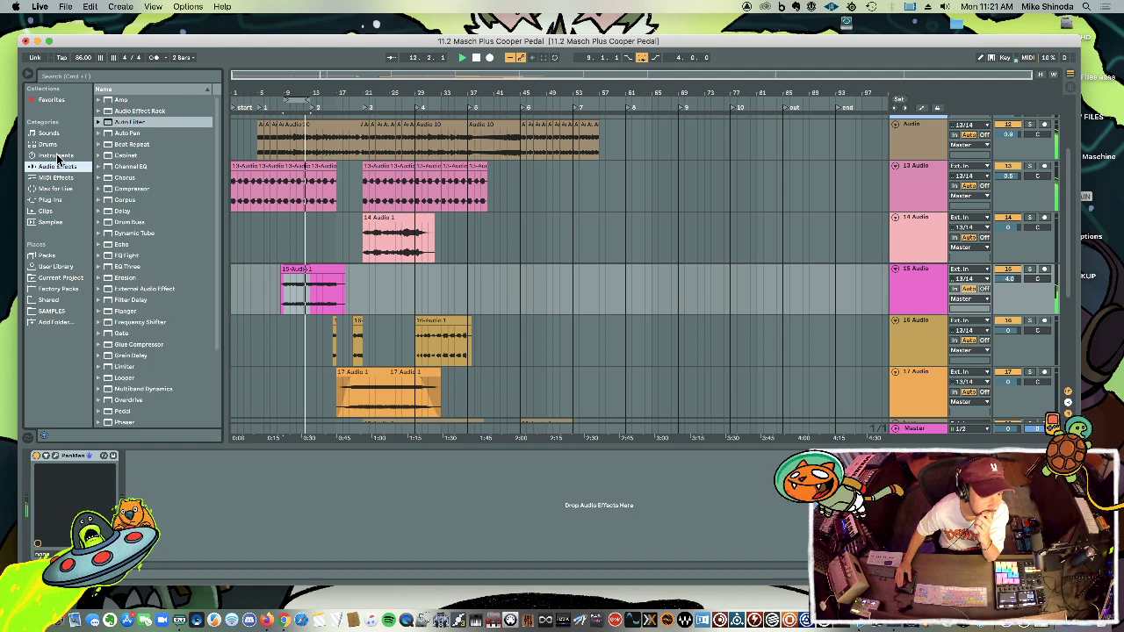
{"action": "left_click", "coordinate": [99, 255]}
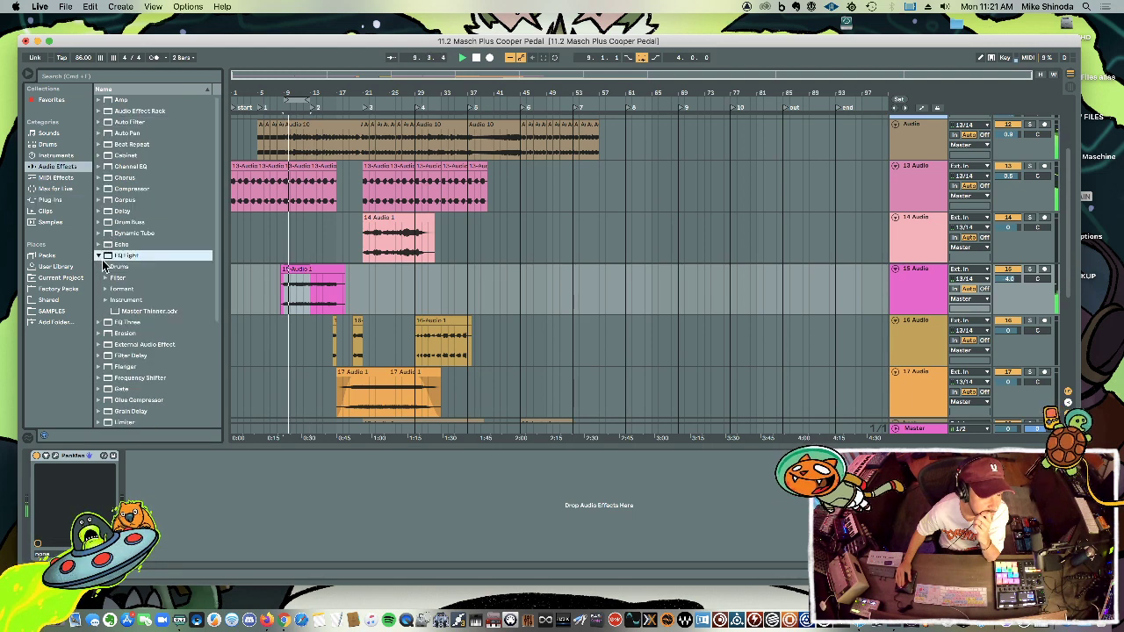
{"action": "left_click_drag", "start_coordinate": [132, 311], "coordinate": [234, 507]}
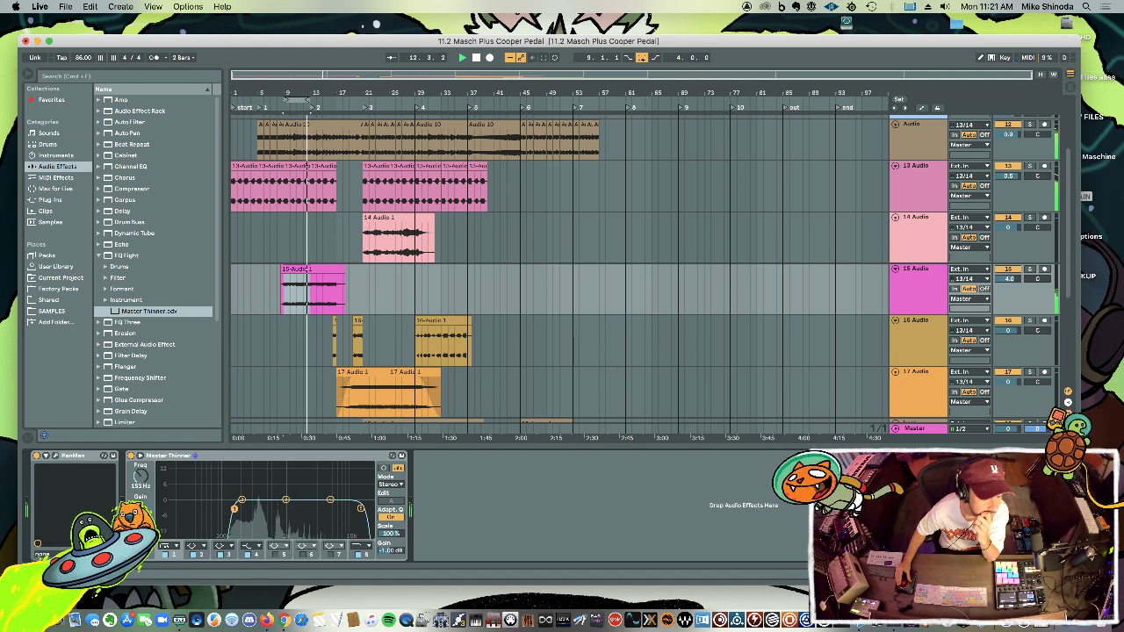
{"action": "left_click", "coordinate": [329, 500]}
{"action": "left_click_drag", "start_coordinate": [329, 499], "coordinate": [298, 484]}
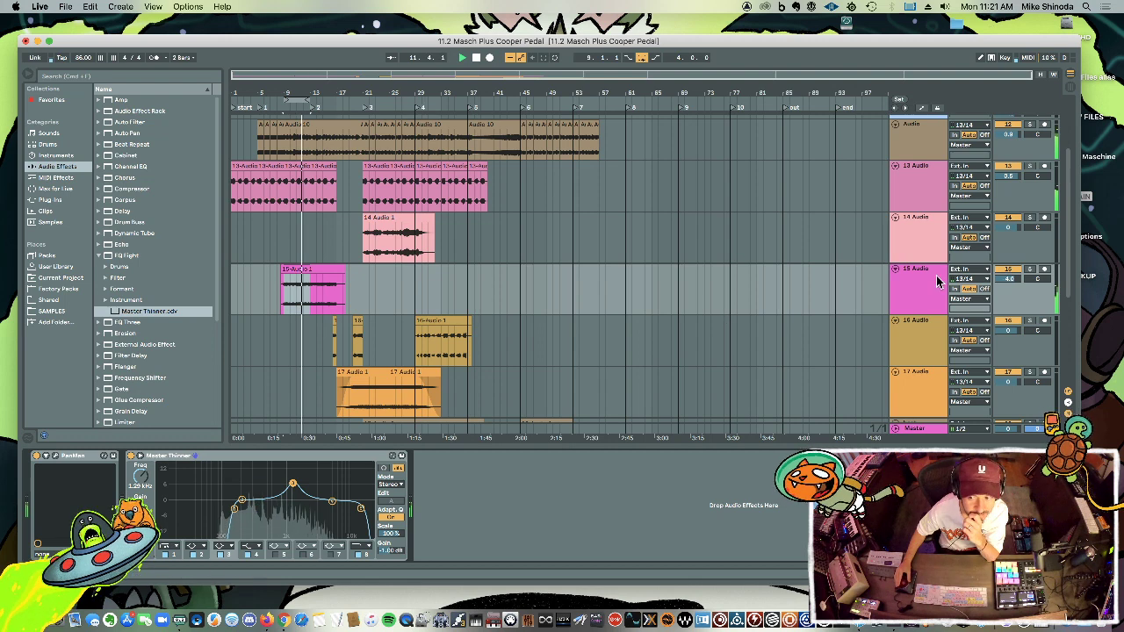
Rename the 15 Audio track as "LR blip" and adjust its volume.
{"action": "left_click_drag", "start_coordinate": [1000, 279], "coordinate": [1000, 279]}
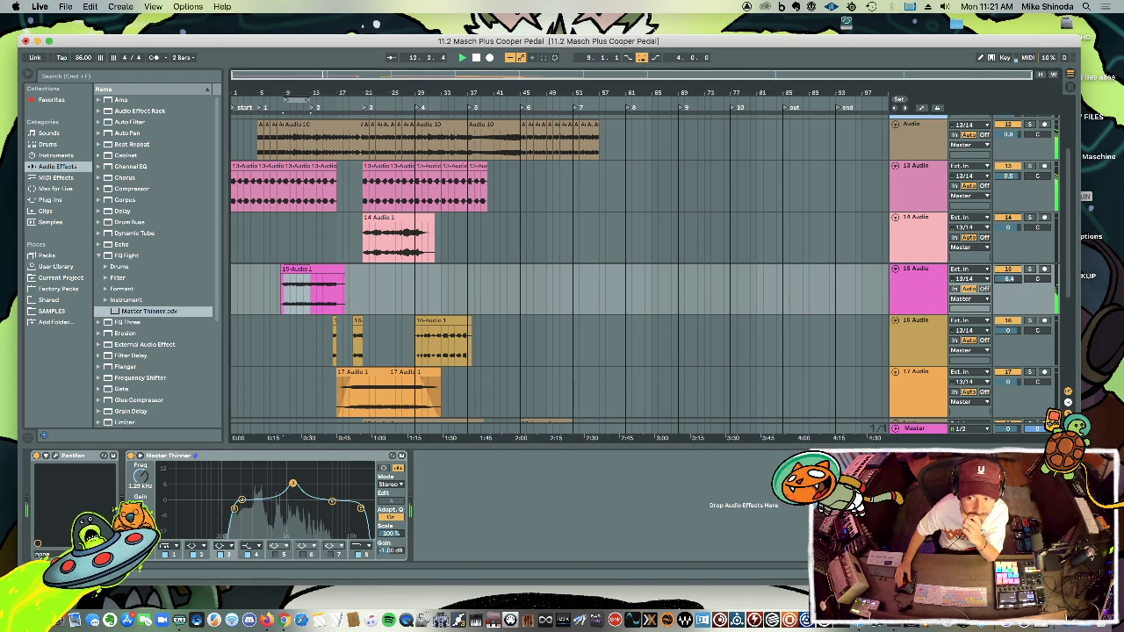
{"action": "left_click", "coordinate": [935, 292]}
{"action": "key", "text": "space"}
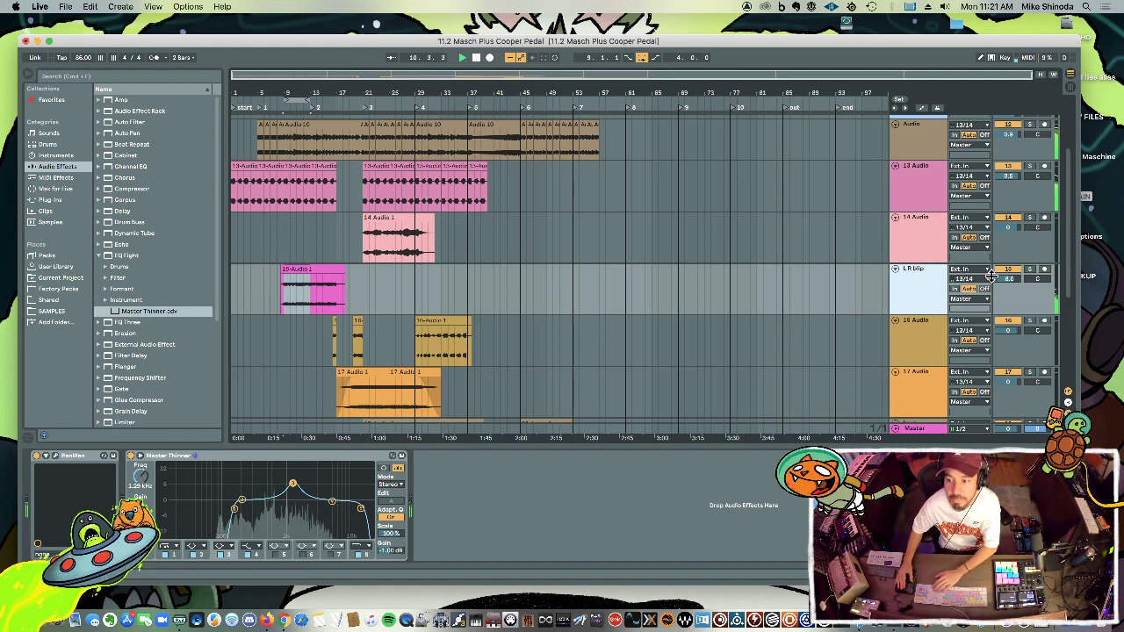
{"action": "left_click_drag", "start_coordinate": [1008, 282], "coordinate": [1008, 274]}
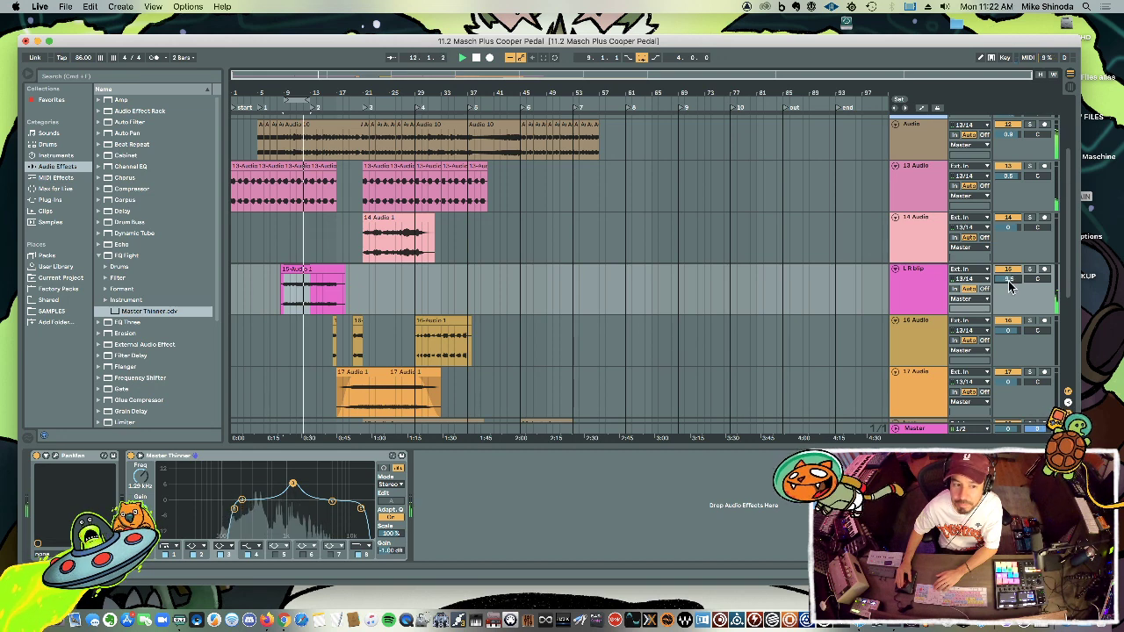
Try the Soundtoys Little MicroShift plug-in on the 13 Audio track.
{"action": "left_click", "coordinate": [908, 195]}
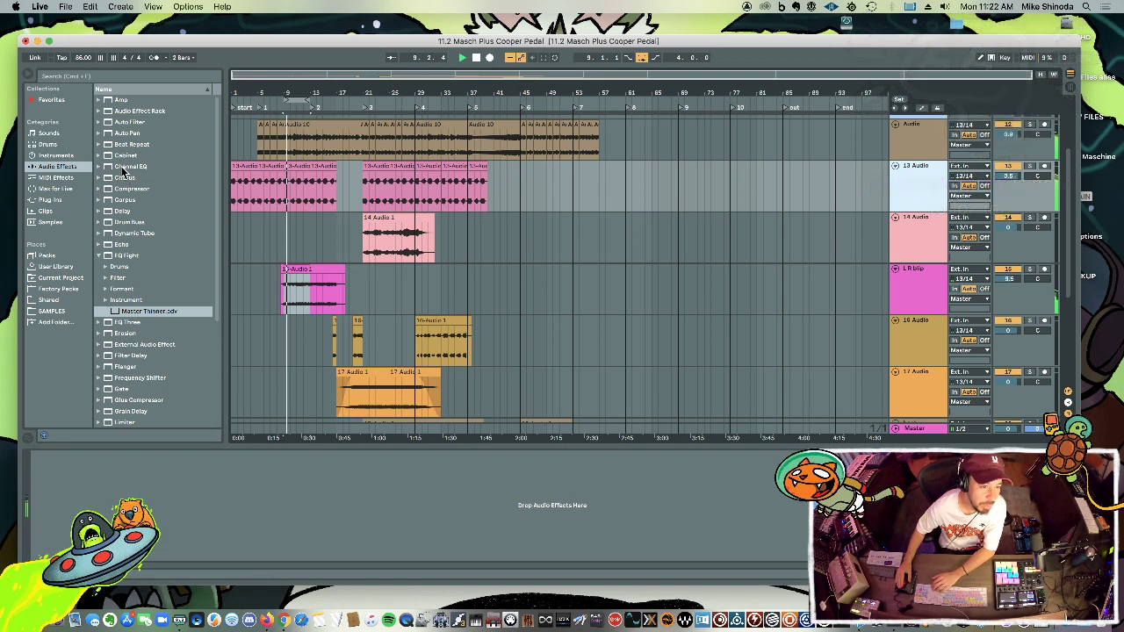
{"action": "left_click", "coordinate": [130, 256]}
{"action": "left_click", "coordinate": [130, 257]}
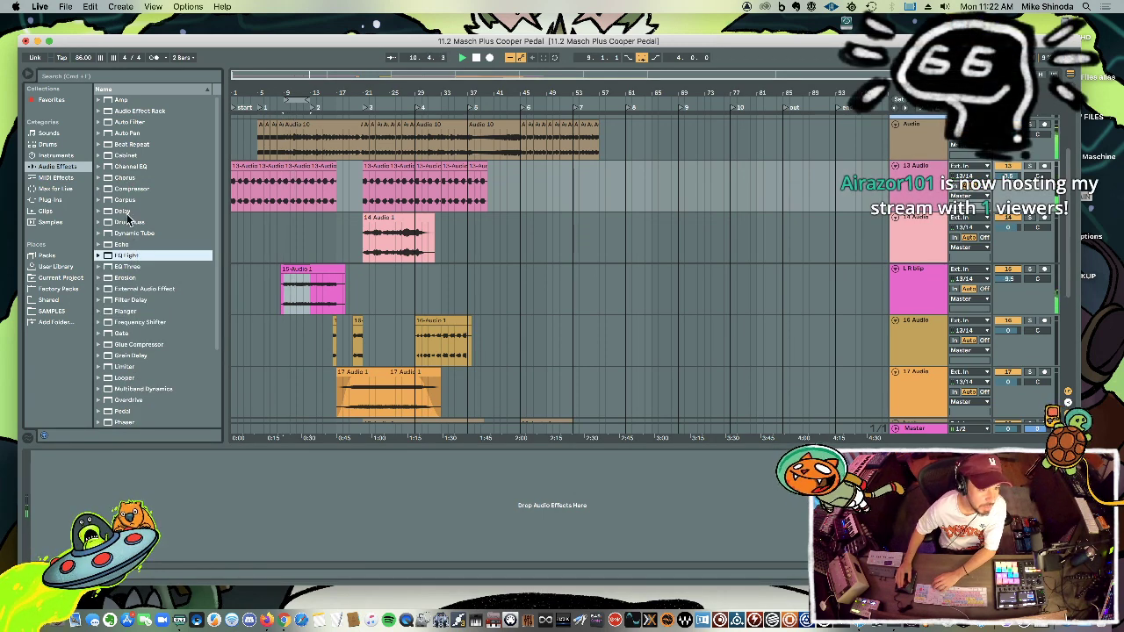
{"action": "left_click", "coordinate": [55, 200]}
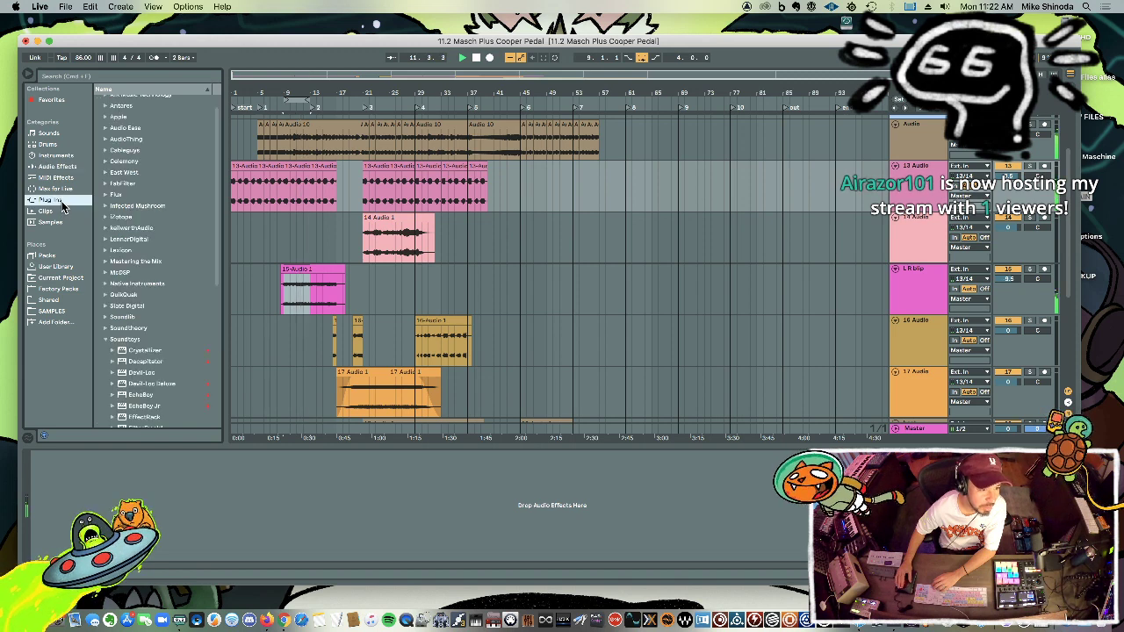
{"action": "scroll", "coordinate": [168, 322], "scroll_direction": "down", "scroll_amount": 3}
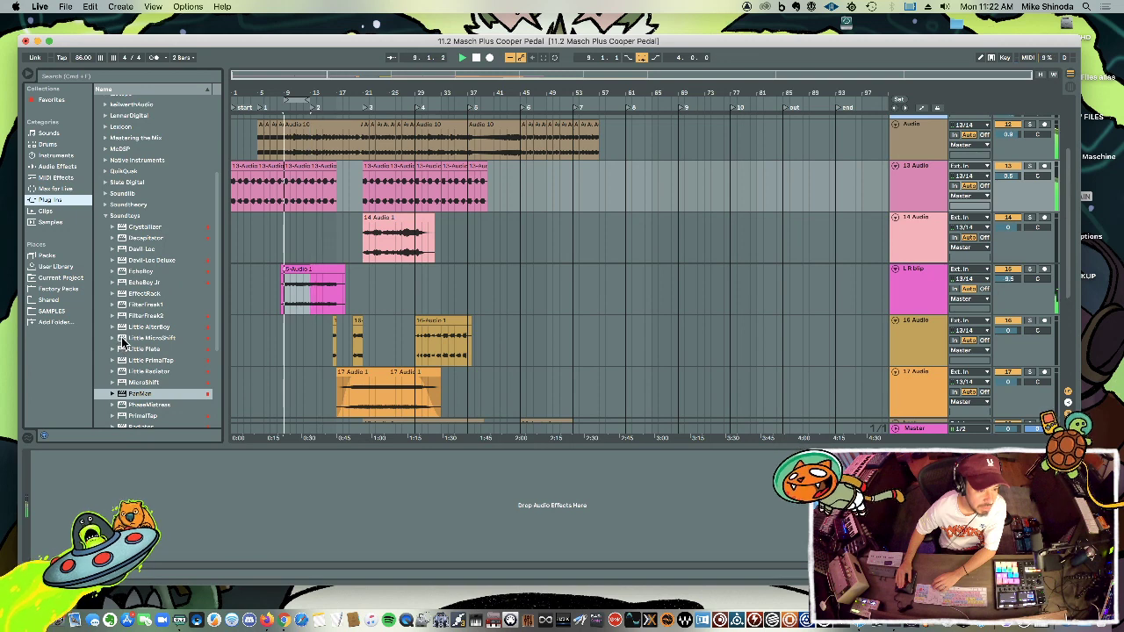
{"action": "left_click_drag", "start_coordinate": [151, 339], "coordinate": [161, 339]}
{"action": "left_click_drag", "start_coordinate": [896, 200], "coordinate": [919, 191]}
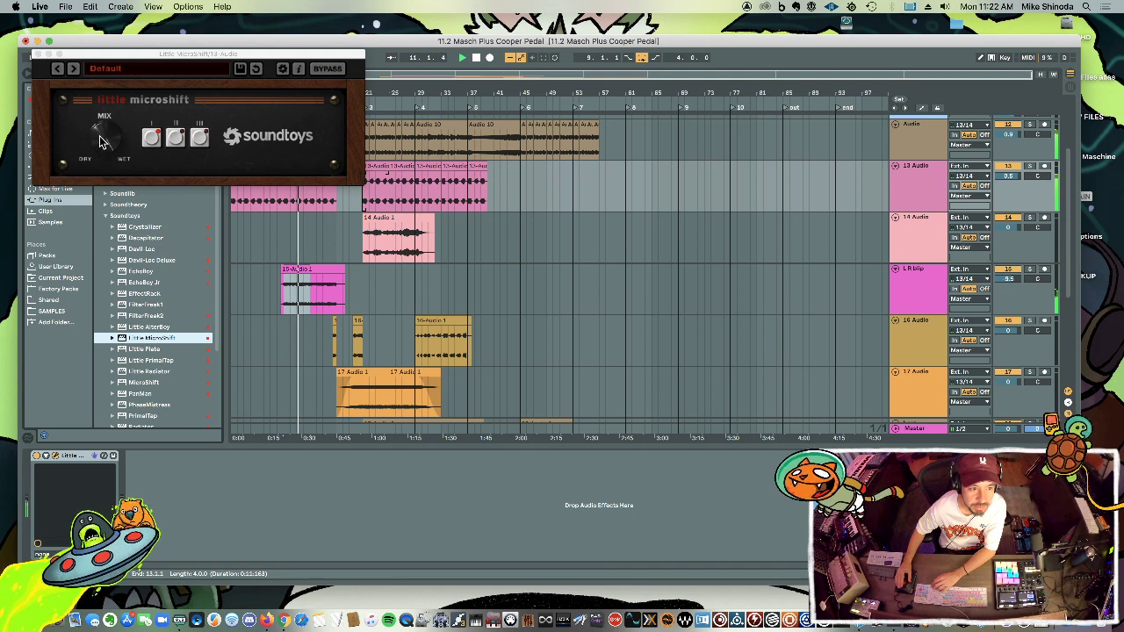
Set Little MicroShift to style II with a reduced mix, and switch the device off.
{"action": "left_click_drag", "start_coordinate": [100, 134], "coordinate": [101, 139]}
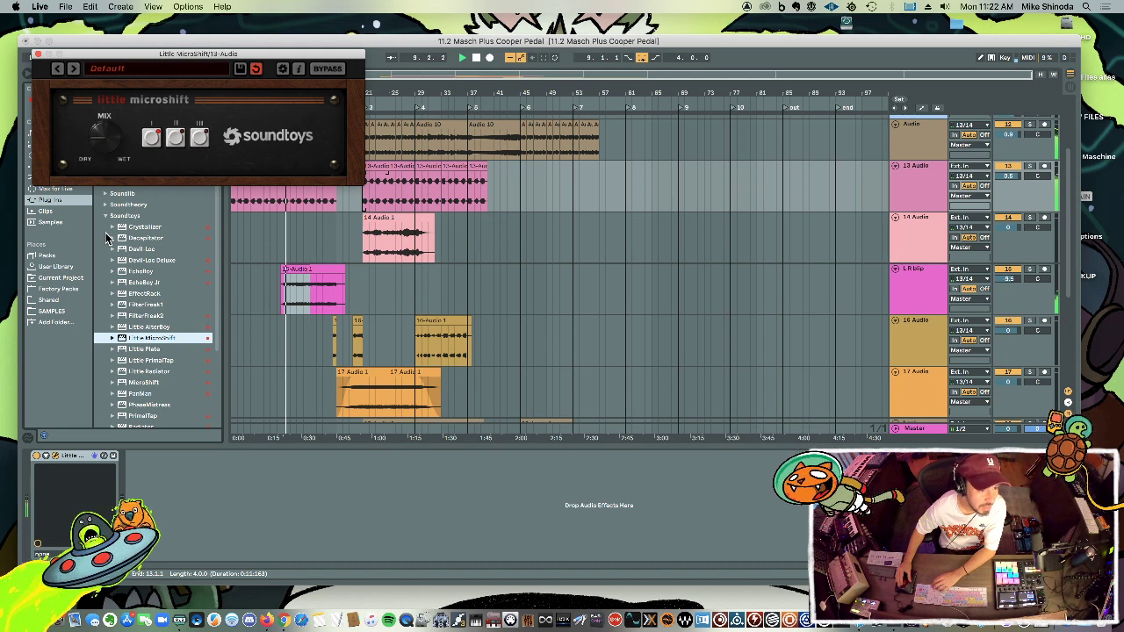
{"action": "left_click", "coordinate": [176, 138]}
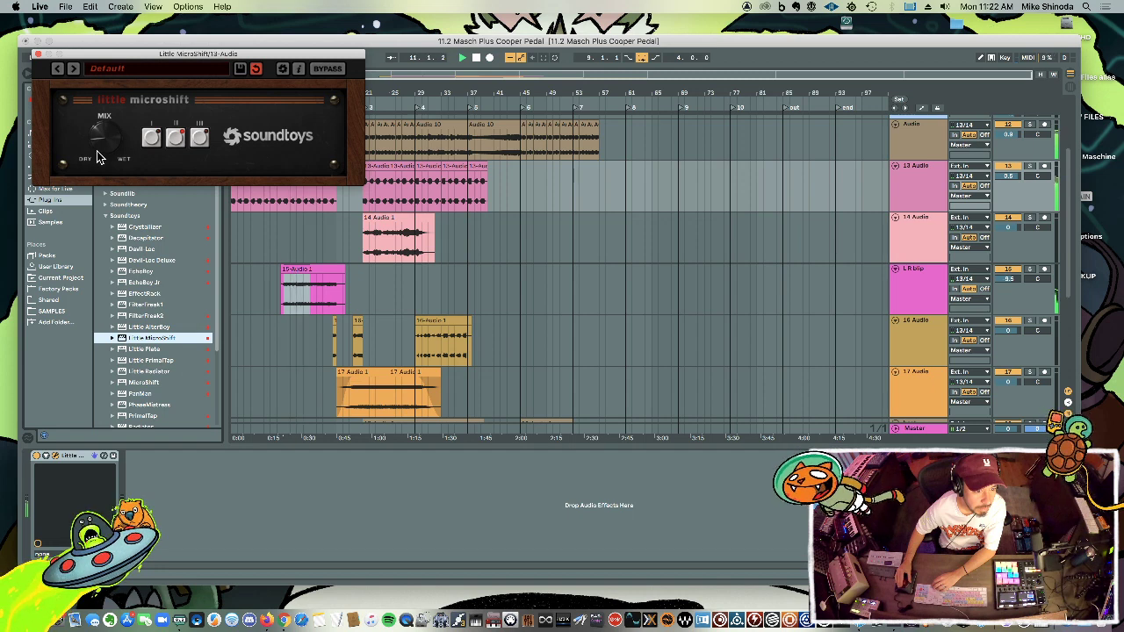
{"action": "left_click", "coordinate": [38, 56]}
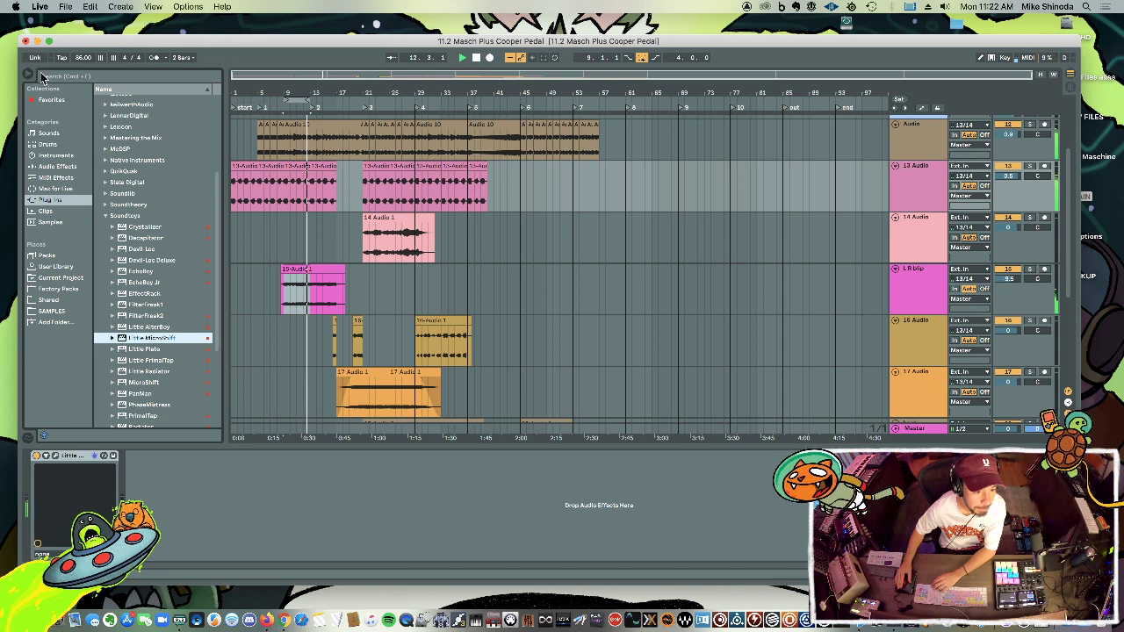
{"action": "left_click", "coordinate": [36, 456]}
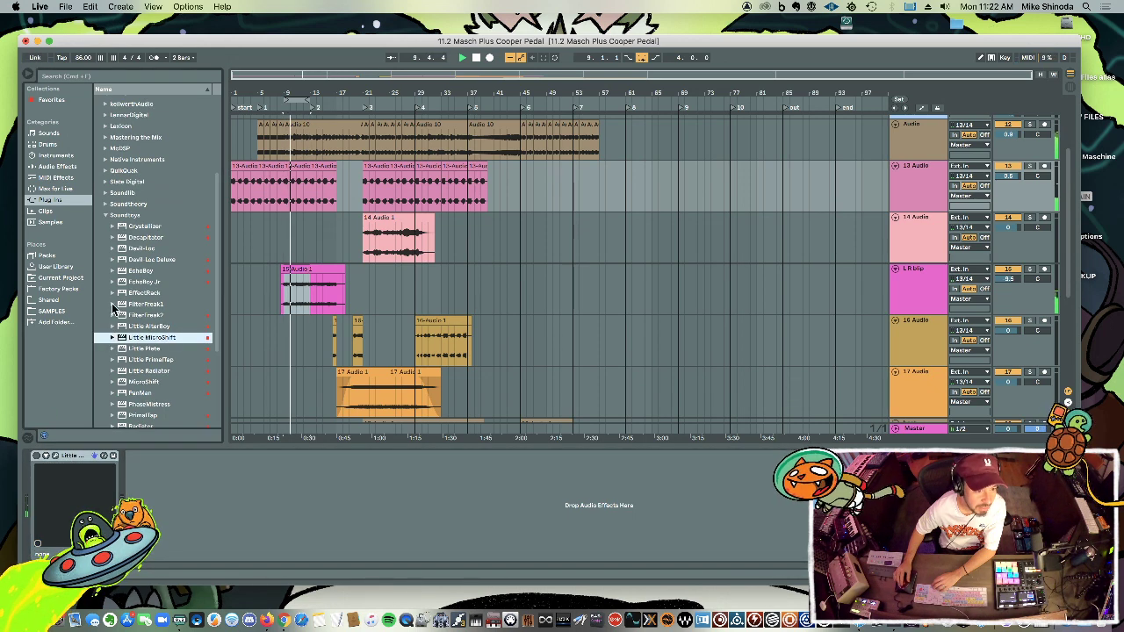
Collapse the Soundtoys folder and add ValhallaÜberMod from the Valhalla DSP folder to the 13 Audio track.
{"action": "left_click", "coordinate": [154, 214]}
{"action": "left_click", "coordinate": [154, 213]}
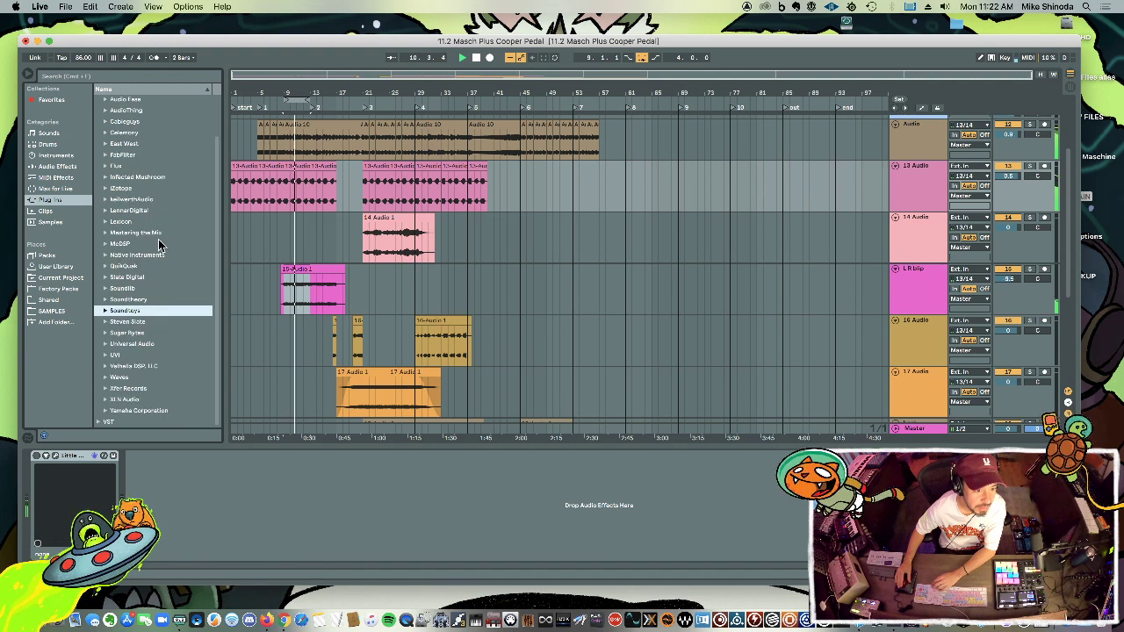
{"action": "left_click", "coordinate": [153, 365]}
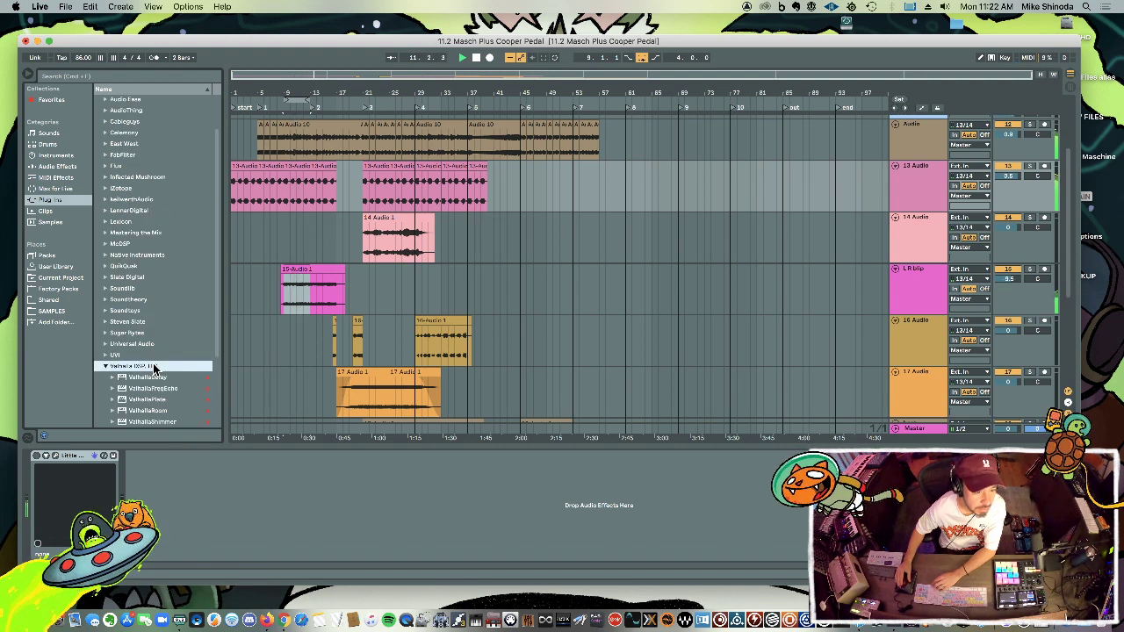
{"action": "left_click_drag", "start_coordinate": [154, 354], "coordinate": [196, 487]}
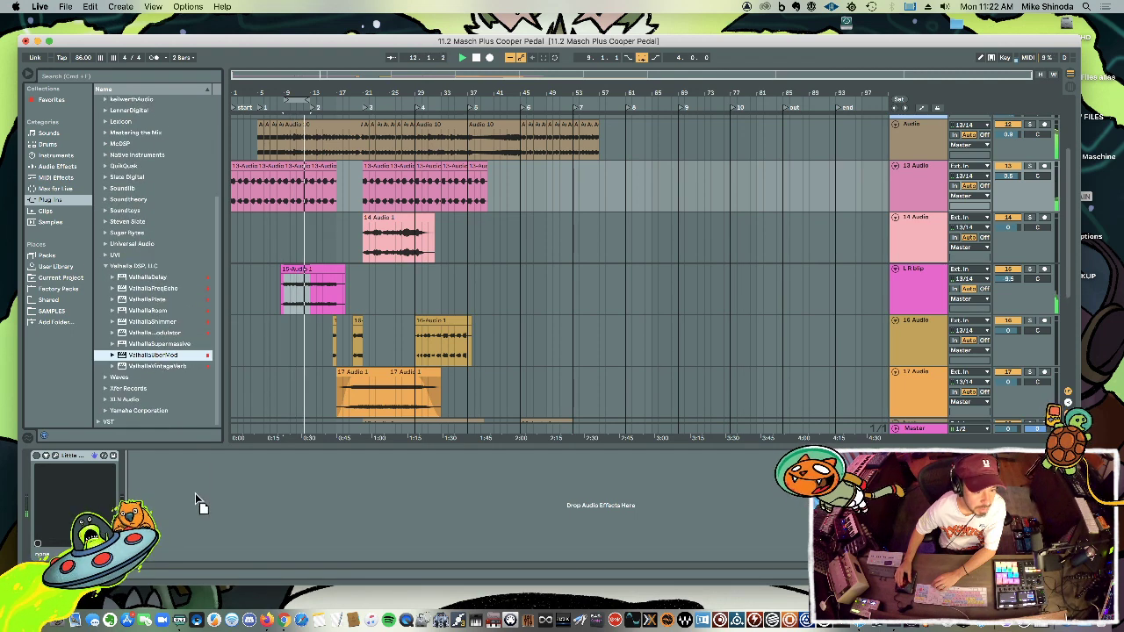
Set ValhallaÜberMod to about 26% mix, 54.2% depth, 88.7% width and 37.4 ms delay.
{"action": "left_click_drag", "start_coordinate": [92, 144], "coordinate": [134, 184]}
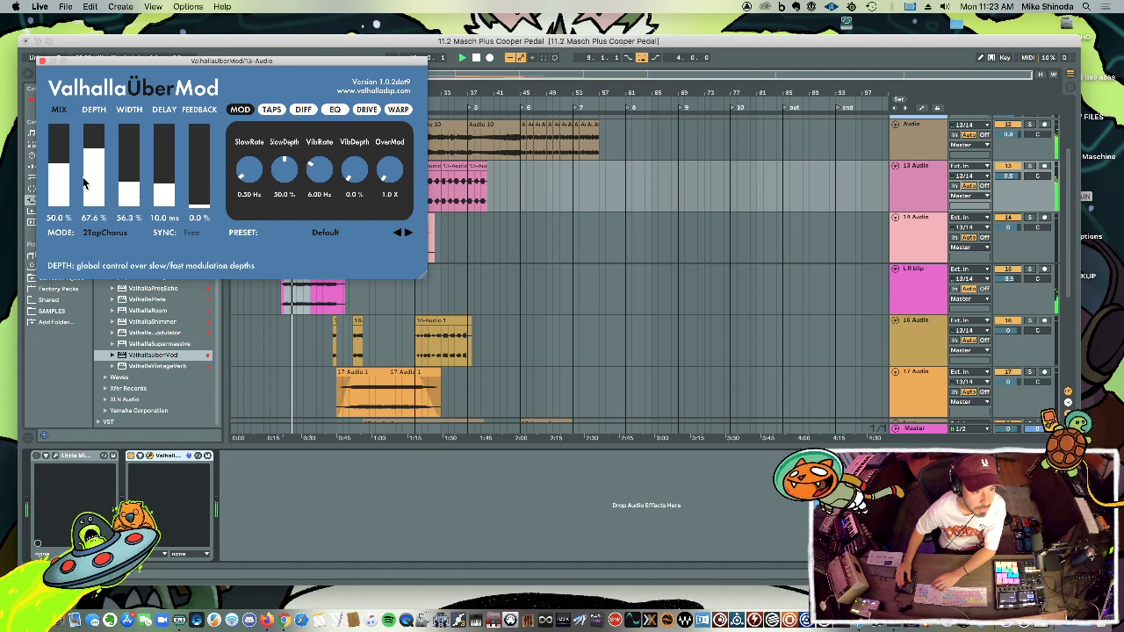
{"action": "left_click_drag", "start_coordinate": [68, 174], "coordinate": [92, 169]}
{"action": "left_click_drag", "start_coordinate": [160, 187], "coordinate": [152, 180]}
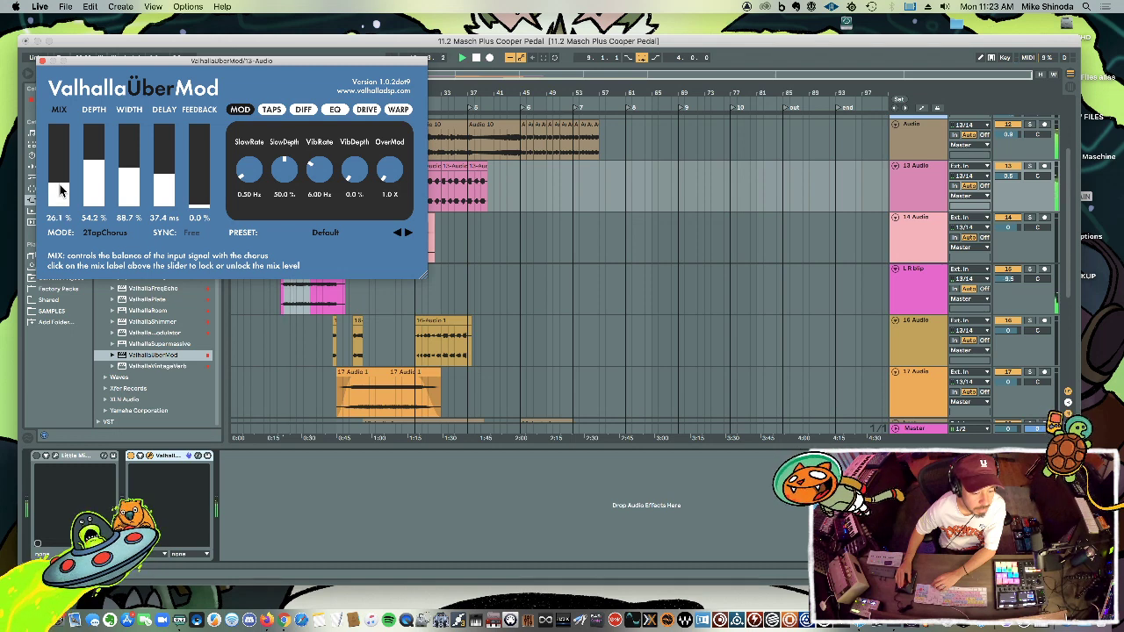
Delete Little MicroShift from the 13 Audio track and close the ValhallaÜberMod window.
{"action": "left_click", "coordinate": [85, 456]}
{"action": "key", "text": "Delete"}
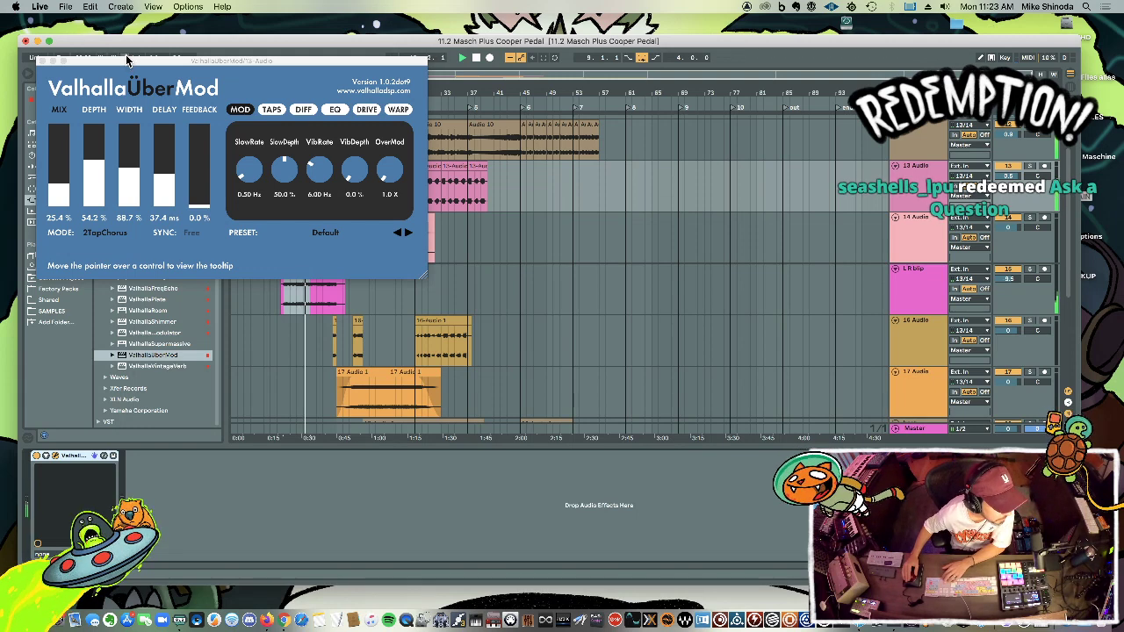
{"action": "left_click", "coordinate": [42, 60]}
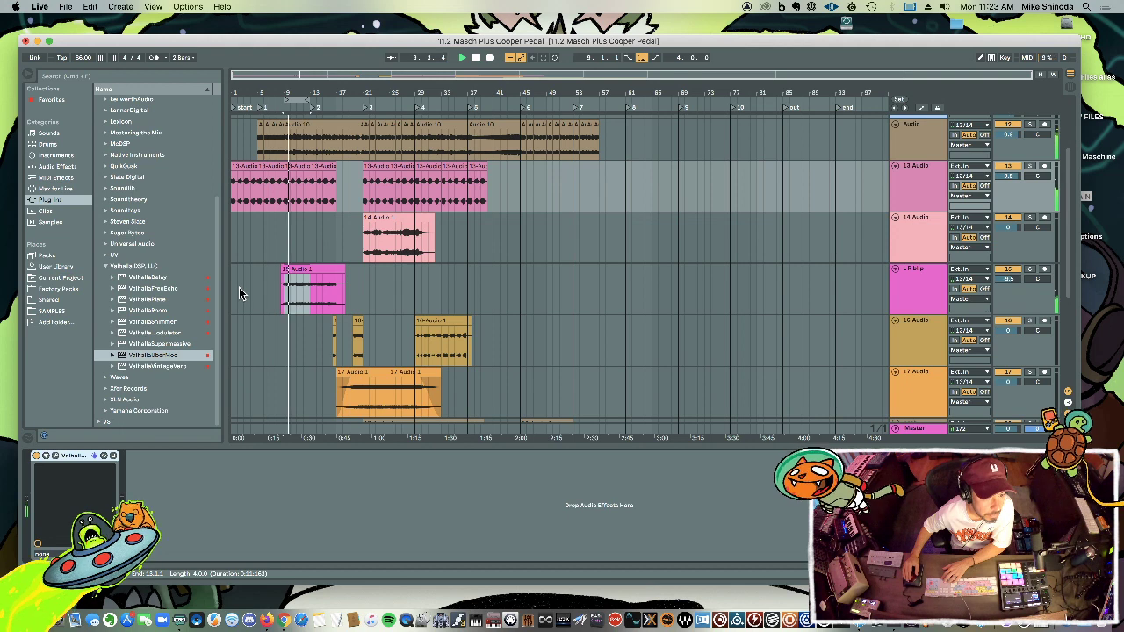
Add ValhallaDelay to the 13 Audio track, try its Ghost mode, and settle on Pitch mode.
{"action": "left_click_drag", "start_coordinate": [132, 278], "coordinate": [190, 525]}
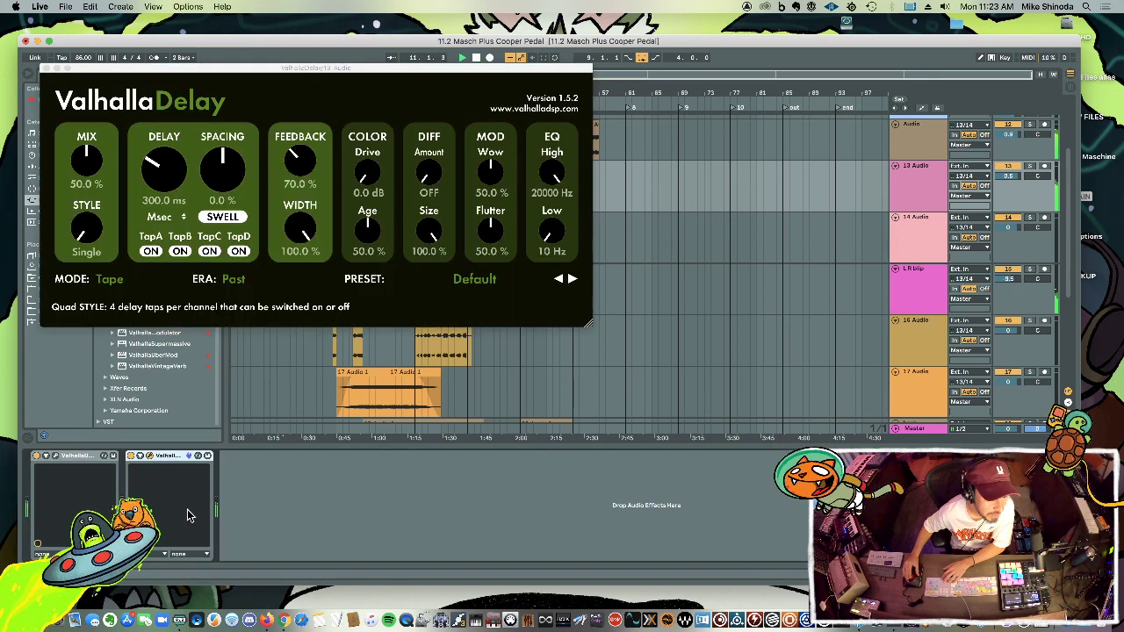
{"action": "left_click", "coordinate": [110, 278]}
{"action": "left_click", "coordinate": [121, 351]}
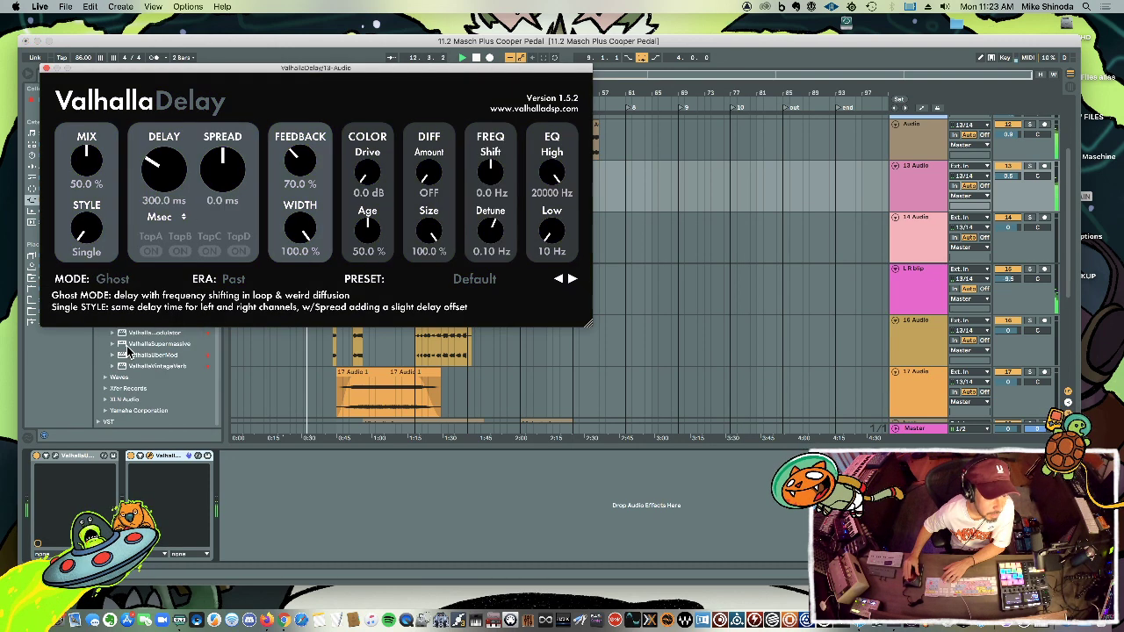
{"action": "left_click", "coordinate": [113, 278]}
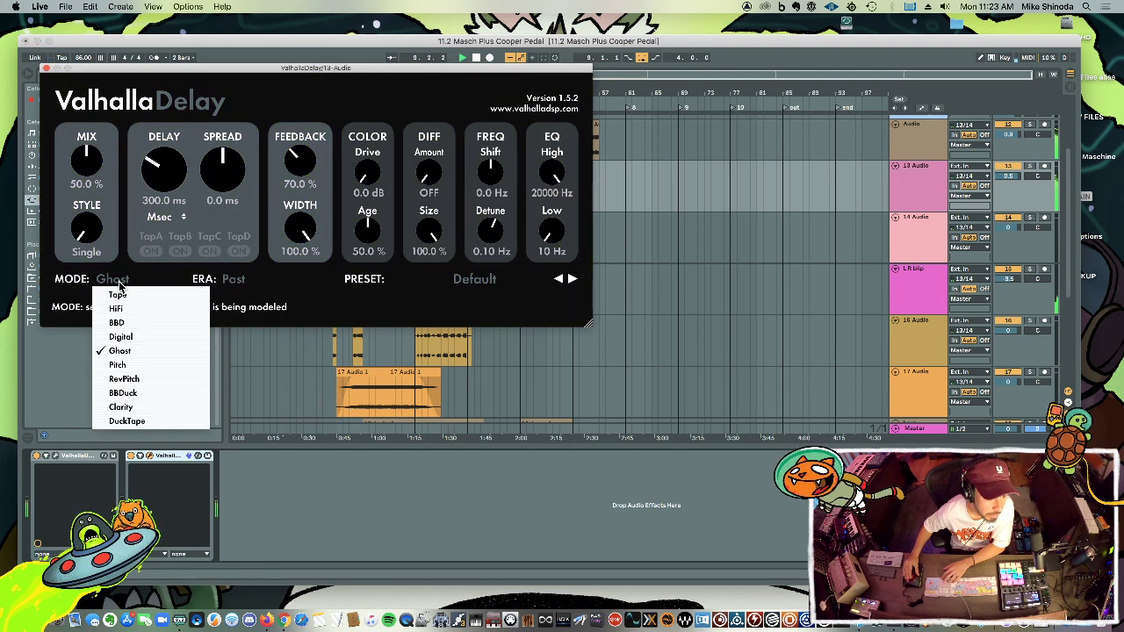
{"action": "left_click", "coordinate": [122, 363]}
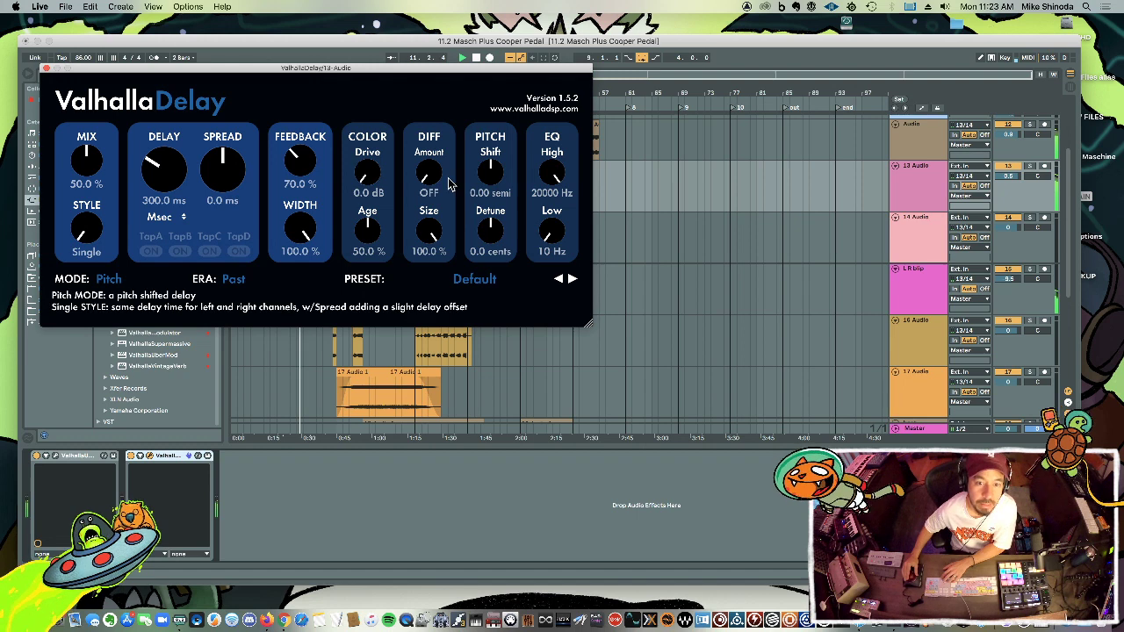
Set ValhallaDelay's pitch shift to 6.96 semitones, spread to 7.0 ms and mix to 0%.
{"action": "left_click_drag", "start_coordinate": [490, 173], "coordinate": [492, 152]}
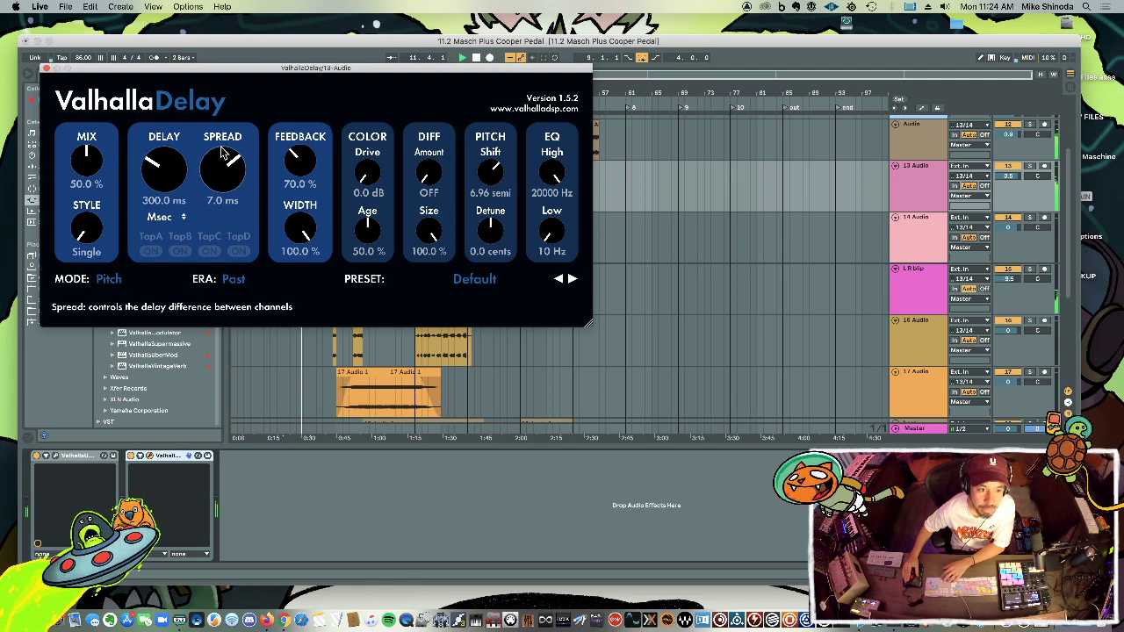
{"action": "left_click_drag", "start_coordinate": [96, 158], "coordinate": [114, 296]}
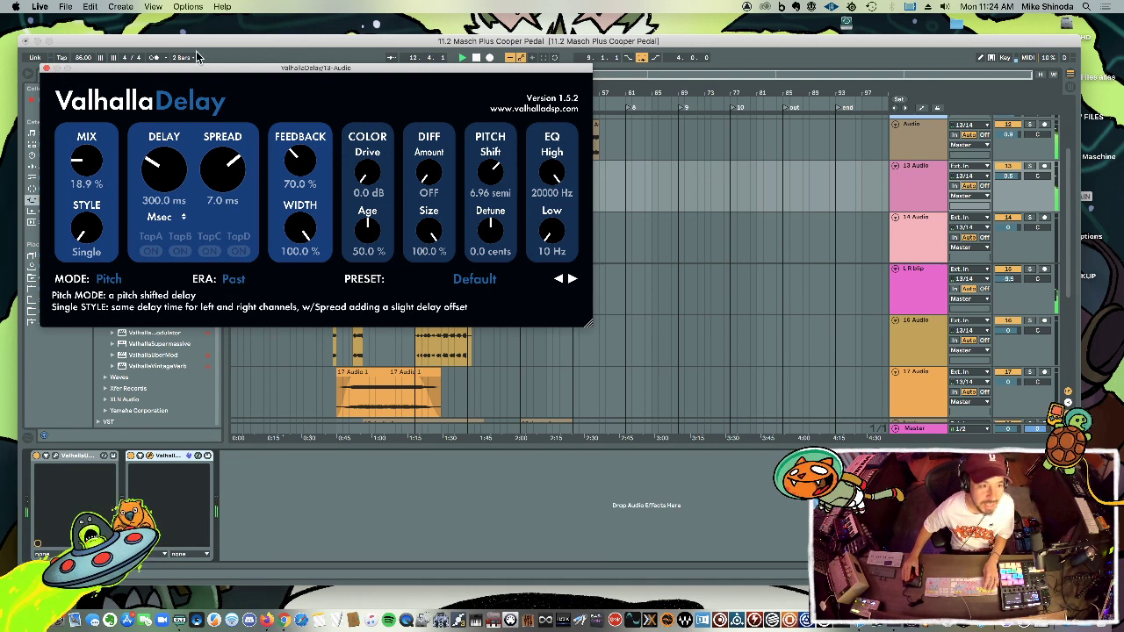
{"action": "left_click_drag", "start_coordinate": [89, 159], "coordinate": [109, 247]}
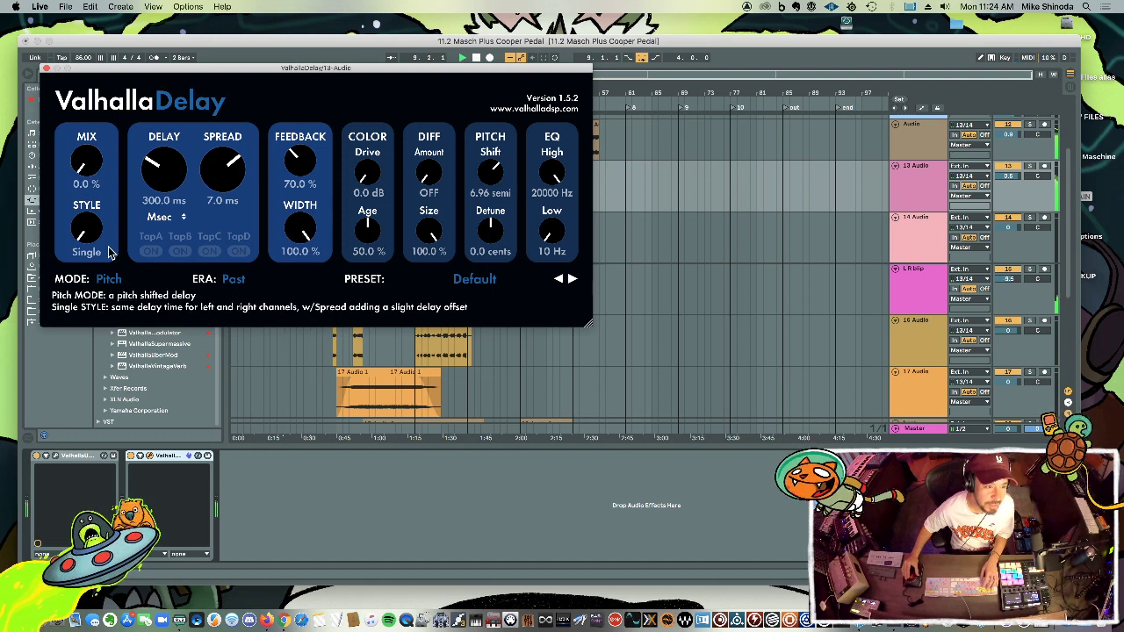
Insert a return track and move ValhallaDelay onto it from the 13 Audio track.
{"action": "left_click", "coordinate": [121, 7]}
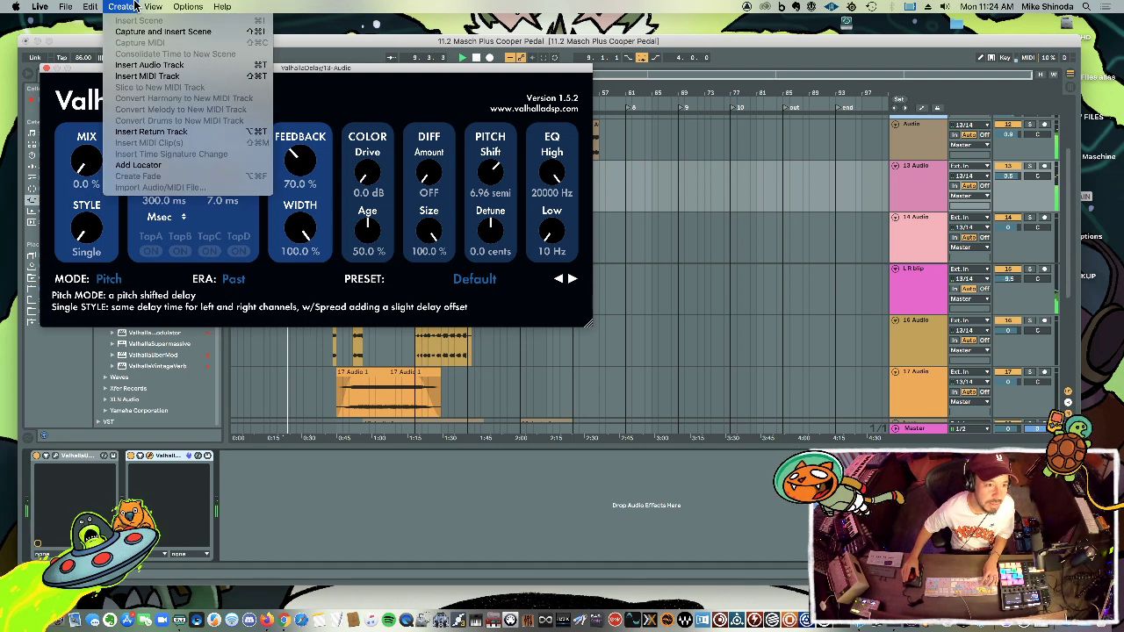
{"action": "left_click", "coordinate": [145, 131]}
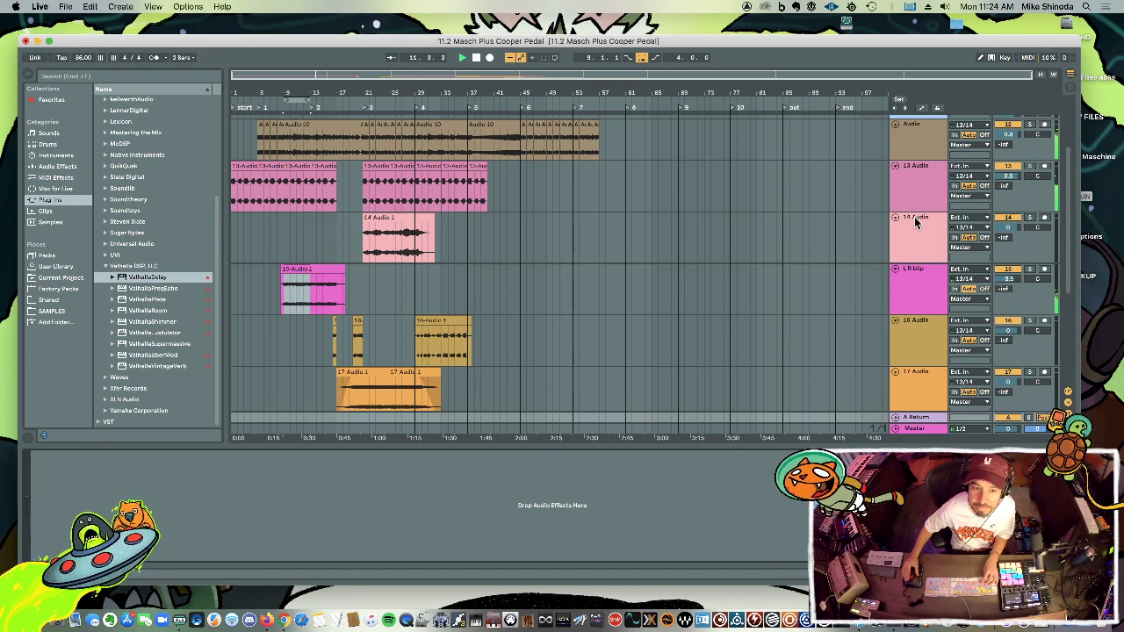
{"action": "left_click", "coordinate": [916, 180]}
{"action": "left_click", "coordinate": [179, 456]}
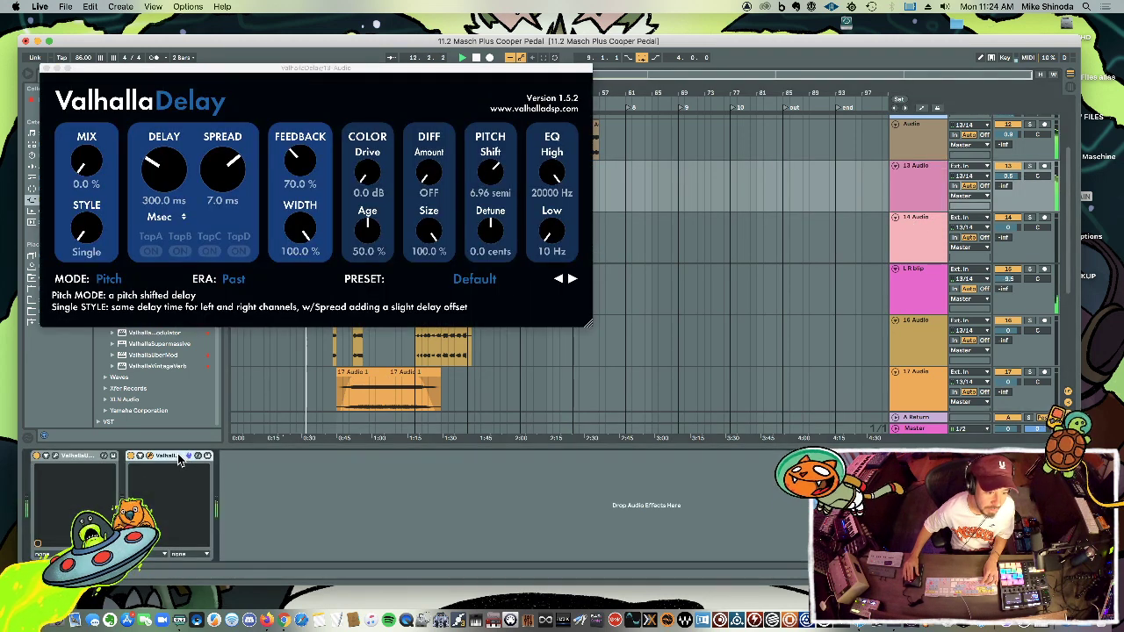
{"action": "key", "text": "Delete"}
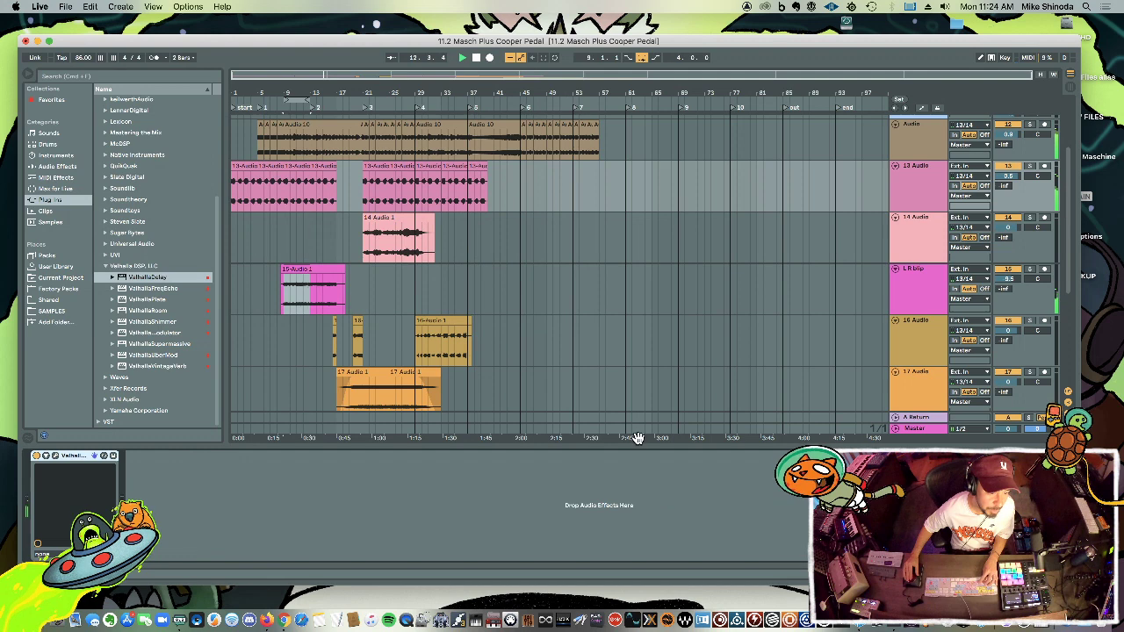
{"action": "left_click", "coordinate": [919, 421]}
{"action": "key", "text": "super+v"}
Set the return's ValhallaDelay mix to 100% and raise the 13 Audio track's send to return A.
{"action": "left_click_drag", "start_coordinate": [87, 162], "coordinate": [95, 7]}
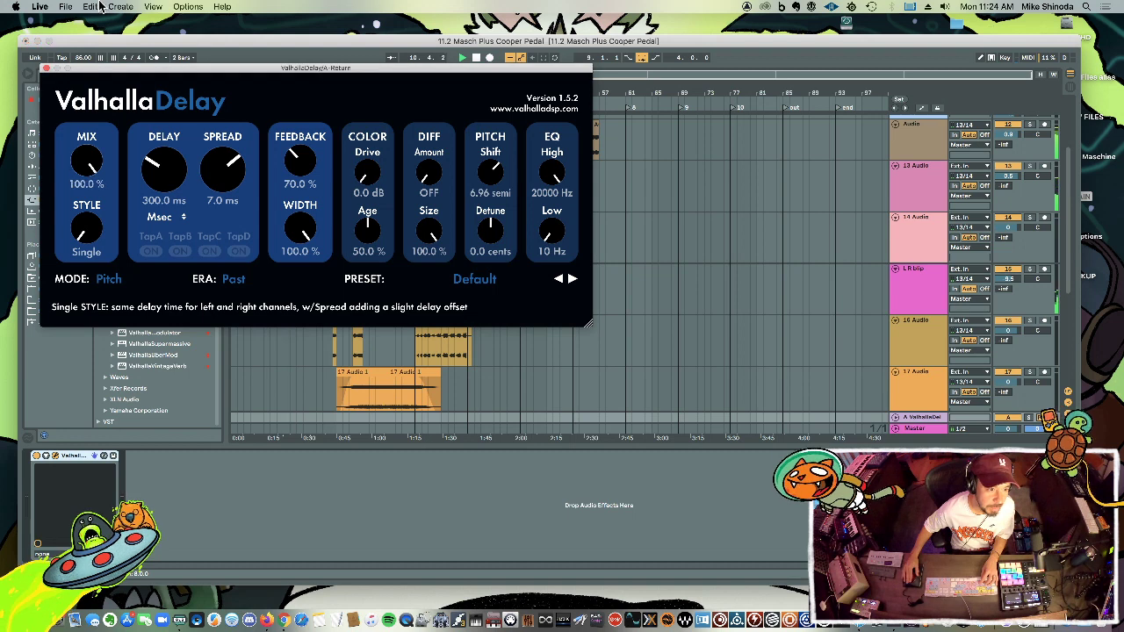
{"action": "left_click", "coordinate": [46, 67]}
{"action": "key", "text": "Tab"}
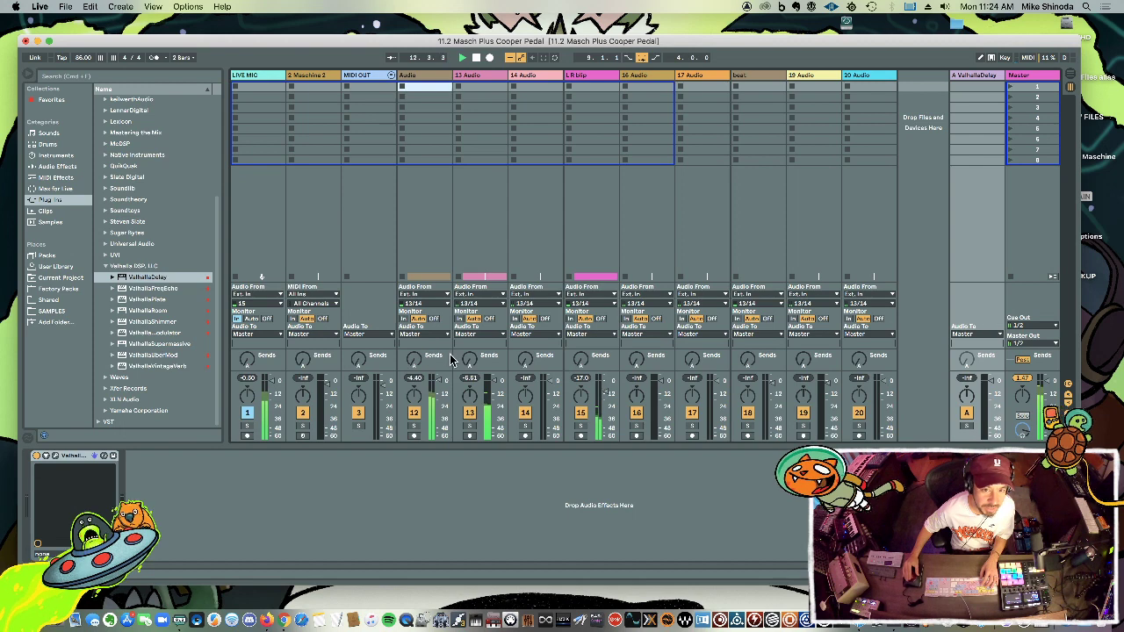
{"action": "left_click_drag", "start_coordinate": [468, 359], "coordinate": [469, 281]}
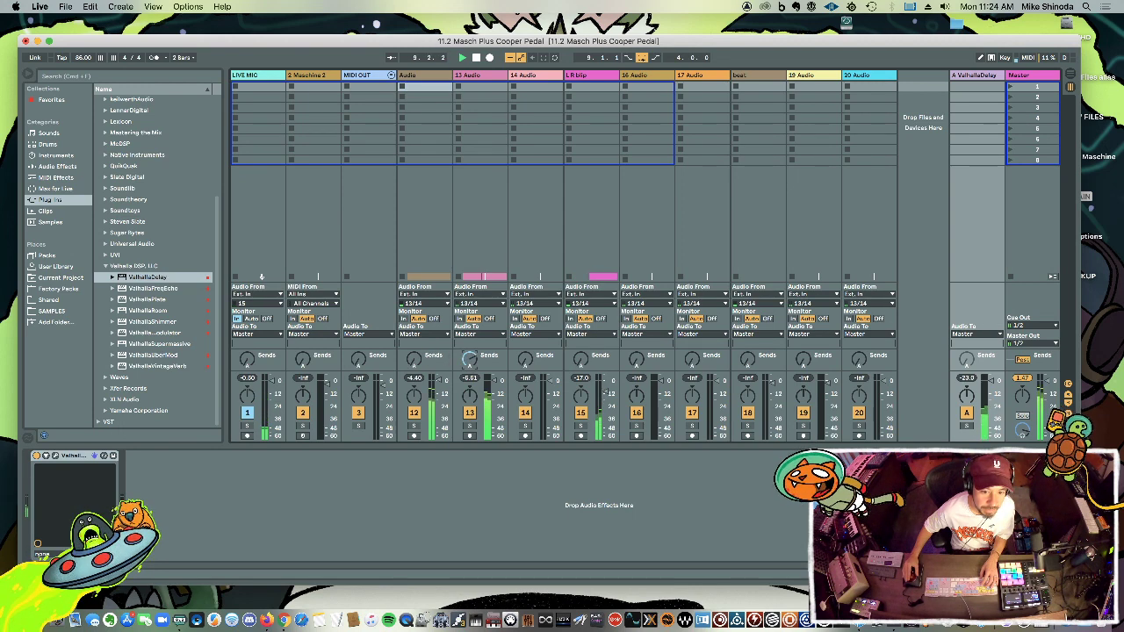
{"action": "left_click_drag", "start_coordinate": [469, 359], "coordinate": [469, 413]}
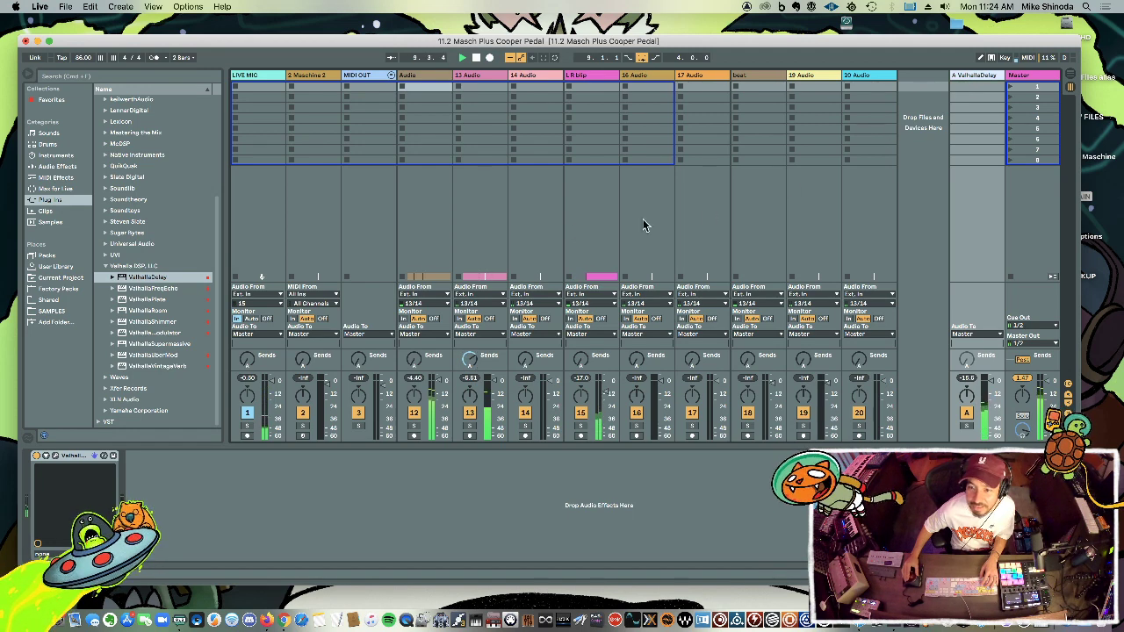
Sync the return's ValhallaDelay to a 1/16 note and set its pitch shift to 4.03 semitones.
{"action": "left_click", "coordinate": [55, 457]}
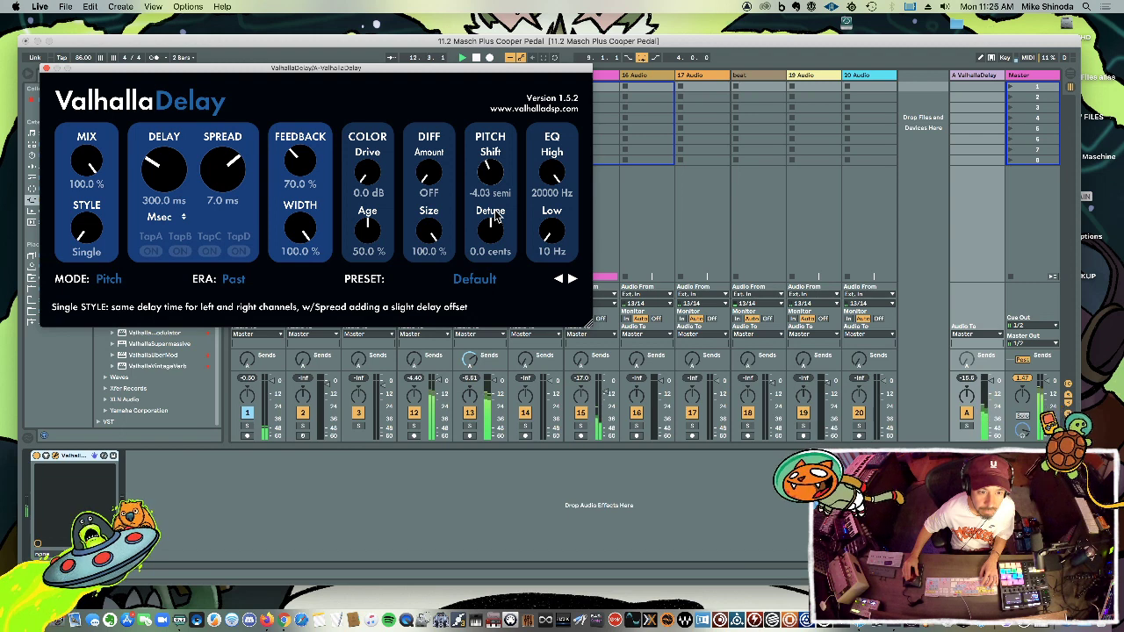
{"action": "left_click", "coordinate": [167, 201]}
{"action": "left_click", "coordinate": [162, 217]}
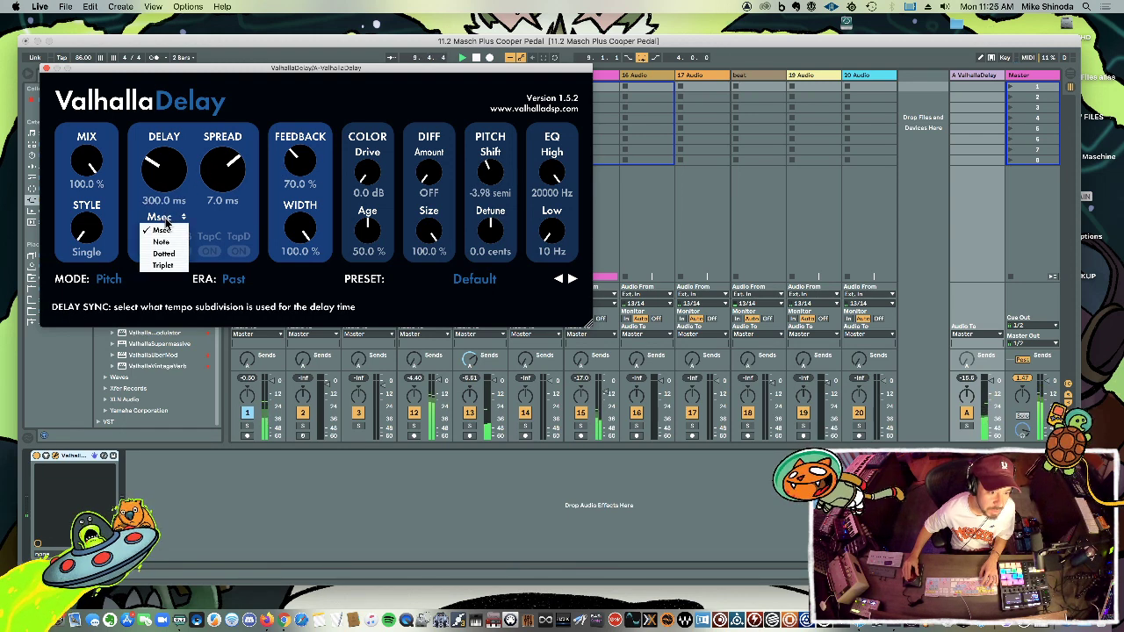
{"action": "left_click", "coordinate": [163, 243]}
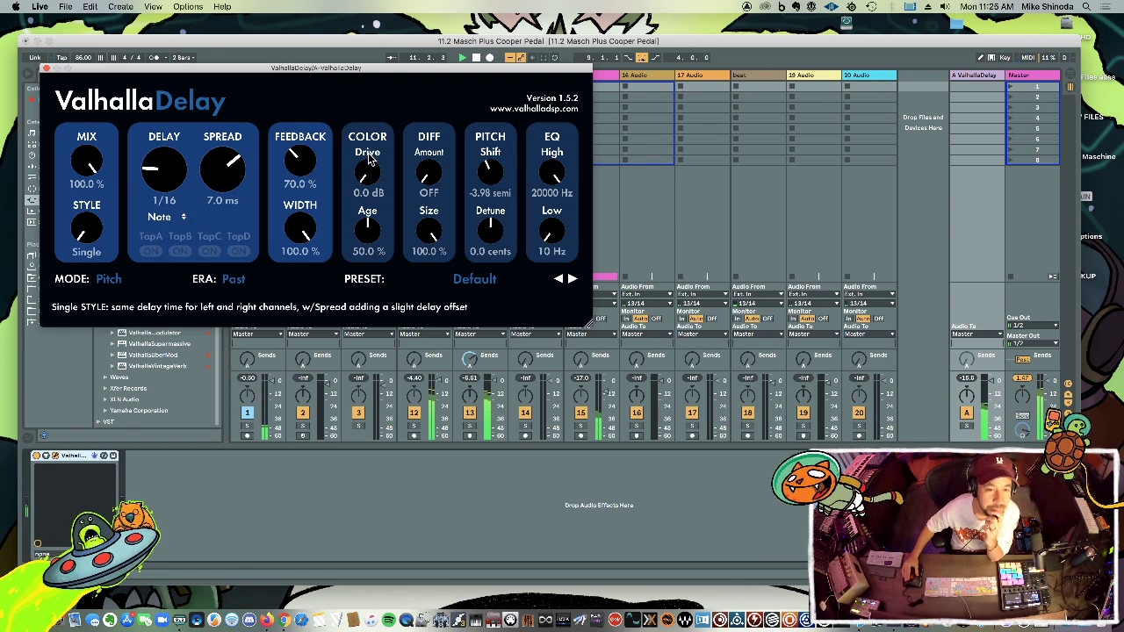
{"action": "left_click_drag", "start_coordinate": [483, 178], "coordinate": [494, 158]}
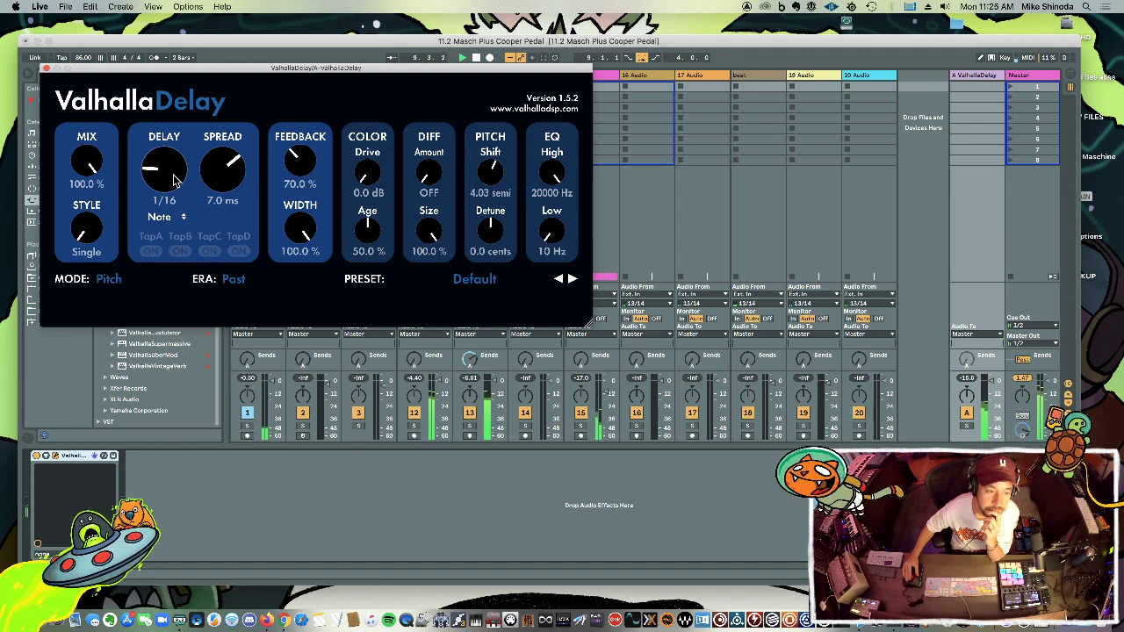
{"action": "left_click_drag", "start_coordinate": [176, 166], "coordinate": [178, 160]}
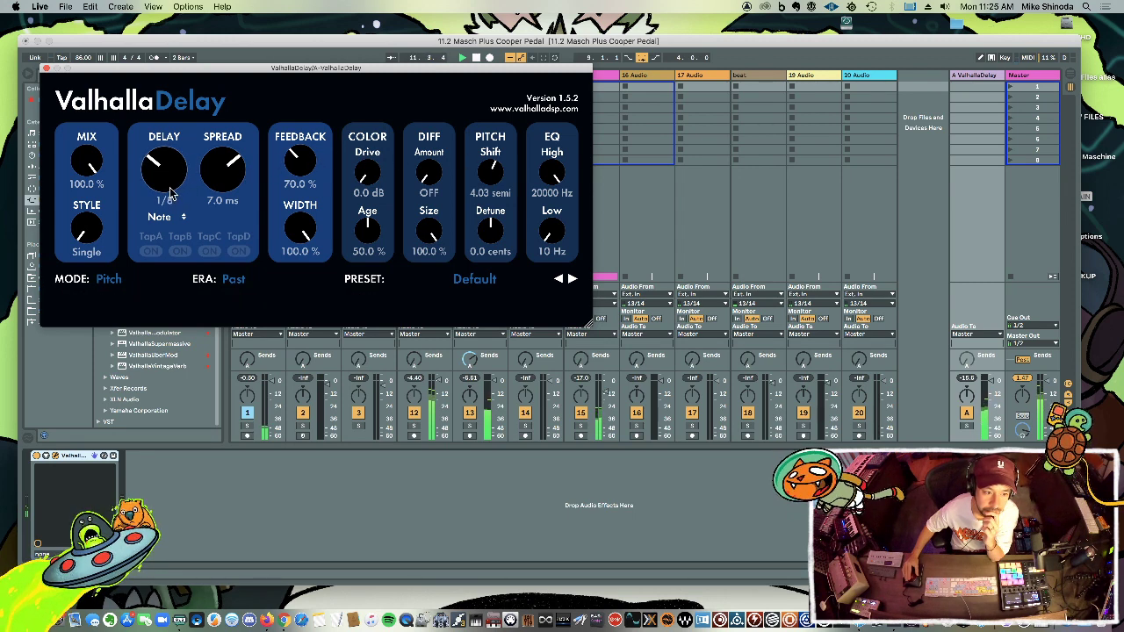
{"action": "left_click_drag", "start_coordinate": [171, 180], "coordinate": [172, 192]}
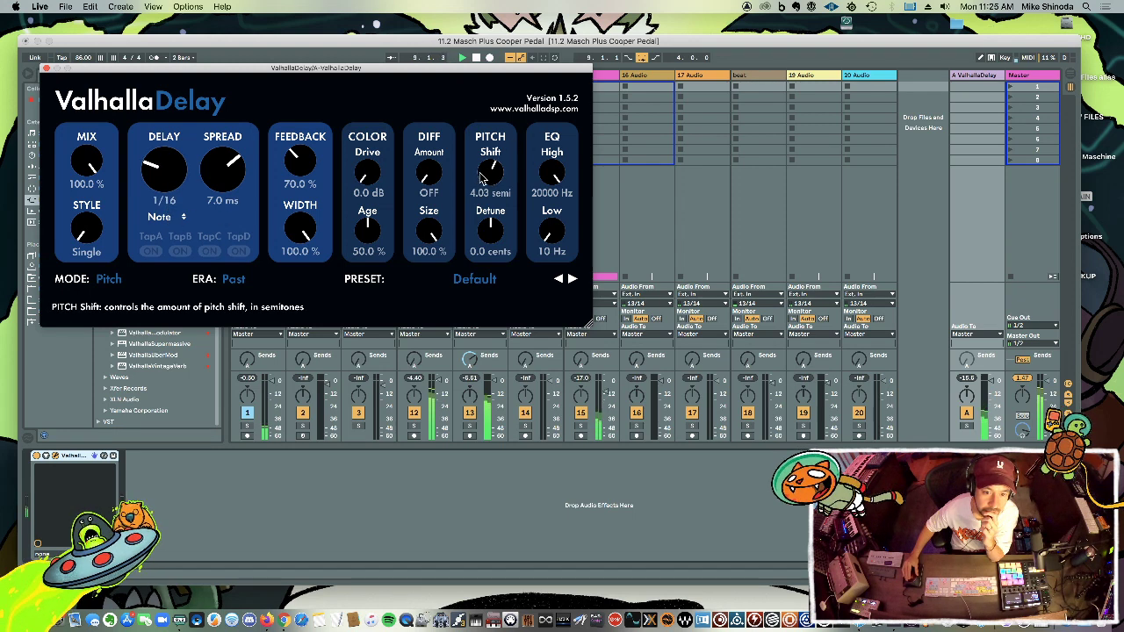
Set ValhallaDelay's diffusion size to 64.5%, high EQ to 6810 Hz and pitch shift to 6.19 semitones, and close its window.
{"action": "left_click_drag", "start_coordinate": [428, 231], "coordinate": [436, 279]}
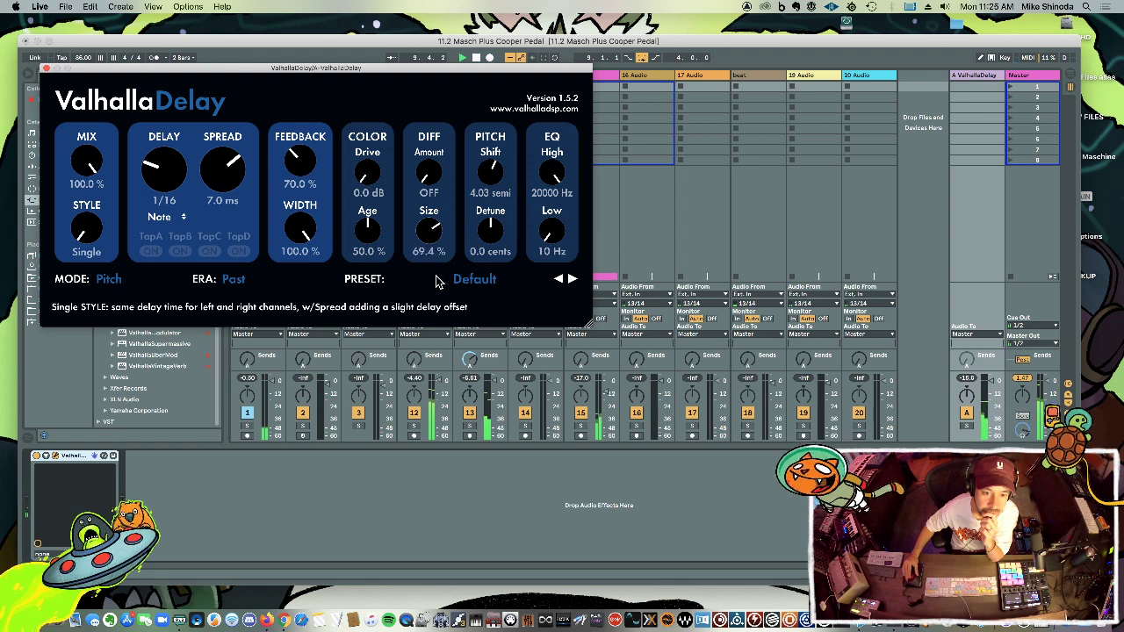
{"action": "left_click_drag", "start_coordinate": [562, 170], "coordinate": [560, 237]}
{"action": "left_click_drag", "start_coordinate": [506, 186], "coordinate": [548, 198]}
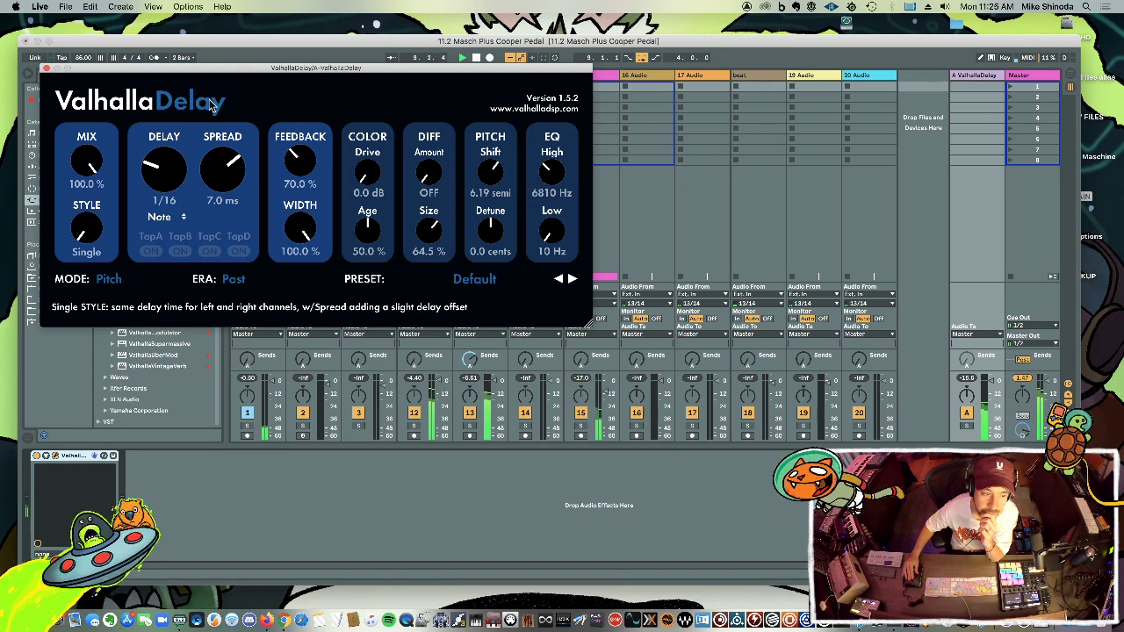
{"action": "left_click", "coordinate": [47, 69]}
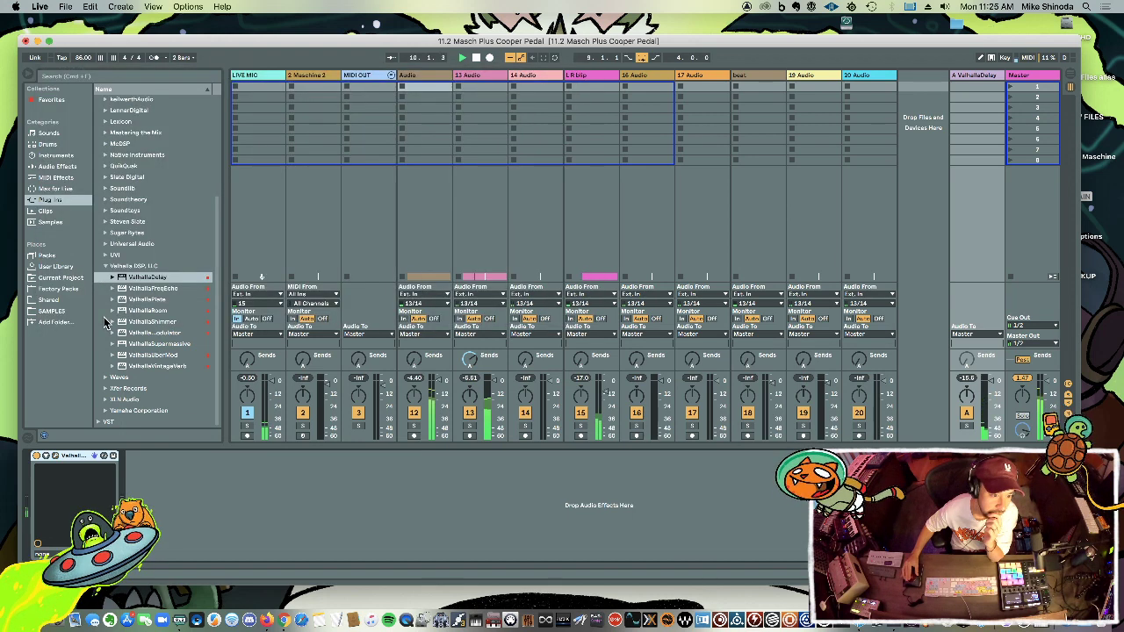
Add ValhallaRoom to the delay return track with 95.9% mix, 5.2 ms predelay and 4.32 s decay, and close its window.
{"action": "left_click_drag", "start_coordinate": [123, 311], "coordinate": [158, 507]}
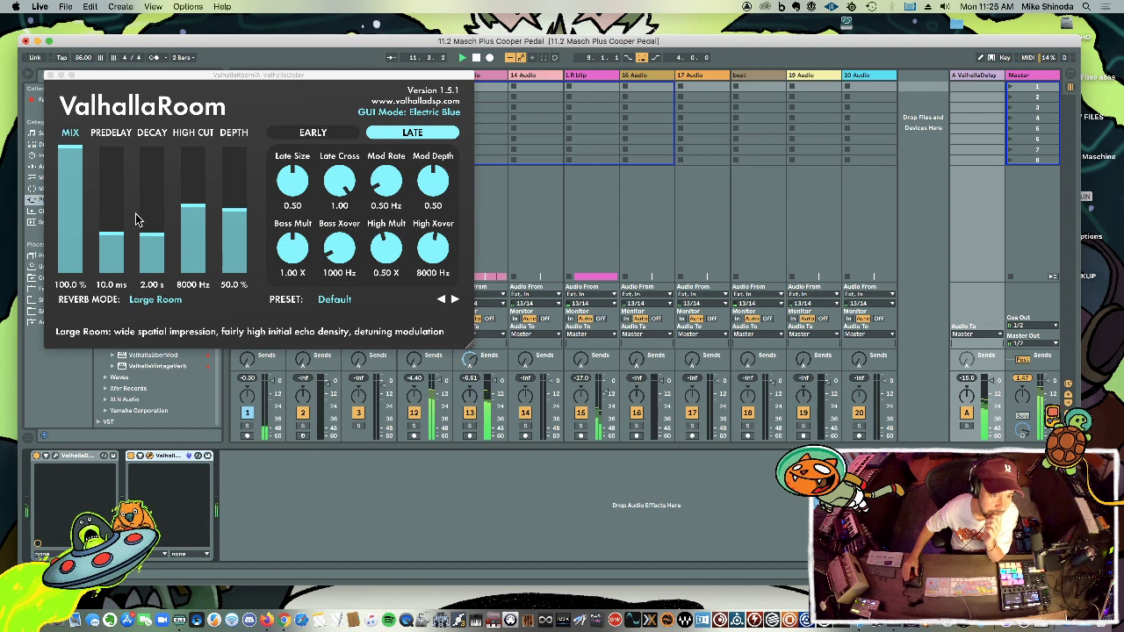
{"action": "left_click_drag", "start_coordinate": [150, 235], "coordinate": [151, 224]}
{"action": "left_click_drag", "start_coordinate": [72, 213], "coordinate": [79, 151]}
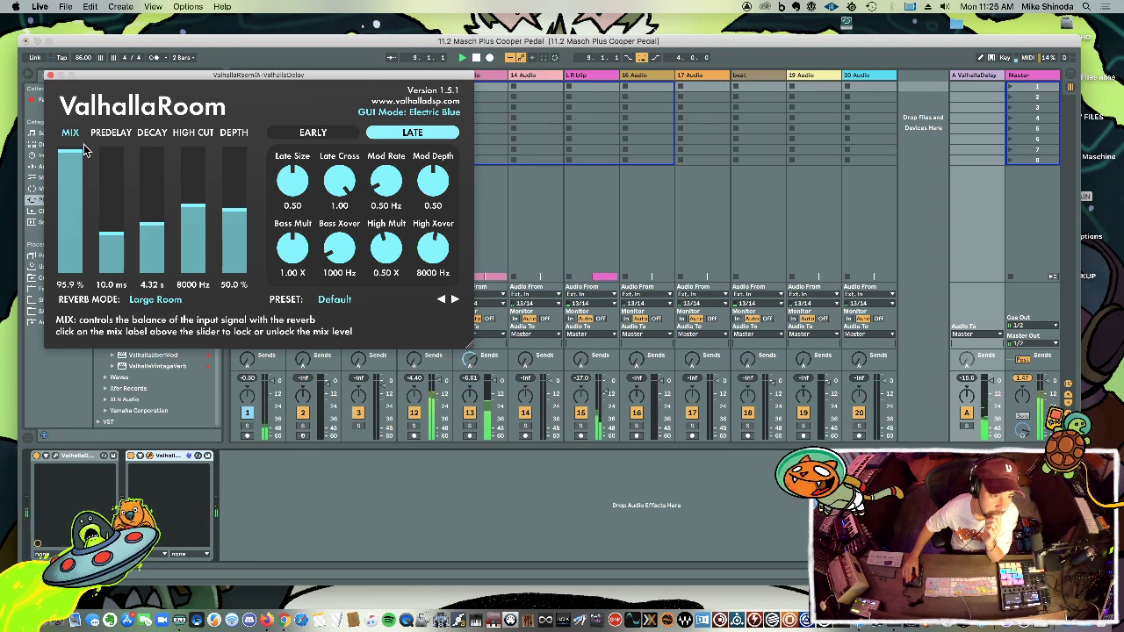
{"action": "left_click_drag", "start_coordinate": [102, 261], "coordinate": [114, 247]}
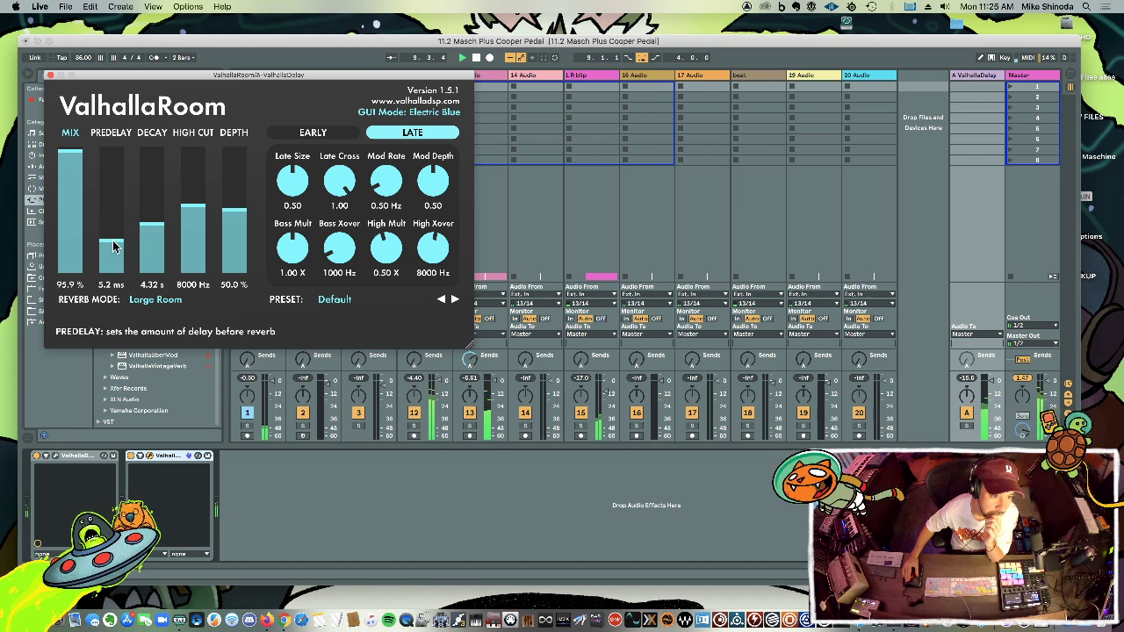
{"action": "left_click", "coordinate": [50, 76]}
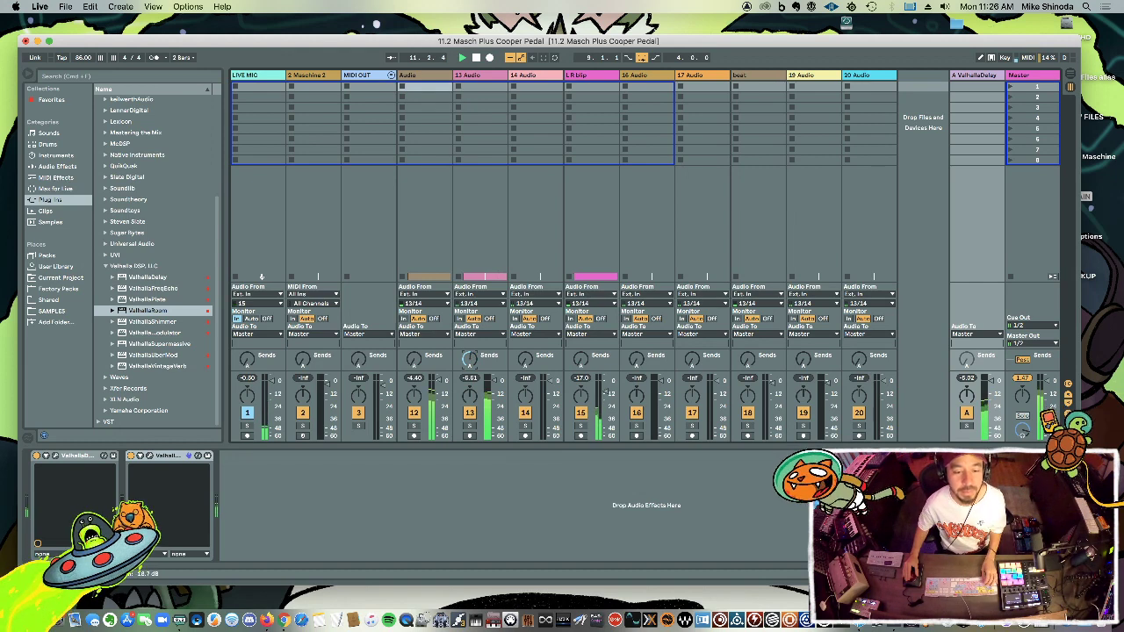
Switch the arrangement to automation mode and set the 13 Audio track's send to return A to -17.8 dB.
{"action": "key", "text": "Tab"}
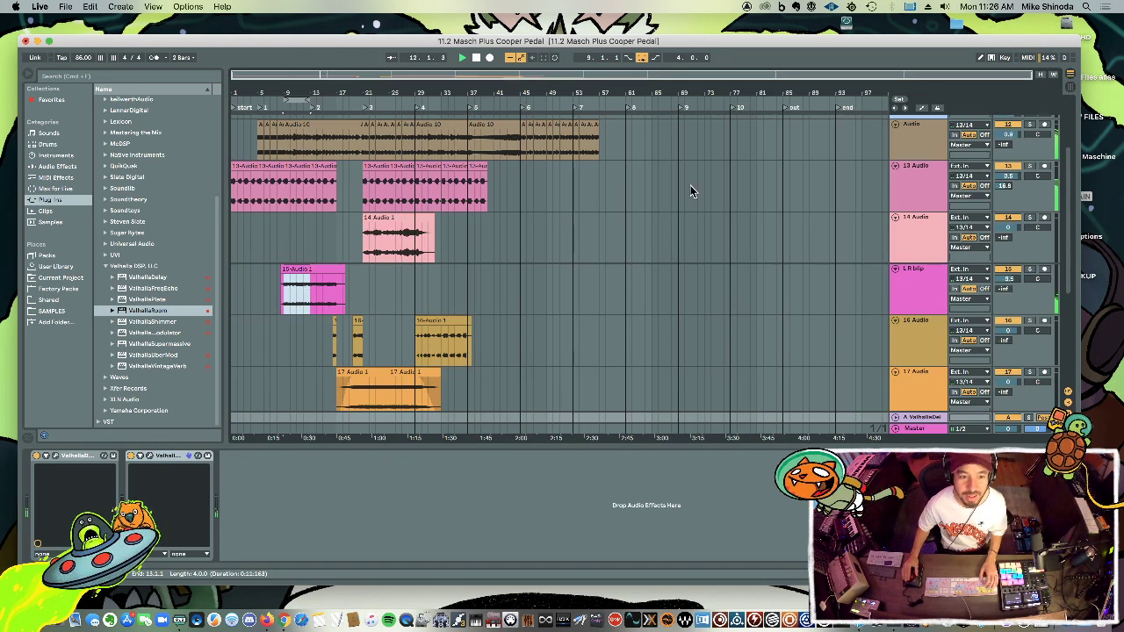
{"action": "left_click", "coordinate": [922, 108]}
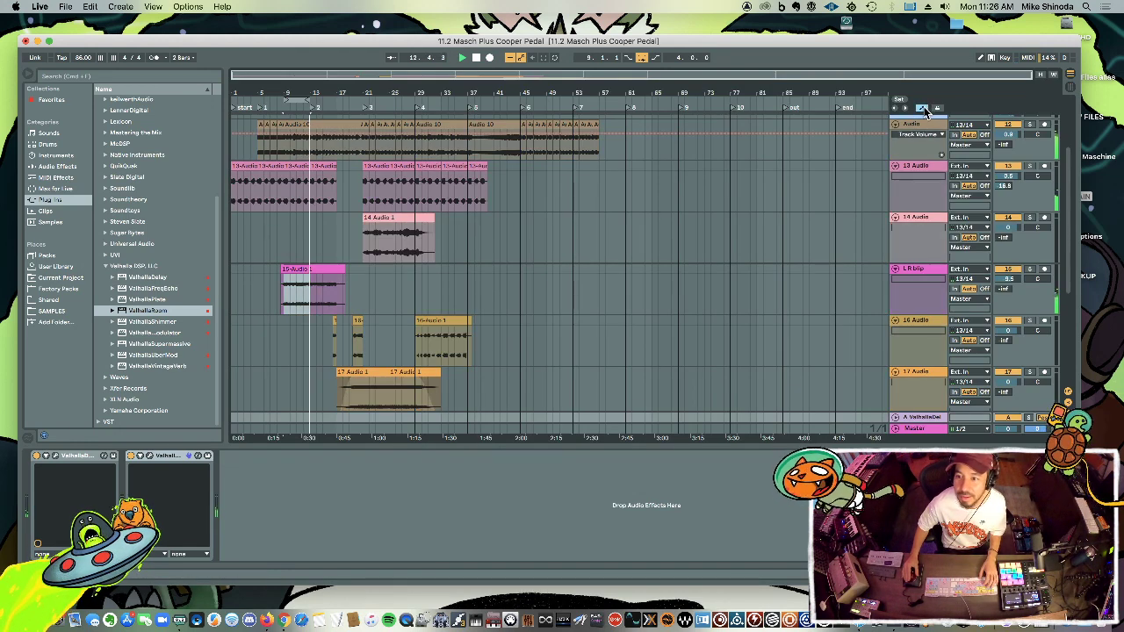
{"action": "left_click", "coordinate": [1005, 186]}
{"action": "left_click_drag", "start_coordinate": [1003, 188], "coordinate": [1003, 193]}
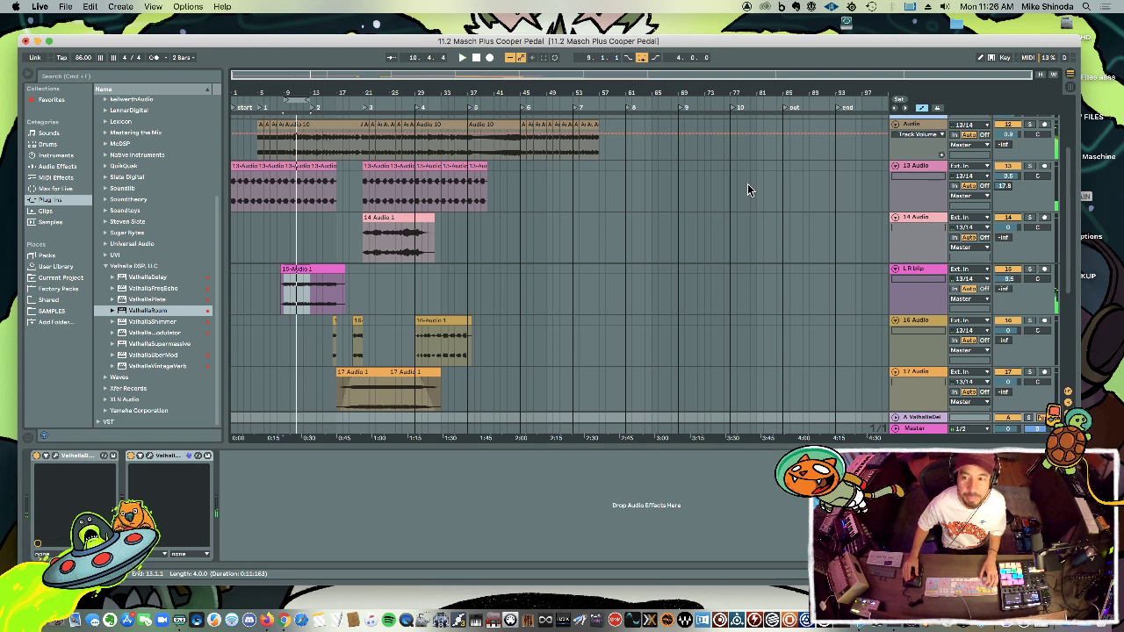
Make all automatable parameters available in the arrangement and choose Mixer as the 13 Audio track's automation device.
{"action": "scroll", "coordinate": [736, 191], "scroll_direction": "up", "scroll_amount": 3}
{"action": "key", "text": "Tab"}
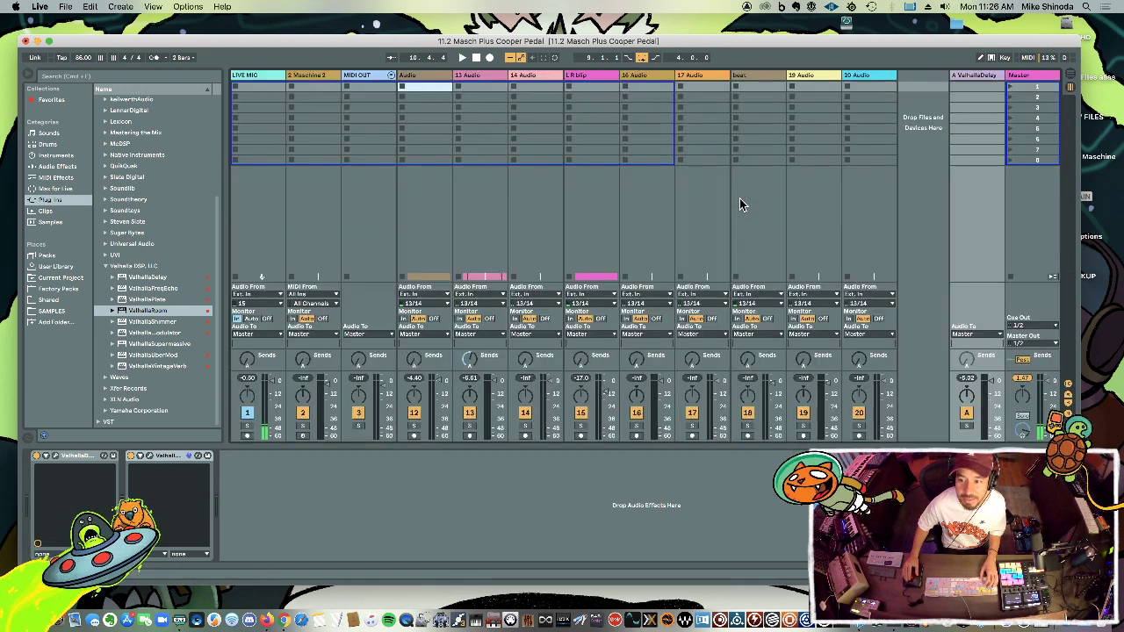
{"action": "key", "text": "Tab"}
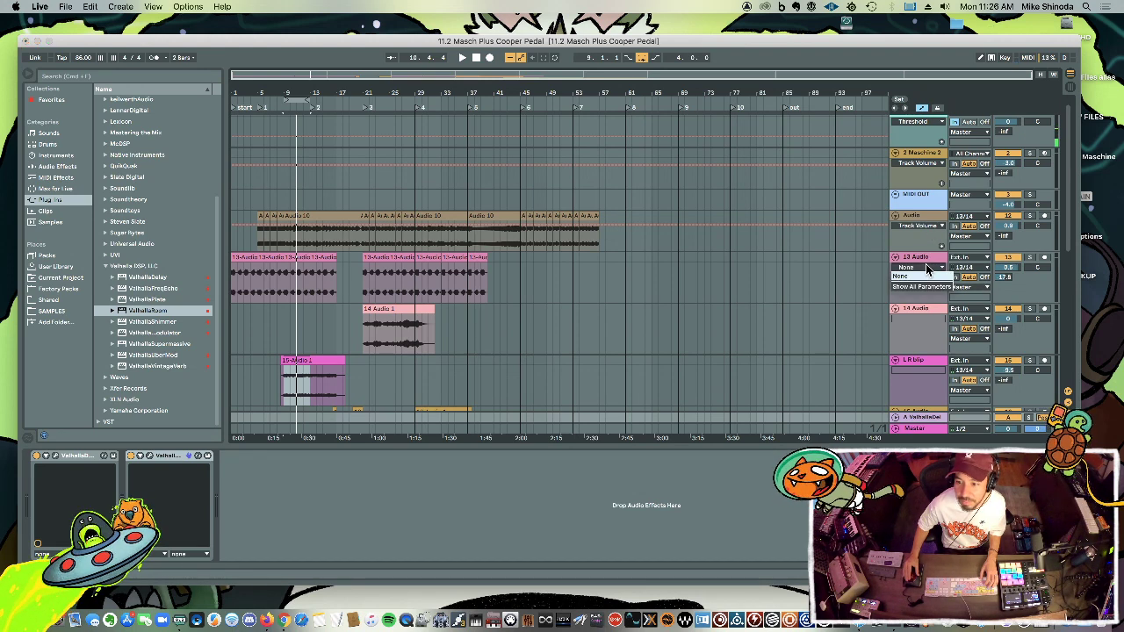
{"action": "left_click", "coordinate": [924, 285]}
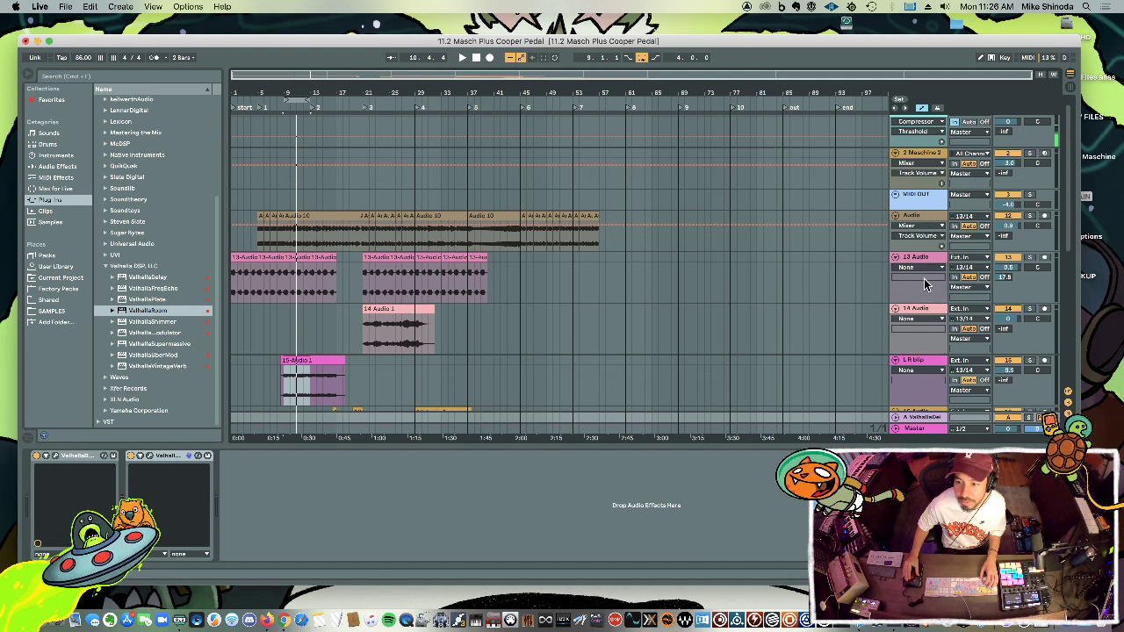
{"action": "left_click", "coordinate": [923, 270]}
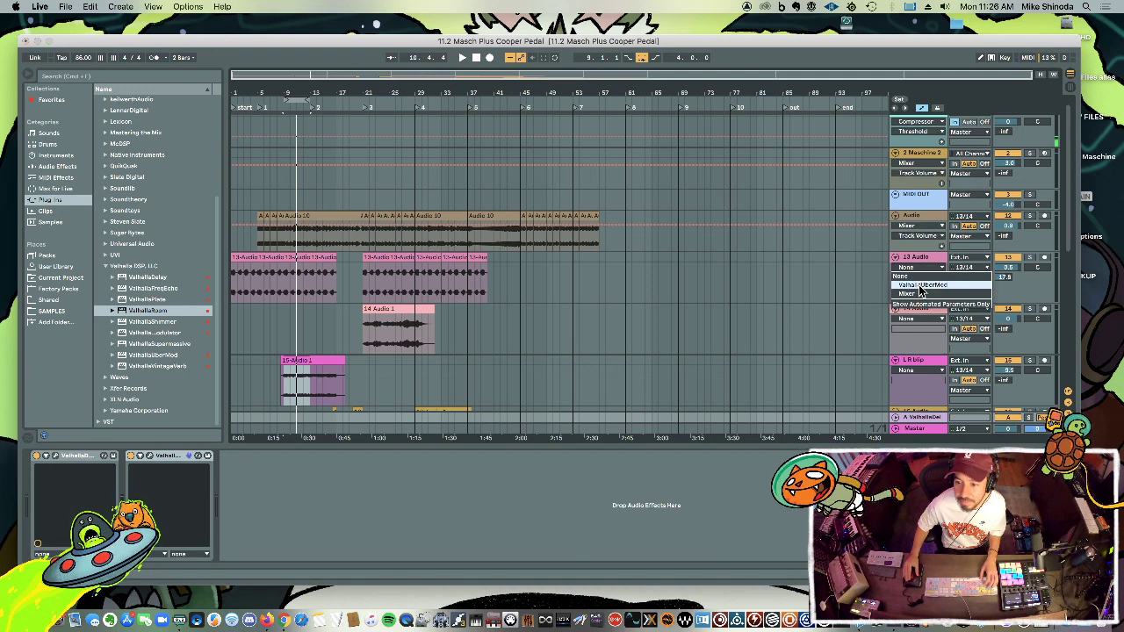
{"action": "left_click", "coordinate": [920, 294]}
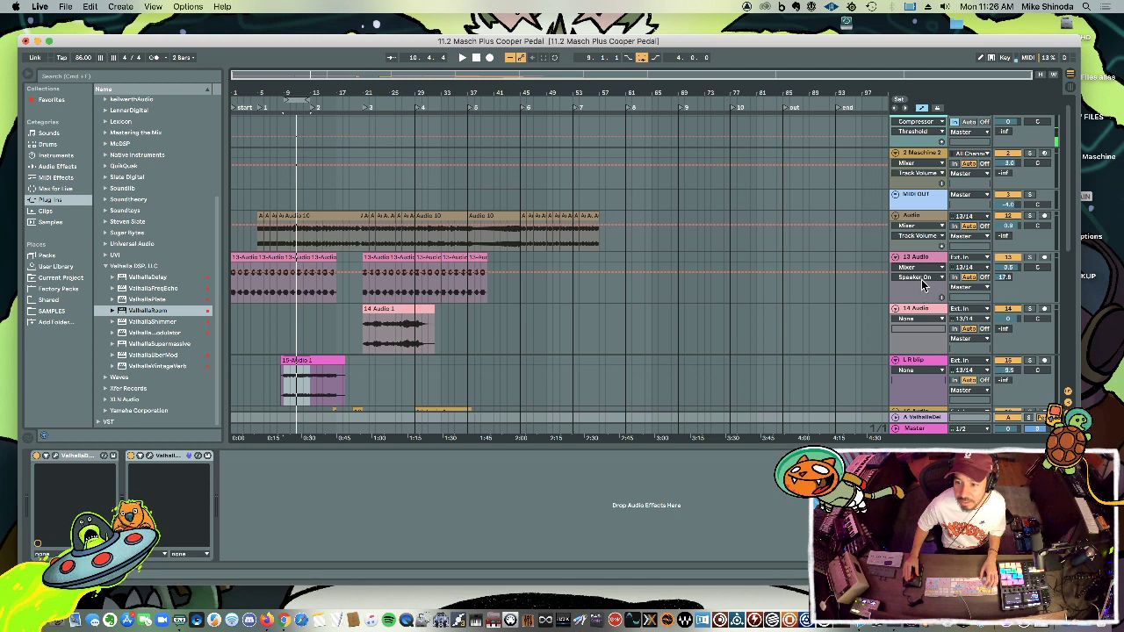
{"action": "left_click", "coordinate": [920, 278]}
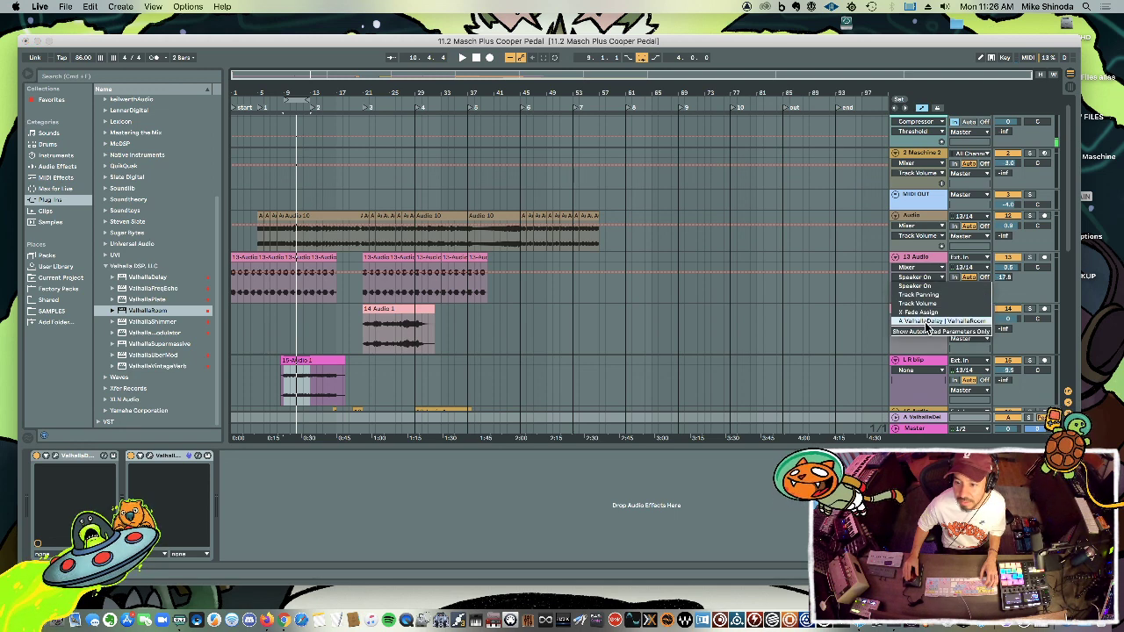
{"action": "left_click", "coordinate": [838, 300]}
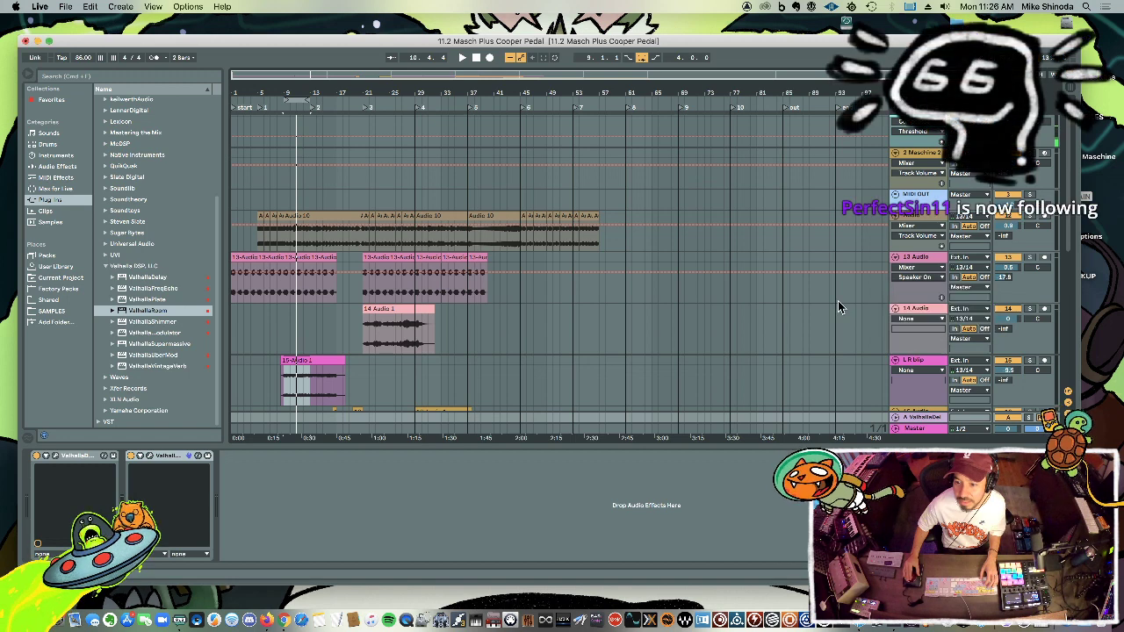
Bring up the return A send in the 13 Audio track's automation lane and lower that send to -inf dB.
{"action": "key", "text": "Tab"}
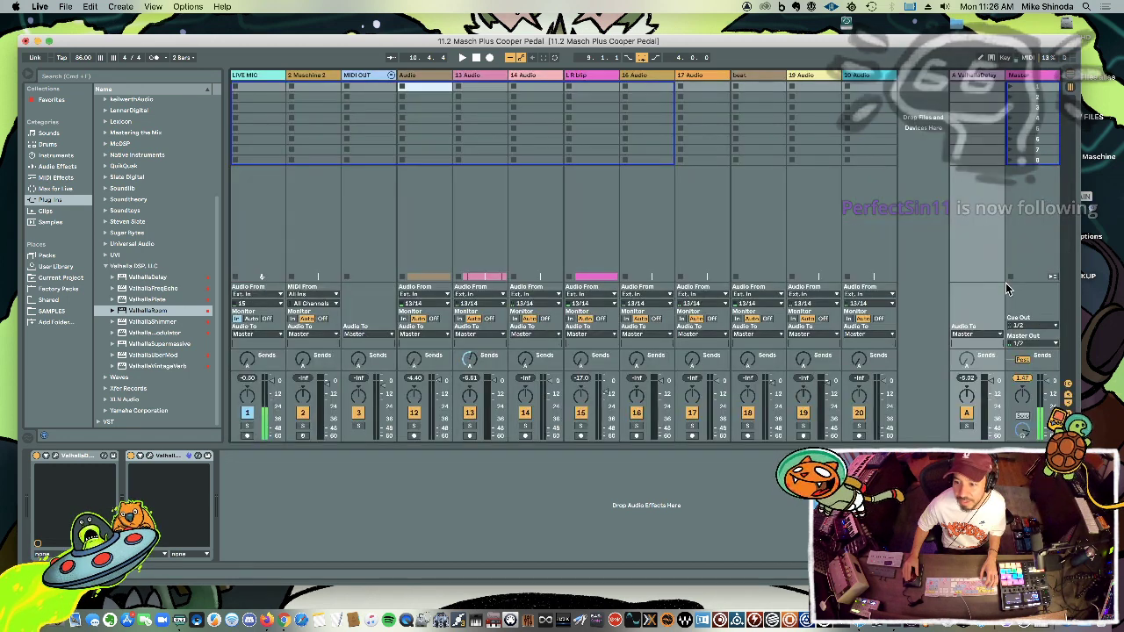
{"action": "key", "text": "Tab"}
{"action": "key", "text": "Tab"}
{"action": "left_click_drag", "start_coordinate": [469, 363], "coordinate": [469, 360]}
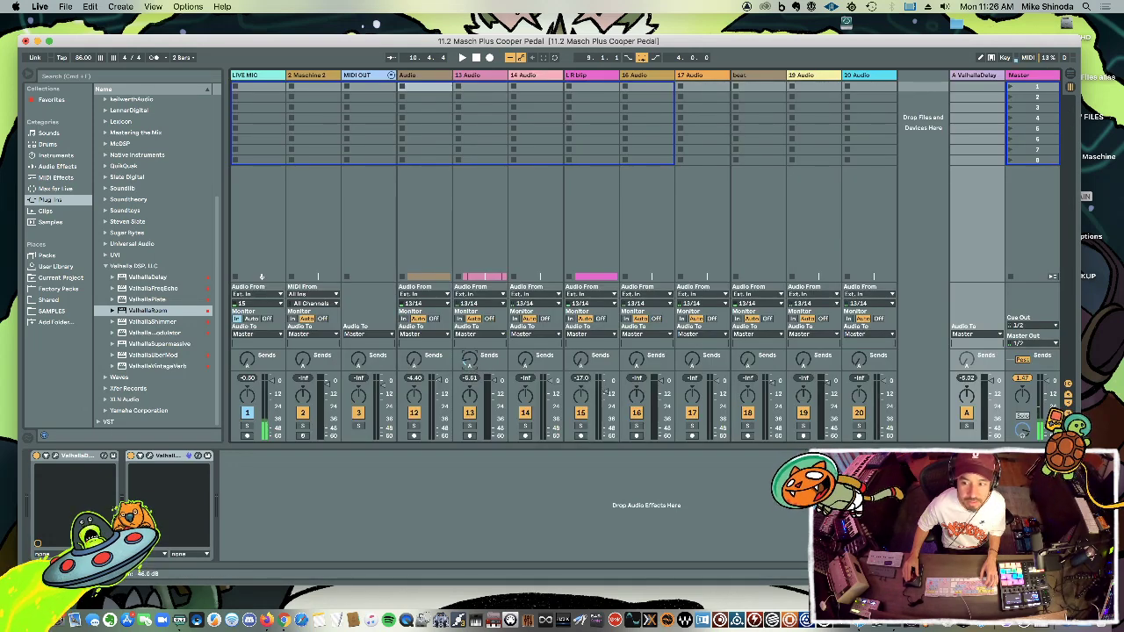
{"action": "key", "text": "Tab"}
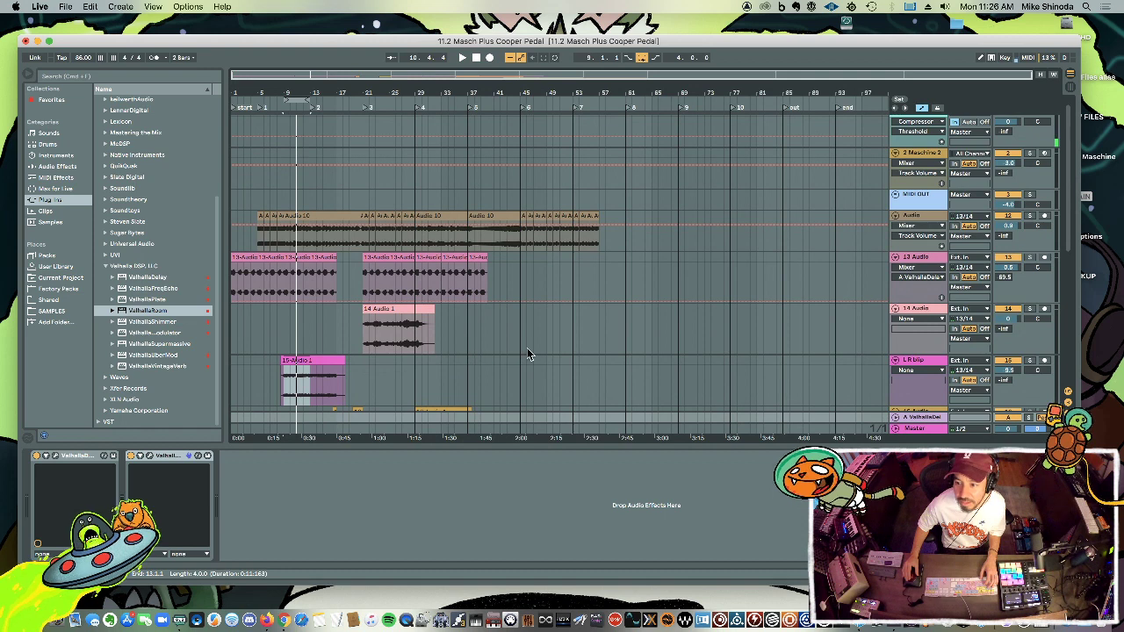
{"action": "left_click_drag", "start_coordinate": [1005, 281], "coordinate": [1006, 334]}
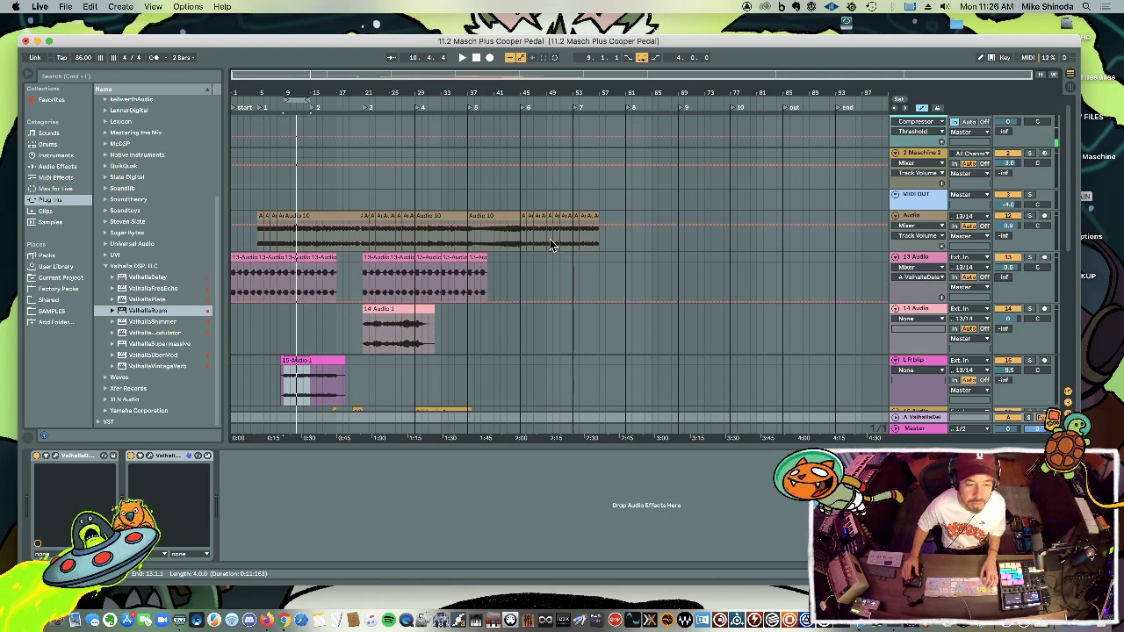
Raise the 13 Audio track's return A send automation to about -14 dB across bar 12, dropping back down at bar 13.
{"action": "left_click_drag", "start_coordinate": [309, 92], "coordinate": [470, 300]}
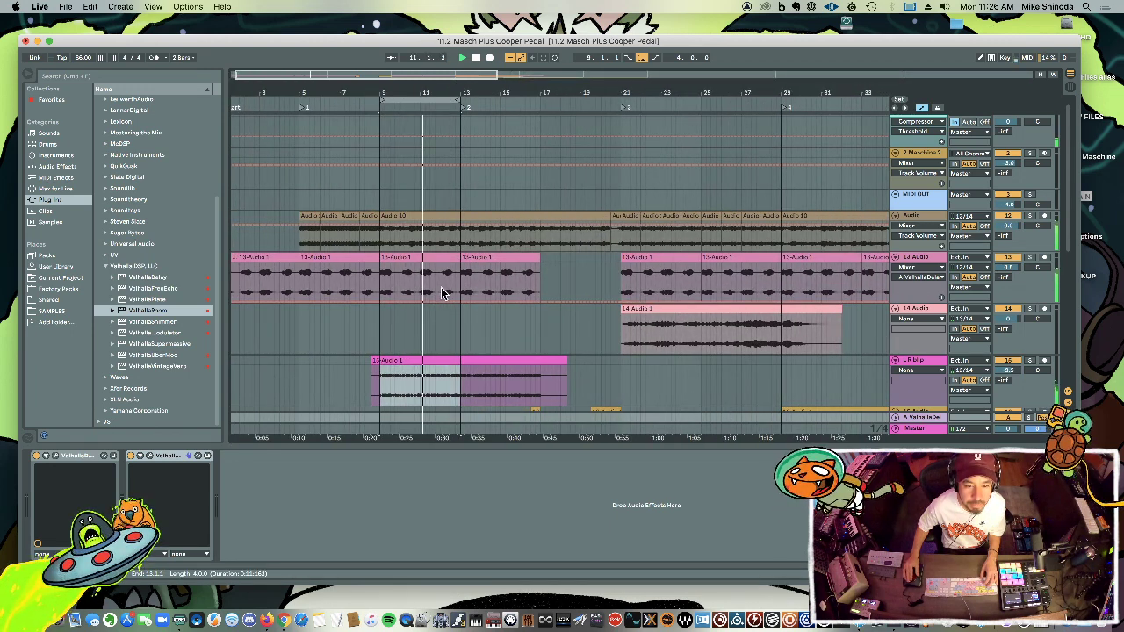
{"action": "left_click_drag", "start_coordinate": [440, 291], "coordinate": [458, 295]}
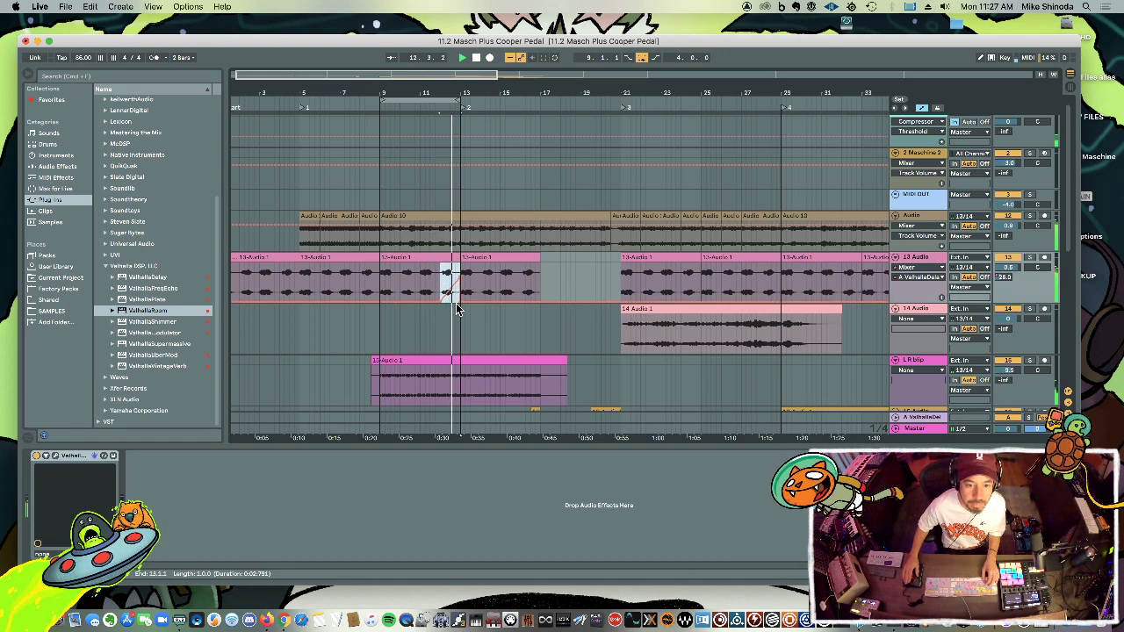
{"action": "left_click_drag", "start_coordinate": [446, 291], "coordinate": [440, 276]}
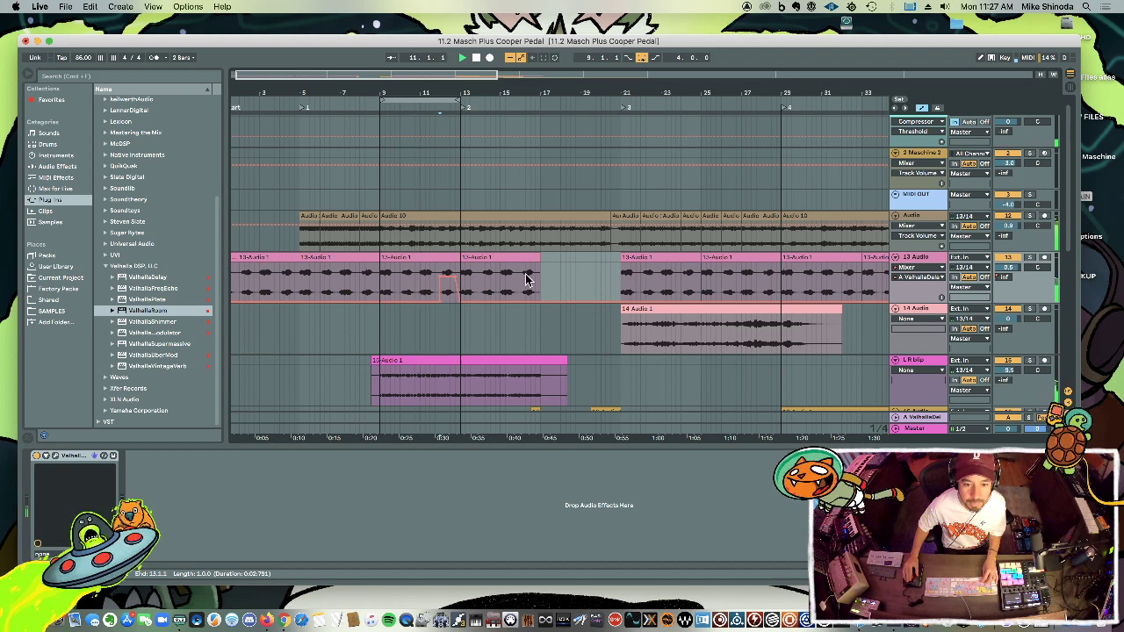
{"action": "left_click_drag", "start_coordinate": [484, 280], "coordinate": [439, 281]}
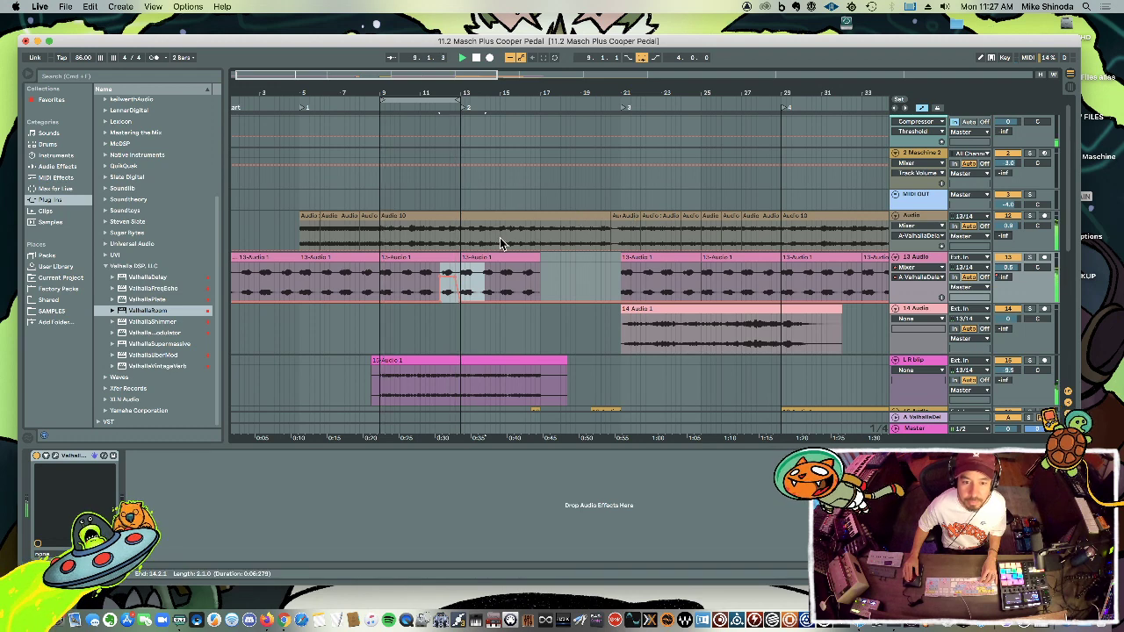
Automate the Audio track's return A send to ramp up from bar 15, hold through bar 16 and return to -inf dB at bar 17.
{"action": "left_click_drag", "start_coordinate": [521, 237], "coordinate": [540, 241]}
{"action": "mouse_move", "coordinate": [530, 246]}
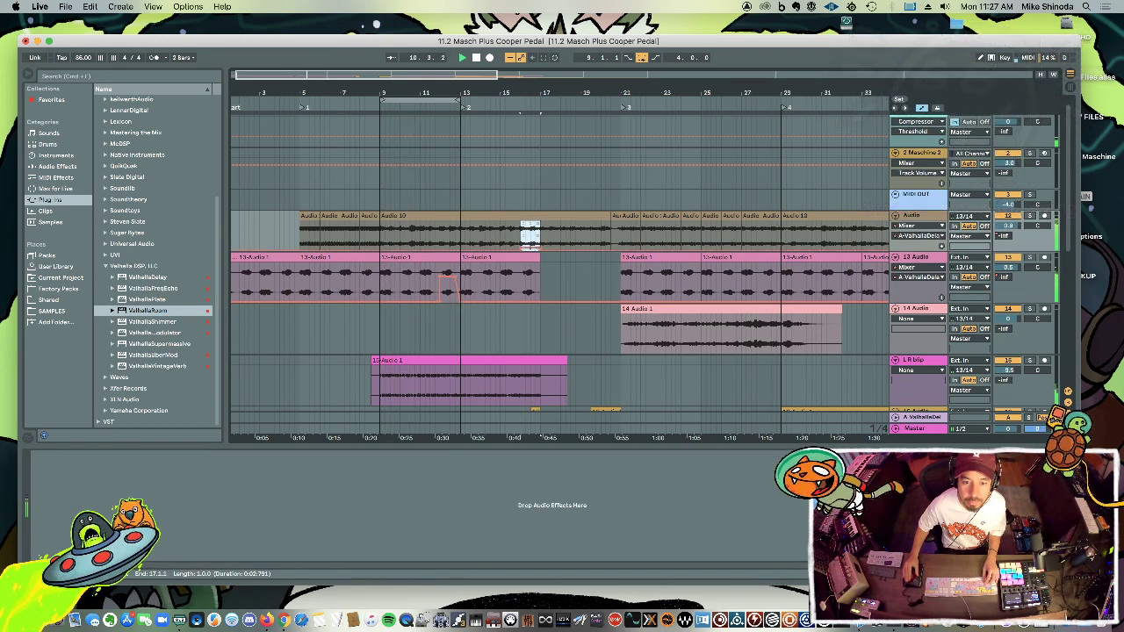
{"action": "left_click", "coordinate": [503, 250]}
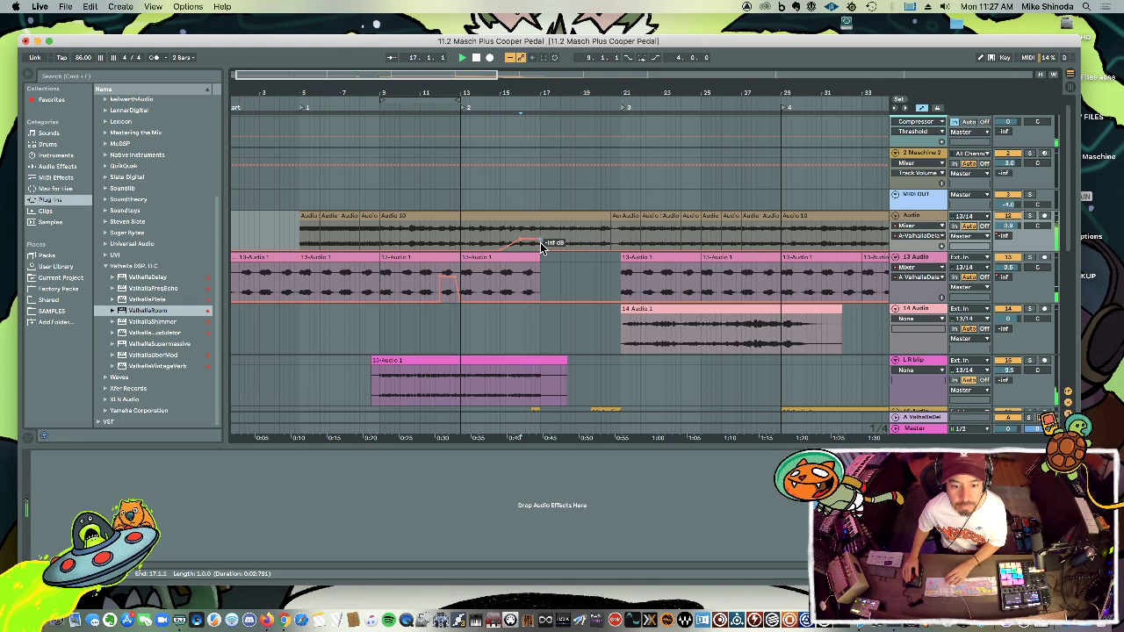
Raise the 16 Audio track's return A send to about -12.4 dB around its first short clip and copy that automation onto the second clip.
{"action": "scroll", "coordinate": [540, 268], "scroll_direction": "down", "scroll_amount": 4}
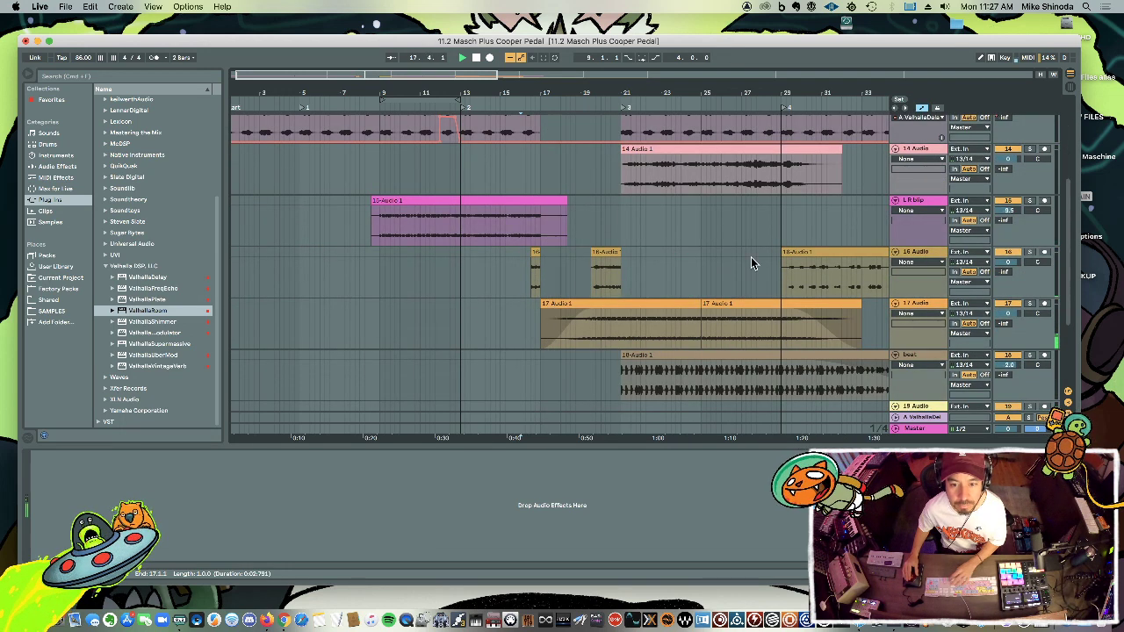
{"action": "left_click", "coordinate": [1008, 275]}
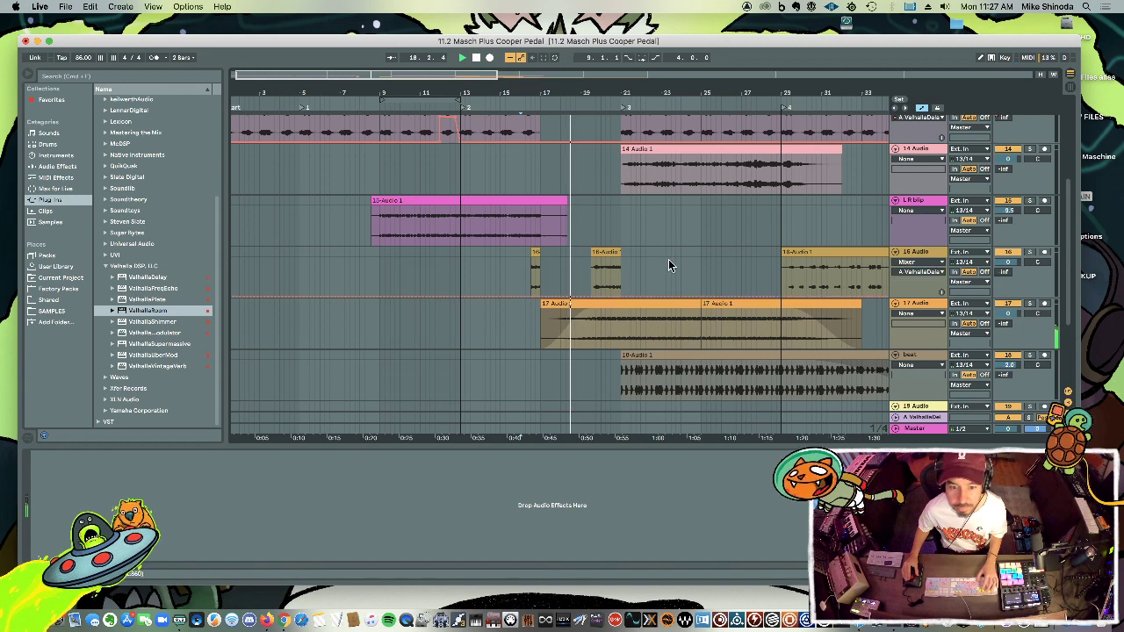
{"action": "mouse_move", "coordinate": [545, 281]}
{"action": "left_mouse_down"}
{"action": "mouse_move", "coordinate": [524, 280]}
{"action": "mouse_move", "coordinate": [535, 288]}
{"action": "mouse_move", "coordinate": [535, 277]}
{"action": "left_mouse_up"}
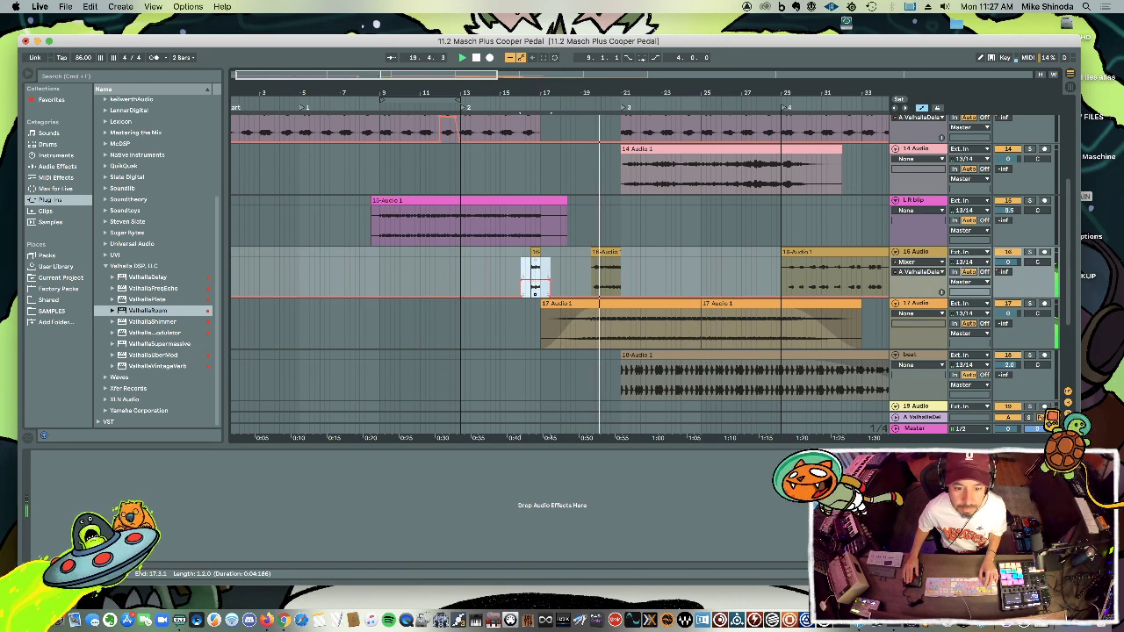
{"action": "left_click", "coordinate": [593, 277]}
{"action": "key", "text": "super+v"}
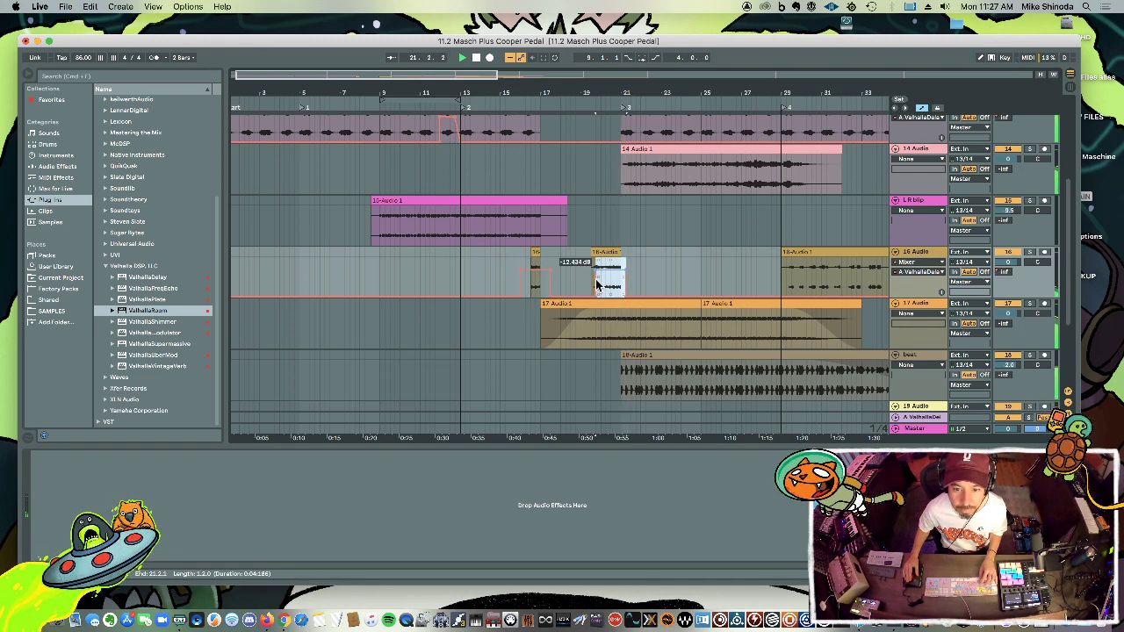
Try a rising send ramp over 16 Audio's second short clip, and clear the track's send automation from bar 15 to 23.3.
{"action": "left_click", "coordinate": [596, 270]}
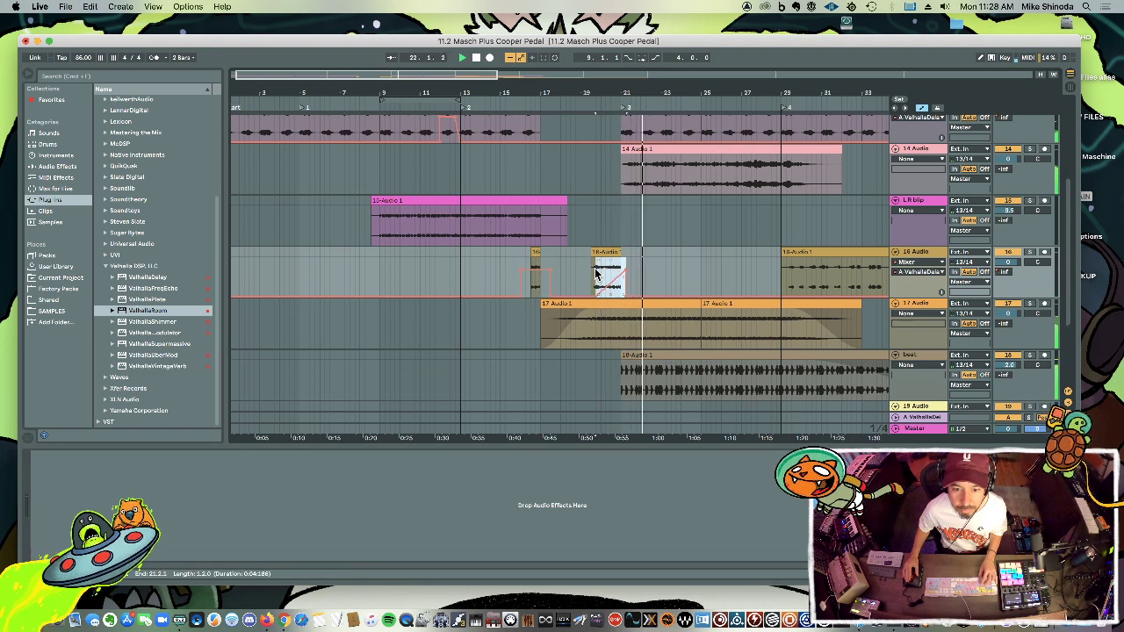
{"action": "key", "text": "Left"}
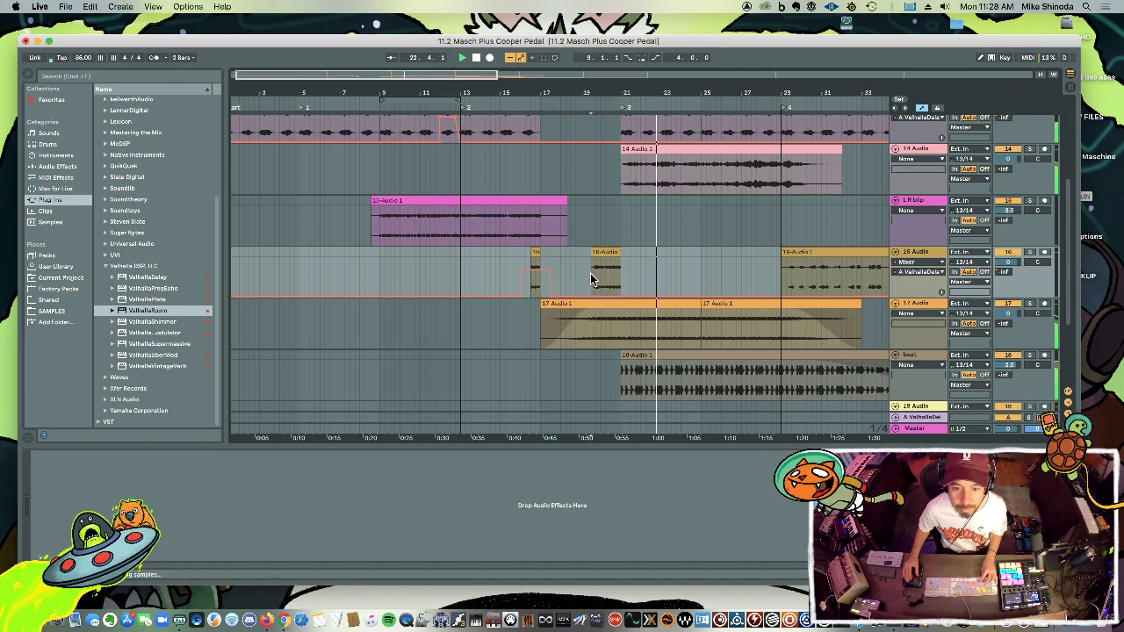
{"action": "left_click", "coordinate": [575, 271]}
{"action": "key", "text": "space"}
{"action": "left_click", "coordinate": [527, 261]}
{"action": "key", "text": "space"}
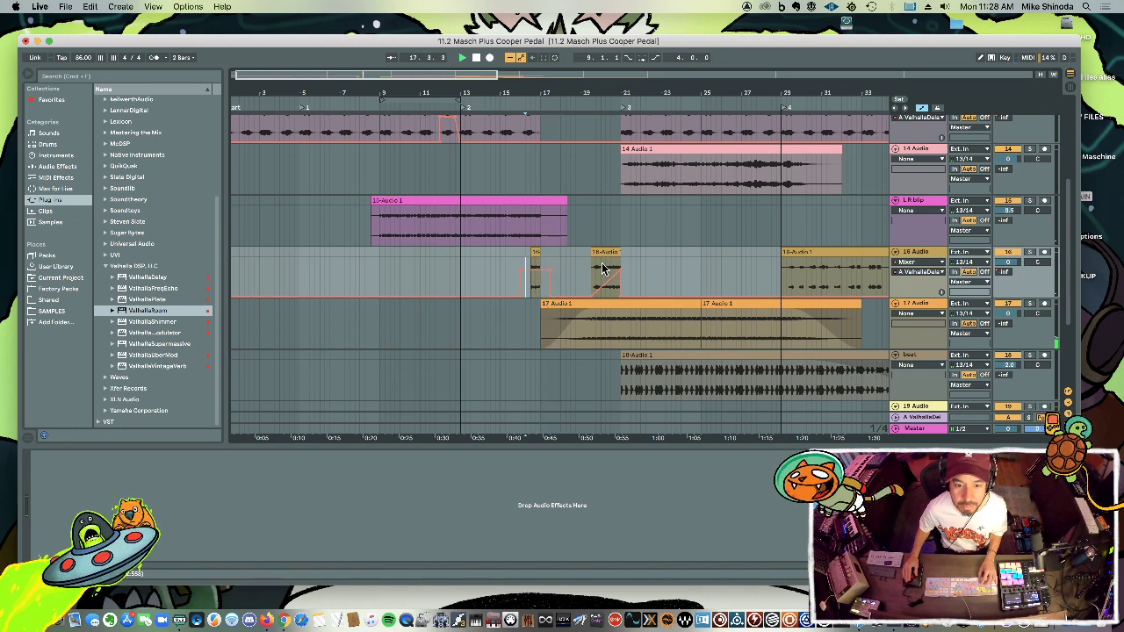
{"action": "left_click_drag", "start_coordinate": [502, 272], "coordinate": [670, 279]}
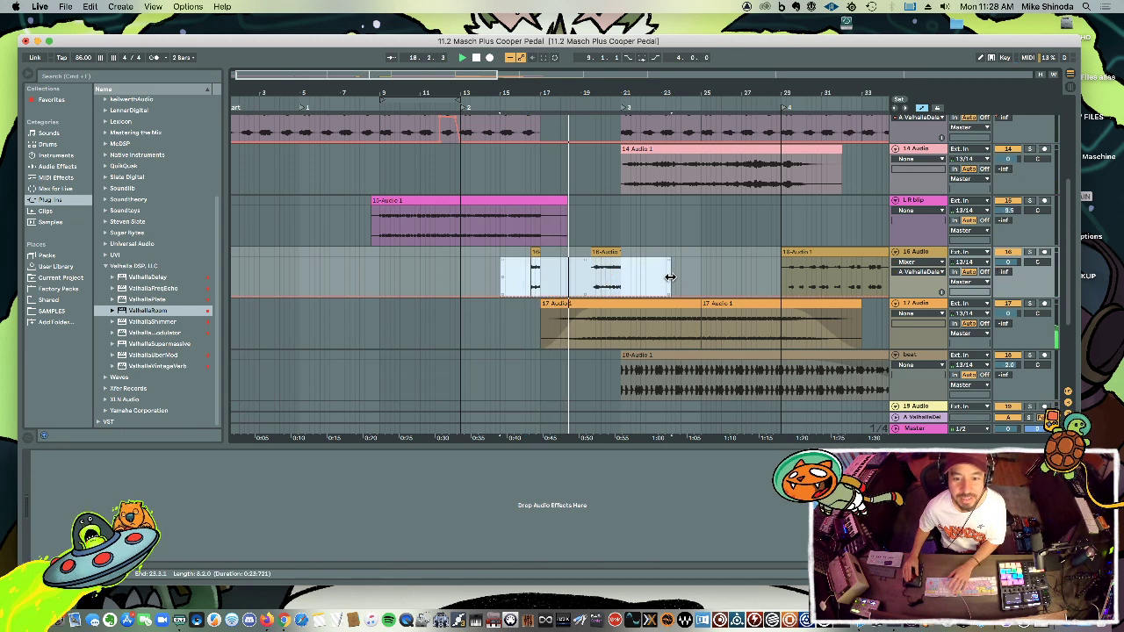
Play from about bar 12 and remove ValhallaRoom from the delay return track.
{"action": "scroll", "coordinate": [629, 279], "scroll_direction": "up", "scroll_amount": 5}
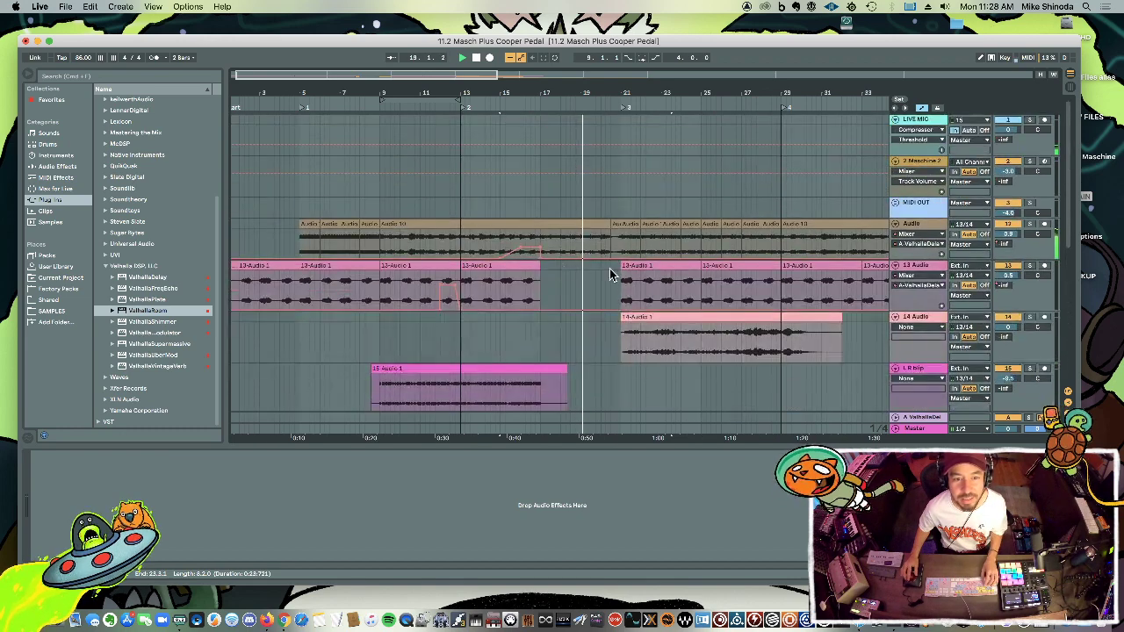
{"action": "left_click", "coordinate": [436, 328]}
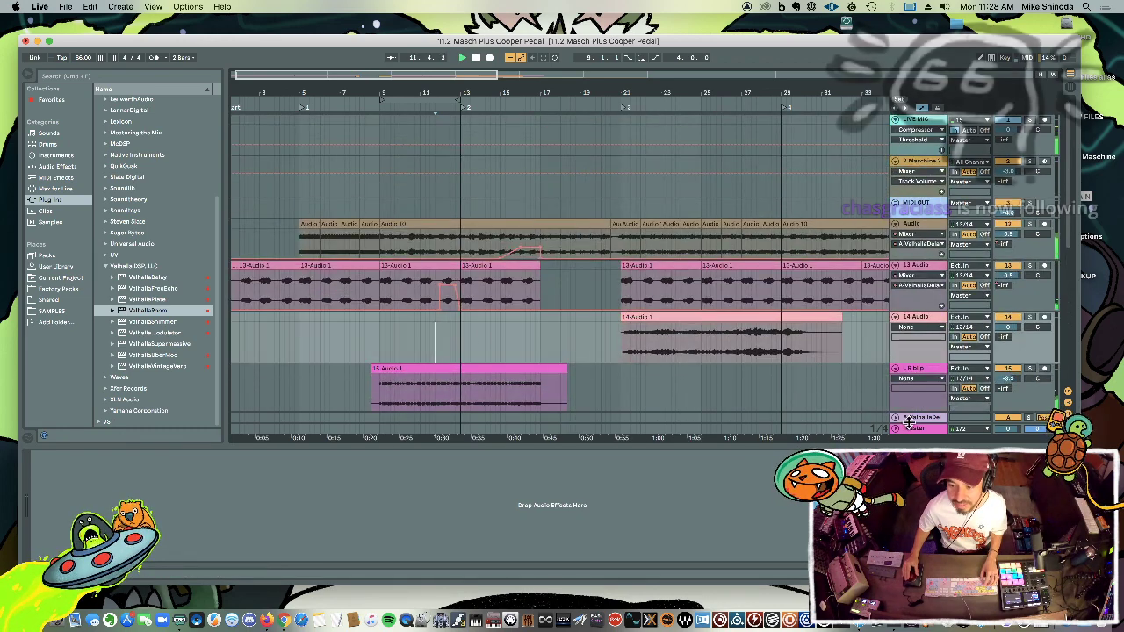
{"action": "left_click", "coordinate": [884, 428]}
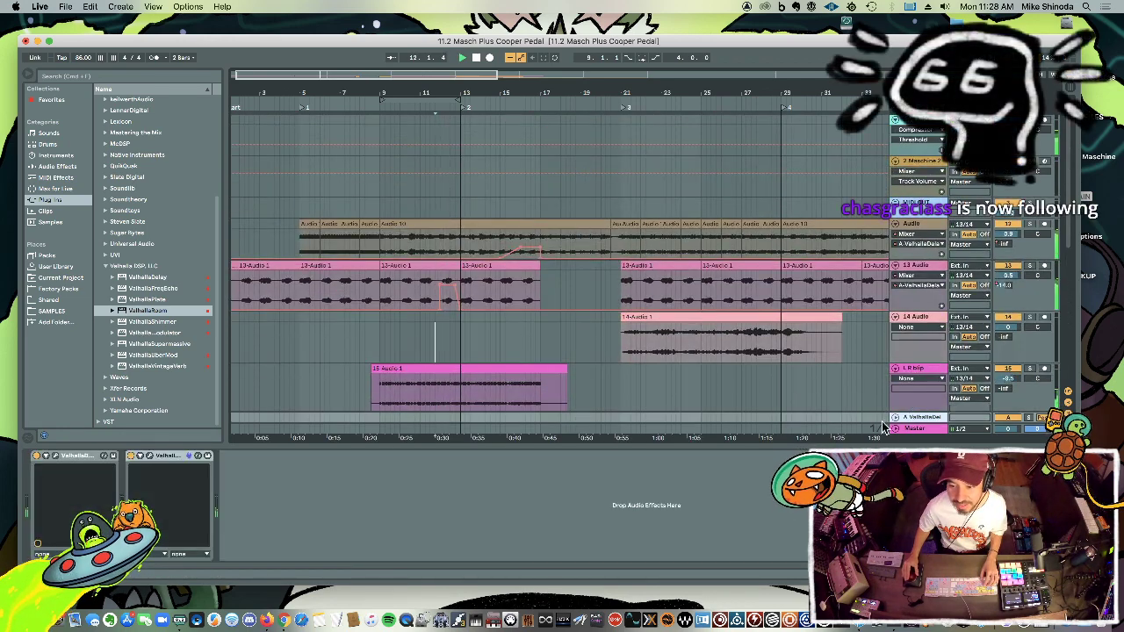
{"action": "left_click", "coordinate": [130, 456]}
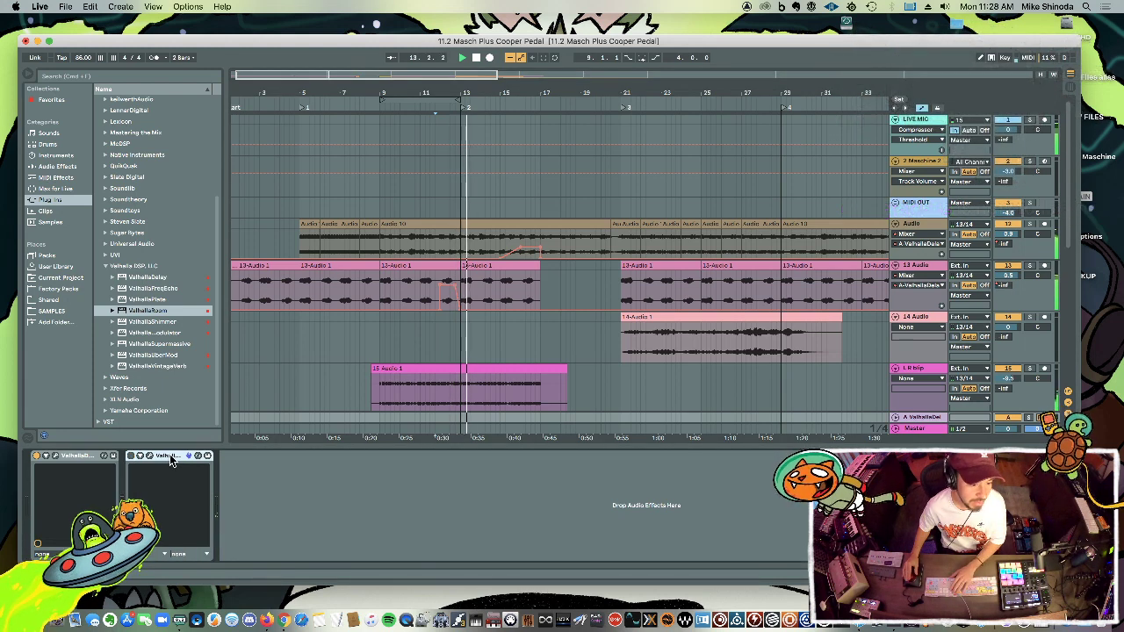
{"action": "key", "text": "Delete"}
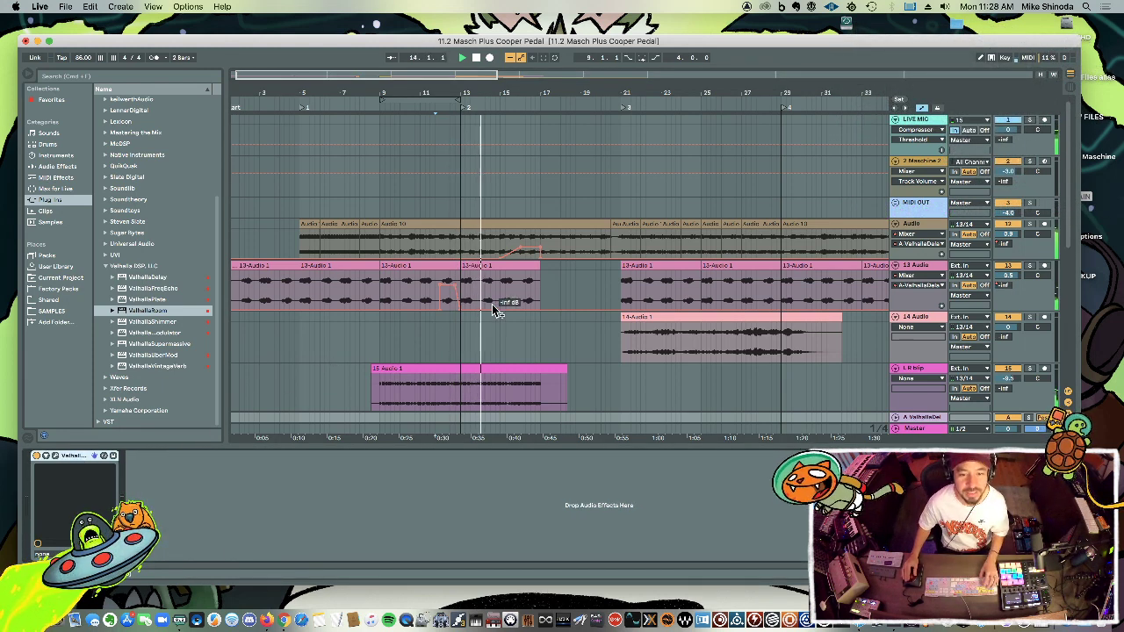
Clear the Audio track's return A send automation between bars 15 and 17.
{"action": "left_click", "coordinate": [524, 248]}
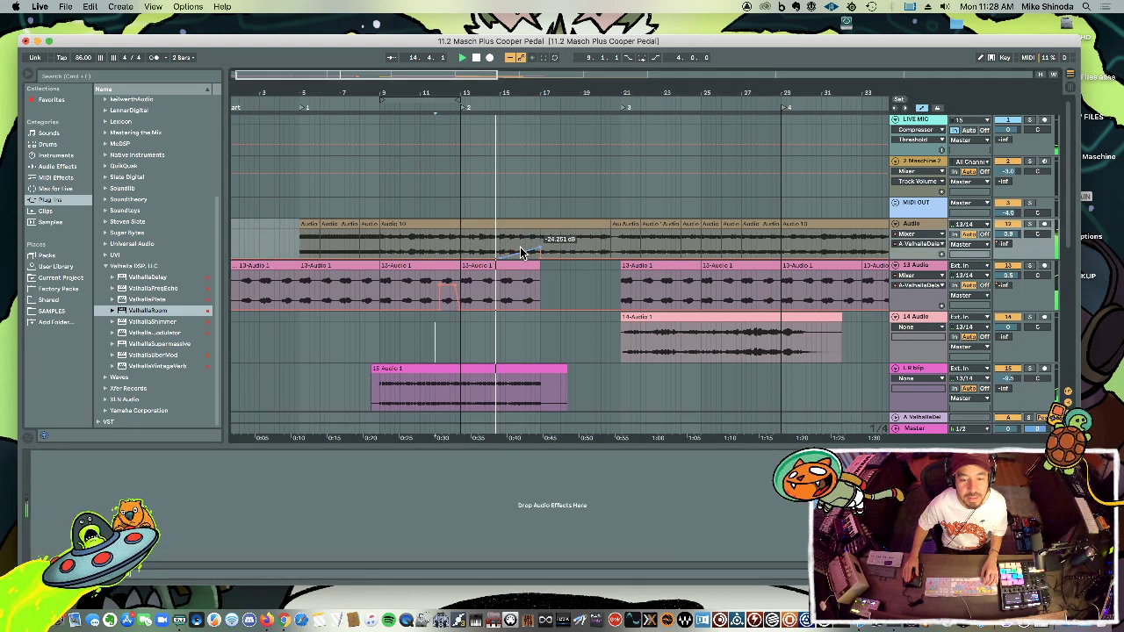
{"action": "left_click_drag", "start_coordinate": [516, 249], "coordinate": [540, 242]}
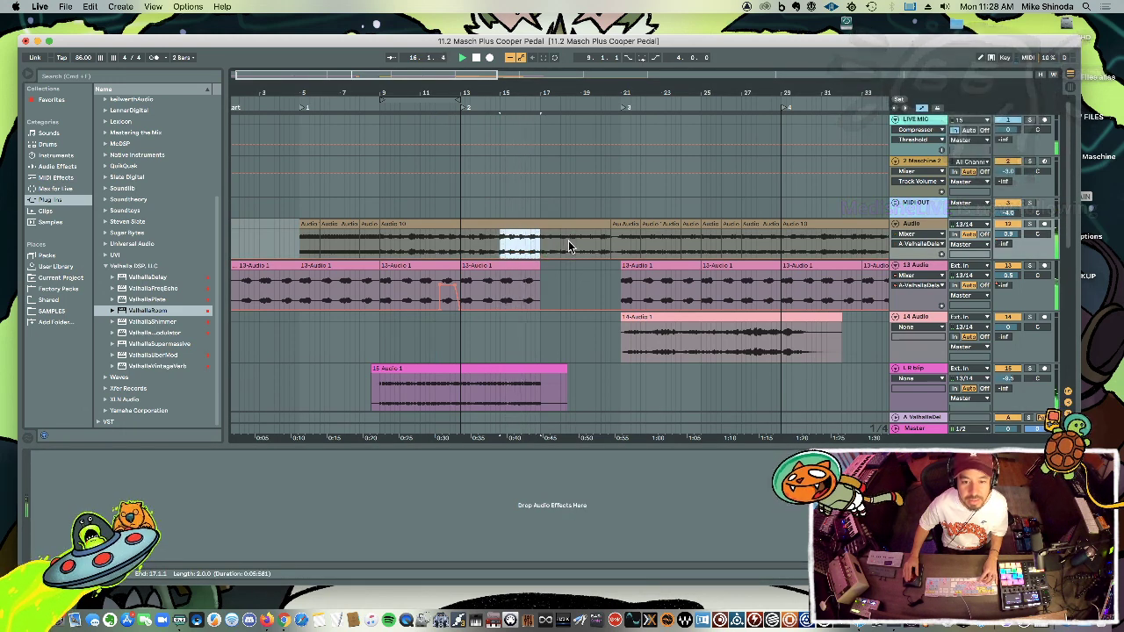
{"action": "left_click", "coordinate": [543, 244]}
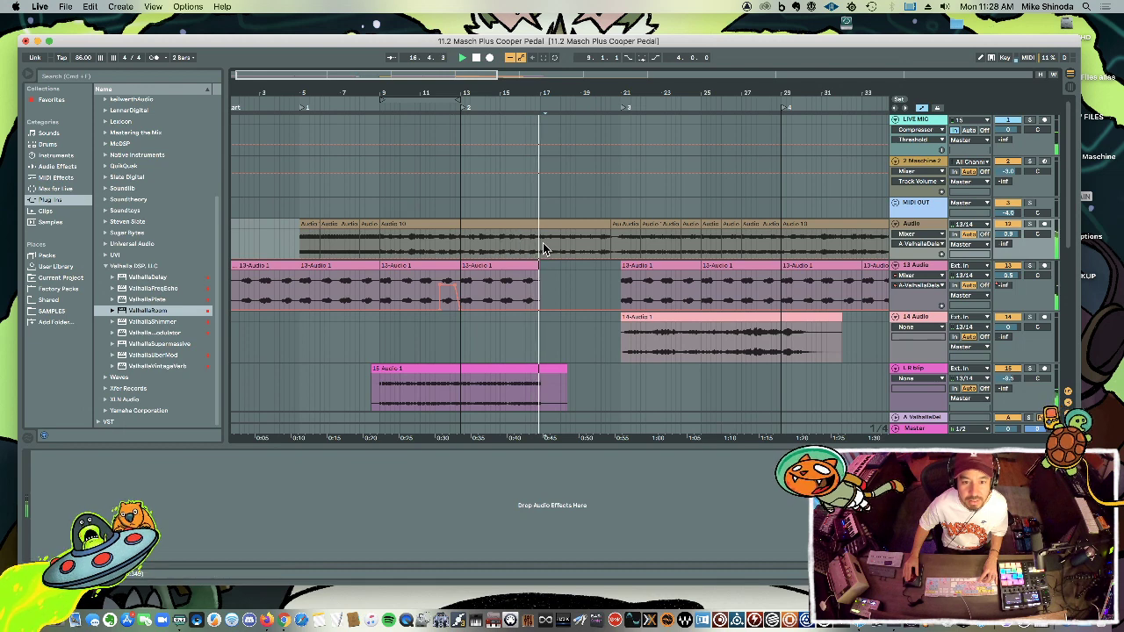
Automate the Audio track's return A send to rise from about bar 17, peak near bar 19 and fall to -inf dB around bar 20.5.
{"action": "key", "text": "super+v"}
{"action": "mouse_move", "coordinate": [588, 252]}
{"action": "left_mouse_down"}
{"action": "mouse_move", "coordinate": [605, 260]}
{"action": "mouse_move", "coordinate": [588, 262]}
{"action": "left_mouse_up"}
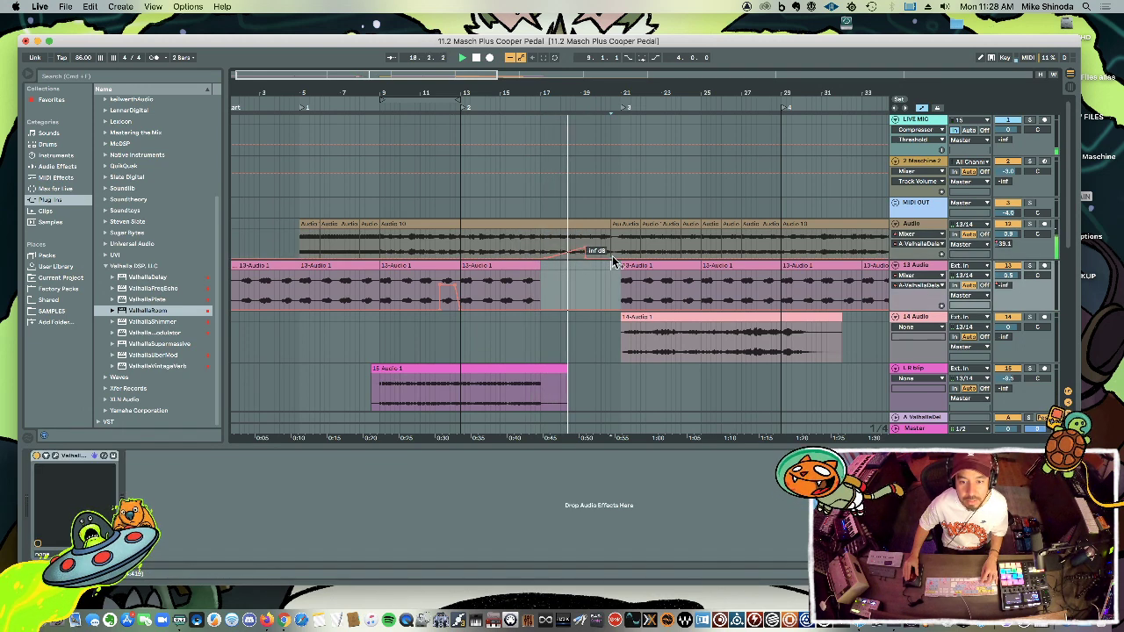
{"action": "left_click", "coordinate": [612, 260]}
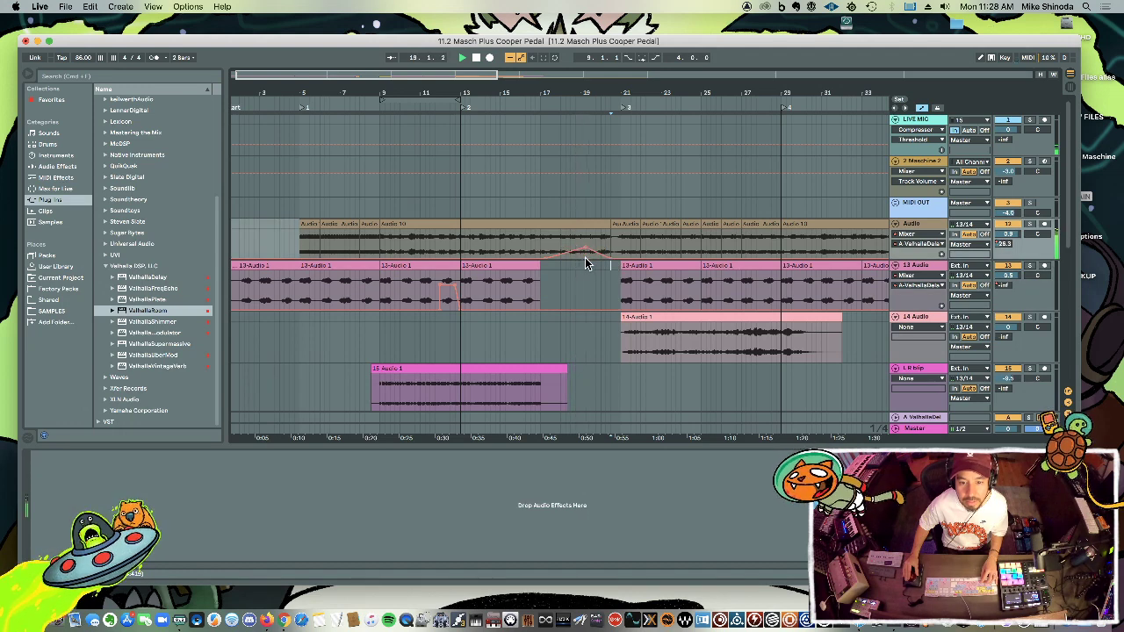
Extend the peak of the Audio track's return A send automation to about bar 20.
{"action": "left_click_drag", "start_coordinate": [599, 252], "coordinate": [605, 252]}
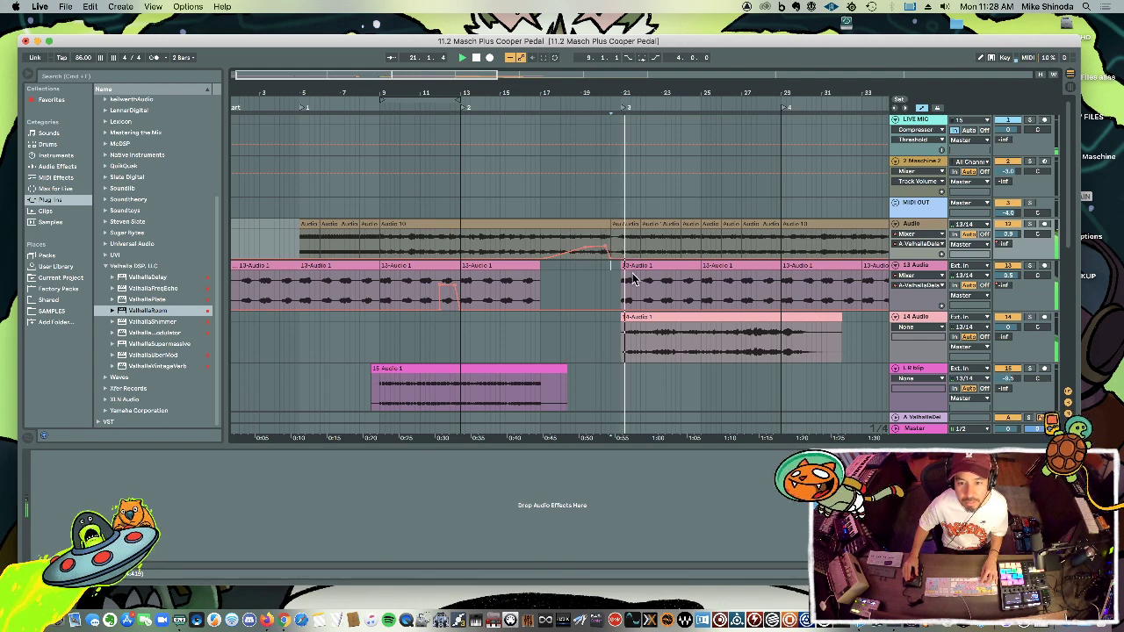
Copy 13 Audio's return A send bump from bars 11.2 to 13.1 to about bar 28.2 on the same track.
{"action": "scroll", "coordinate": [636, 284], "scroll_direction": "down", "scroll_amount": 3}
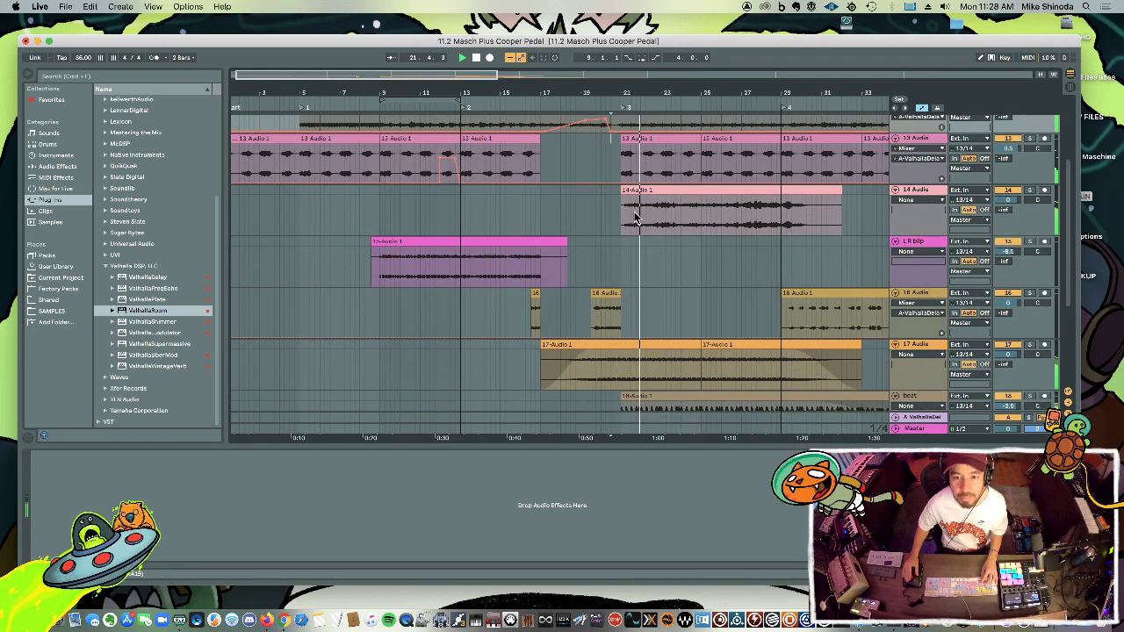
{"action": "left_click_drag", "start_coordinate": [427, 171], "coordinate": [459, 172]}
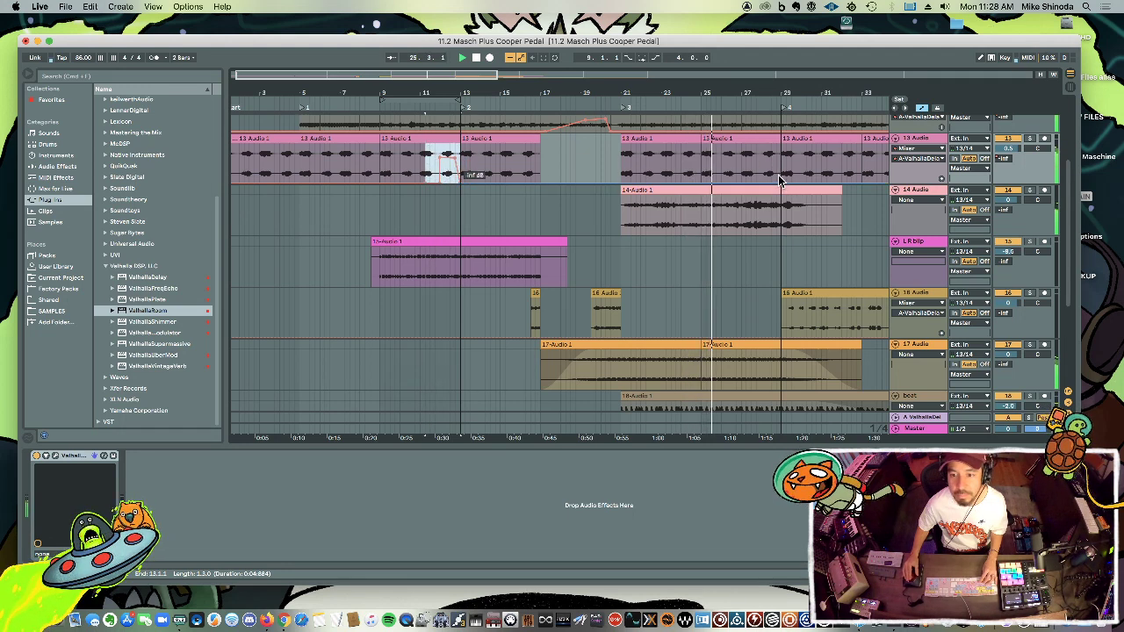
{"action": "mouse_move", "coordinate": [807, 174]}
{"action": "left_mouse_down"}
{"action": "mouse_move", "coordinate": [772, 175]}
{"action": "mouse_move", "coordinate": [802, 174]}
{"action": "left_mouse_up"}
{"action": "left_click", "coordinate": [768, 176]}
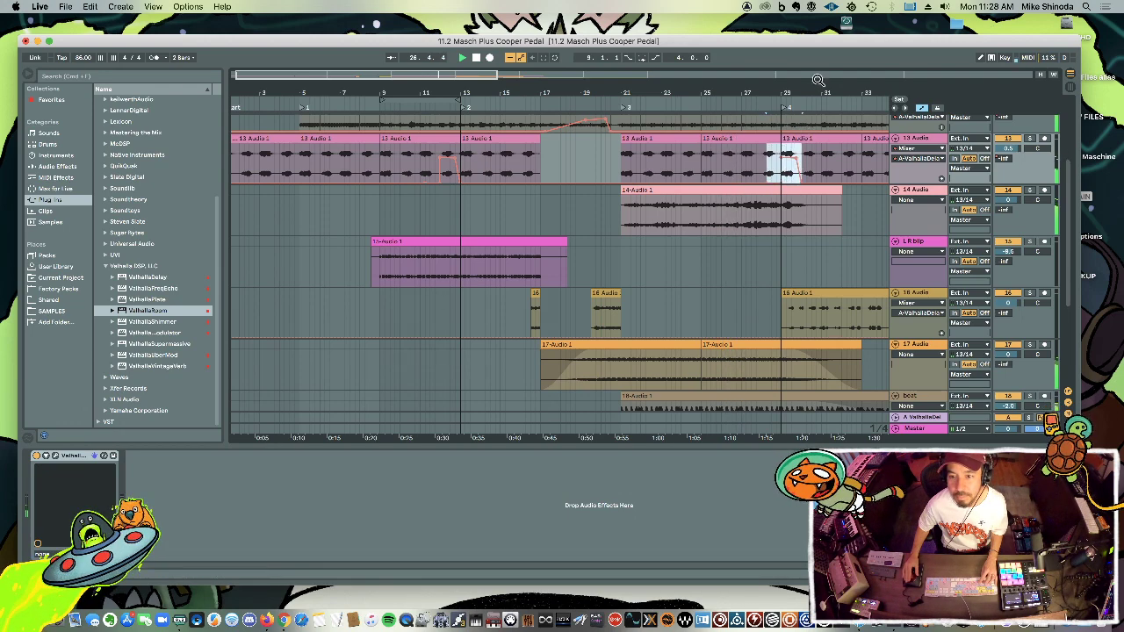
Try pasting the send automation bump just before bar 37 on 13 Audio.
{"action": "left_click_drag", "start_coordinate": [818, 88], "coordinate": [543, 89]}
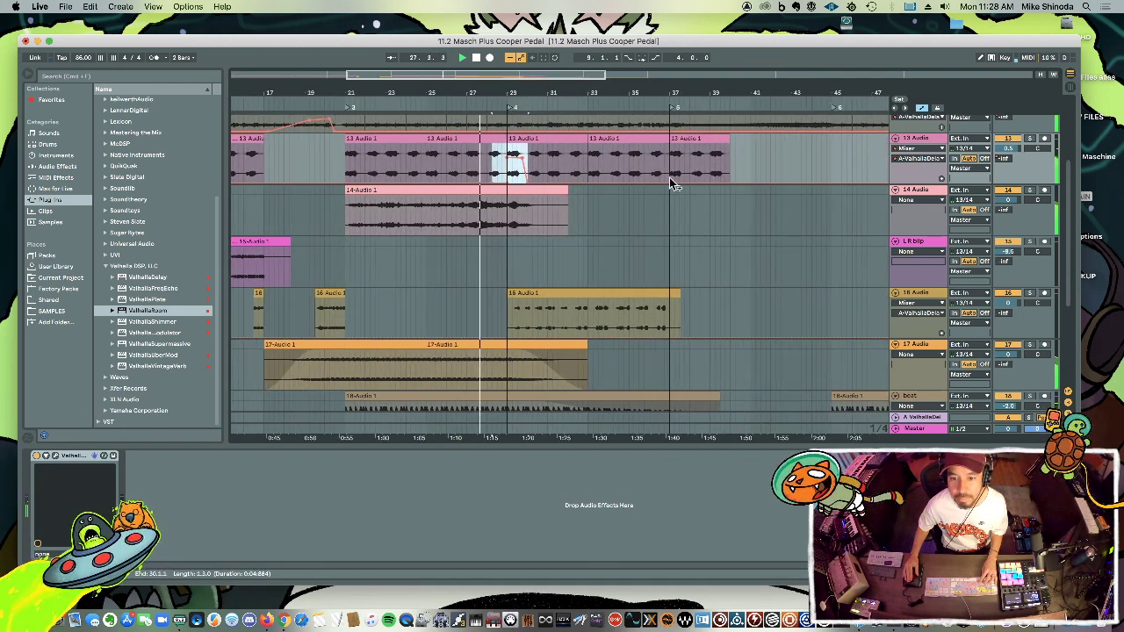
{"action": "left_click", "coordinate": [658, 172]}
{"action": "key", "text": "super+v"}
{"action": "key", "text": "super+z"}
Automate 13 Audio's return A send to rise from about bar 34 to bar 37 and hold until bar 40.
{"action": "left_click_drag", "start_coordinate": [672, 175], "coordinate": [718, 179]}
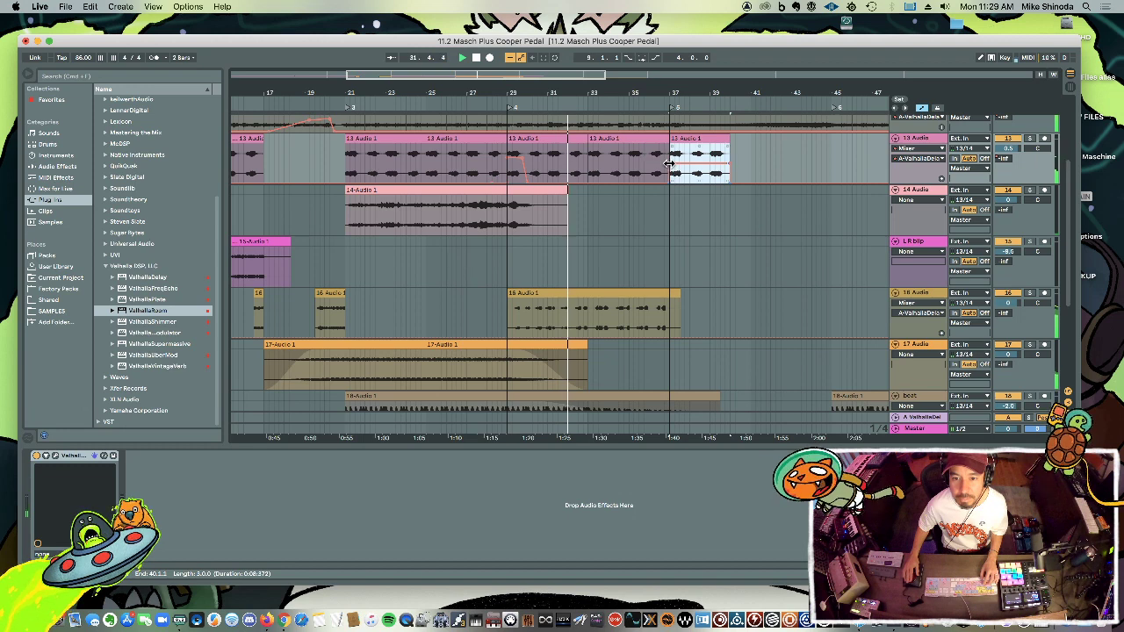
{"action": "left_click", "coordinate": [604, 180]}
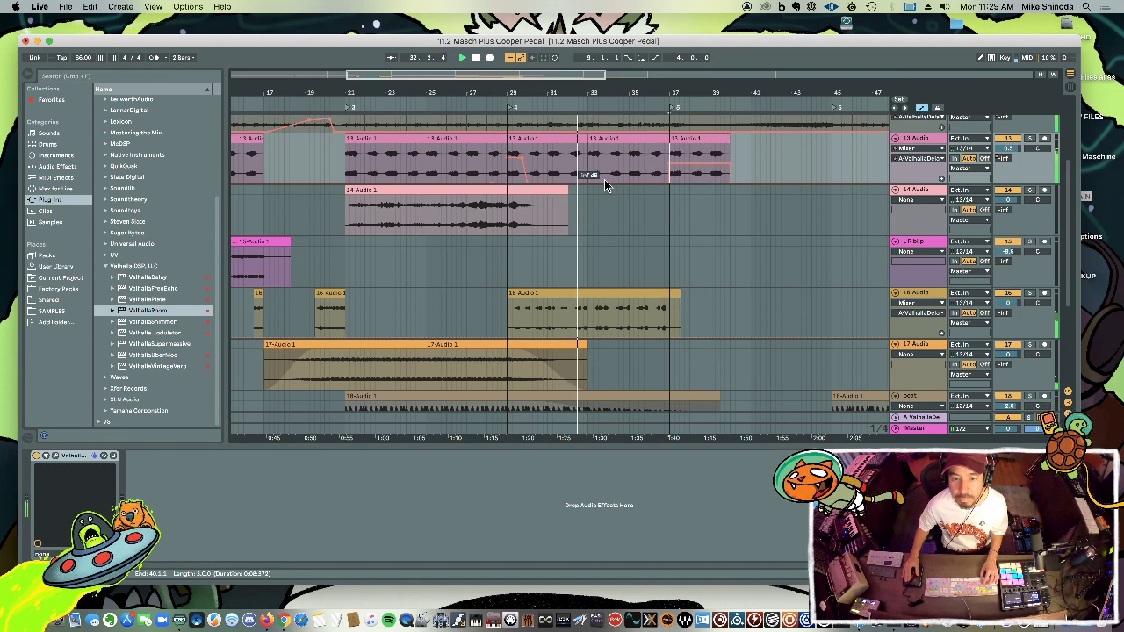
{"action": "left_click", "coordinate": [669, 181]}
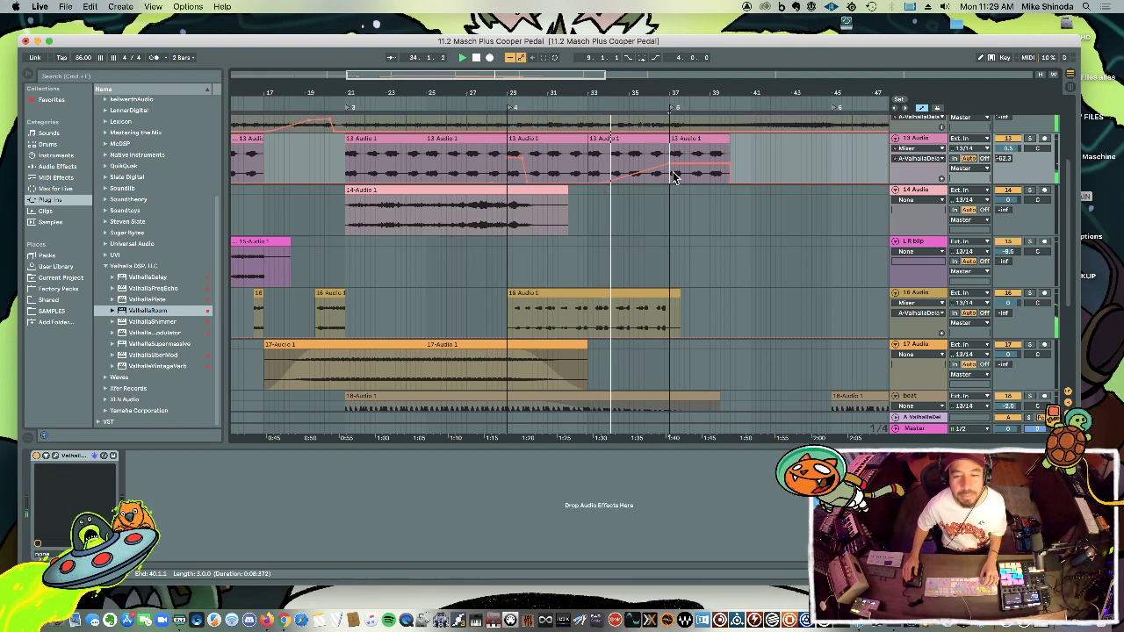
Hide the automation display and add an Auto Filter to the 13 Audio track.
{"action": "scroll", "coordinate": [677, 191], "scroll_direction": "up", "scroll_amount": 2}
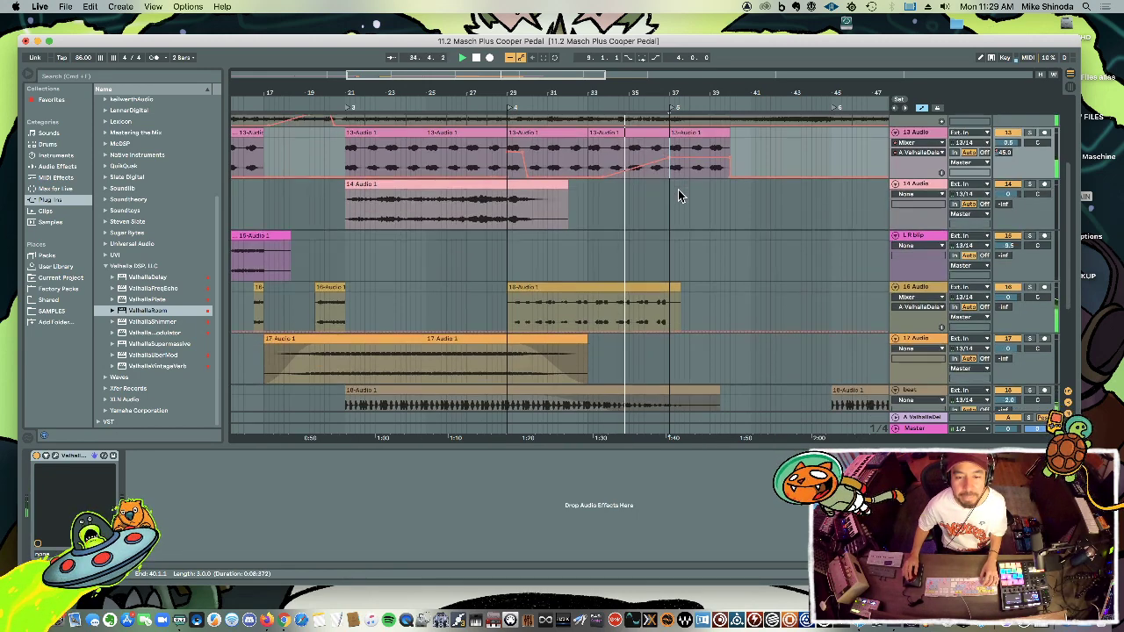
{"action": "scroll", "coordinate": [672, 198], "scroll_direction": "down", "scroll_amount": 8}
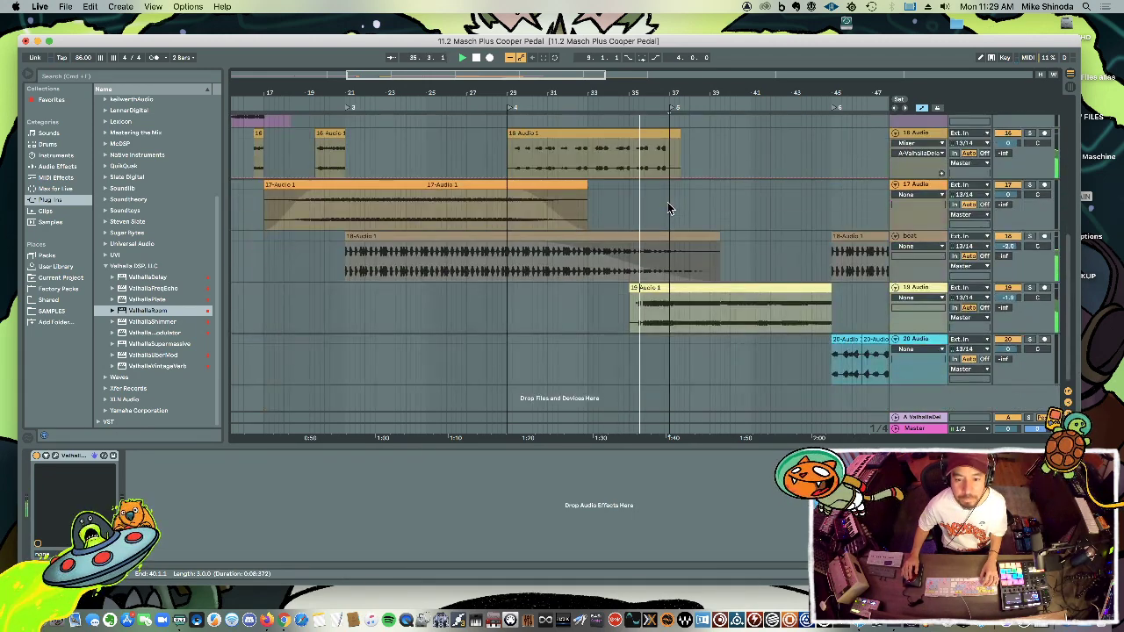
{"action": "scroll", "coordinate": [664, 217], "scroll_direction": "up", "scroll_amount": 10}
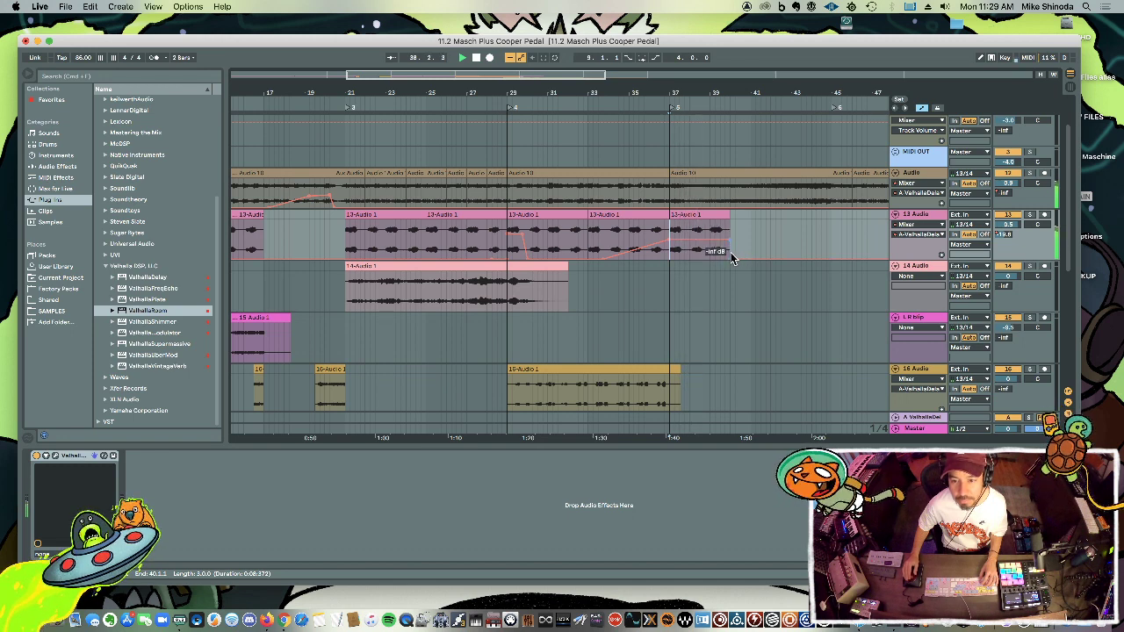
{"action": "left_click", "coordinate": [909, 217]}
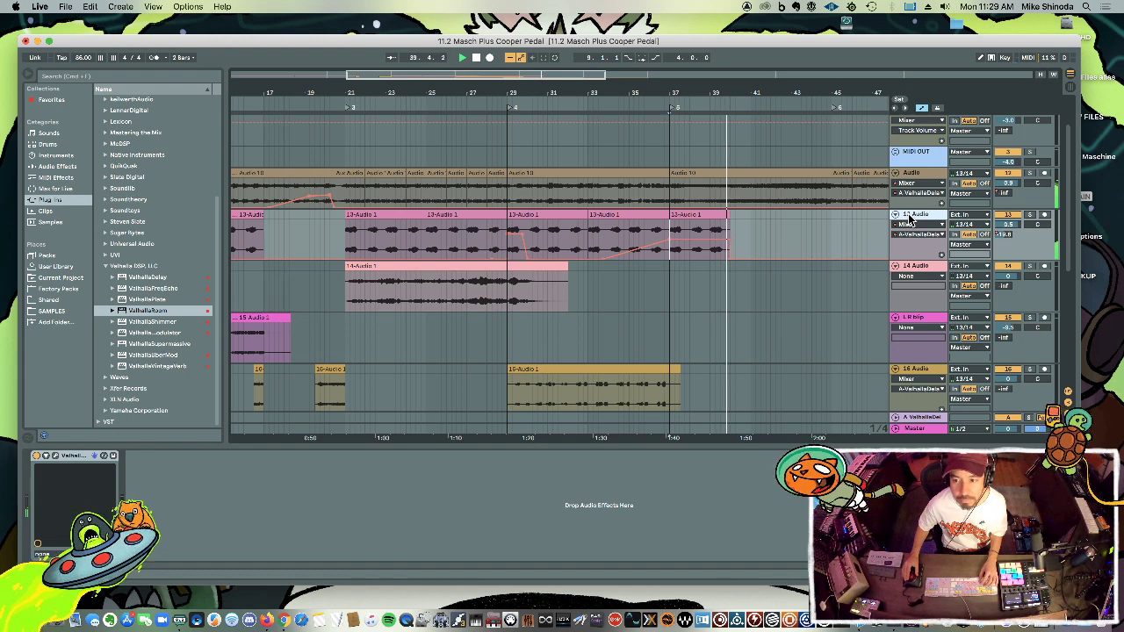
{"action": "left_click", "coordinate": [923, 108]}
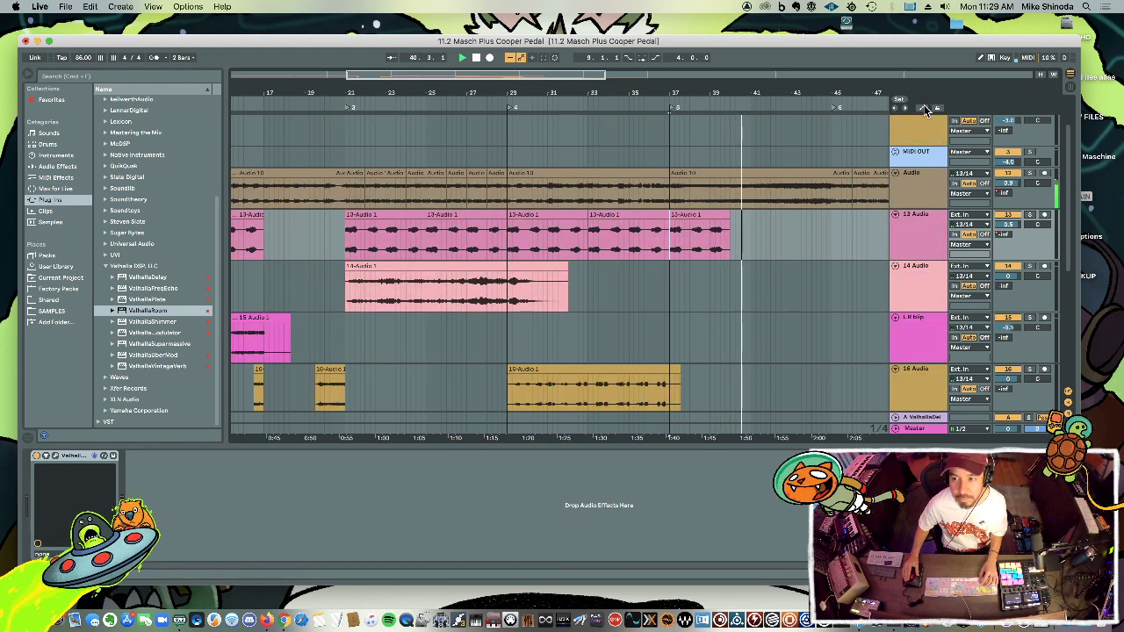
{"action": "left_click", "coordinate": [58, 167]}
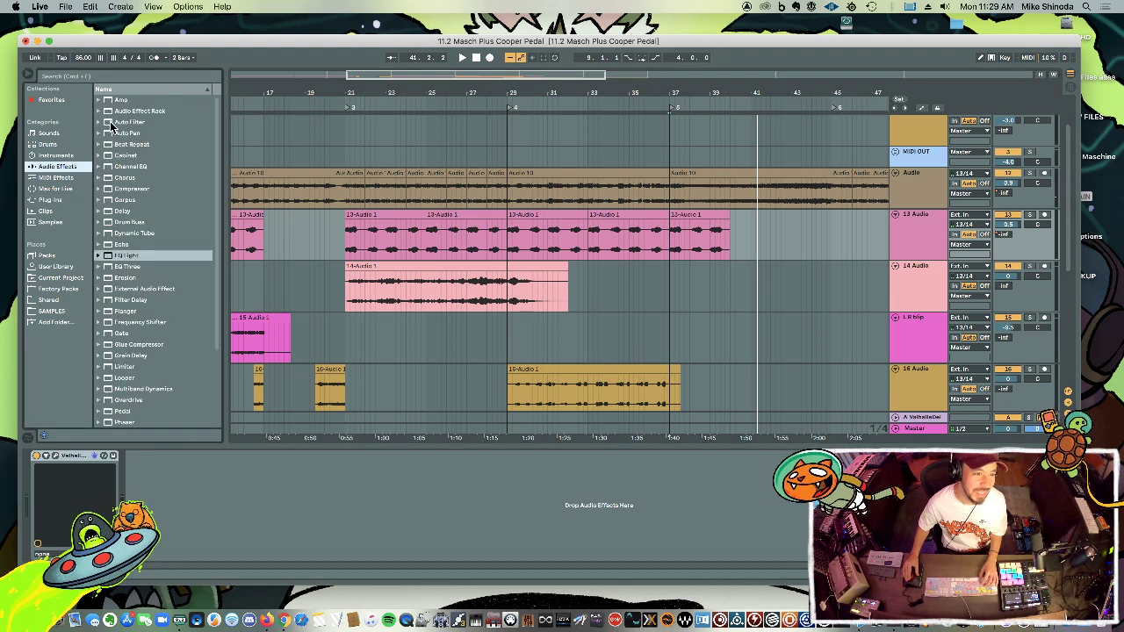
{"action": "left_click", "coordinate": [109, 123]}
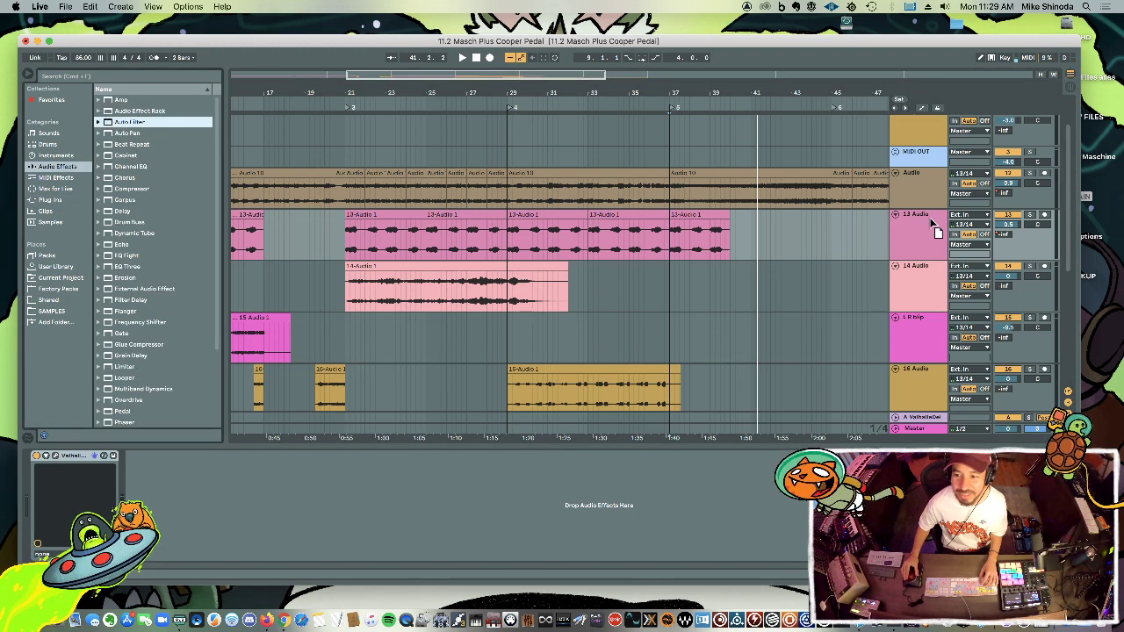
{"action": "left_click_drag", "start_coordinate": [937, 230], "coordinate": [931, 224]}
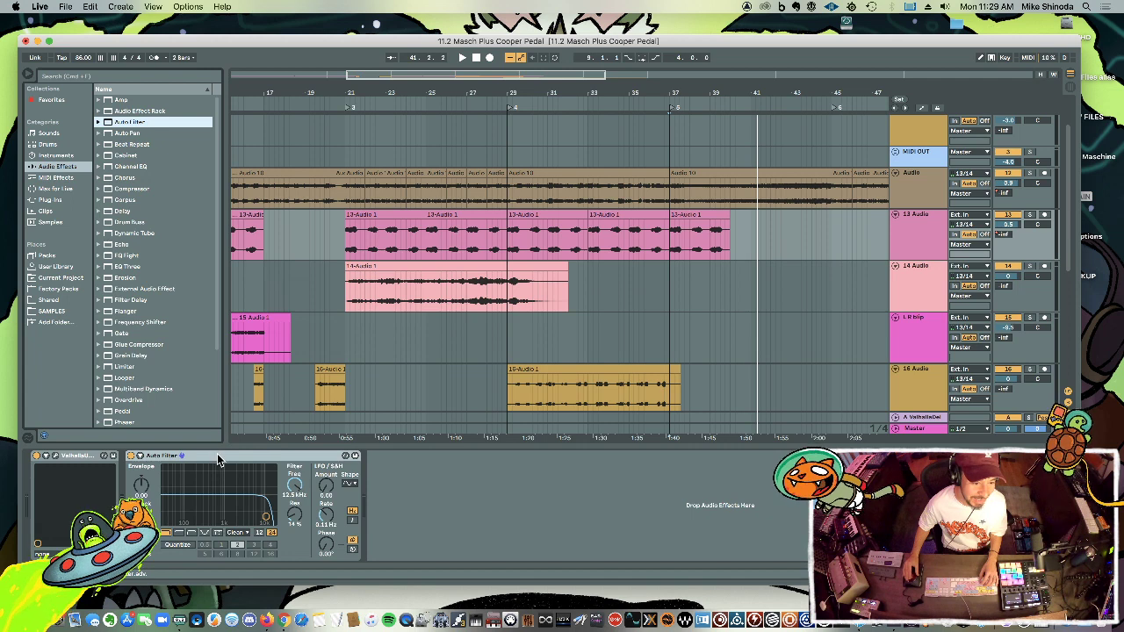
Automate 13 Audio's Auto Filter frequency to fall from about 19.9 kHz near bar 31 to about 500 Hz at bar 40, recovering by bar 41.
{"action": "left_click", "coordinate": [503, 250]}
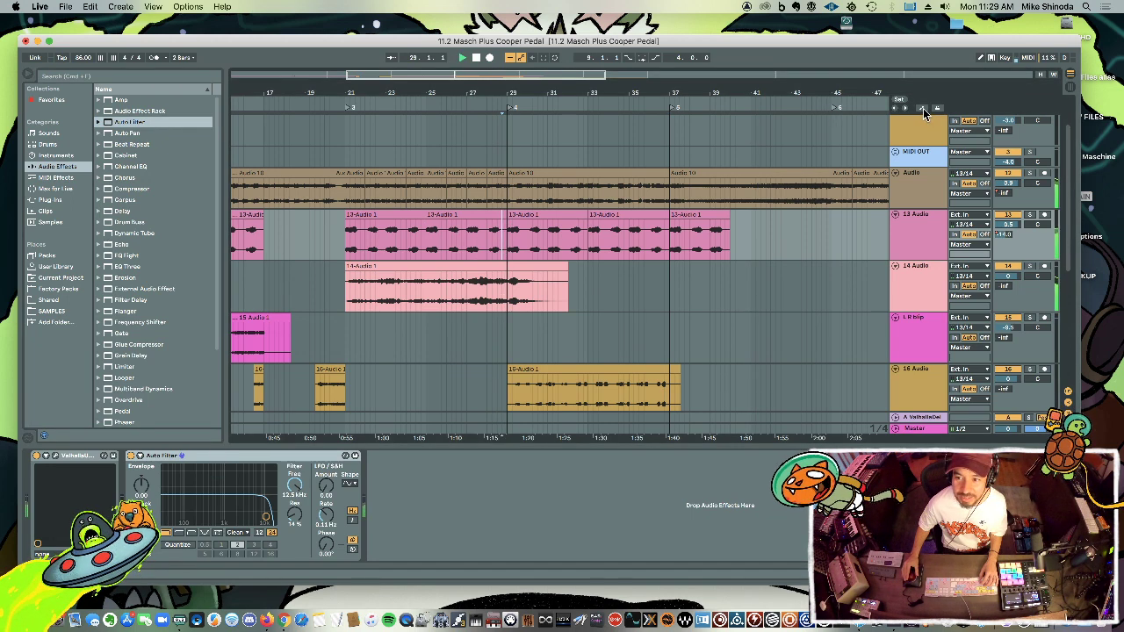
{"action": "left_click", "coordinate": [922, 108]}
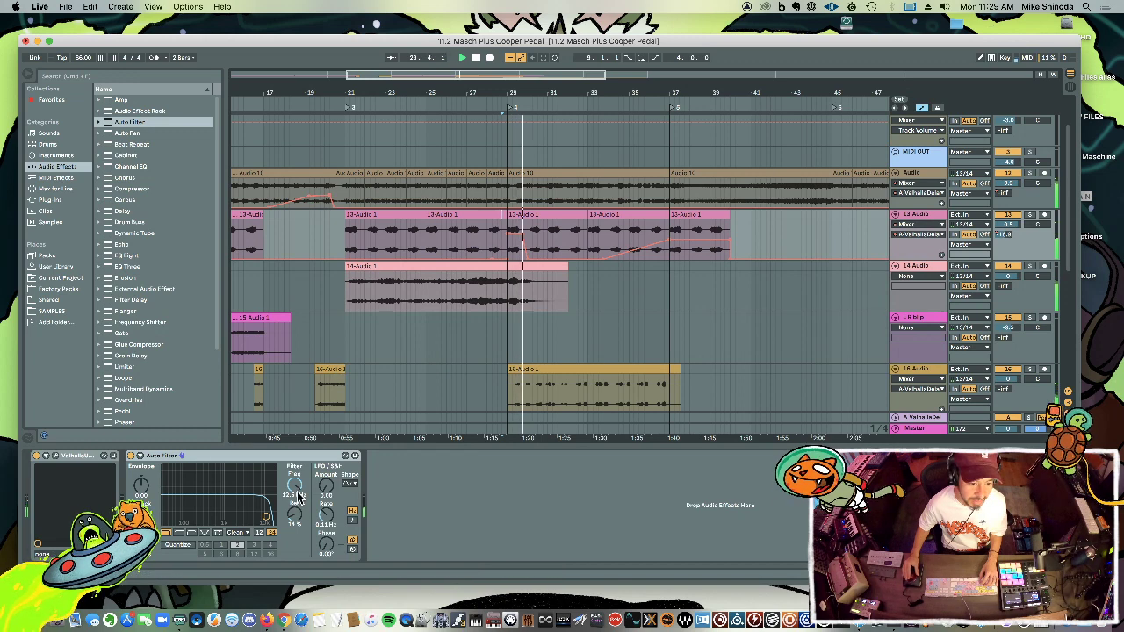
{"action": "left_click_drag", "start_coordinate": [298, 497], "coordinate": [299, 475]}
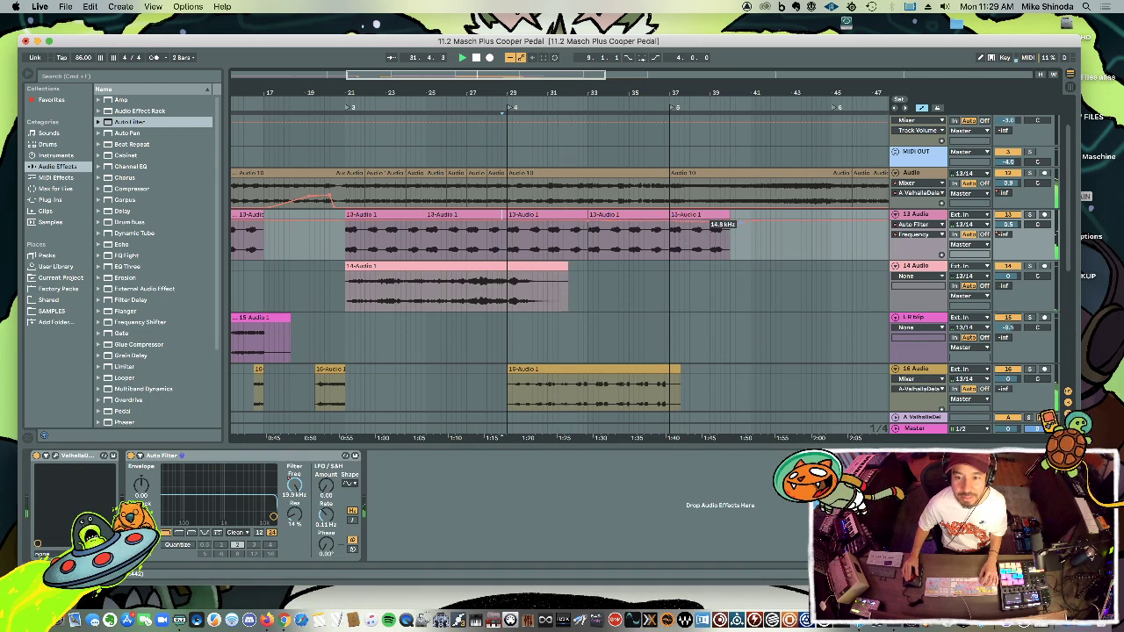
{"action": "left_click_drag", "start_coordinate": [741, 250], "coordinate": [730, 250]}
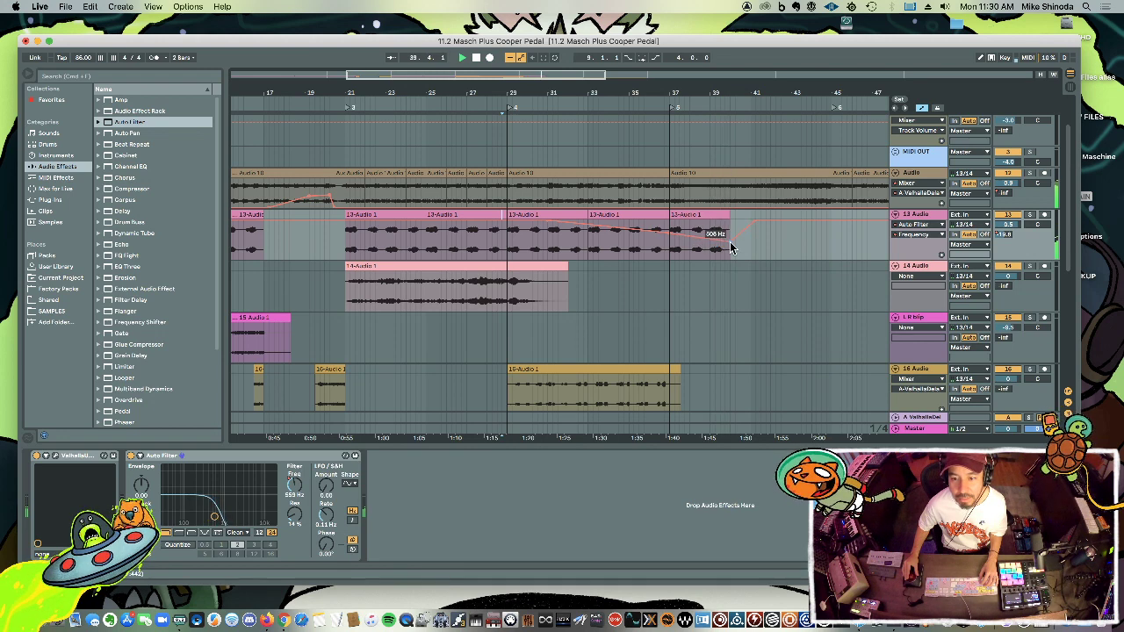
{"action": "left_click", "coordinate": [921, 107]}
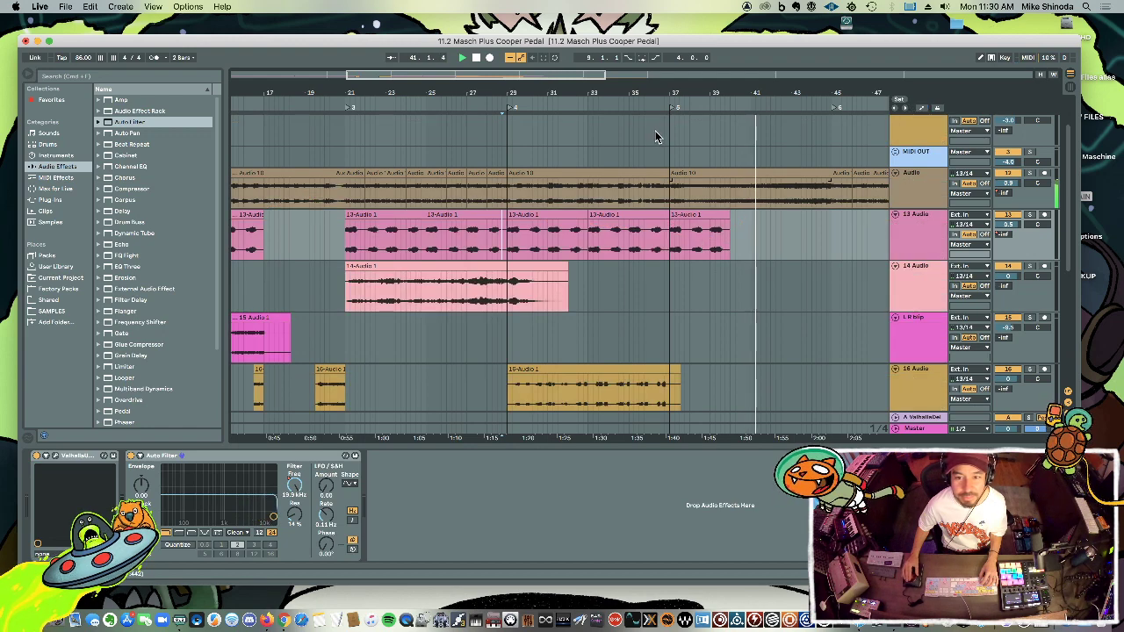
Lower the 19 Audio track's volume to about -5.8 dB.
{"action": "left_click_drag", "start_coordinate": [659, 94], "coordinate": [659, 95]}
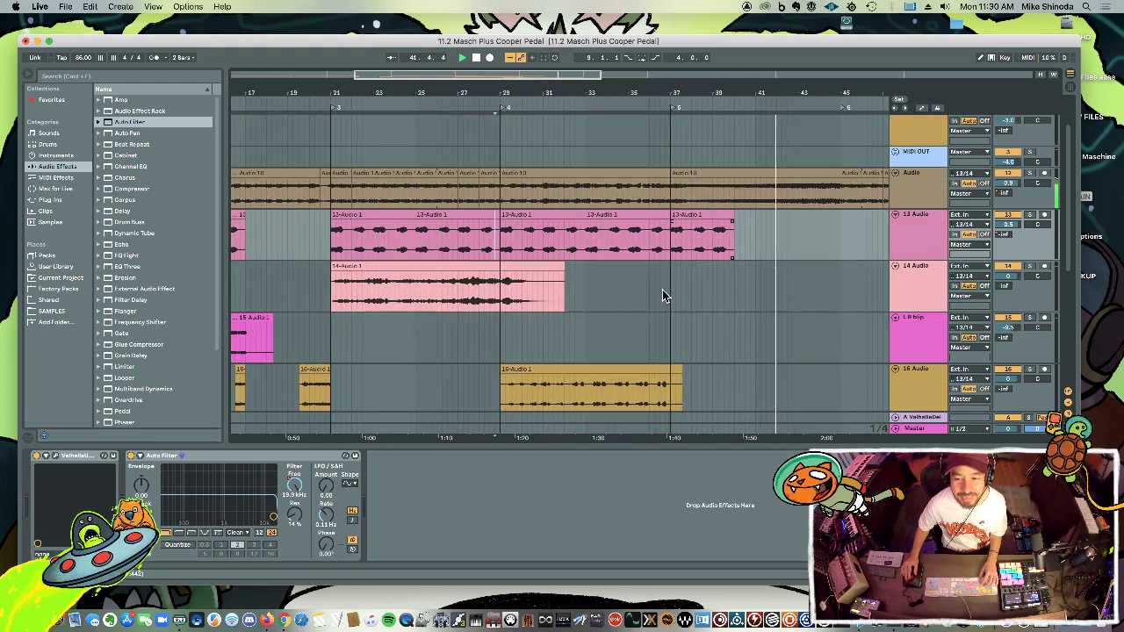
{"action": "scroll", "coordinate": [669, 293], "scroll_direction": "down", "scroll_amount": 5}
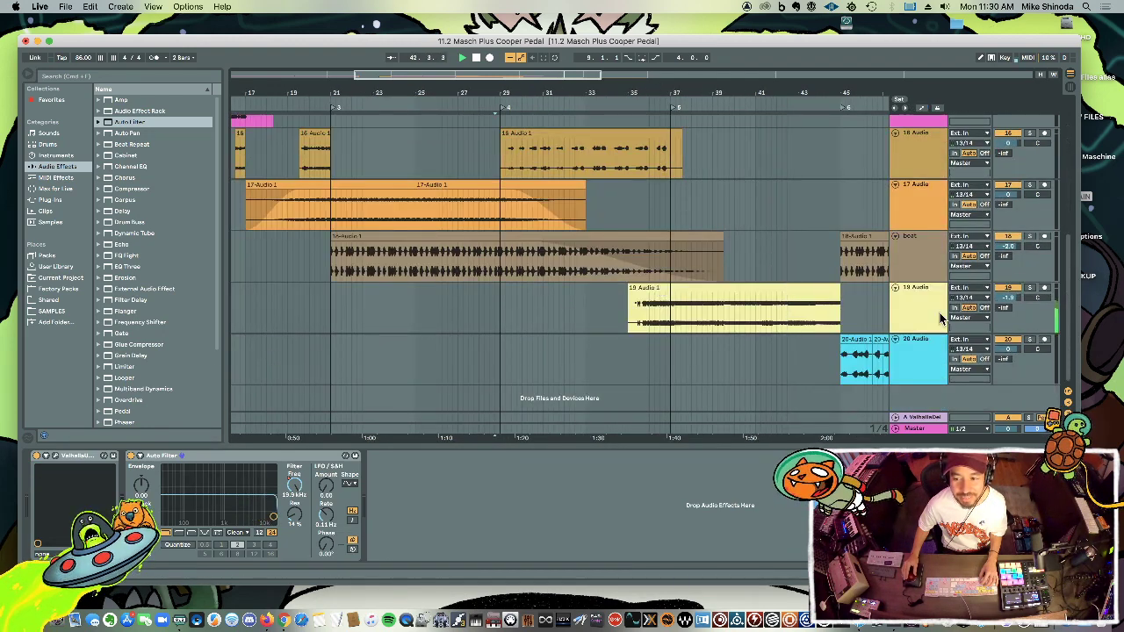
{"action": "left_click_drag", "start_coordinate": [1008, 298], "coordinate": [1008, 311]}
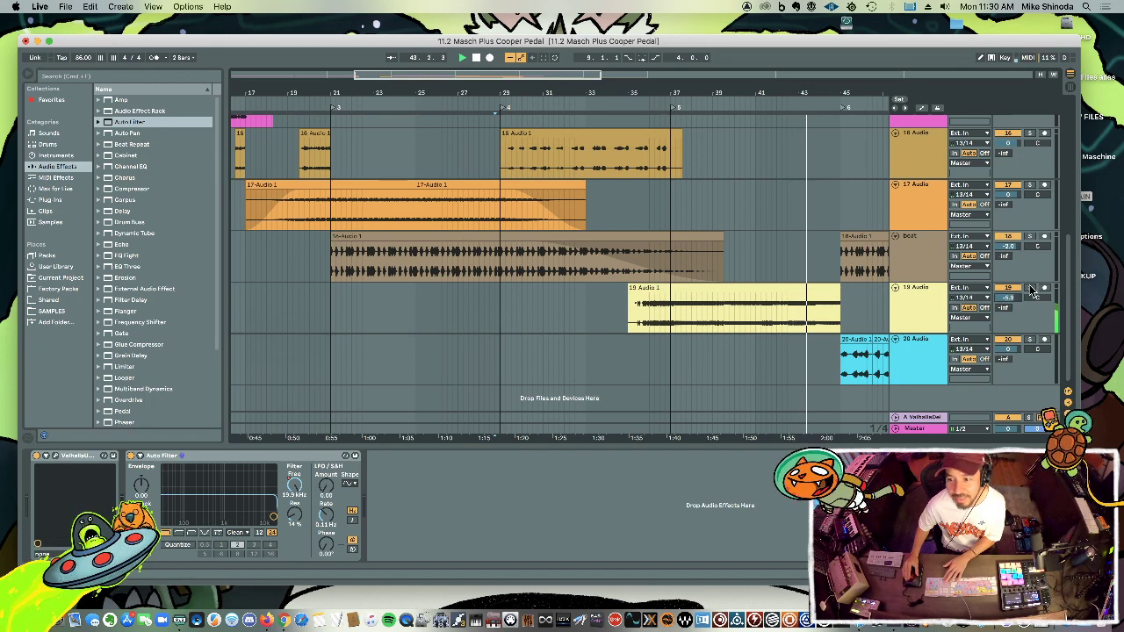
Copy 20 Audio's clips from bars 45 to 49 to bar 37 and duplicate them to fill the gap up to bar 45.
{"action": "left_click_drag", "start_coordinate": [820, 93], "coordinate": [546, 152]}
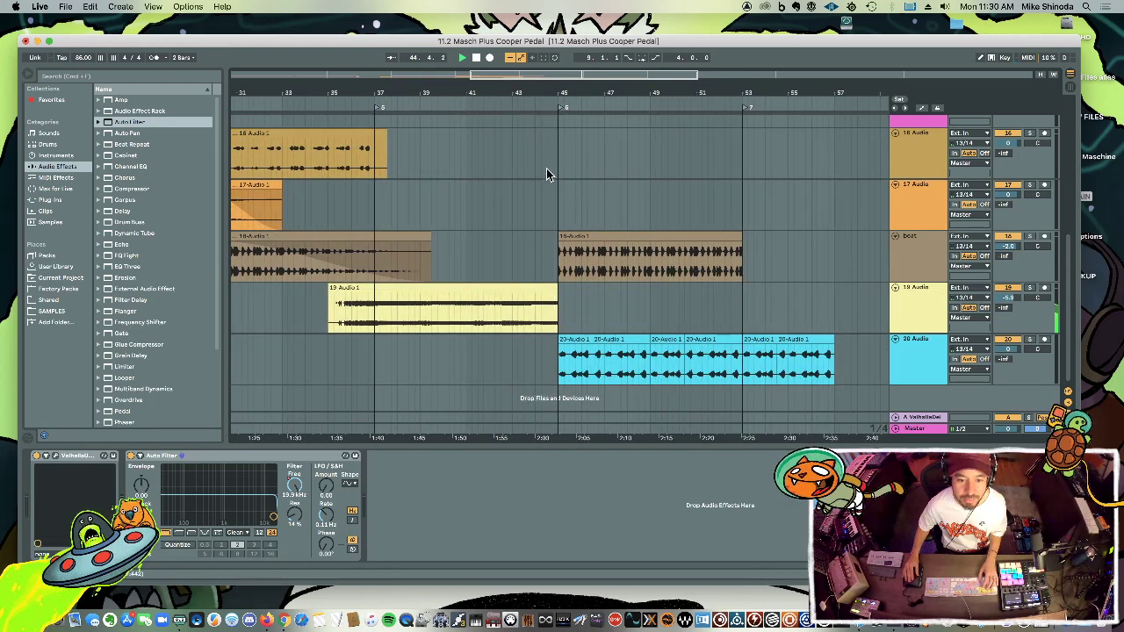
{"action": "scroll", "coordinate": [546, 163], "scroll_direction": "up", "scroll_amount": 10}
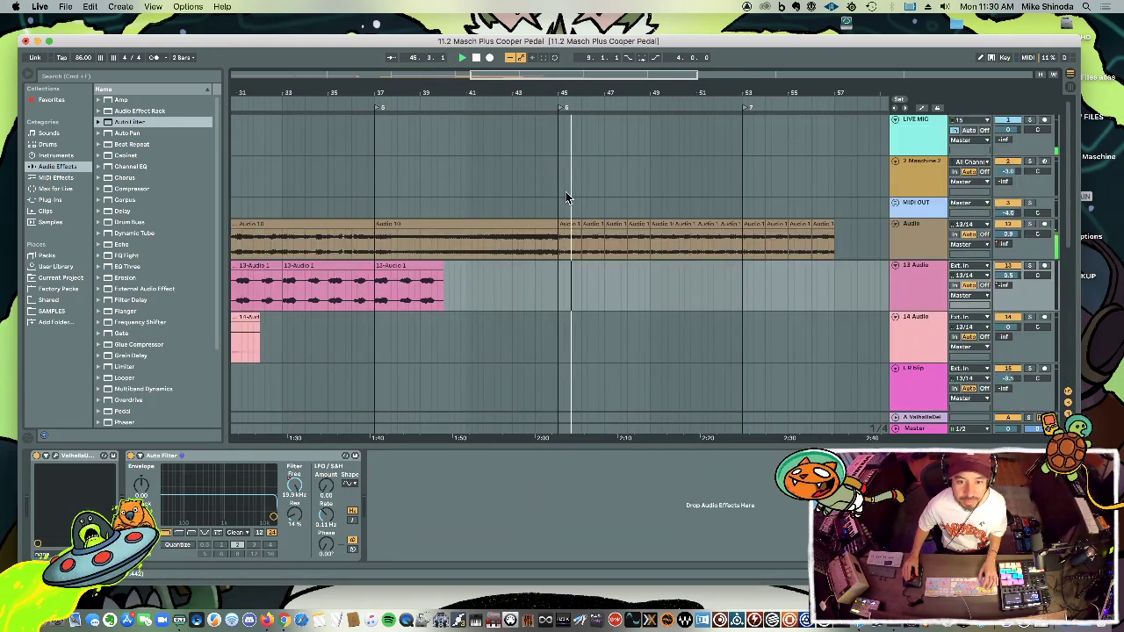
{"action": "left_click_drag", "start_coordinate": [538, 93], "coordinate": [537, 73]}
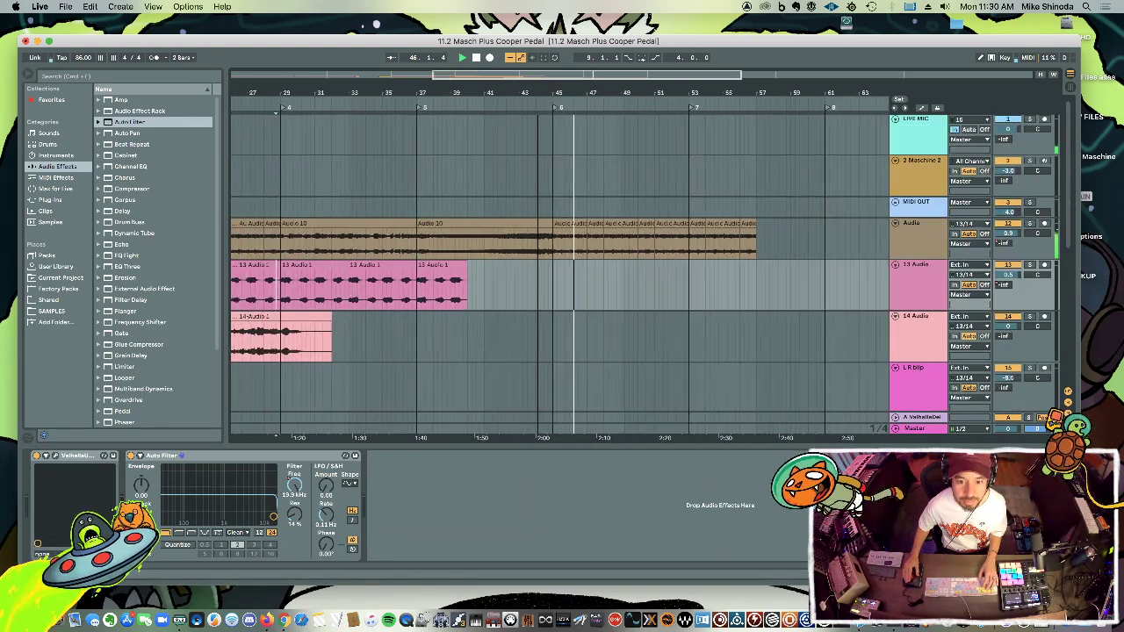
{"action": "scroll", "coordinate": [559, 263], "scroll_direction": "down", "scroll_amount": 5}
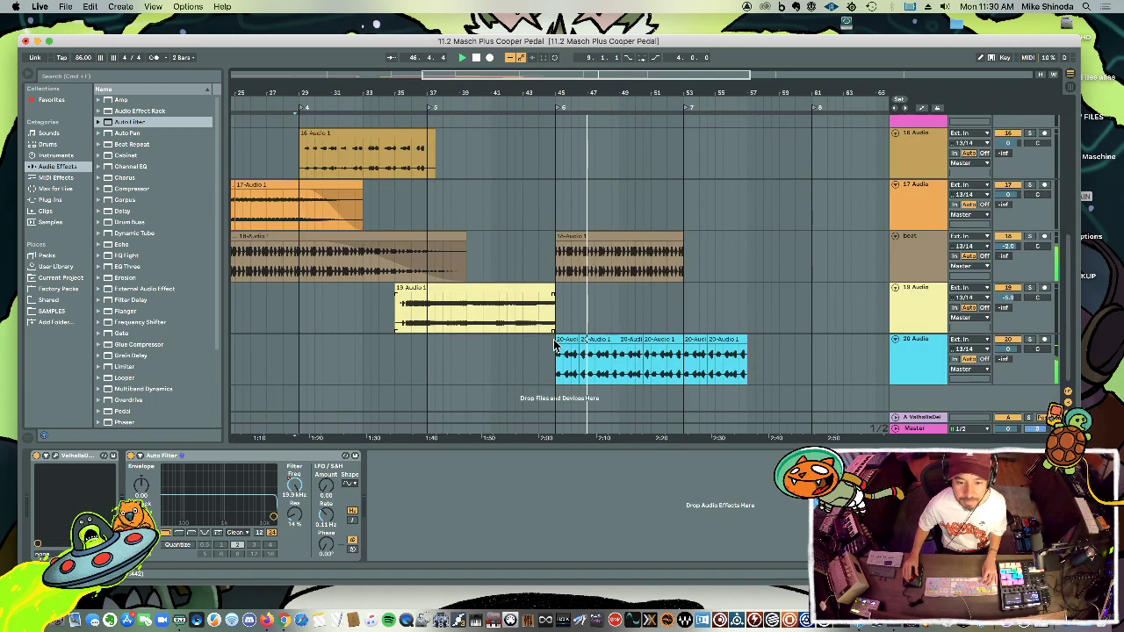
{"action": "left_click_drag", "start_coordinate": [559, 379], "coordinate": [620, 378]}
{"action": "left_click", "coordinate": [429, 355]}
{"action": "key", "text": "super+v"}
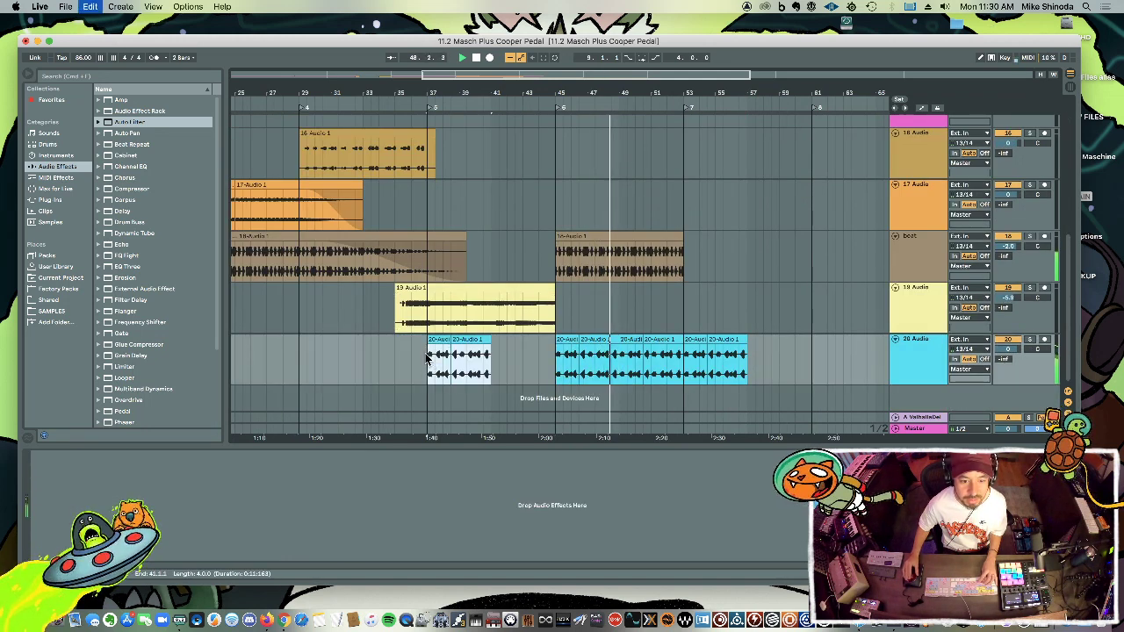
{"action": "key", "text": "super+d"}
While playing from about bar 36, lower 19 Audio's volume to about -14.8 dB and pan it to about 27R.
{"action": "left_click", "coordinate": [411, 354]}
{"action": "key", "text": "space"}
{"action": "key", "text": "space"}
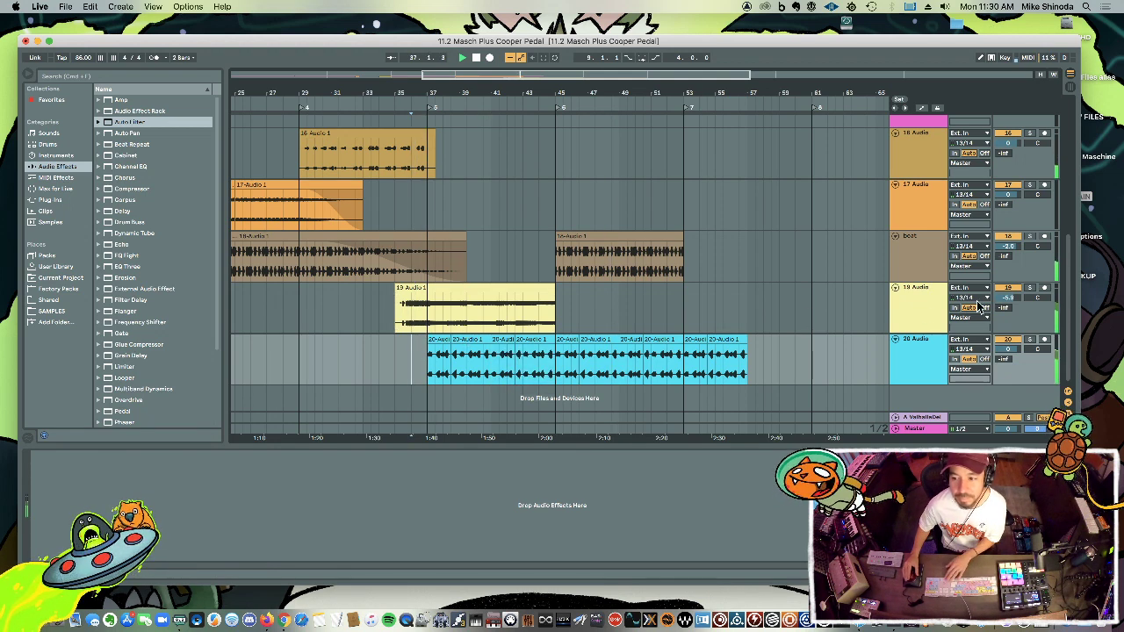
{"action": "left_click_drag", "start_coordinate": [1008, 303], "coordinate": [1034, 301]}
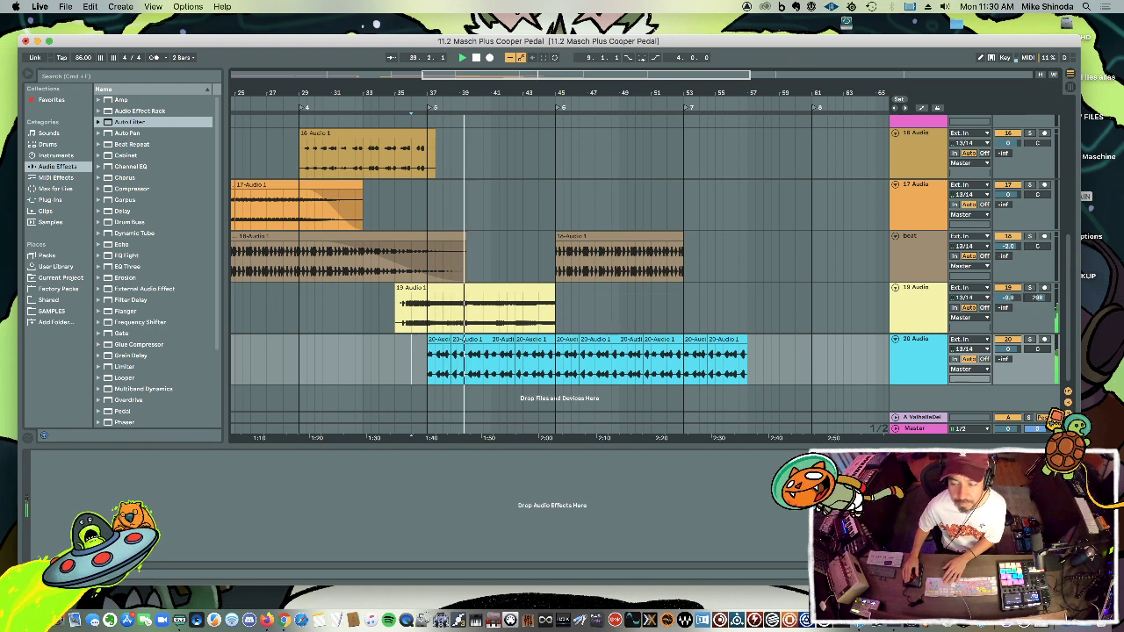
{"action": "left_click", "coordinate": [1007, 297]}
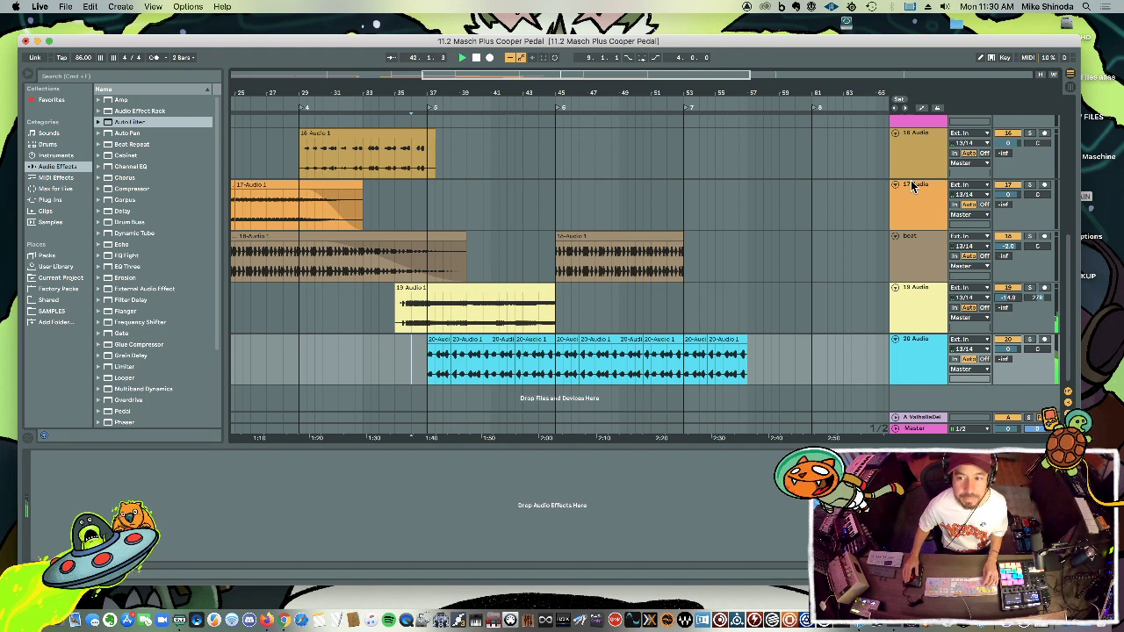
Stop playback and copy the PanMan effect from the L R blip track onto the 20 Audio track.
{"action": "scroll", "coordinate": [912, 185], "scroll_direction": "up", "scroll_amount": 3}
{"action": "left_click", "coordinate": [918, 214]}
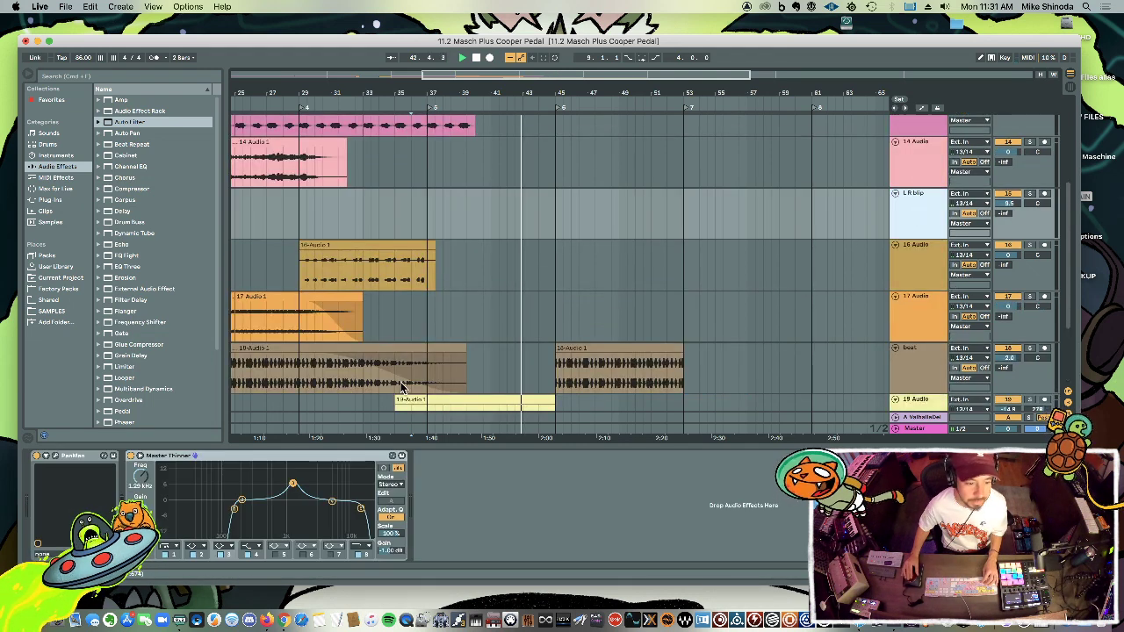
{"action": "key", "text": "space"}
{"action": "scroll", "coordinate": [511, 363], "scroll_direction": "down", "scroll_amount": 3}
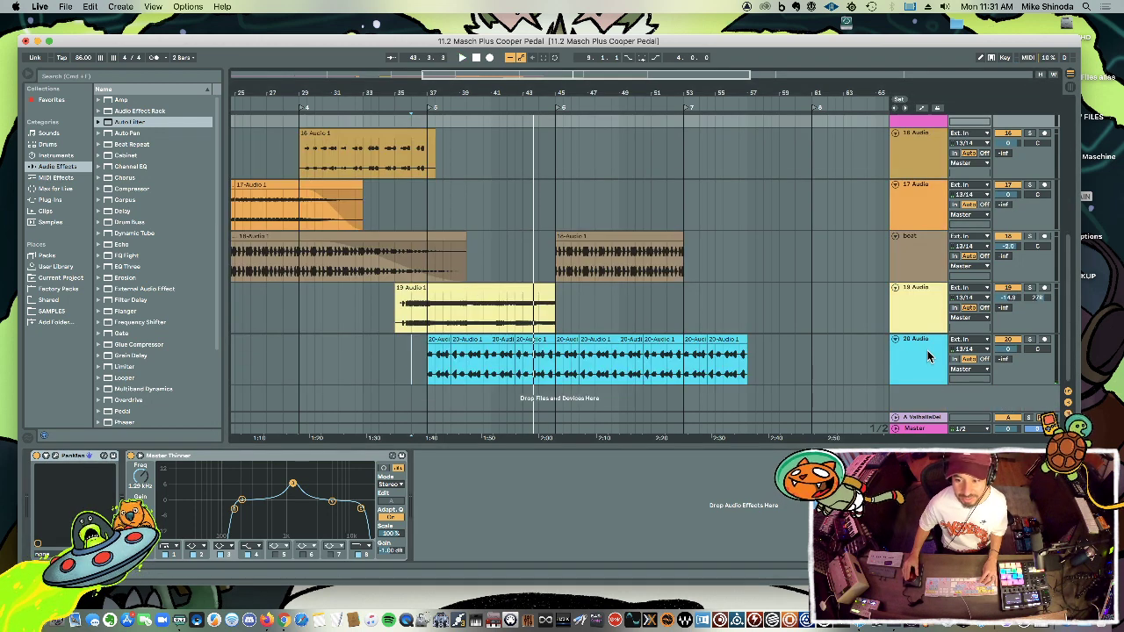
{"action": "left_click", "coordinate": [825, 362]}
{"action": "key", "text": "super+v"}
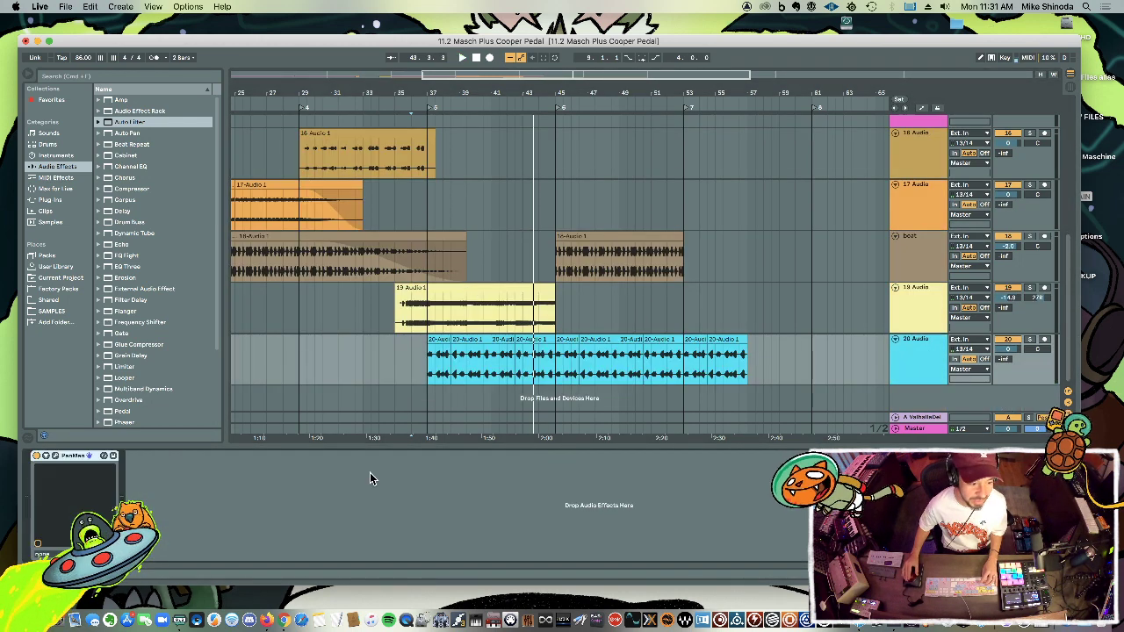
Set the PanMan effect on 20 Audio to a 1/4 note rhythm, play from bar 37 and close its window.
{"action": "left_click", "coordinate": [57, 456]}
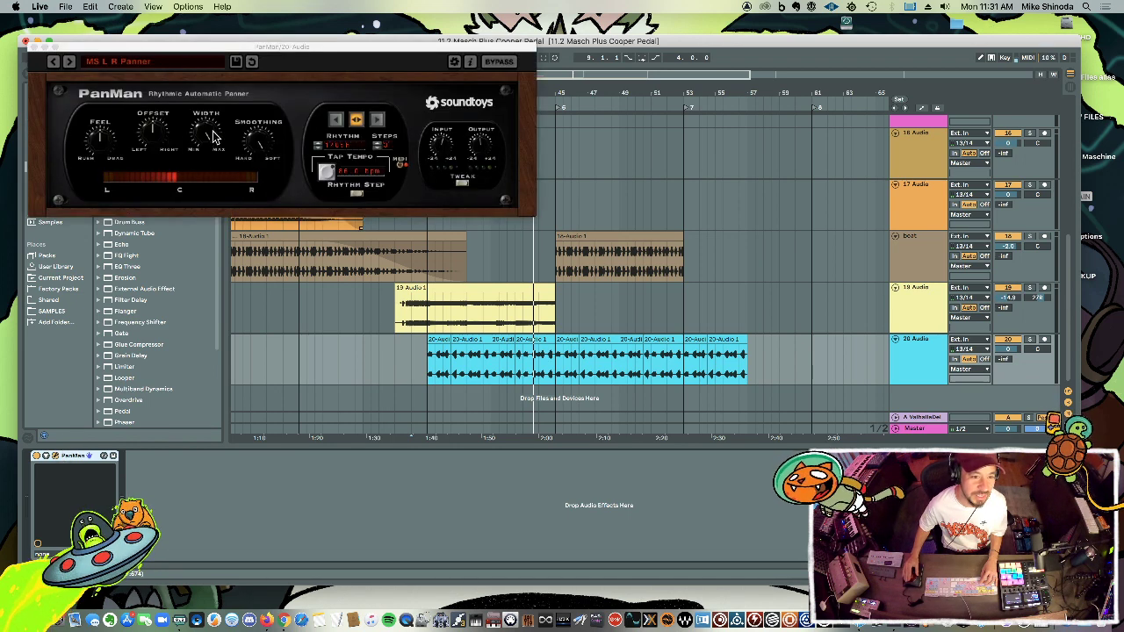
{"action": "left_click", "coordinate": [318, 148]}
{"action": "left_click", "coordinate": [319, 149]}
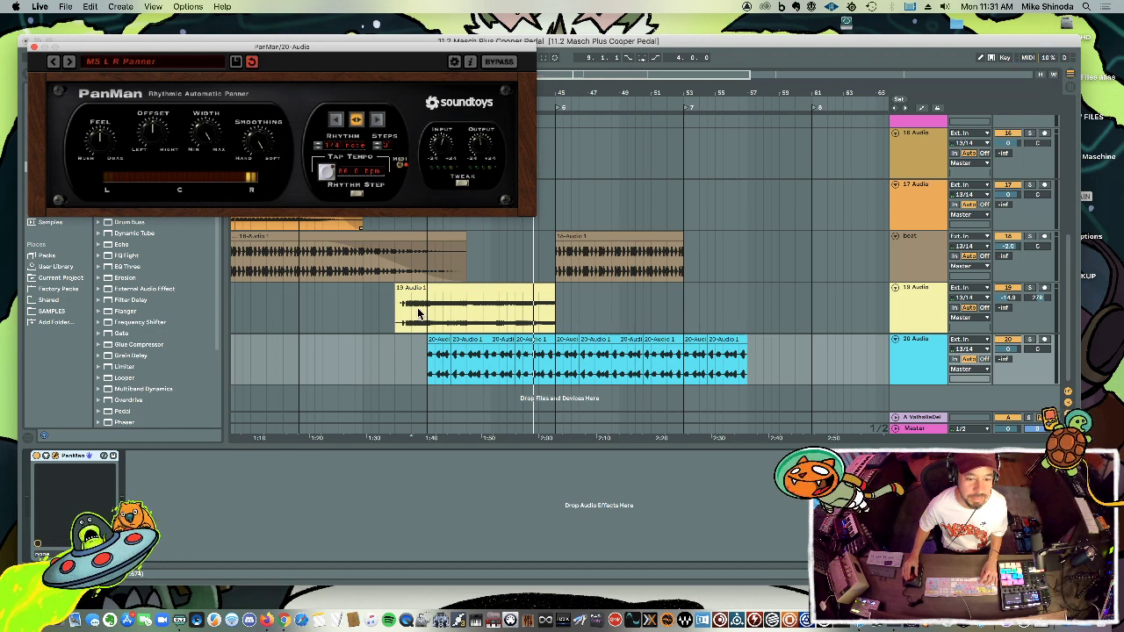
{"action": "left_click", "coordinate": [427, 366]}
{"action": "key", "text": "space"}
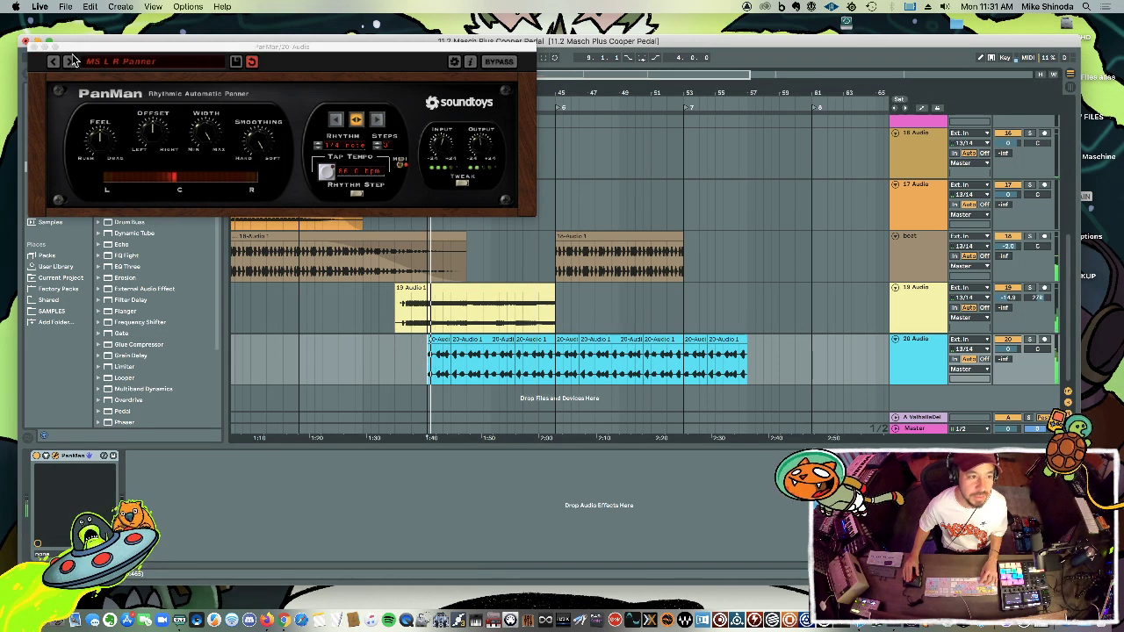
{"action": "left_click", "coordinate": [37, 43]}
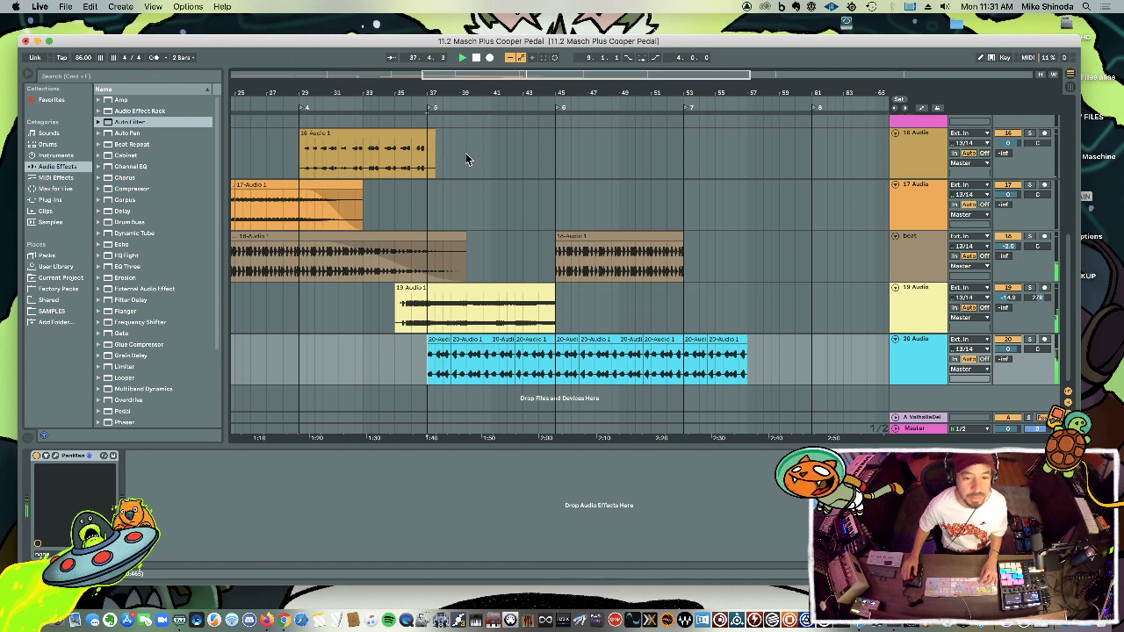
Insert an audio track below the Audio track and move the Audio 10 clip section from bars 37 to 45 onto it.
{"action": "scroll", "coordinate": [466, 156], "scroll_direction": "up", "scroll_amount": 10}
{"action": "left_click", "coordinate": [918, 228]}
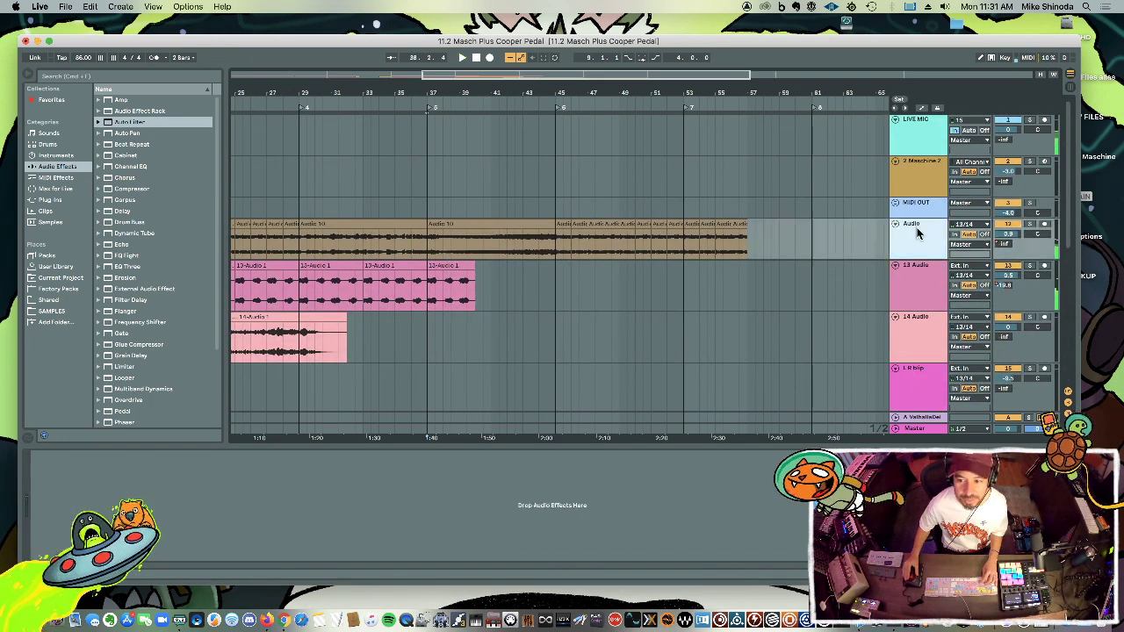
{"action": "key", "text": "super+t"}
{"action": "left_click", "coordinate": [474, 222]}
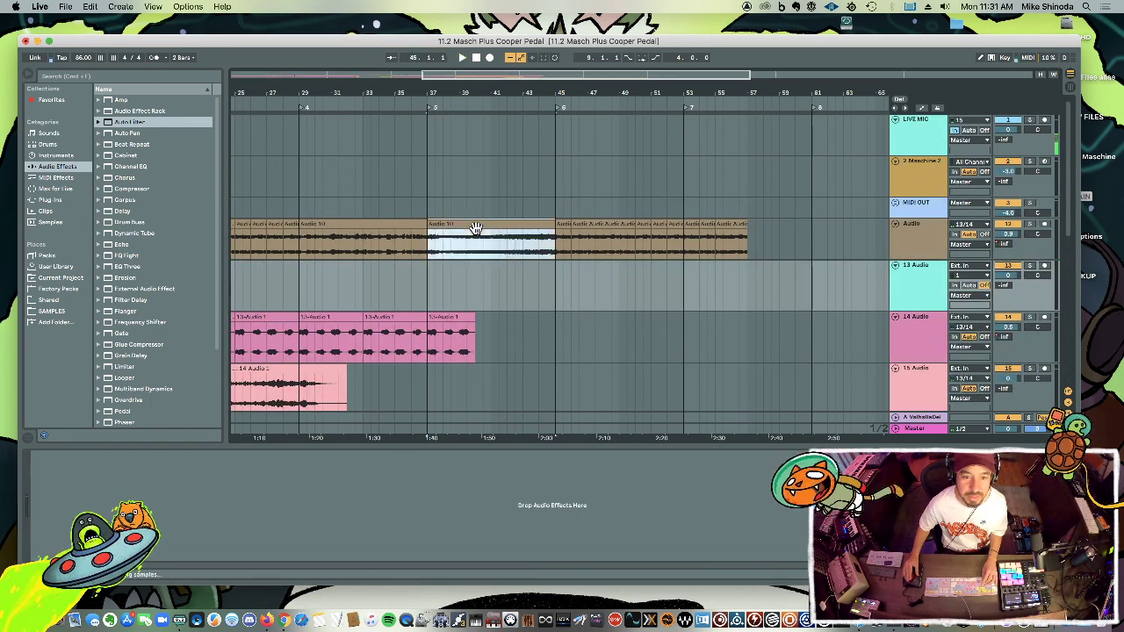
{"action": "key", "text": "Delete"}
{"action": "left_click", "coordinate": [428, 285]}
{"action": "key", "text": "super+v"}
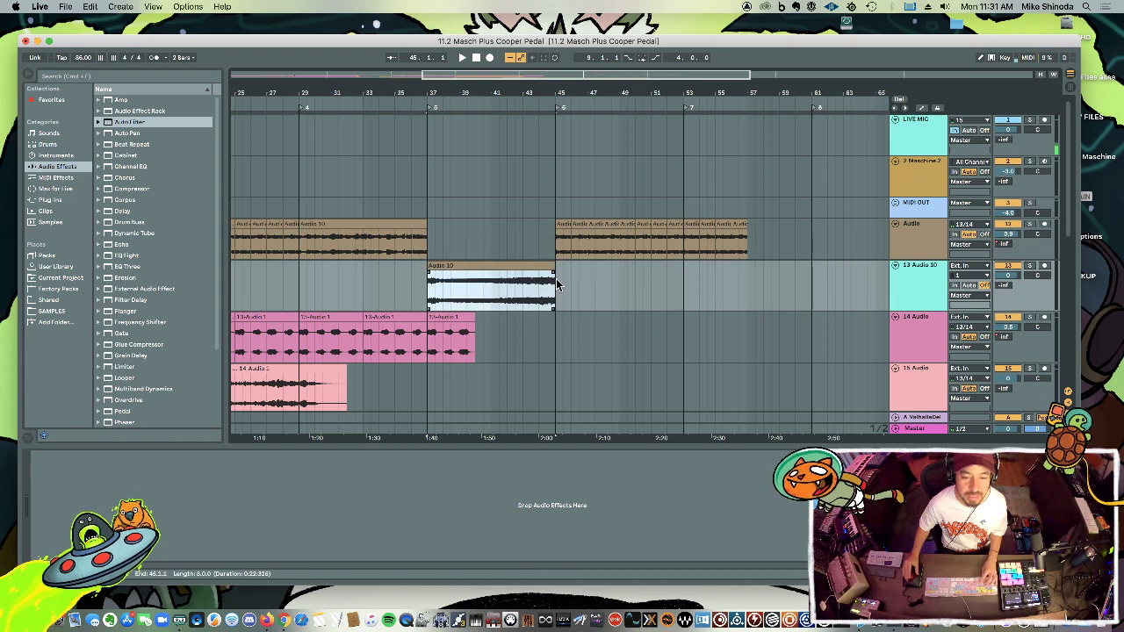
Lower the 13 Audio 10 track's volume to about -8.0 dB and check its automation lane during playback.
{"action": "left_click", "coordinate": [245, 175]}
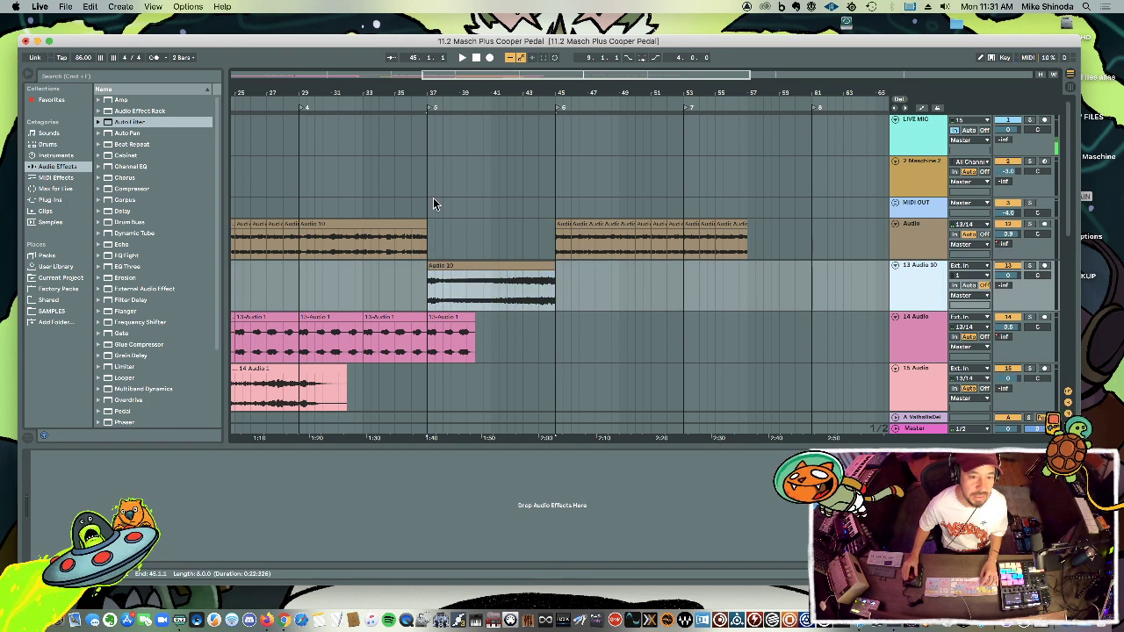
{"action": "mouse_move", "coordinate": [1011, 276]}
{"action": "left_mouse_down"}
{"action": "mouse_move", "coordinate": [1012, 264]}
{"action": "mouse_move", "coordinate": [1009, 278]}
{"action": "left_mouse_up"}
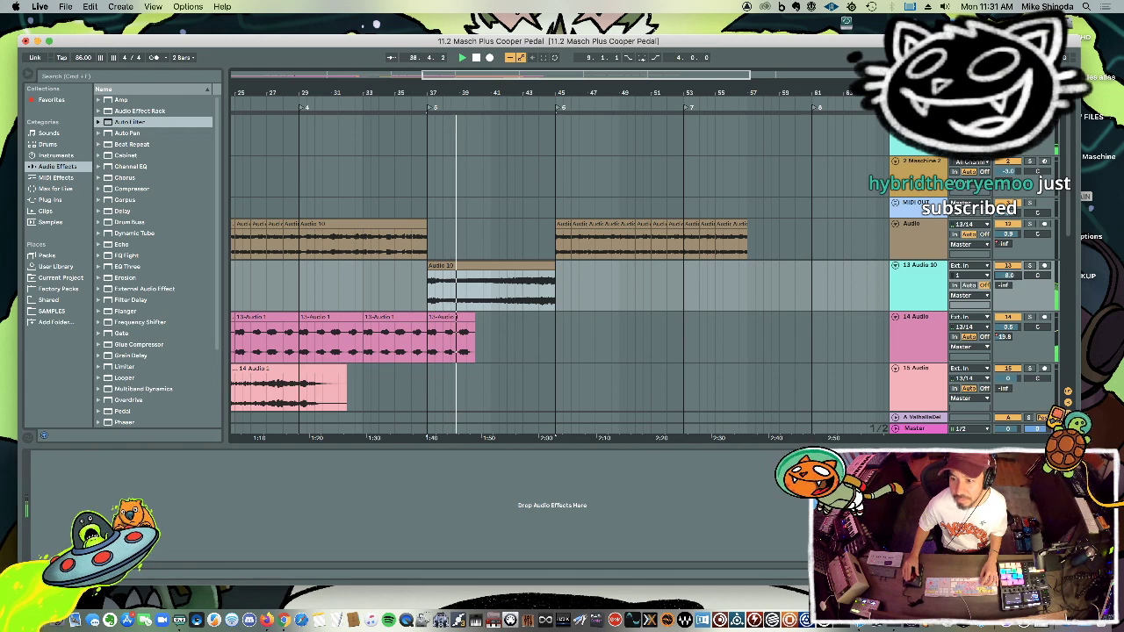
{"action": "key", "text": "a"}
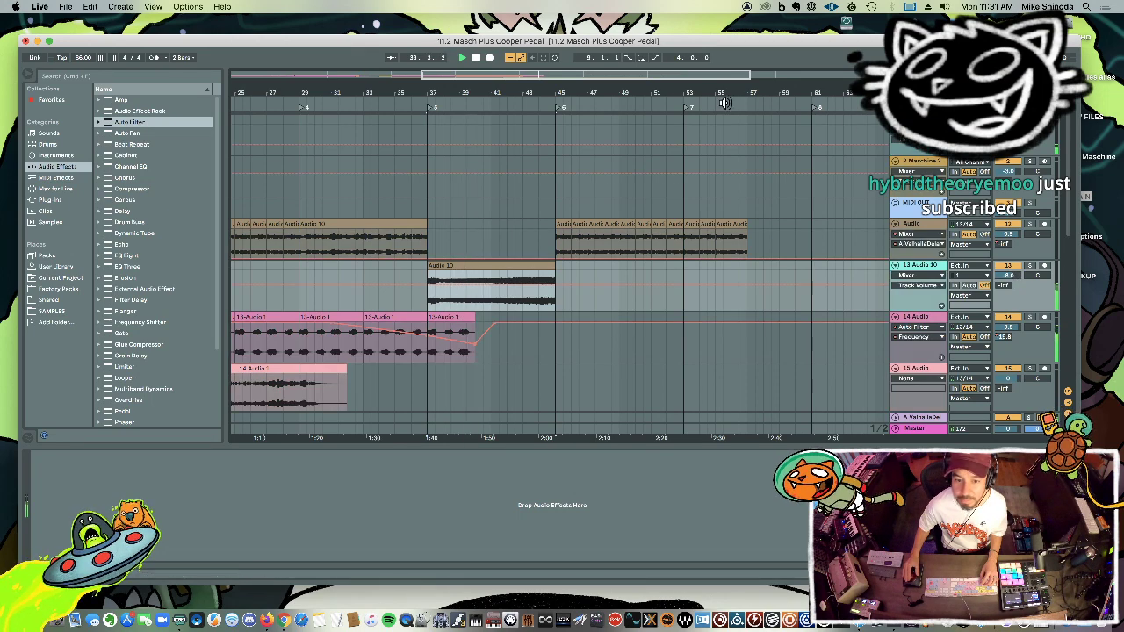
{"action": "key", "text": "plus"}
{"action": "key", "text": "plus"}
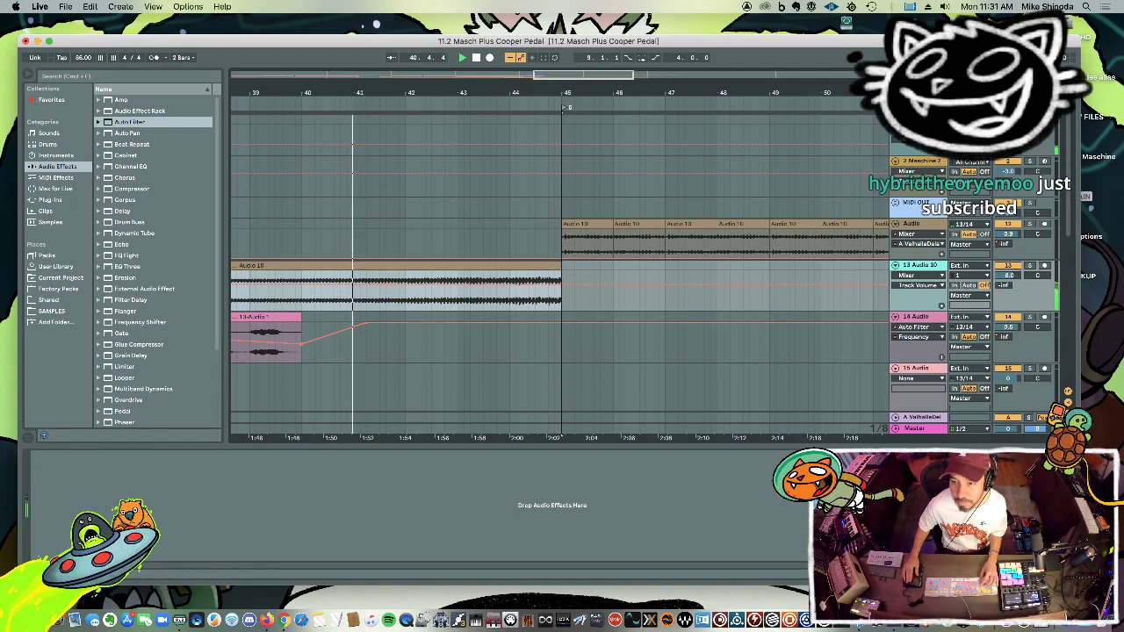
{"action": "left_click", "coordinate": [921, 109]}
{"action": "left_click_drag", "start_coordinate": [848, 88], "coordinate": [843, 51]}
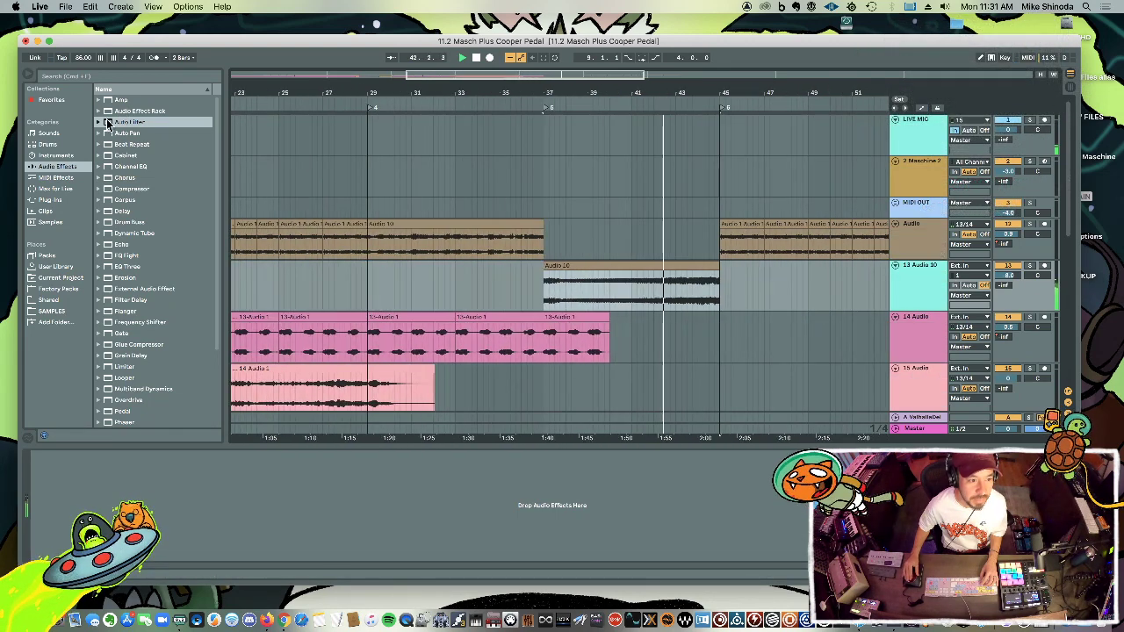
Stop playback, add an Auto Filter to the 13 Audio 10 track and set its frequency to about 18.9 kHz.
{"action": "left_click_drag", "start_coordinate": [110, 123], "coordinate": [165, 146]}
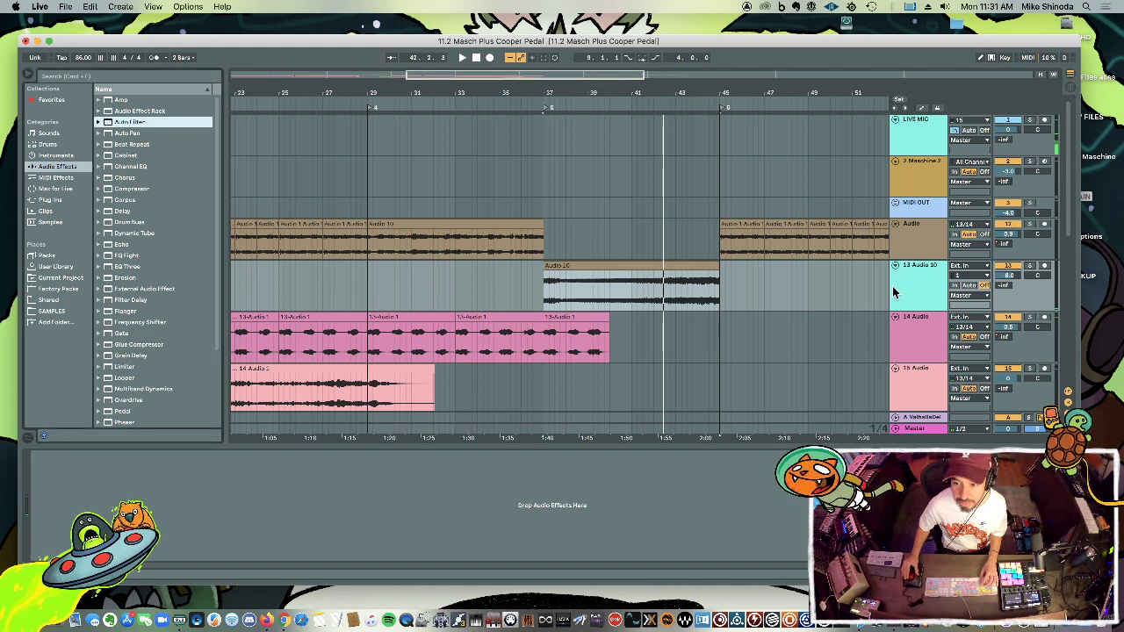
{"action": "left_click_drag", "start_coordinate": [913, 283], "coordinate": [913, 284]}
{"action": "left_click_drag", "start_coordinate": [201, 489], "coordinate": [201, 465]}
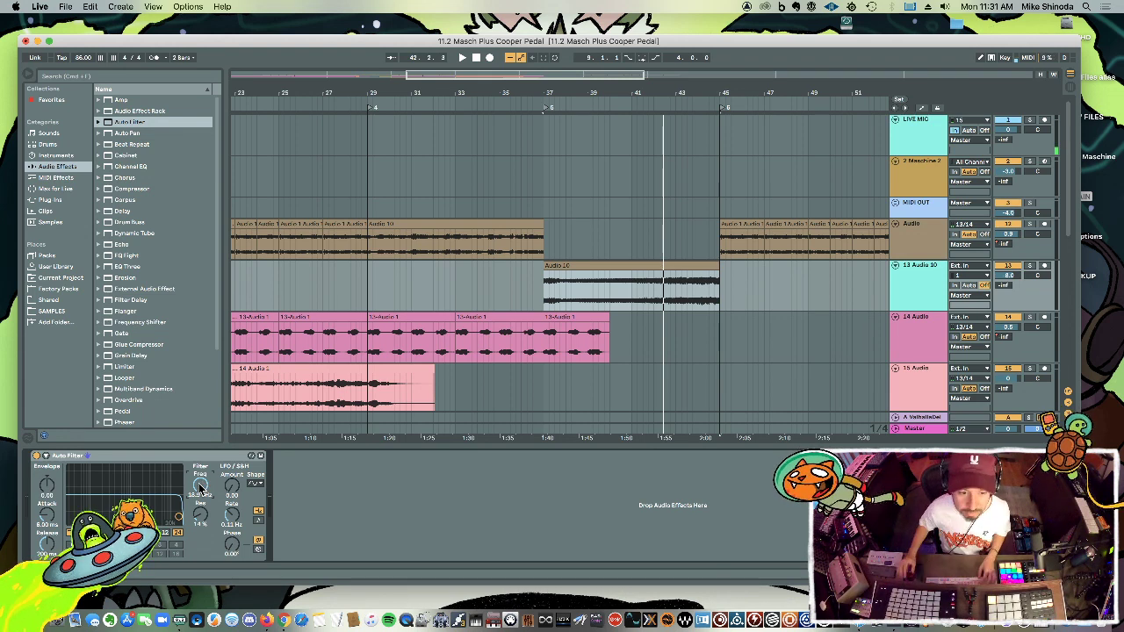
Try recording a filter frequency sweep on 13 Audio 10 from bar 37.
{"action": "left_click", "coordinate": [545, 289]}
{"action": "key", "text": "space"}
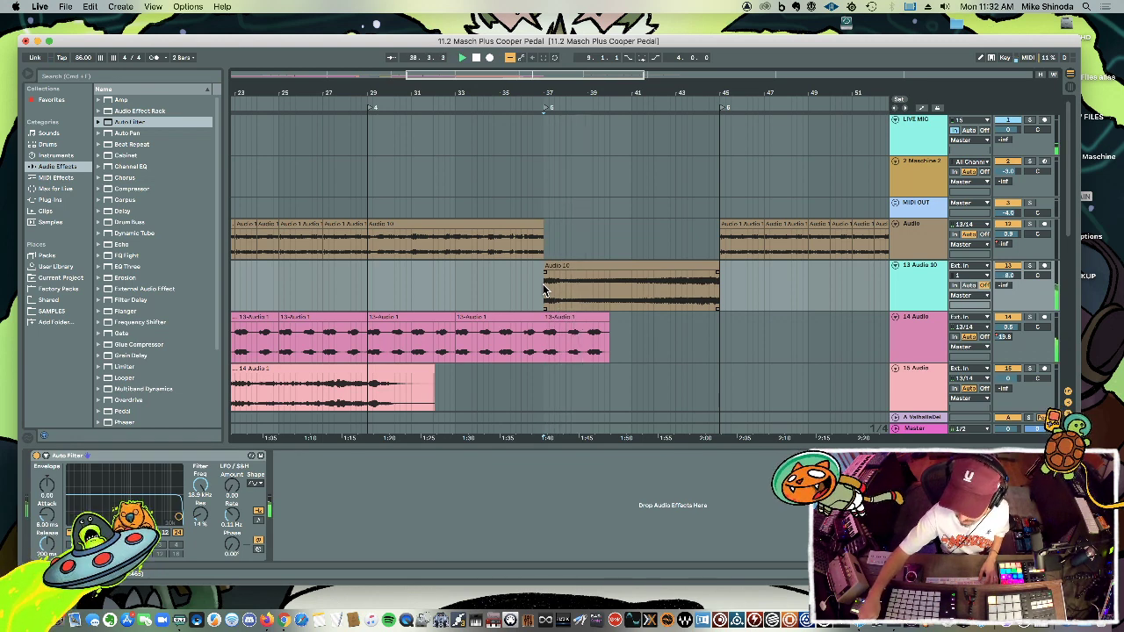
{"action": "key", "text": "F9"}
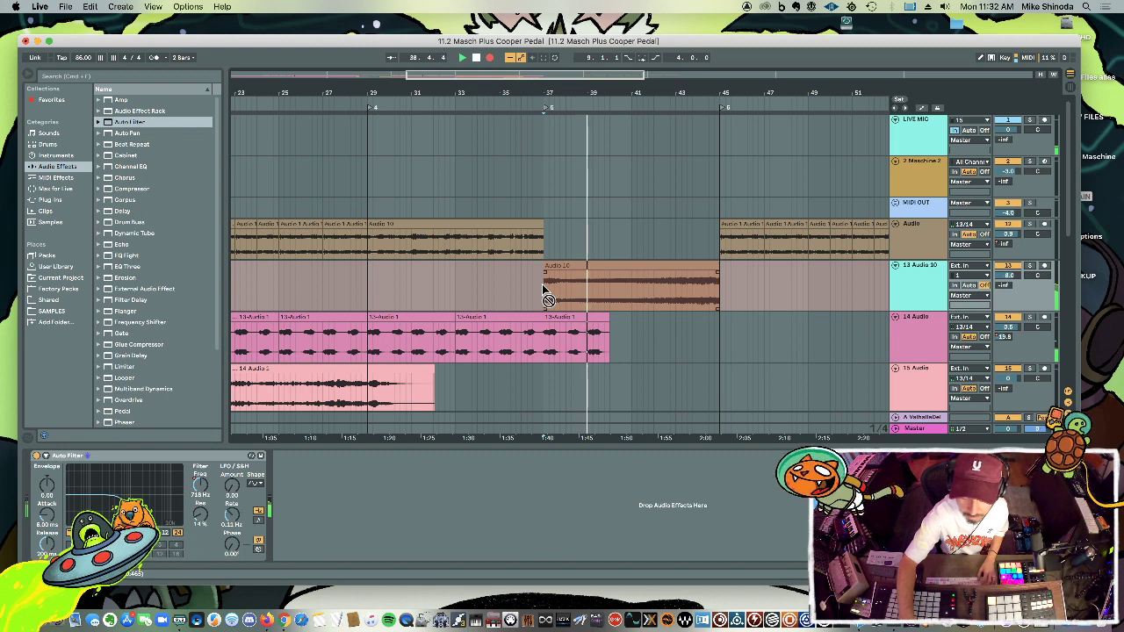
{"action": "key", "text": "space"}
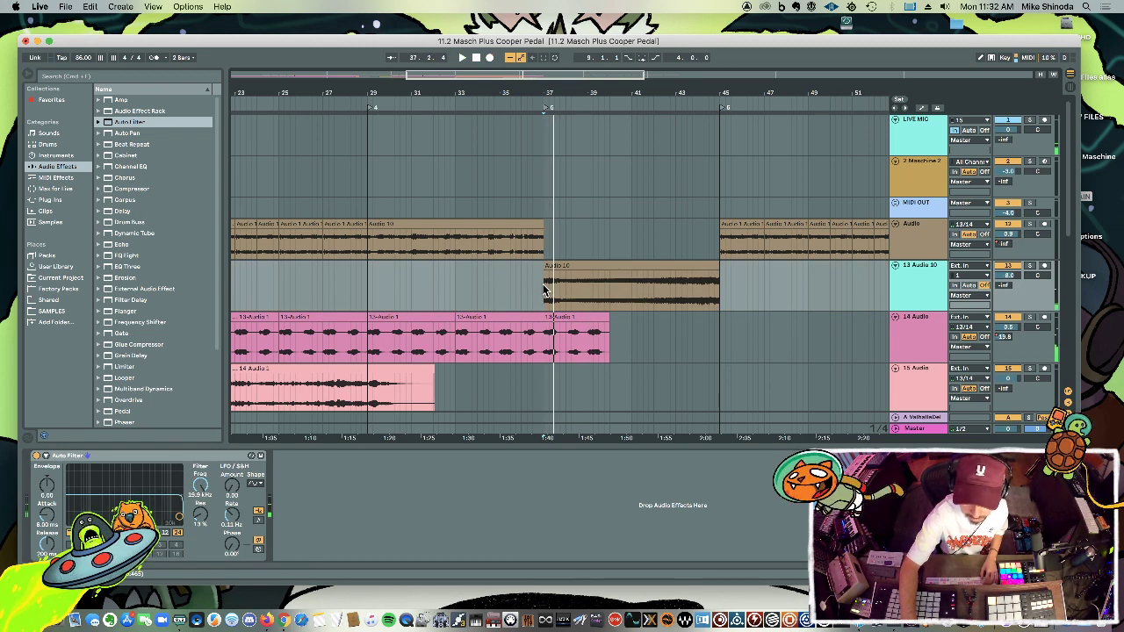
Record the Auto Filter frequency sweeping down and back up across bars 37 to 45 on 13 Audio 10, check the automation curve and end recording.
{"action": "key", "text": "F9"}
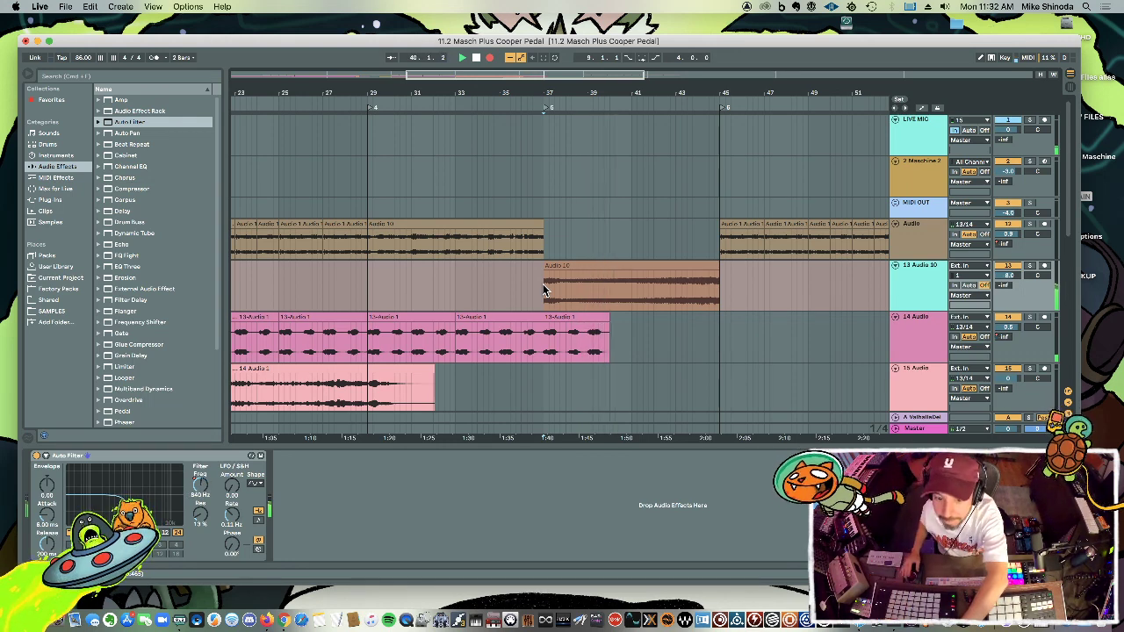
{"action": "left_click", "coordinate": [921, 108]}
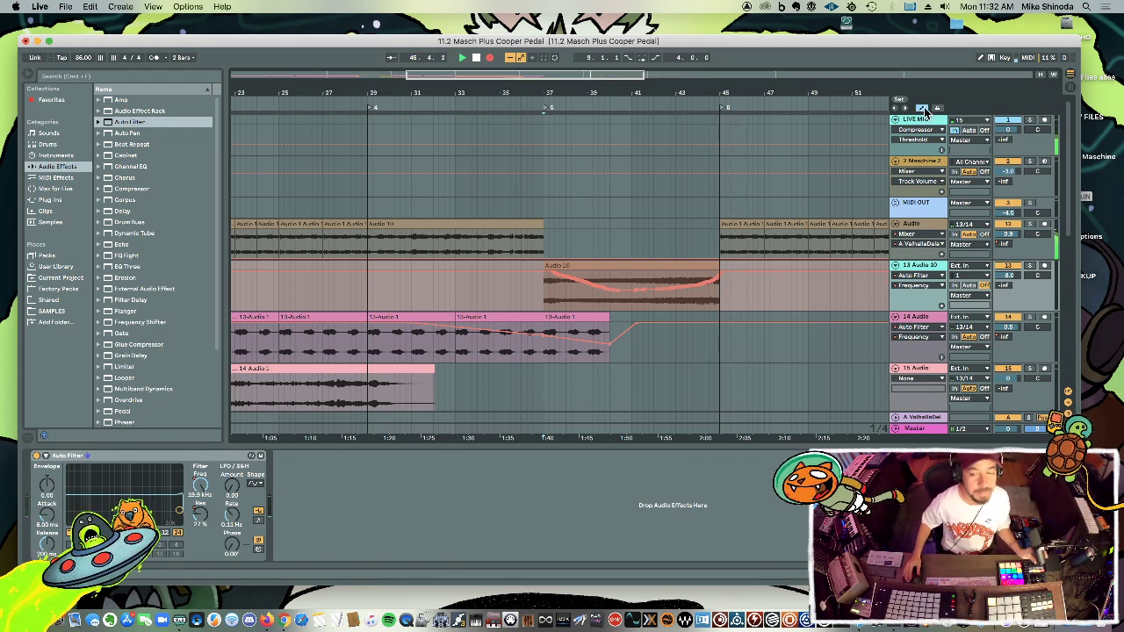
{"action": "key", "text": "a"}
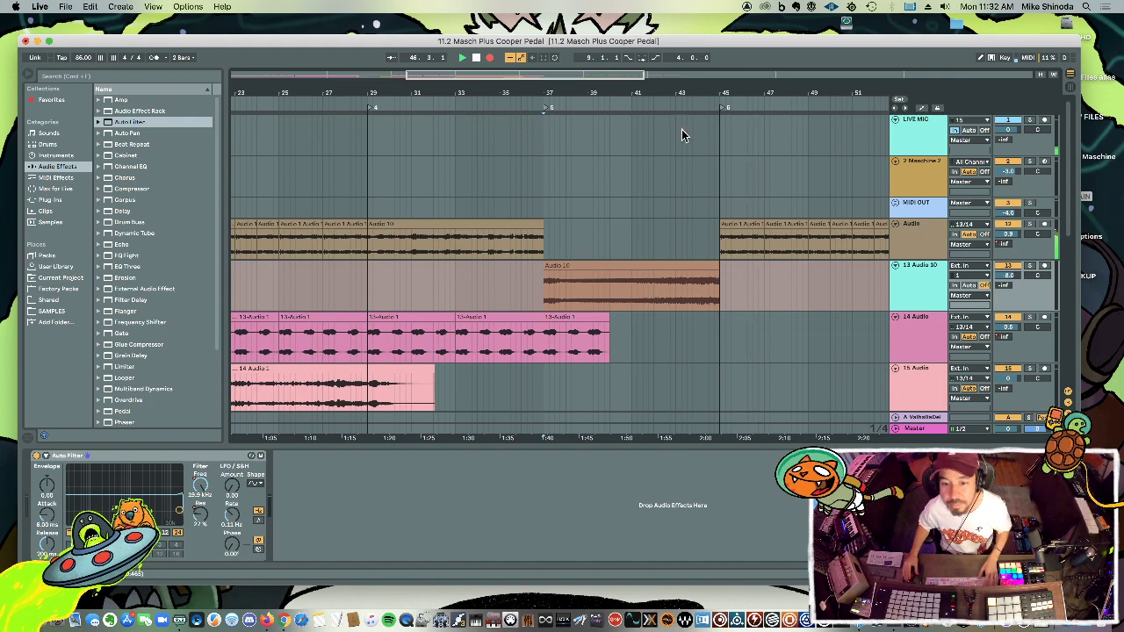
{"action": "scroll", "coordinate": [642, 165], "scroll_direction": "down", "scroll_amount": 5}
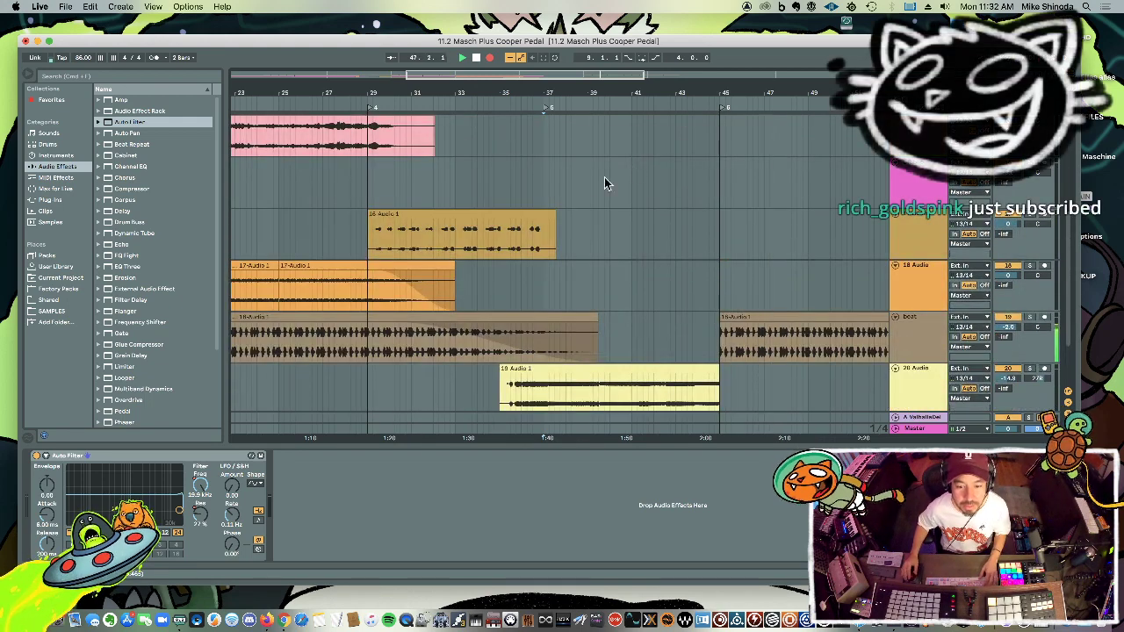
{"action": "scroll", "coordinate": [606, 175], "scroll_direction": "up", "scroll_amount": 3}
{"action": "scroll", "coordinate": [589, 180], "scroll_direction": "up", "scroll_amount": 2}
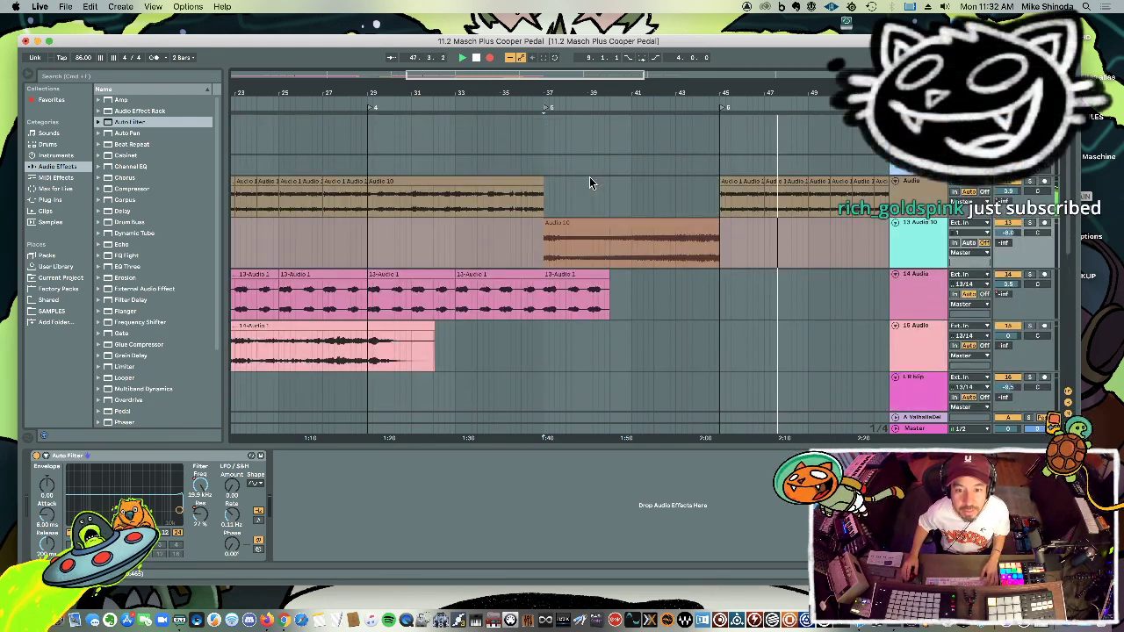
{"action": "left_click", "coordinate": [510, 243]}
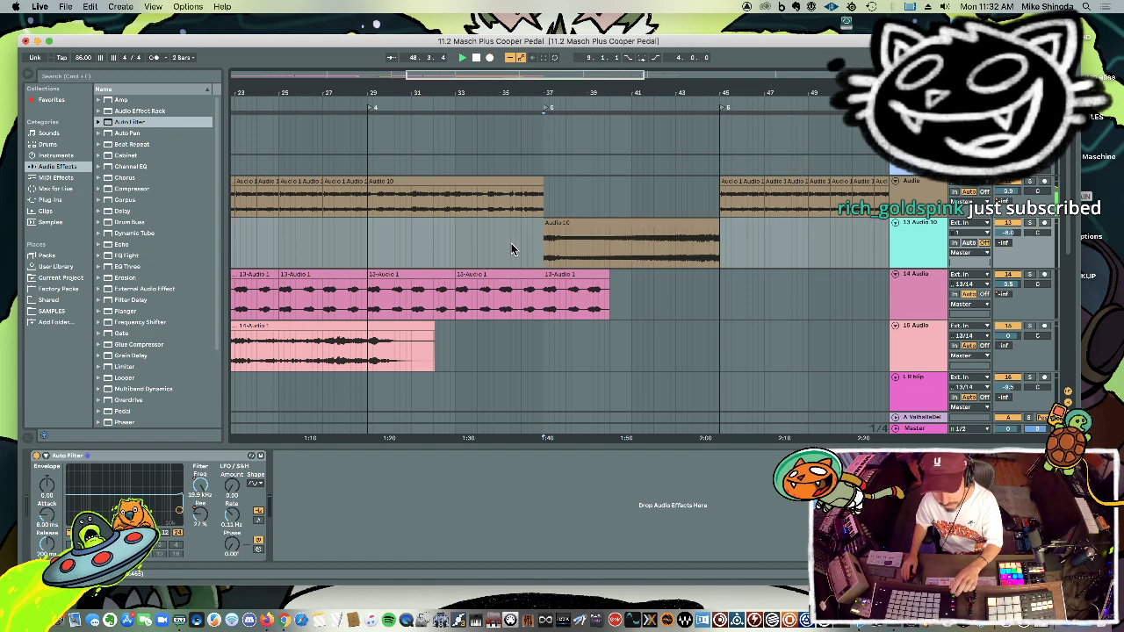
Play from about bar 34 and remove the end of 17 Audio's clip past bar 37.
{"action": "left_click", "coordinate": [484, 243]}
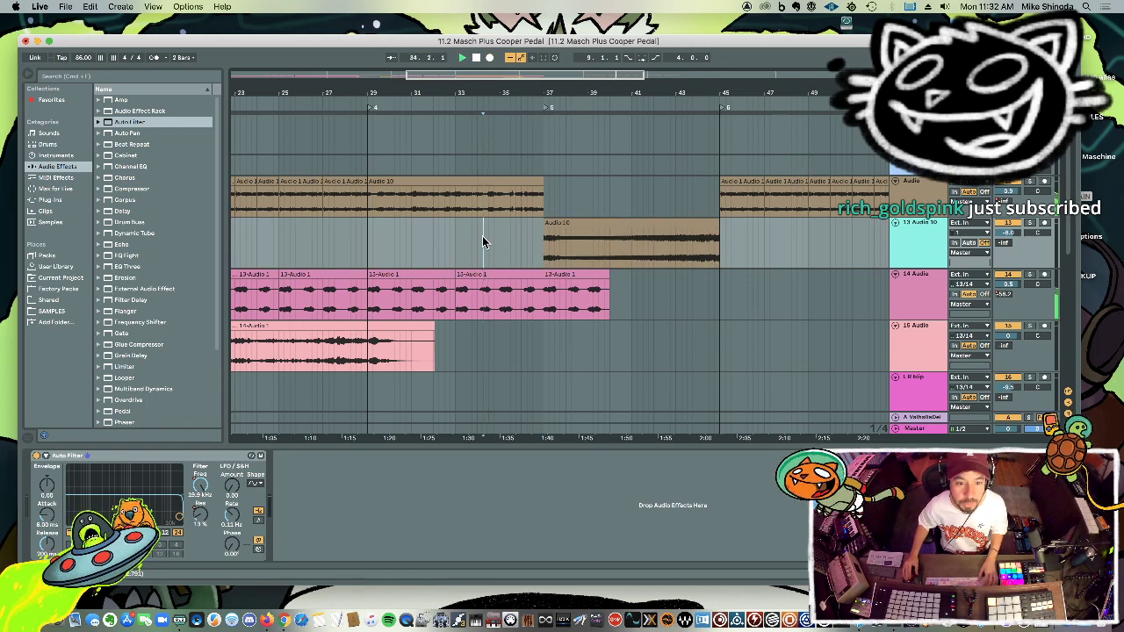
{"action": "scroll", "coordinate": [493, 244], "scroll_direction": "down", "scroll_amount": 5}
{"action": "scroll", "coordinate": [490, 241], "scroll_direction": "up", "scroll_amount": 2}
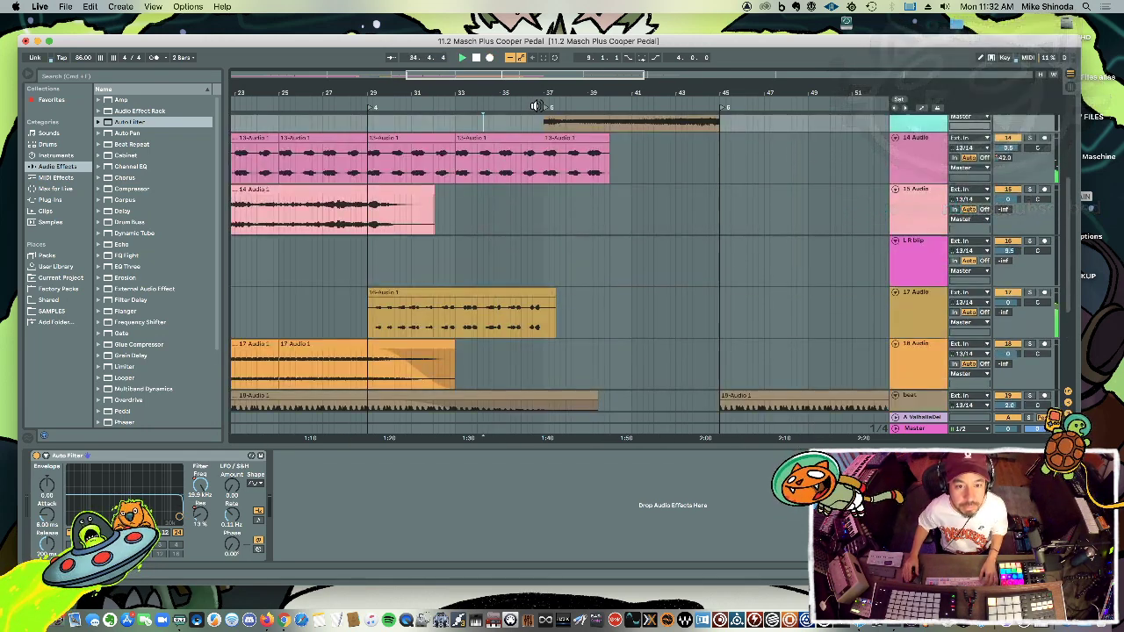
{"action": "left_click_drag", "start_coordinate": [539, 93], "coordinate": [536, 72]}
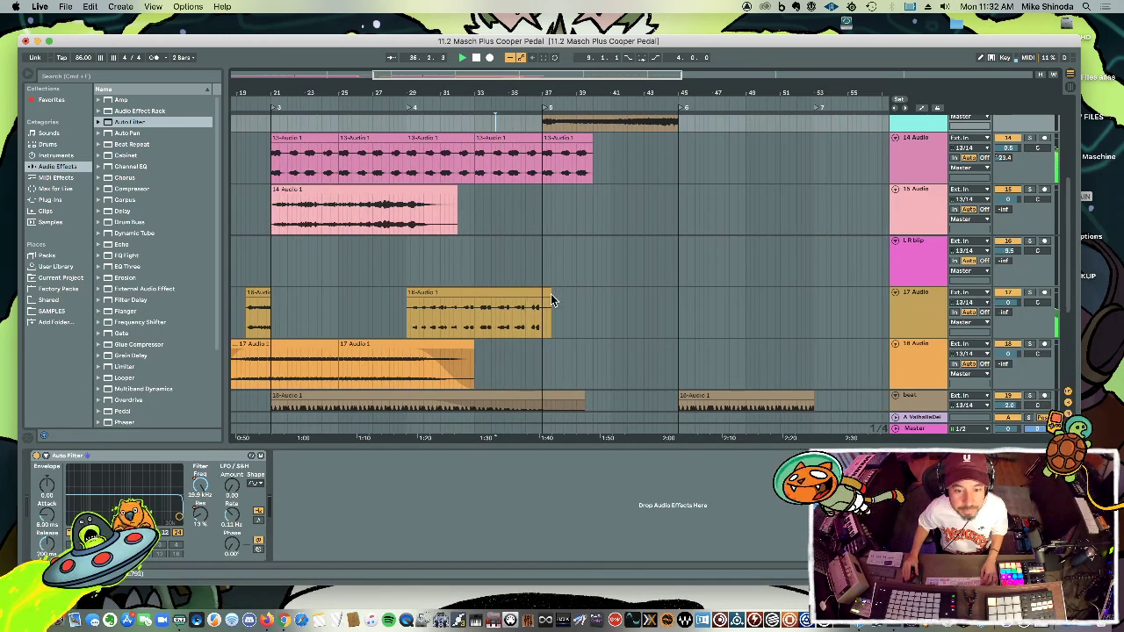
{"action": "left_click_drag", "start_coordinate": [544, 313], "coordinate": [571, 310]}
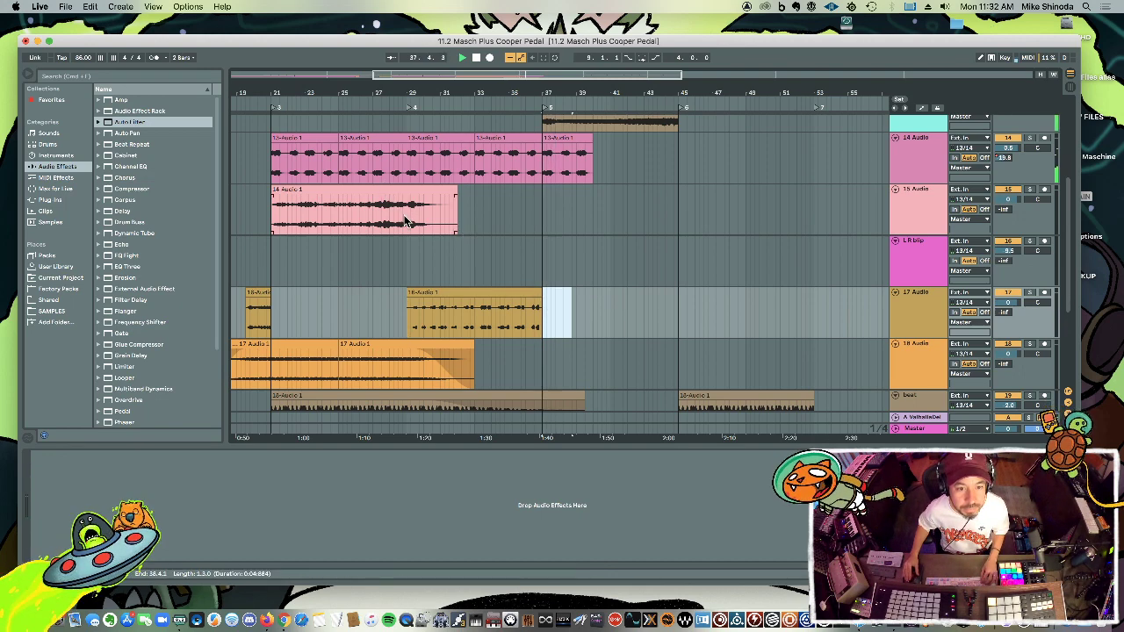
Solo 20 Audio briefly during playback and raise its volume to about -13.9 dB.
{"action": "scroll", "coordinate": [611, 209], "scroll_direction": "up", "scroll_amount": 2}
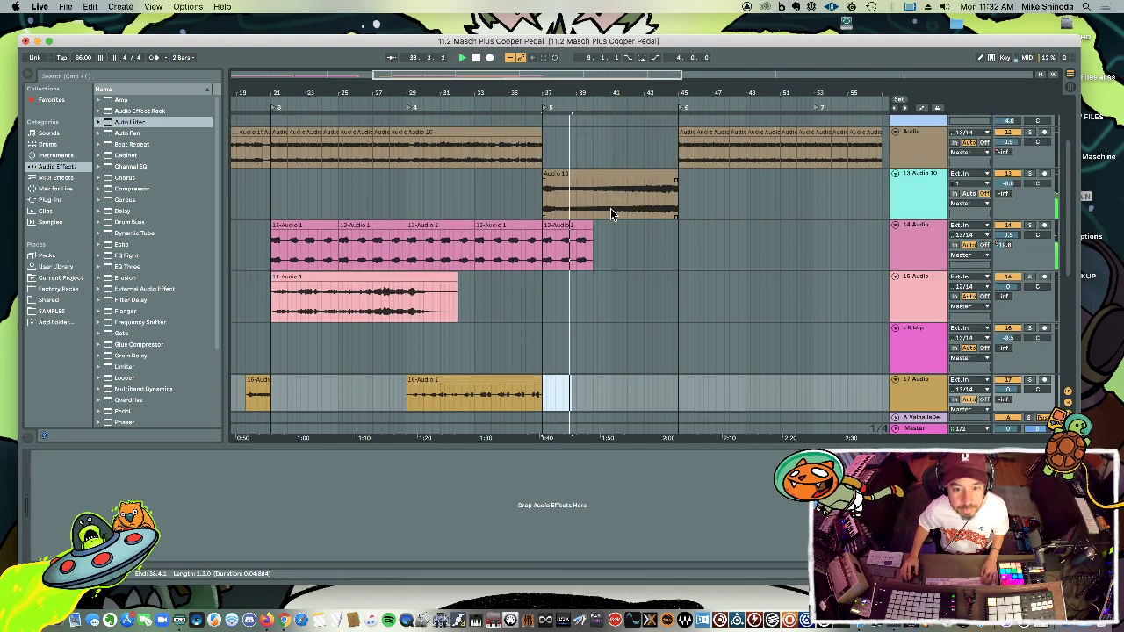
{"action": "scroll", "coordinate": [610, 208], "scroll_direction": "down", "scroll_amount": 5}
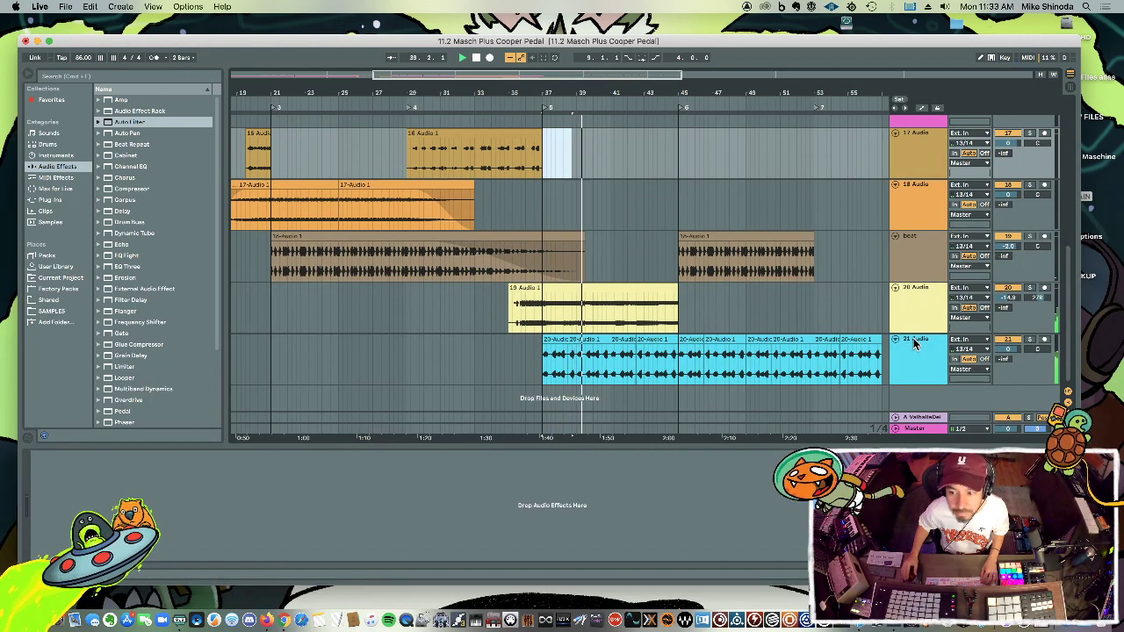
{"action": "left_click", "coordinate": [1031, 288]}
{"action": "left_click", "coordinate": [1031, 289]}
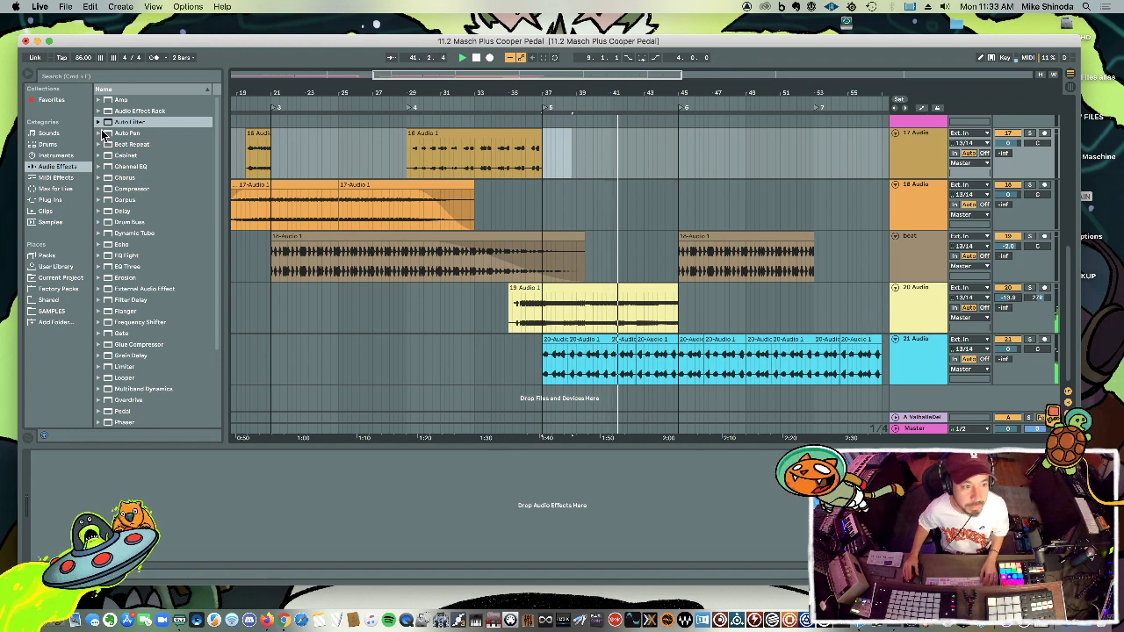
Add an Auto Filter to the 21 Audio track as a high-pass at 124 Hz and play from just before bar 37.
{"action": "left_click_drag", "start_coordinate": [109, 126], "coordinate": [926, 348]}
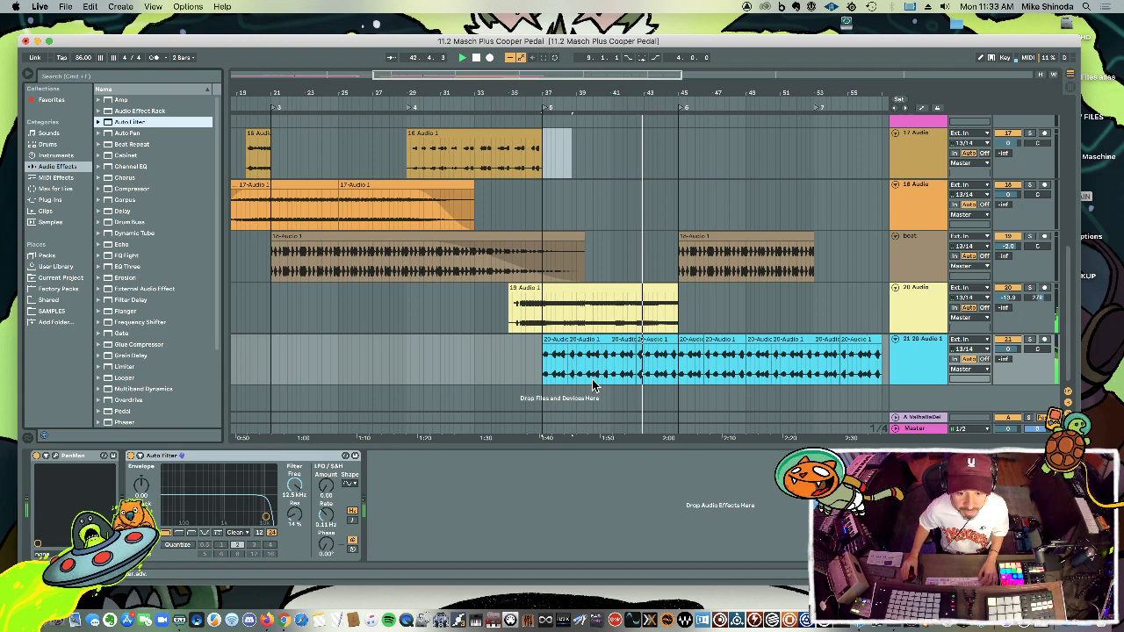
{"action": "left_click", "coordinate": [538, 366]}
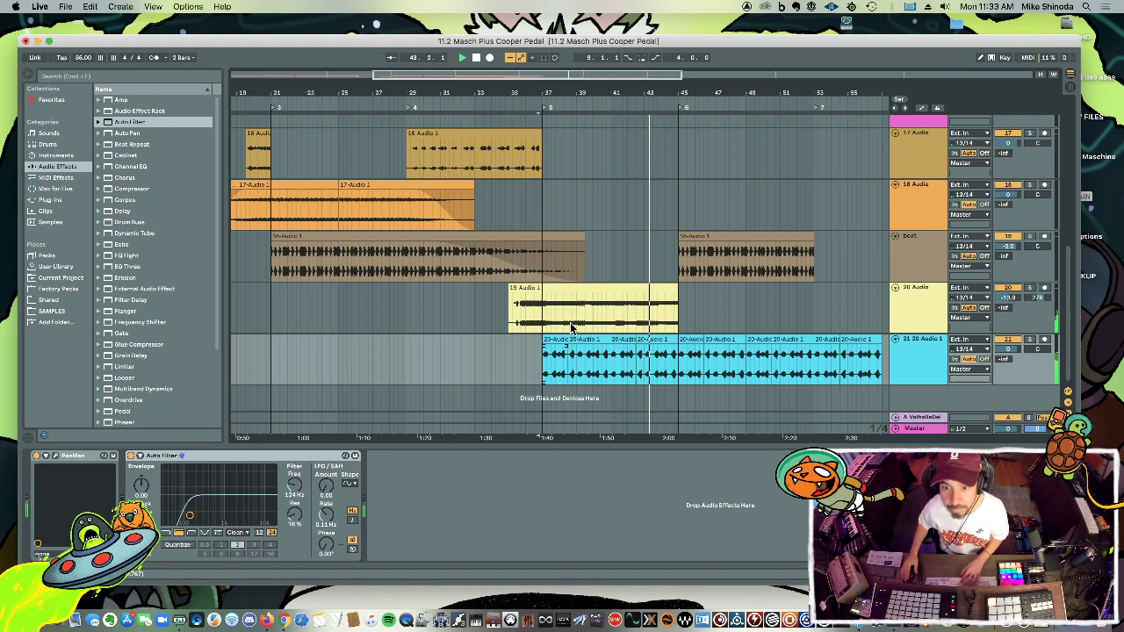
Trim the ends of the 20 Audio and 13 Audio 10 clips to just before bar 45 and play from about beat 43.4.
{"action": "left_click_drag", "start_coordinate": [714, 93], "coordinate": [702, 113]}
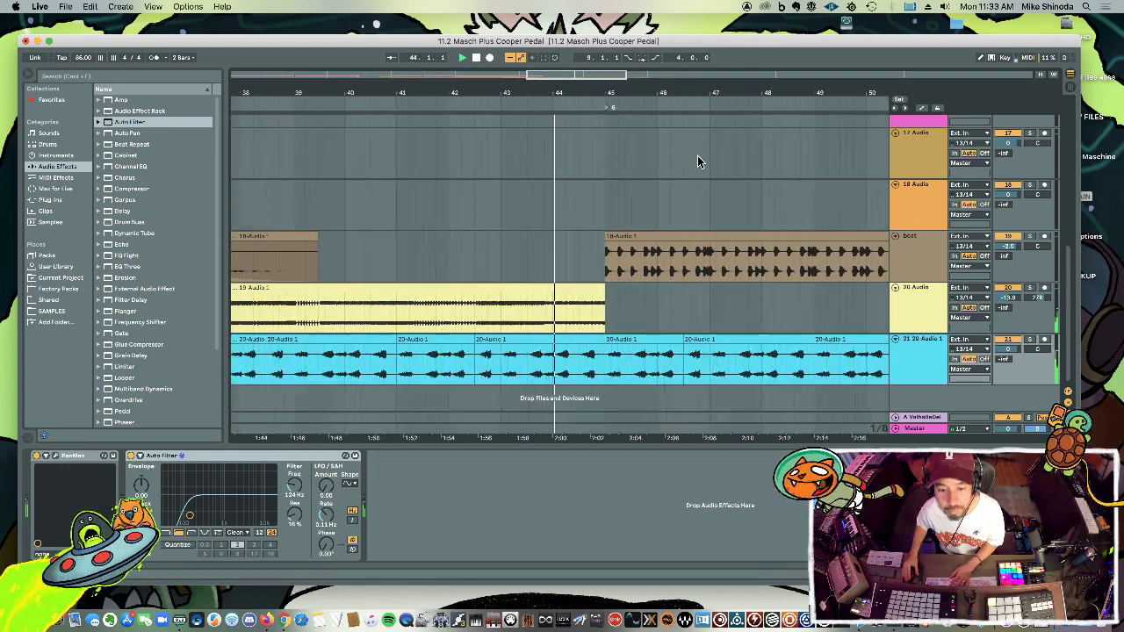
{"action": "left_click_drag", "start_coordinate": [578, 326], "coordinate": [592, 288]}
{"action": "scroll", "coordinate": [625, 321], "scroll_direction": "up", "scroll_amount": 10}
{"action": "key", "text": "Delete"}
{"action": "left_click", "coordinate": [541, 225]}
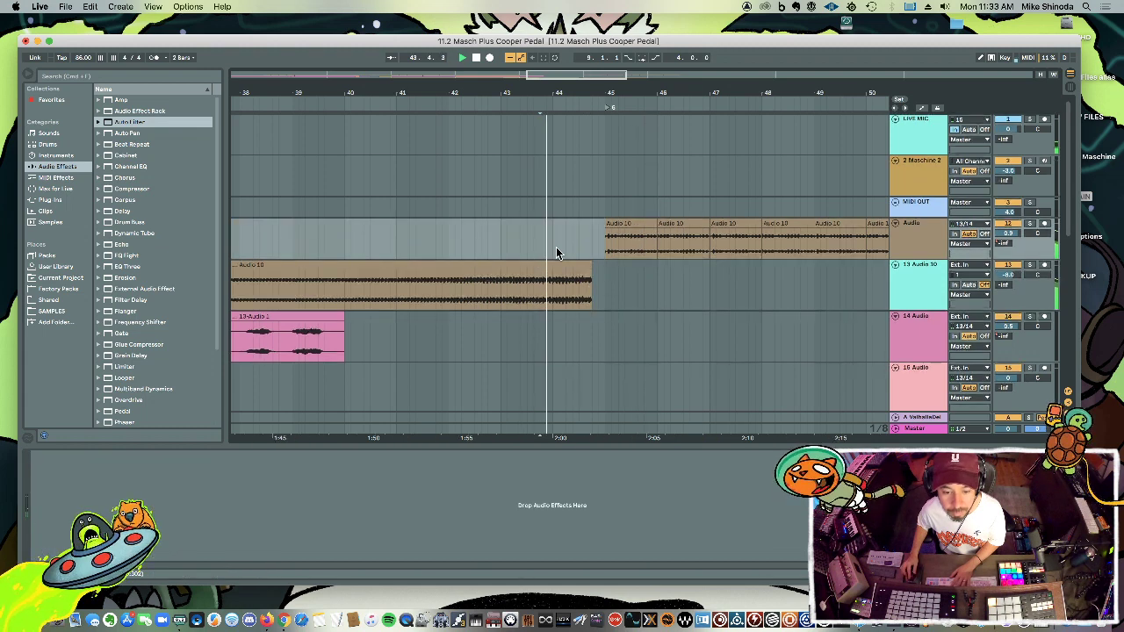
{"action": "scroll", "coordinate": [557, 247], "scroll_direction": "down", "scroll_amount": 10}
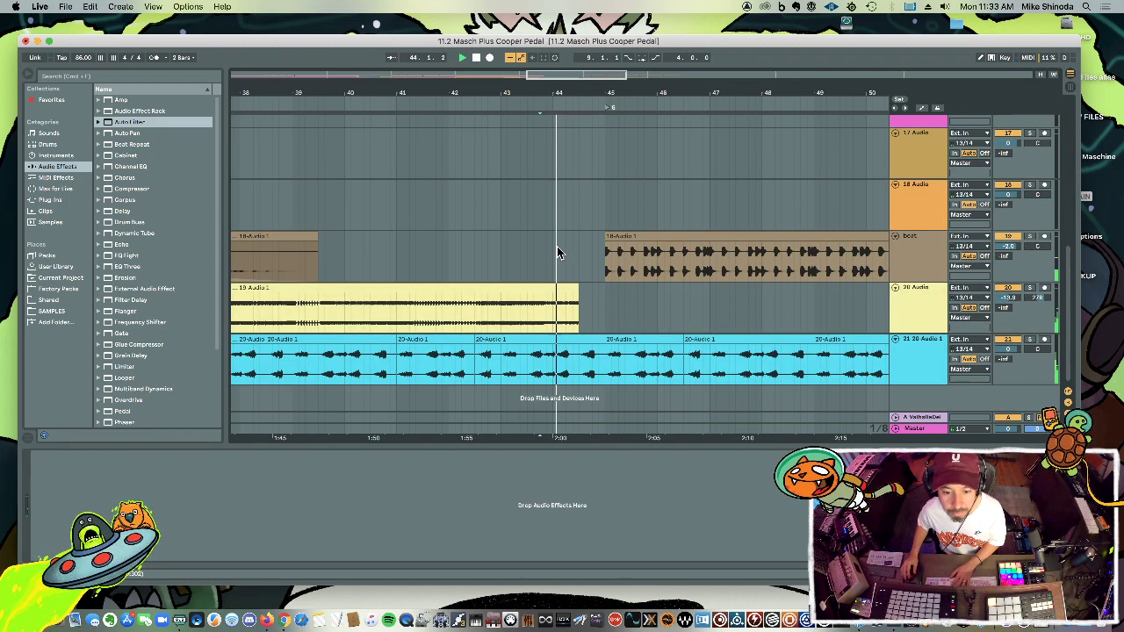
Remove the end of the 21 Audio clip just before bar 45 and play the transition.
{"action": "left_click", "coordinate": [569, 378]}
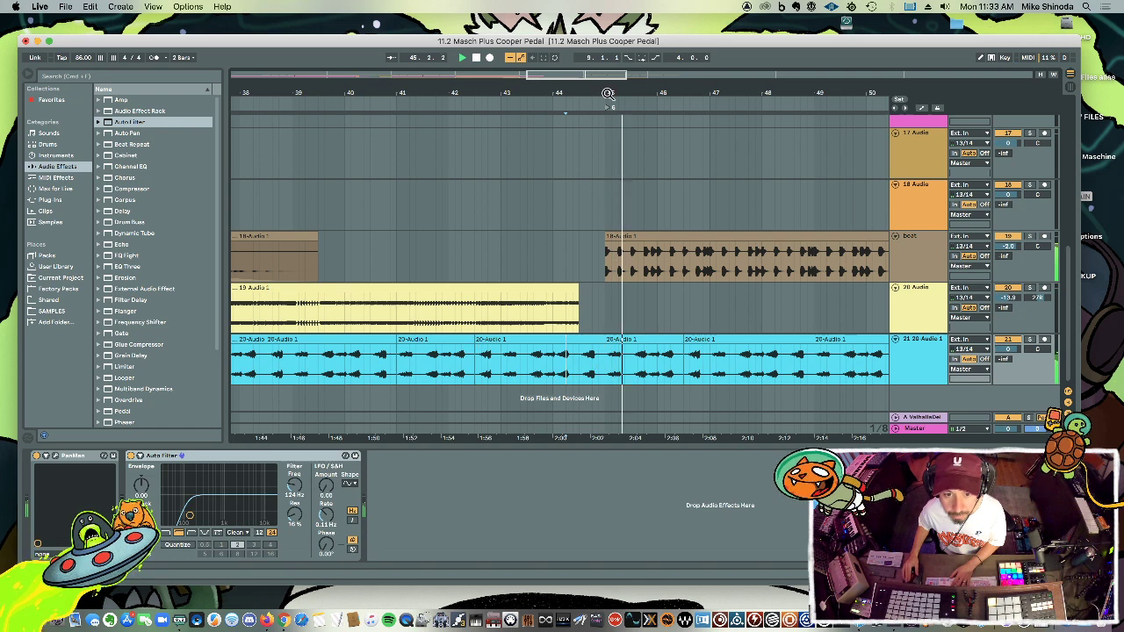
{"action": "left_click_drag", "start_coordinate": [598, 92], "coordinate": [591, 258]}
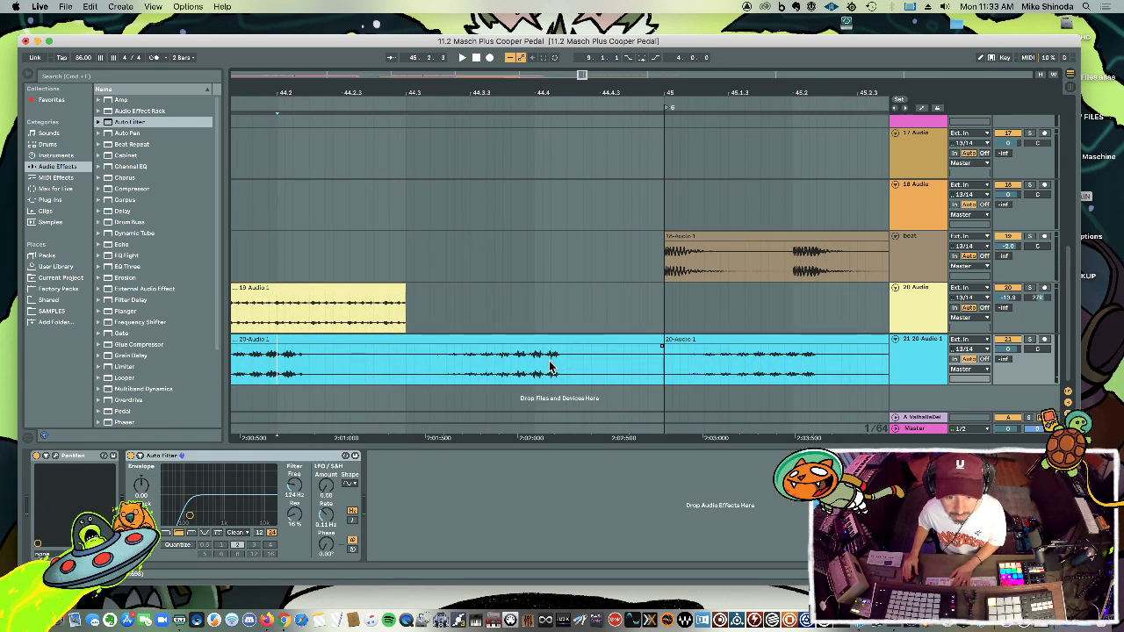
{"action": "left_click_drag", "start_coordinate": [561, 367], "coordinate": [673, 367]}
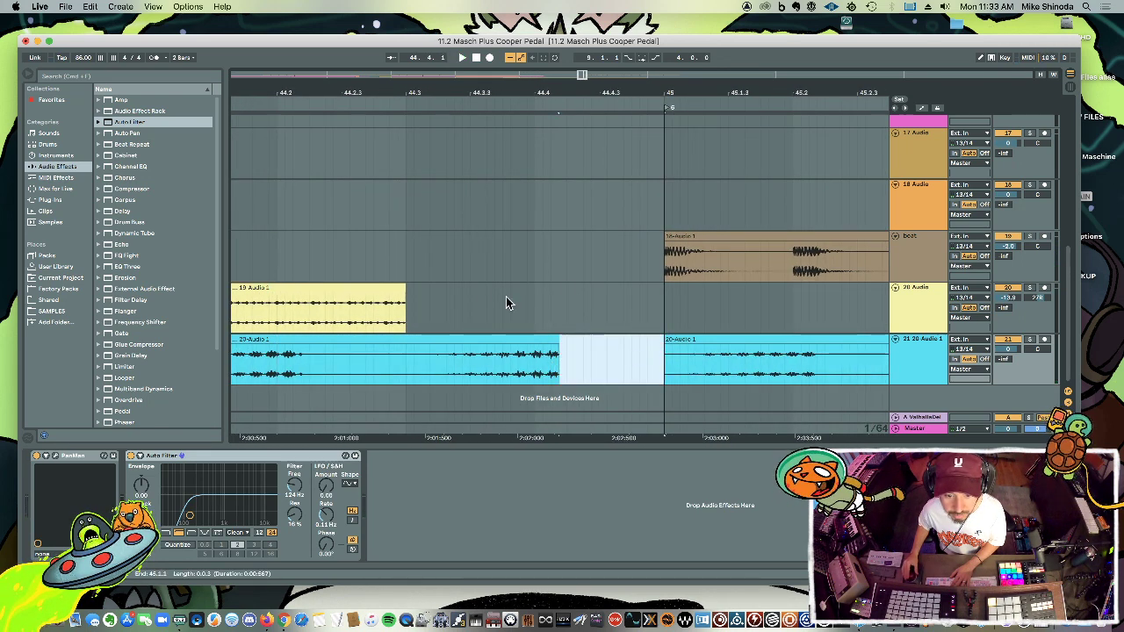
{"action": "key", "text": "Delete"}
{"action": "key", "text": "space"}
{"action": "scroll", "coordinate": [439, 219], "scroll_direction": "up", "scroll_amount": 5}
{"action": "scroll", "coordinate": [481, 239], "scroll_direction": "down", "scroll_amount": 5}
{"action": "scroll", "coordinate": [481, 239], "scroll_direction": "up", "scroll_amount": 3}
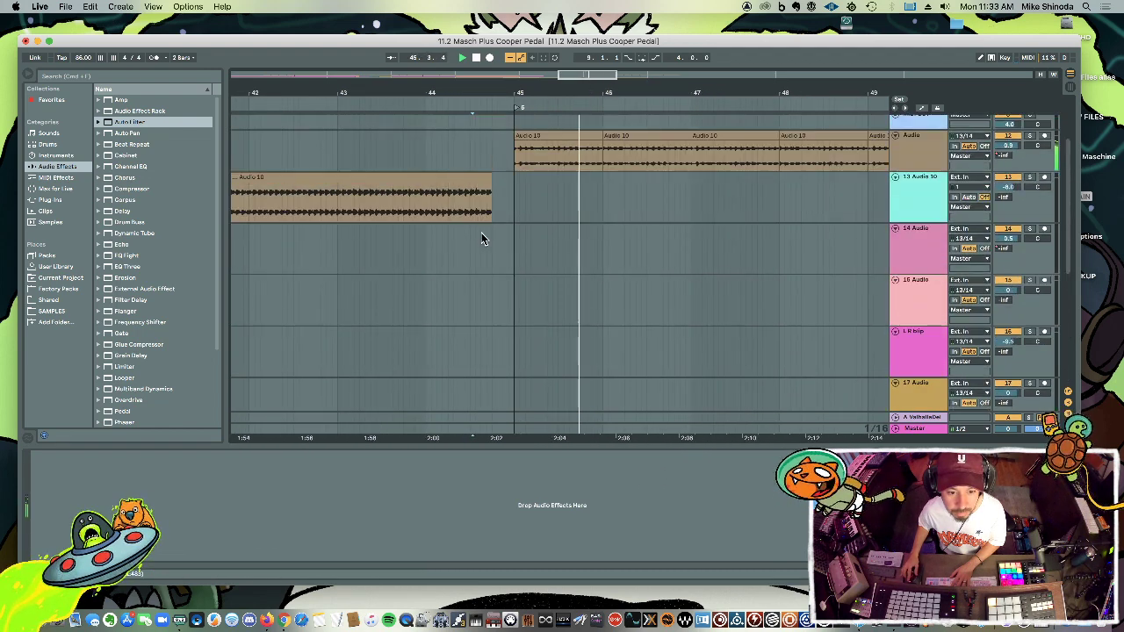
Replay the transition from about beat 43.4 and raise 21 Audio's Auto Filter frequency to 208 Hz.
{"action": "left_click", "coordinate": [409, 246]}
{"action": "key", "text": "space"}
{"action": "scroll", "coordinate": [409, 267], "scroll_direction": "down", "scroll_amount": 5}
{"action": "key", "text": "space"}
{"action": "scroll", "coordinate": [415, 256], "scroll_direction": "up", "scroll_amount": 3}
{"action": "scroll", "coordinate": [415, 256], "scroll_direction": "down", "scroll_amount": 3}
{"action": "key", "text": "space"}
{"action": "left_click", "coordinate": [387, 369]}
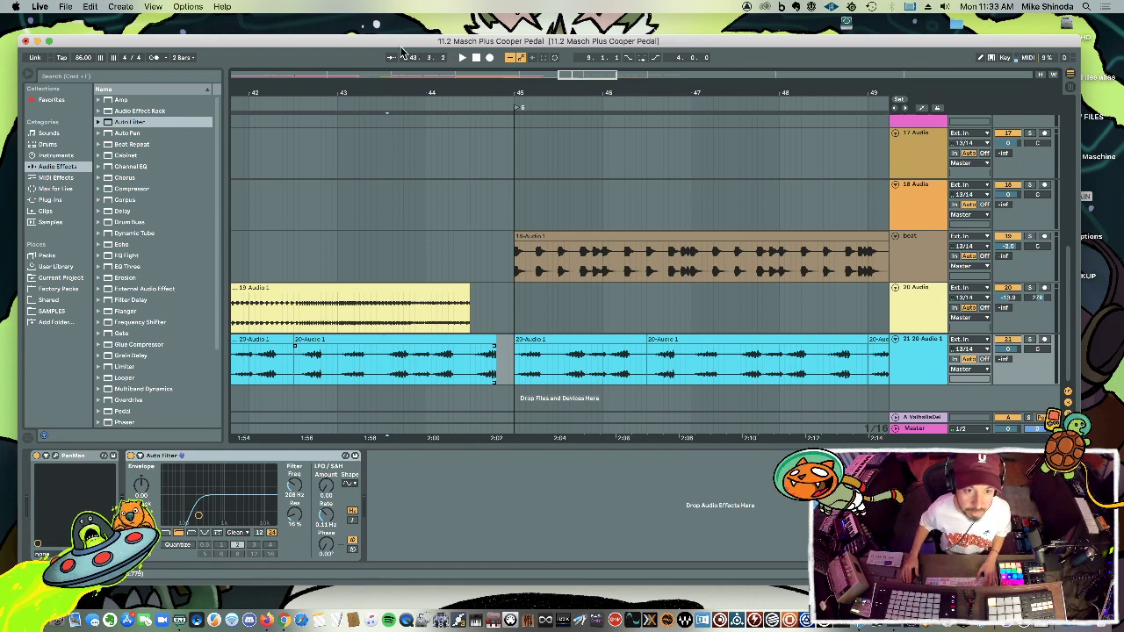
Record a filter frequency sweep on 21 Audio from about bar 36 to bar 46, bringing it down to about 26 Hz.
{"action": "left_click_drag", "start_coordinate": [424, 91], "coordinate": [502, 46]}
{"action": "left_click", "coordinate": [286, 190]}
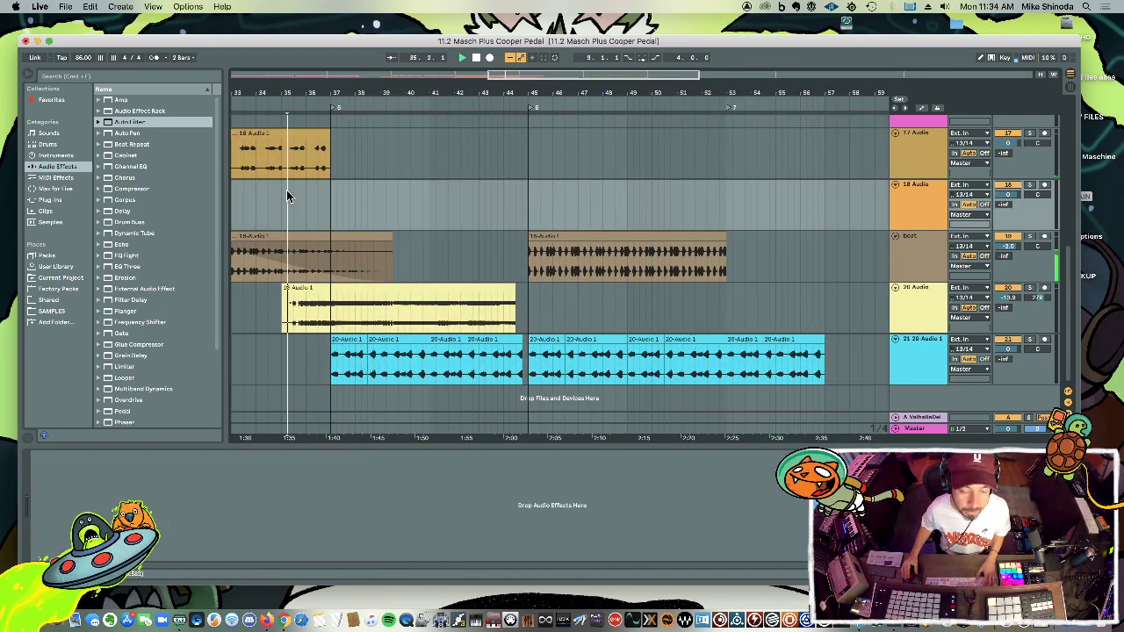
{"action": "key", "text": "space"}
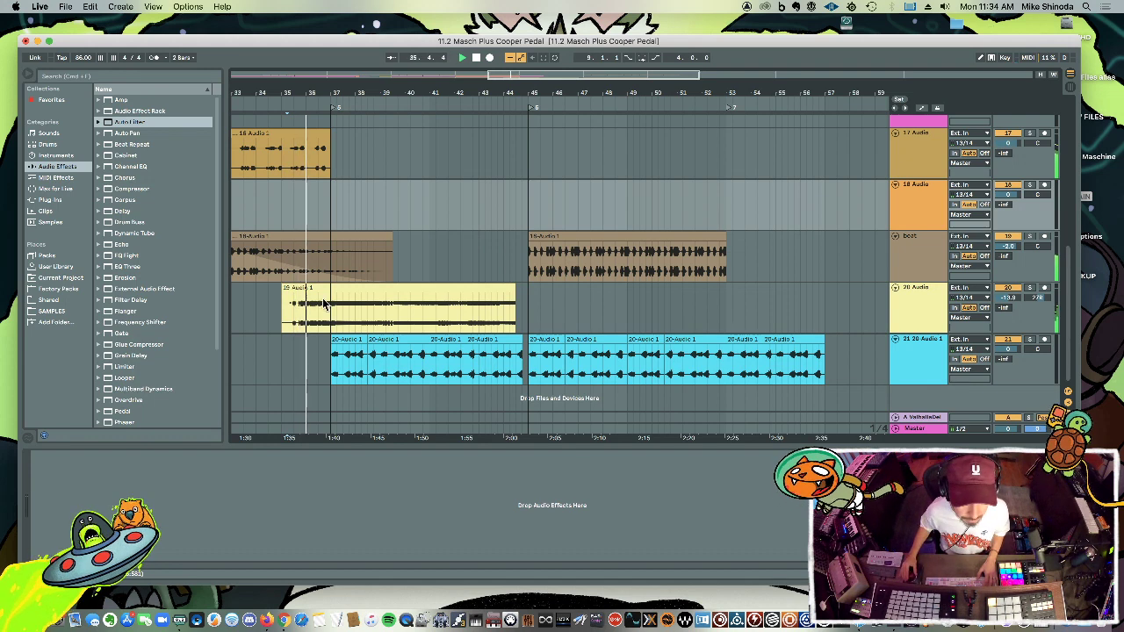
{"action": "left_click", "coordinate": [306, 356]}
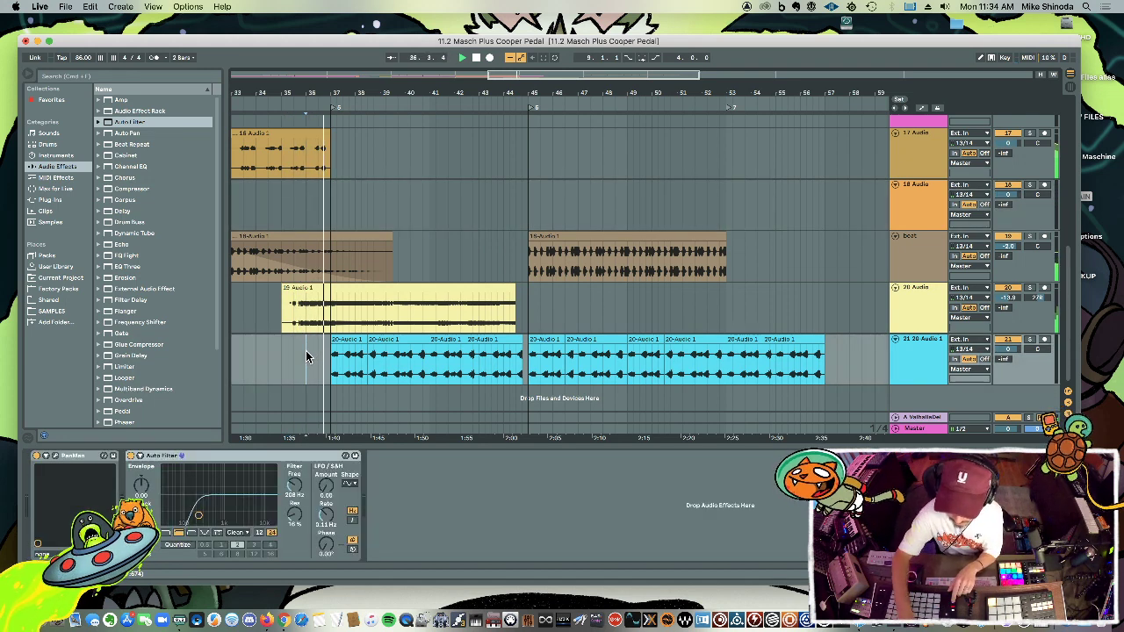
{"action": "key", "text": "F9"}
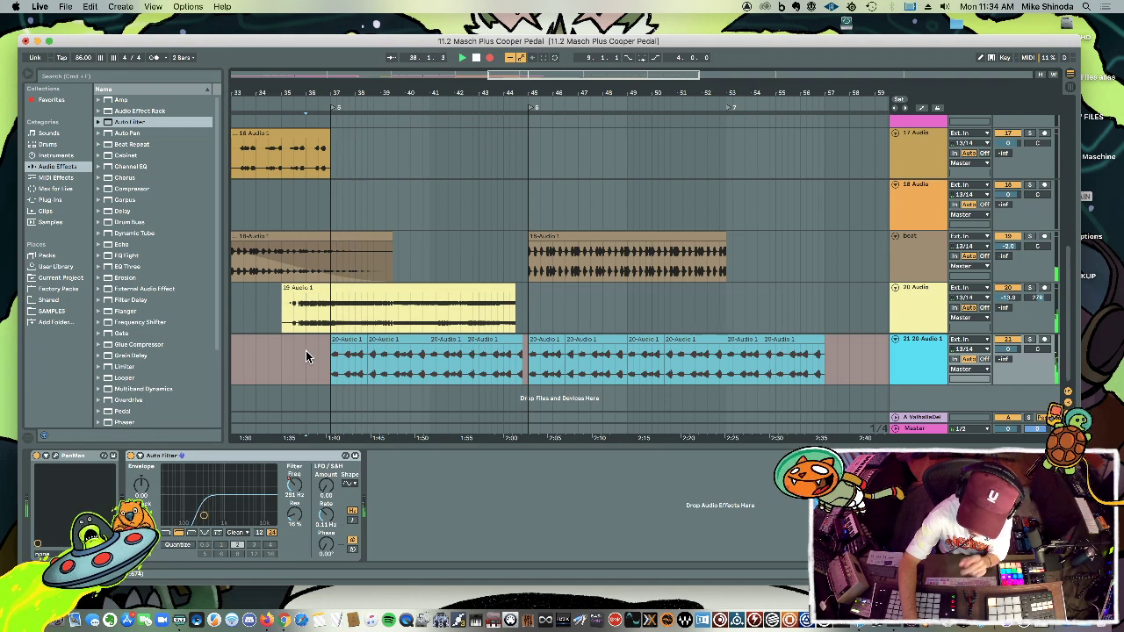
{"action": "key", "text": "space"}
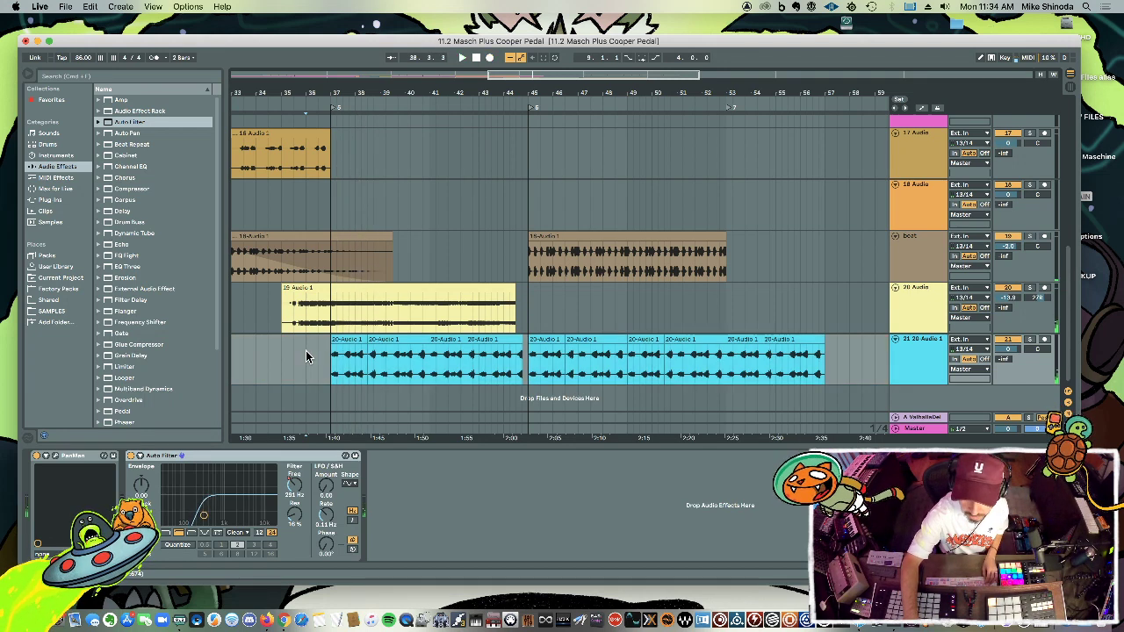
{"action": "key", "text": "F9"}
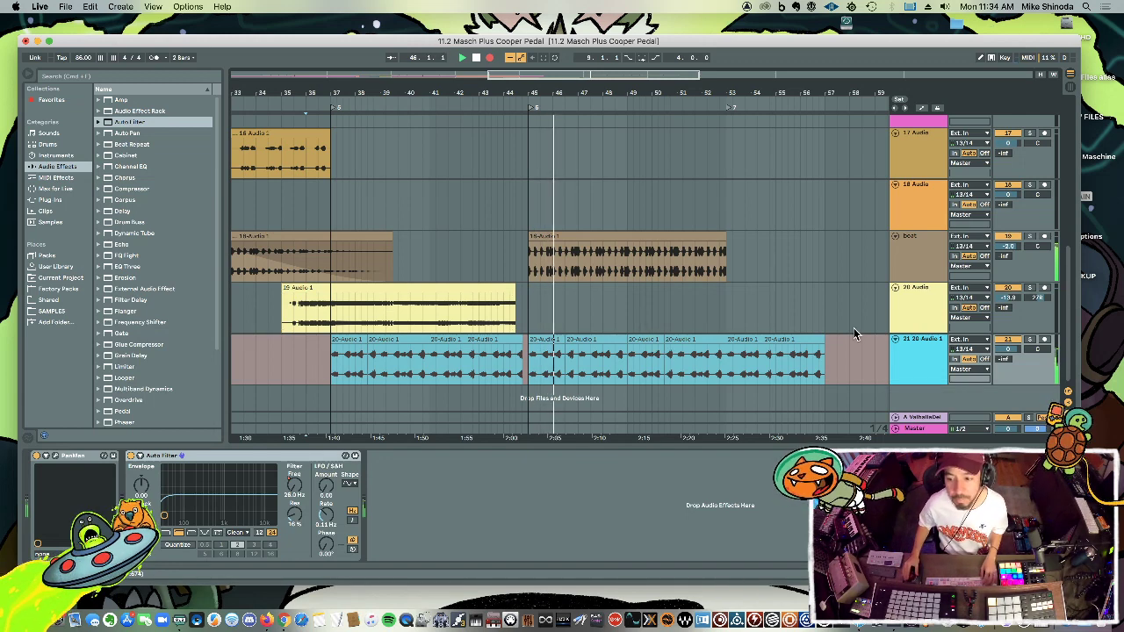
{"action": "key", "text": "F9"}
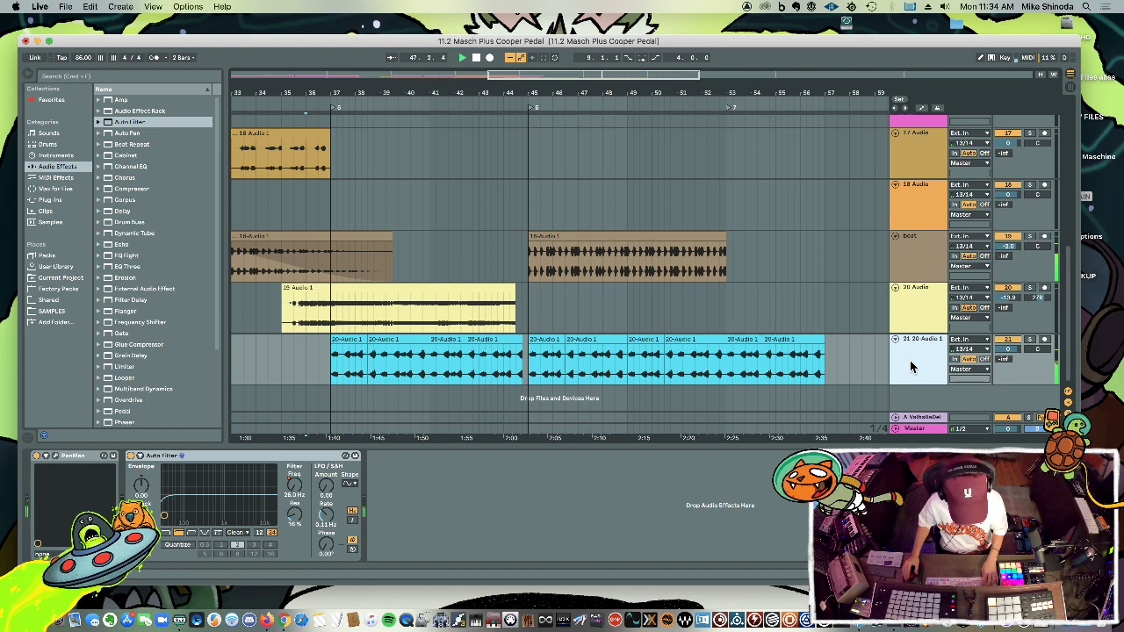
Create a new audio track below 21 Audio and paste a copy of its bars 45 to 53 there.
{"action": "key", "text": "super+t"}
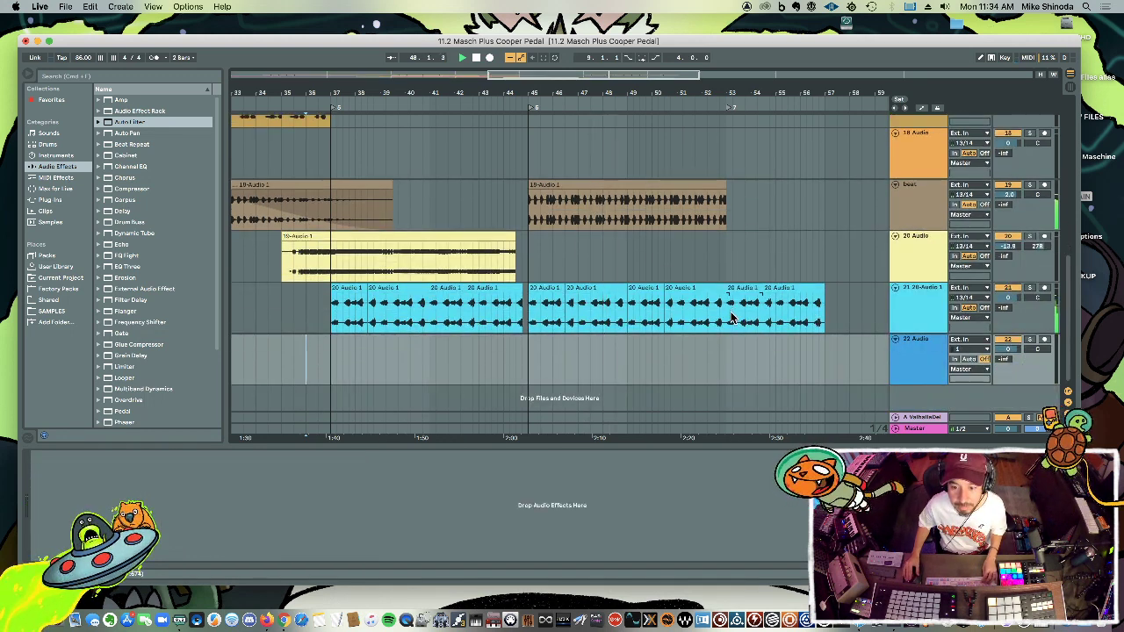
{"action": "mouse_move", "coordinate": [727, 312]}
{"action": "left_mouse_down"}
{"action": "mouse_move", "coordinate": [521, 299]}
{"action": "mouse_move", "coordinate": [530, 298]}
{"action": "left_mouse_up"}
{"action": "key", "text": "super+c"}
{"action": "left_click", "coordinate": [525, 356]}
{"action": "key", "text": "super+v"}
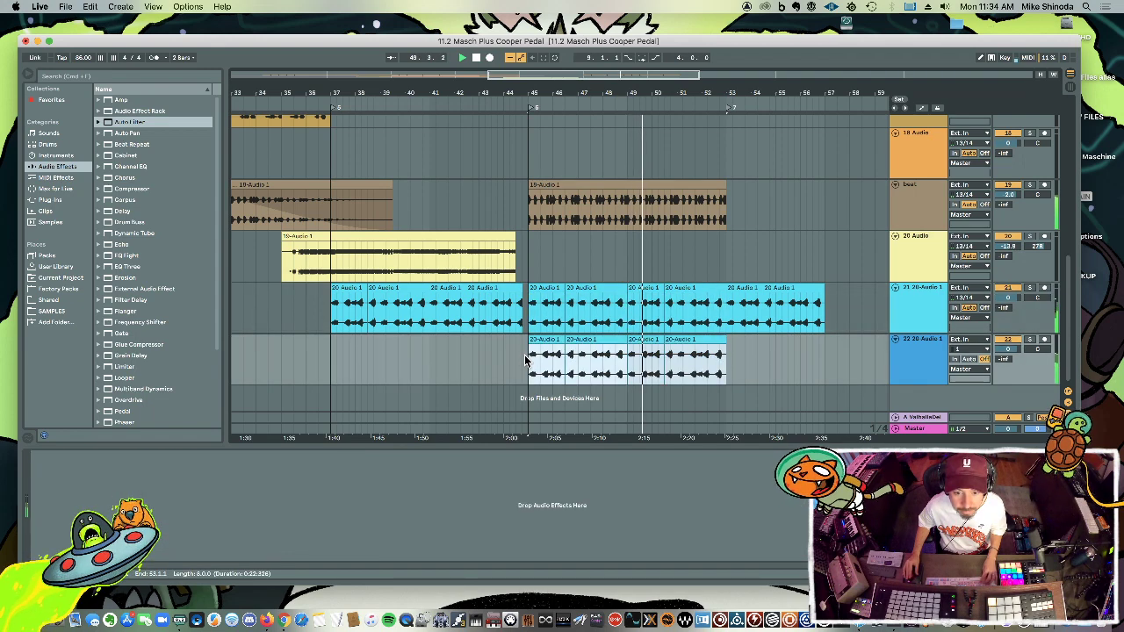
Transpose all four copied clips on 22 Audio down to -12 st.
{"action": "double_click", "coordinate": [538, 342]}
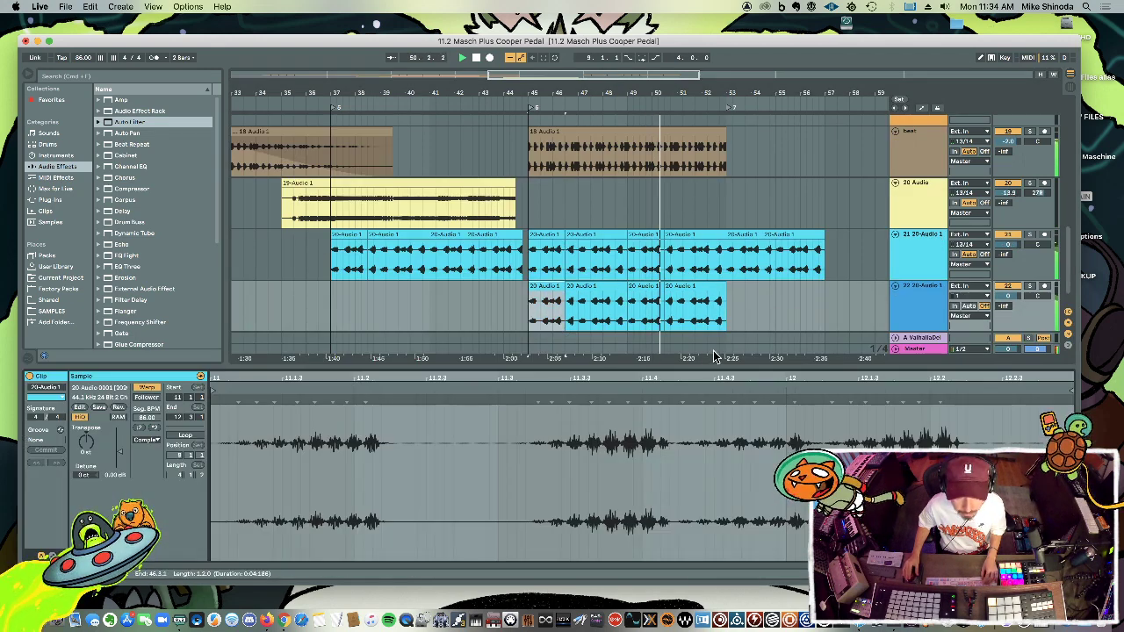
{"action": "left_click", "coordinate": [793, 317], "text": "shift"}
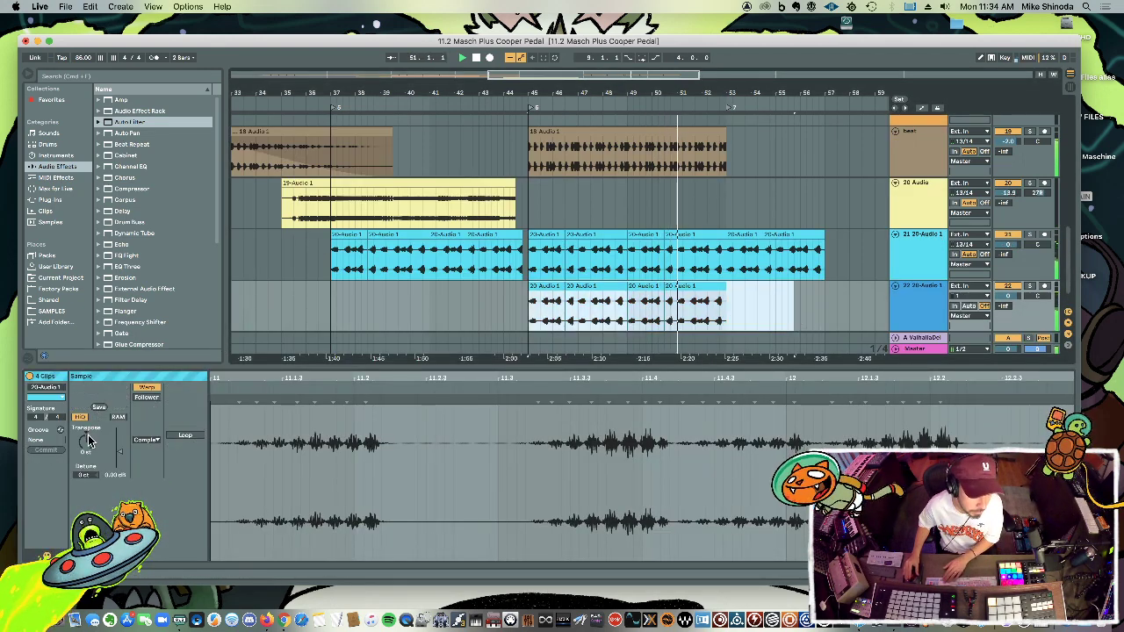
{"action": "left_click_drag", "start_coordinate": [88, 440], "coordinate": [87, 466]}
{"action": "key", "text": "space"}
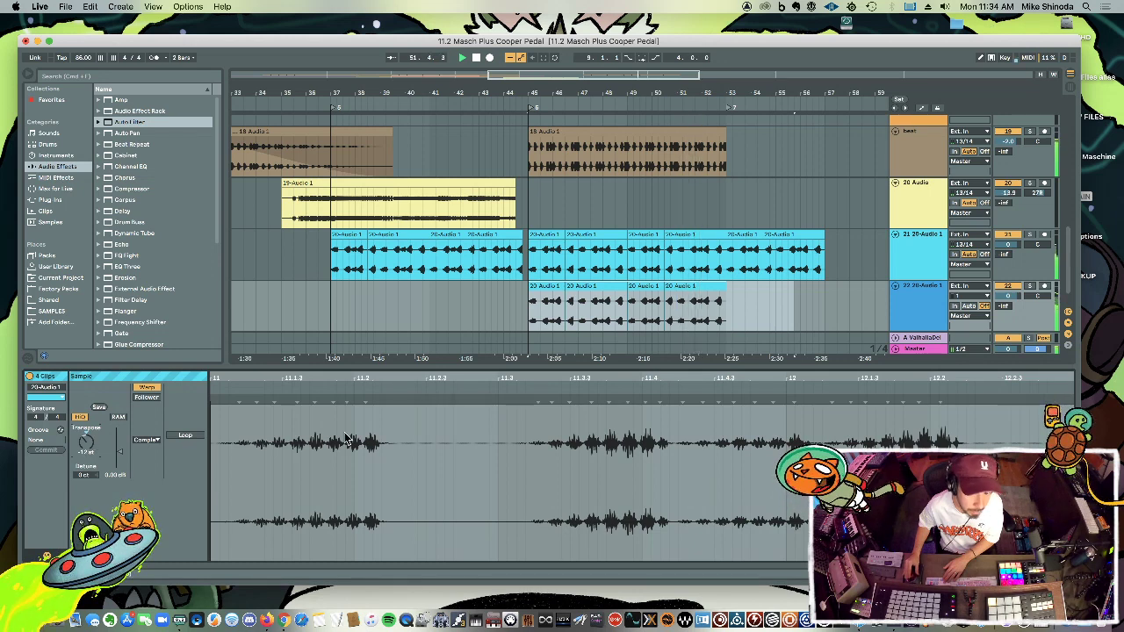
Solo the 22 Audio track and loop playback over its clips from bar 45 to bar 53.
{"action": "left_click", "coordinate": [1030, 286]}
{"action": "left_click_drag", "start_coordinate": [532, 312], "coordinate": [725, 314]}
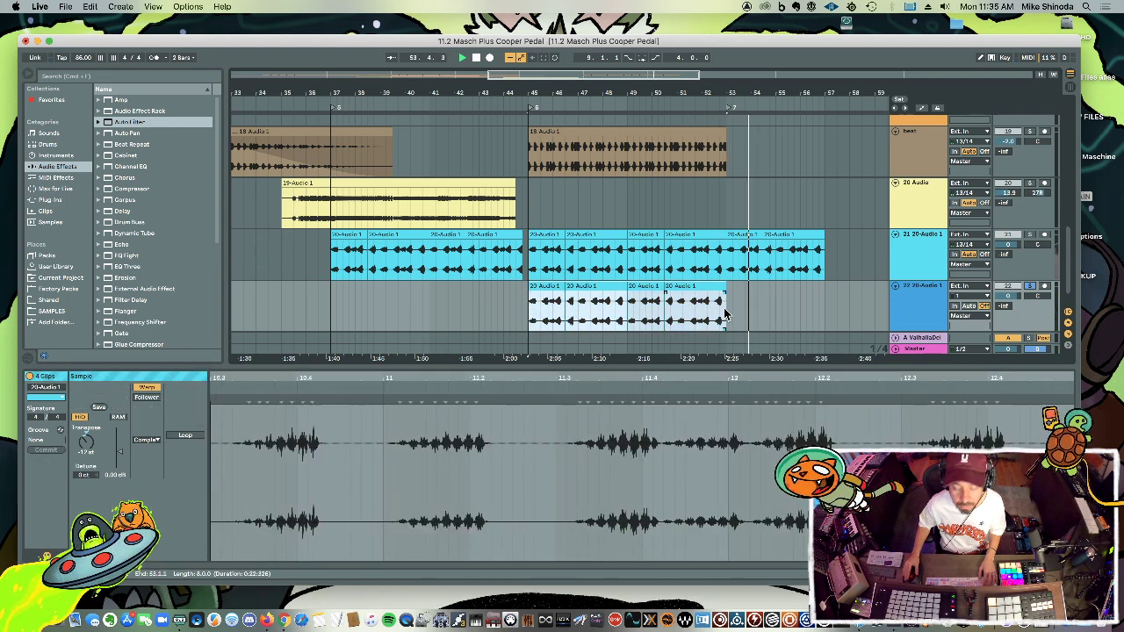
{"action": "key", "text": "super+l"}
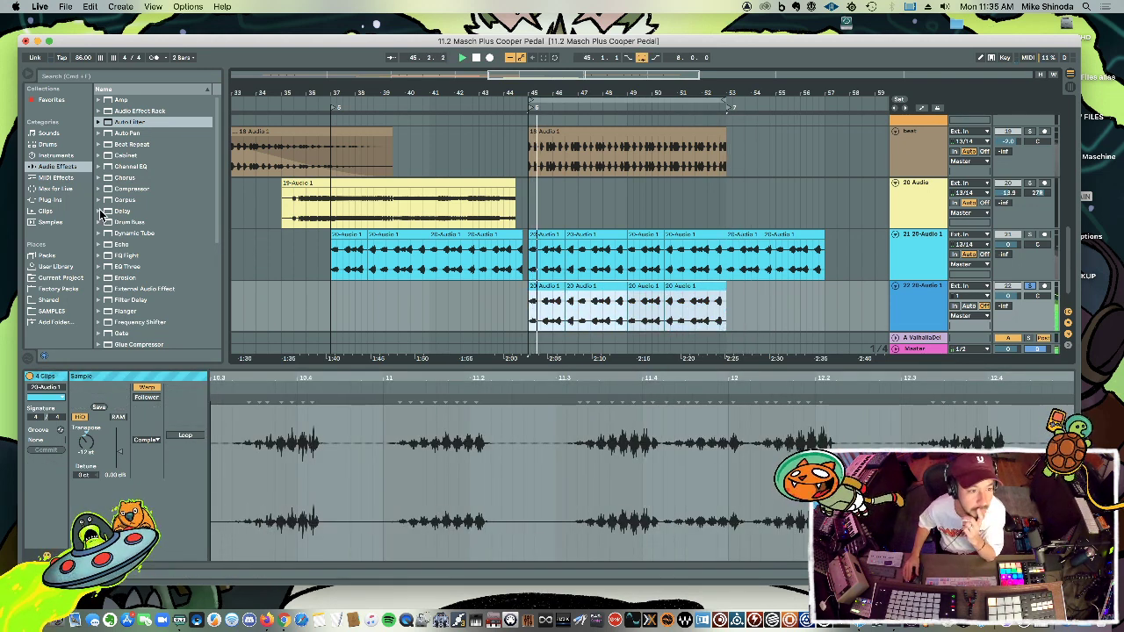
Add a Gate to the 22 Audio track and set its threshold to -48.3 dB.
{"action": "left_click_drag", "start_coordinate": [107, 337], "coordinate": [922, 321]}
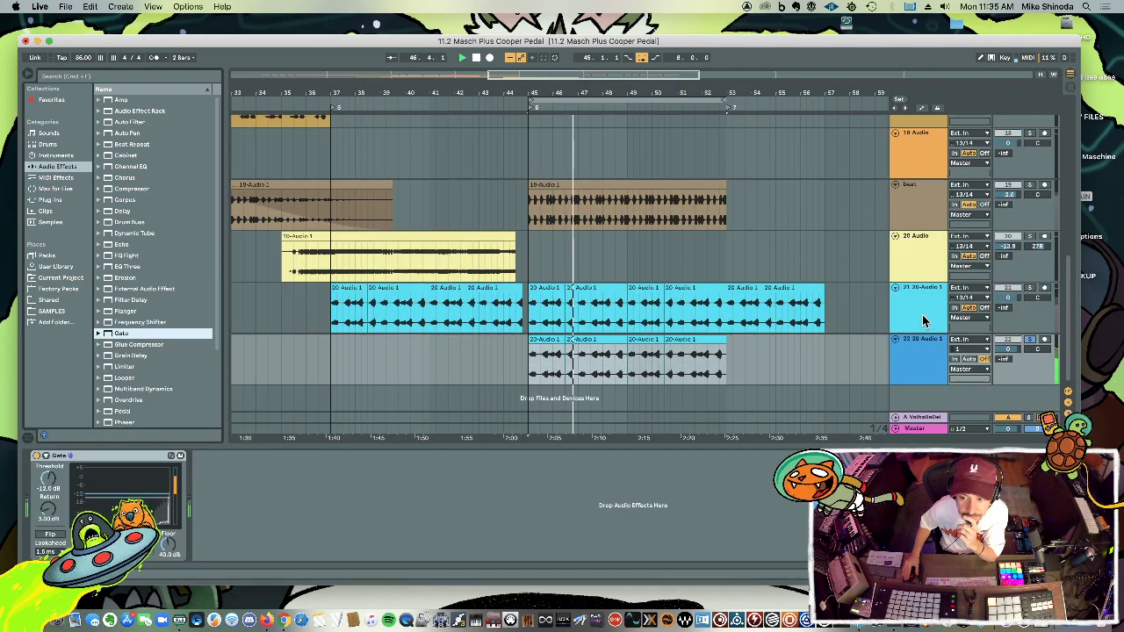
{"action": "left_click_drag", "start_coordinate": [39, 481], "coordinate": [47, 462]}
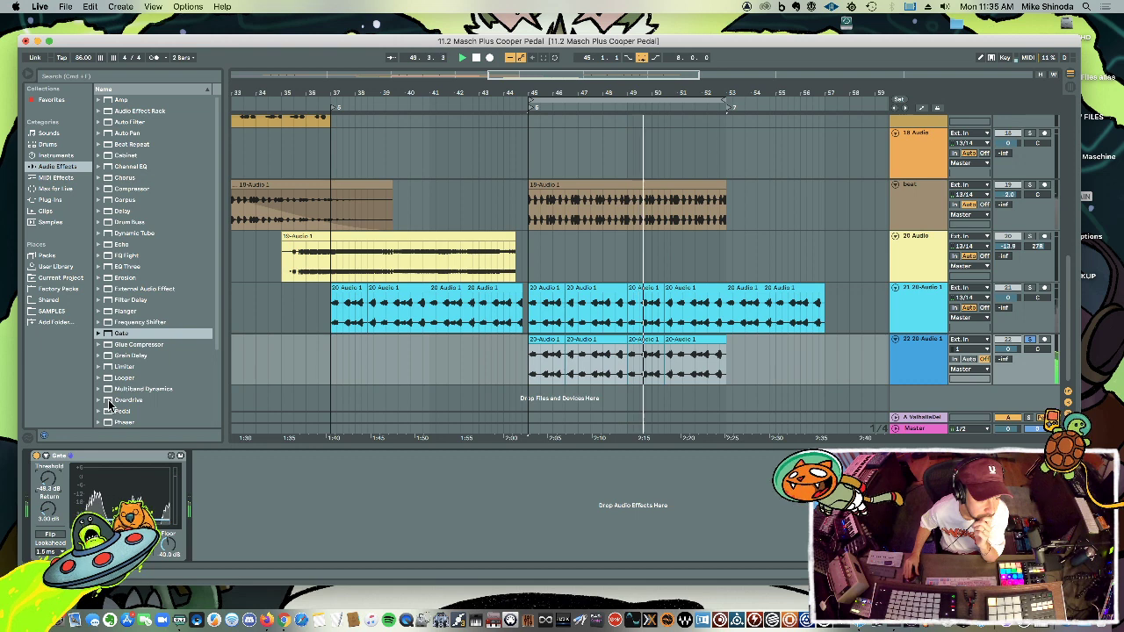
Try to add the Native Instruments Driver plug-in after the Gate on 22 Audio.
{"action": "left_click", "coordinate": [56, 201]}
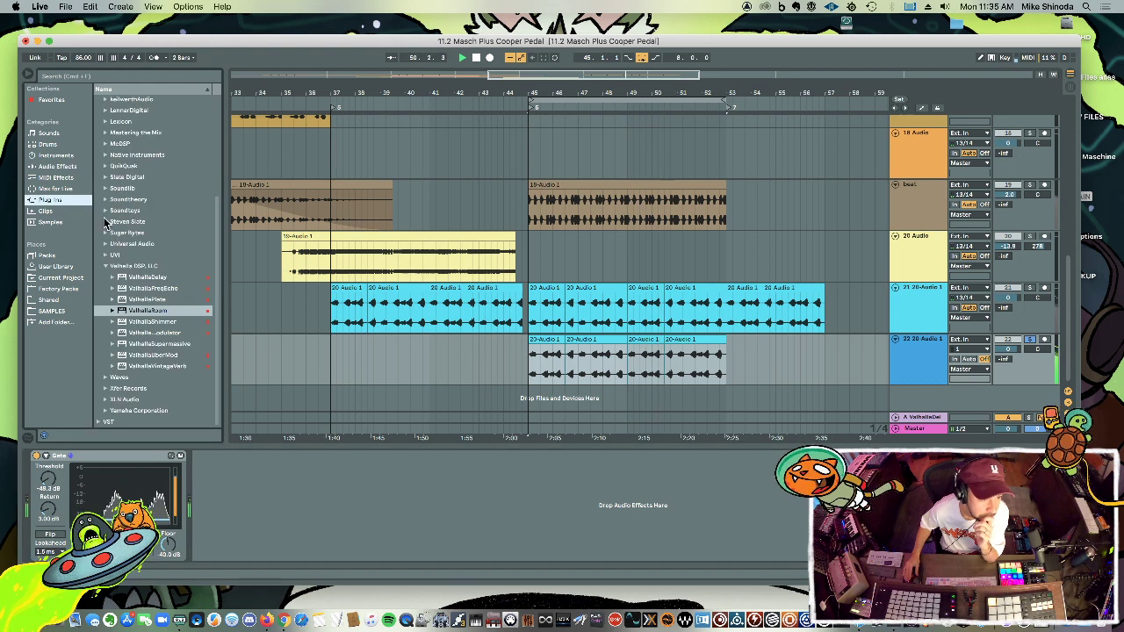
{"action": "left_click", "coordinate": [158, 158]}
{"action": "double_click", "coordinate": [159, 158]}
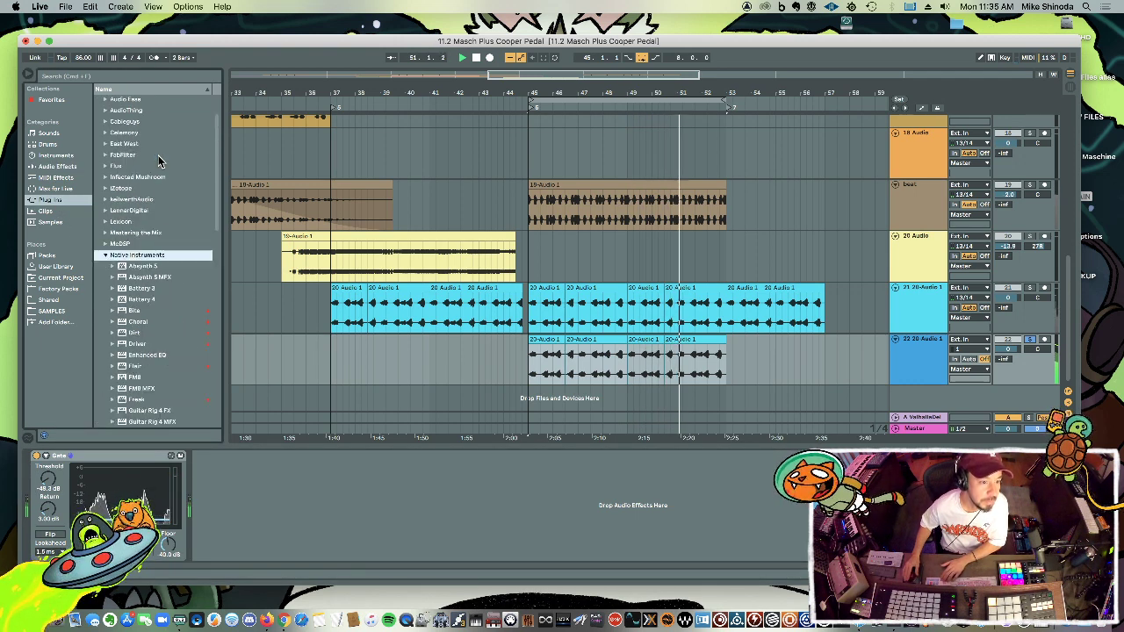
{"action": "scroll", "coordinate": [160, 332], "scroll_direction": "down", "scroll_amount": 5}
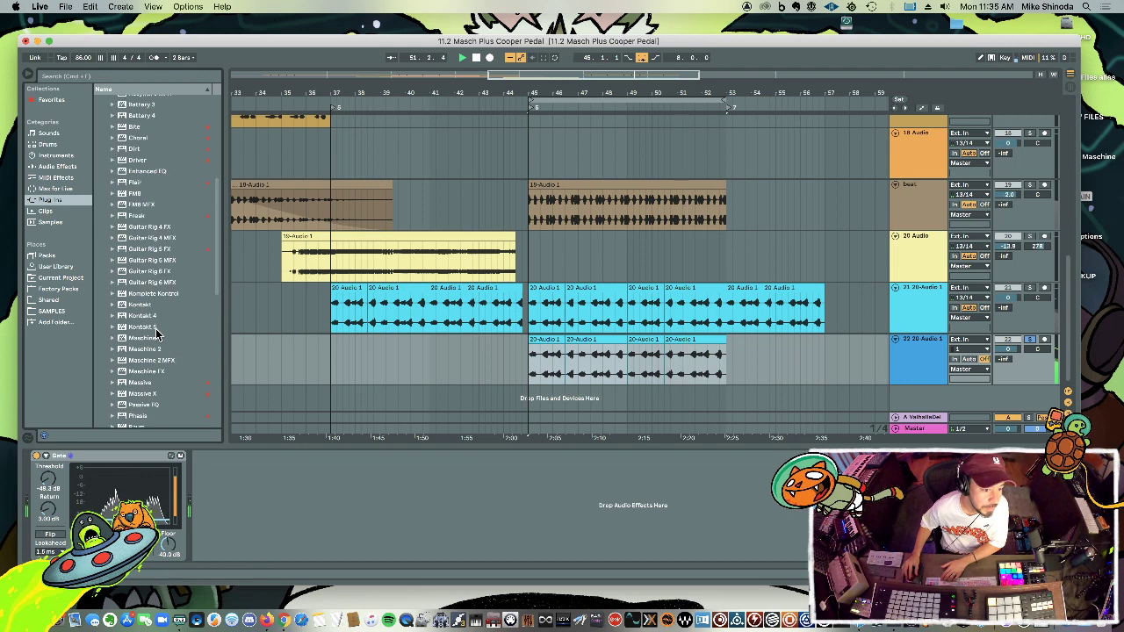
{"action": "left_click", "coordinate": [136, 272]}
{"action": "left_click_drag", "start_coordinate": [135, 273], "coordinate": [226, 532]}
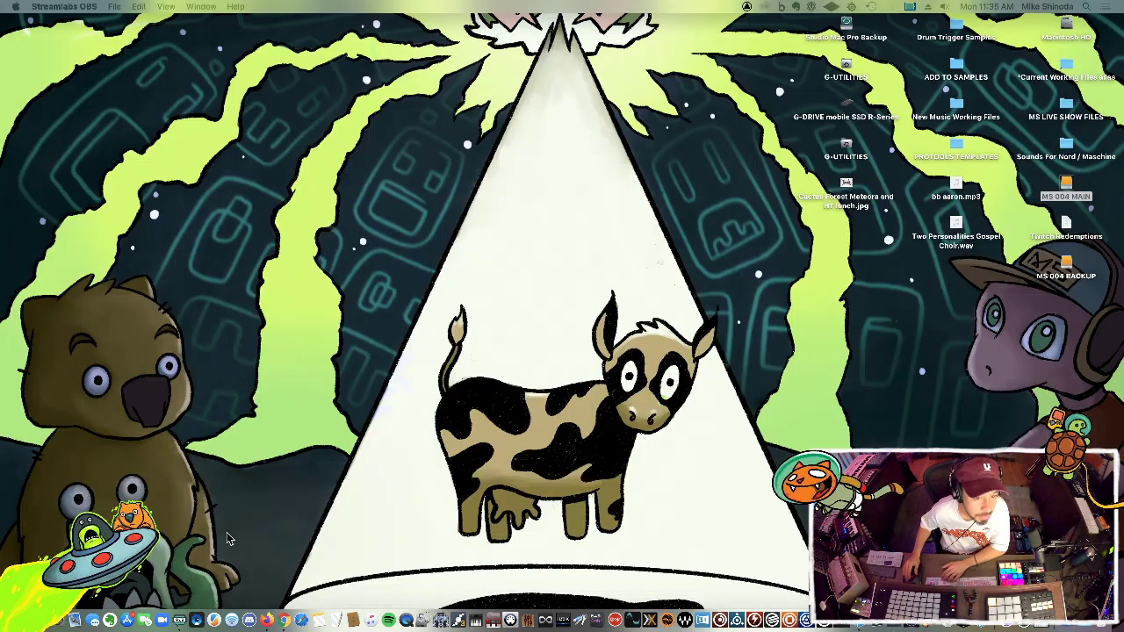
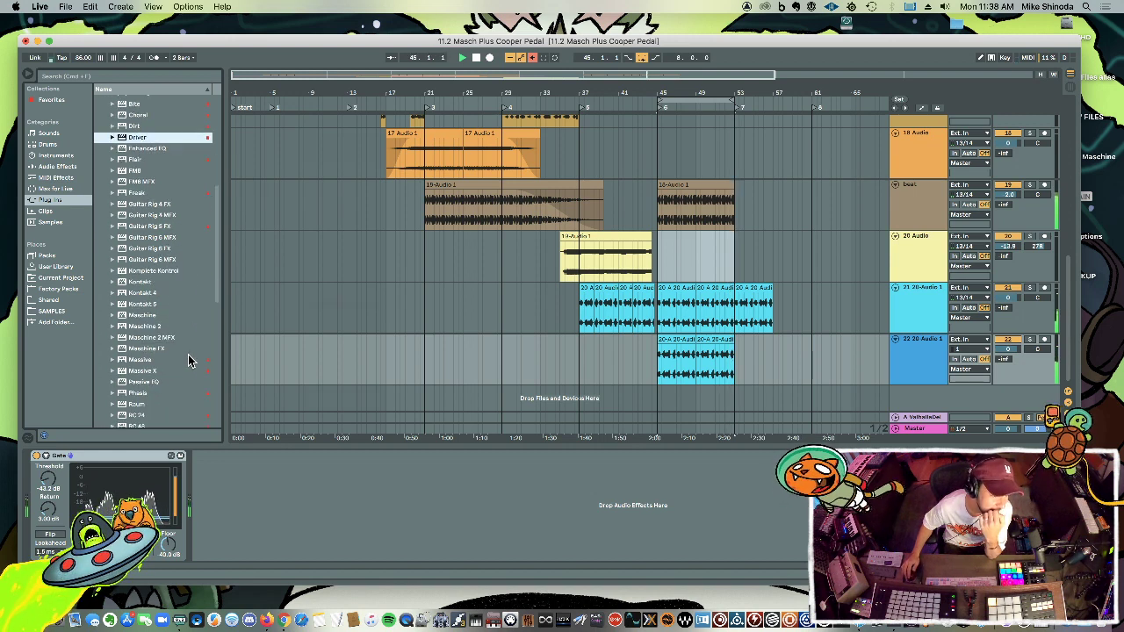
Add the Soundtoys Devil-Loc Deluxe plug-in after the Gate on 22 Audio.
{"action": "scroll", "coordinate": [188, 360], "scroll_direction": "down", "scroll_amount": 7}
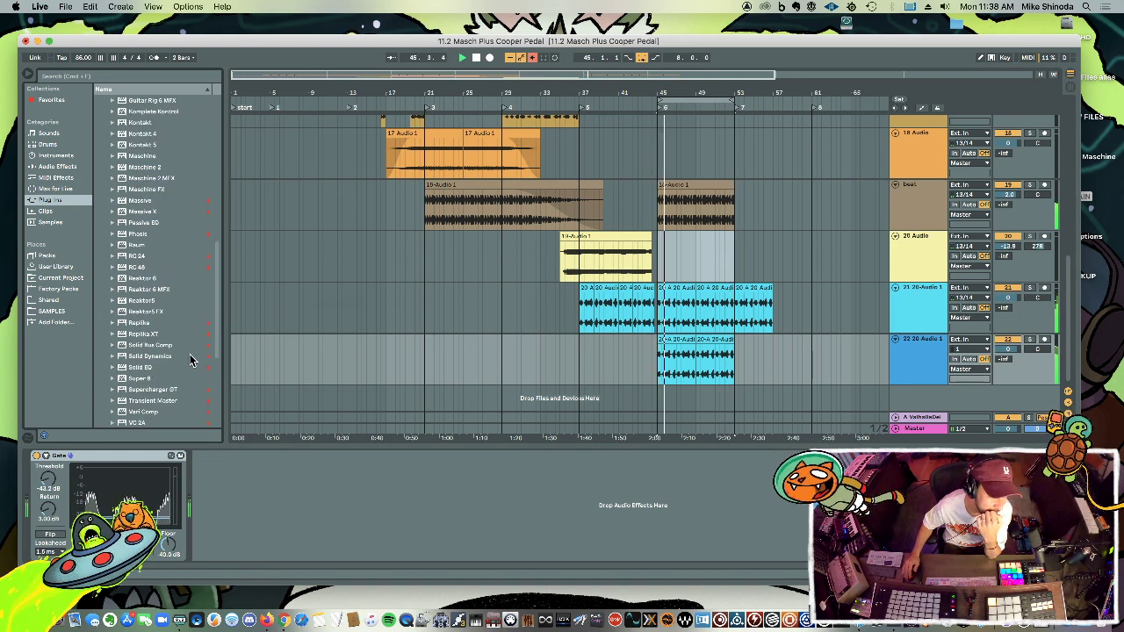
{"action": "scroll", "coordinate": [190, 351], "scroll_direction": "down", "scroll_amount": 6}
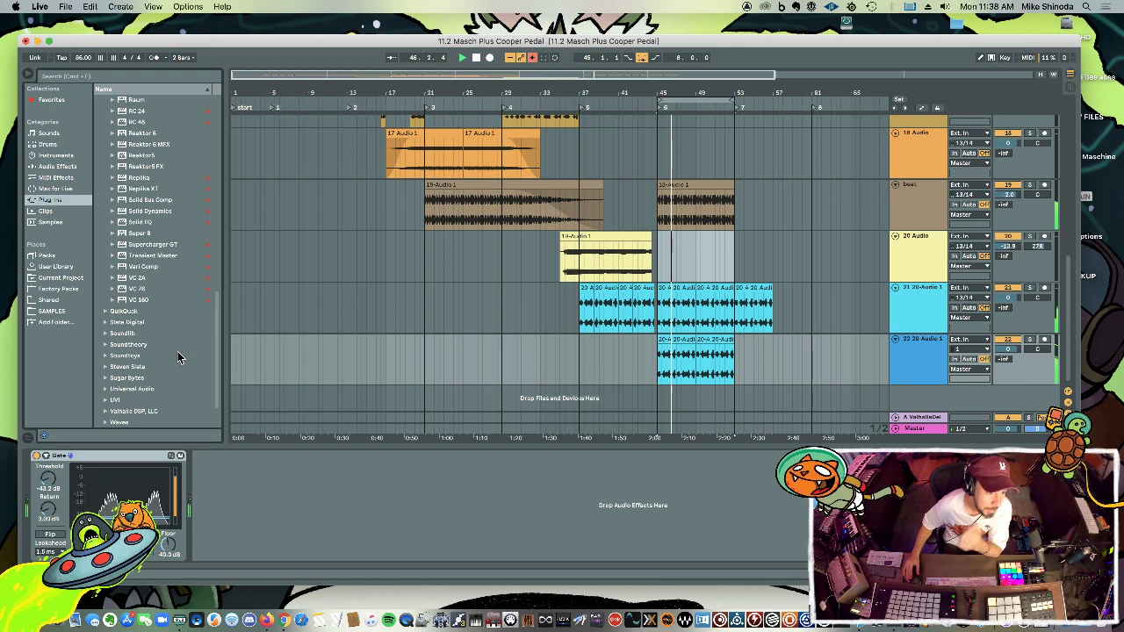
{"action": "left_click", "coordinate": [177, 355]}
{"action": "key", "text": "Right"}
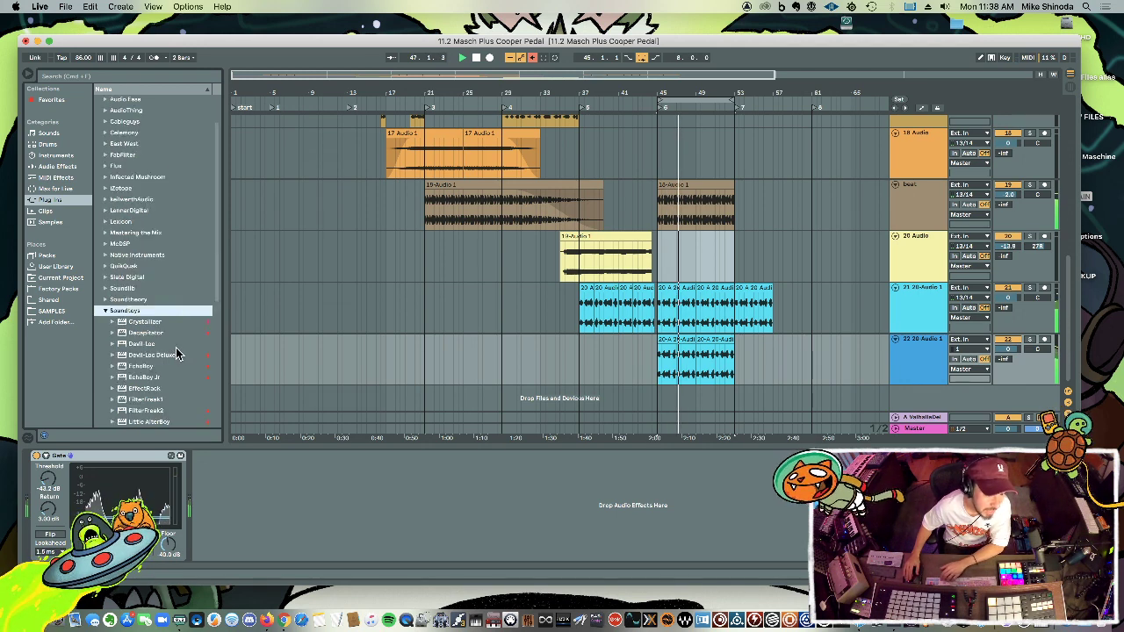
{"action": "key", "text": "Down"}
{"action": "key", "text": "Down"}
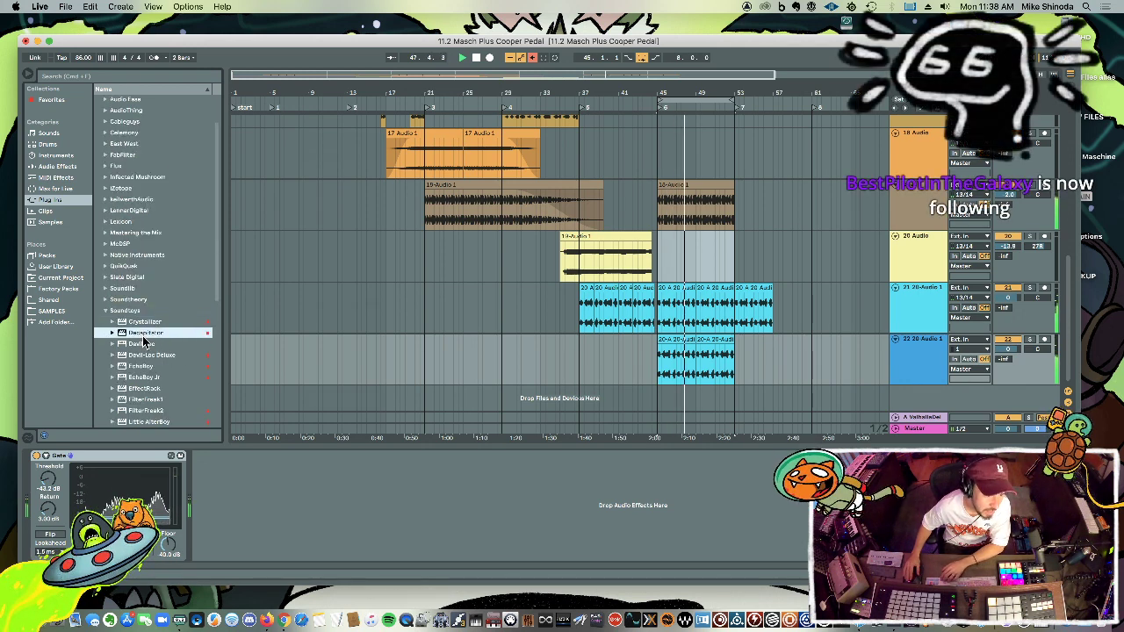
{"action": "left_click", "coordinate": [142, 355]}
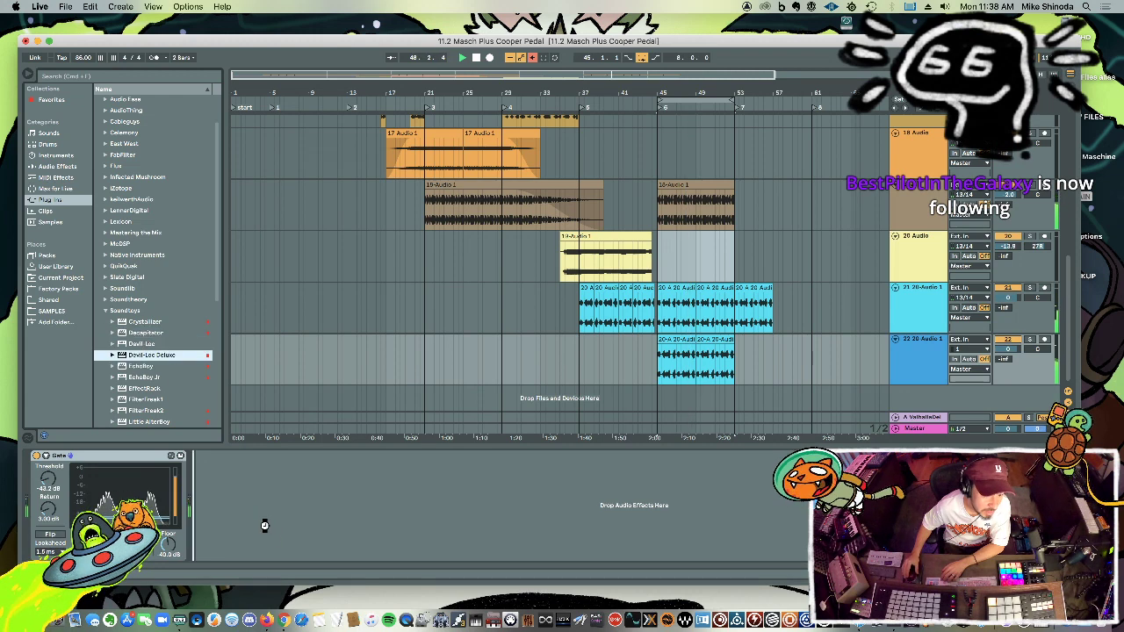
{"action": "key", "text": "Return"}
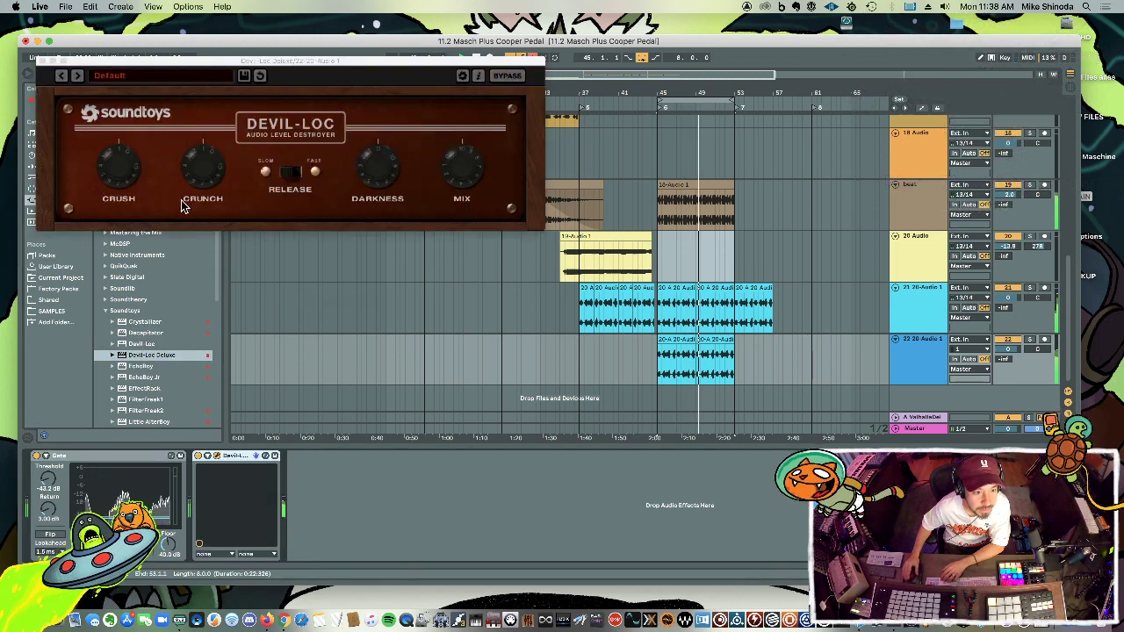
Try Devil-Loc Deluxe's Crunch and Release controls, close its window and collapse the Soundtoys plug-in folder.
{"action": "left_click", "coordinate": [197, 167]}
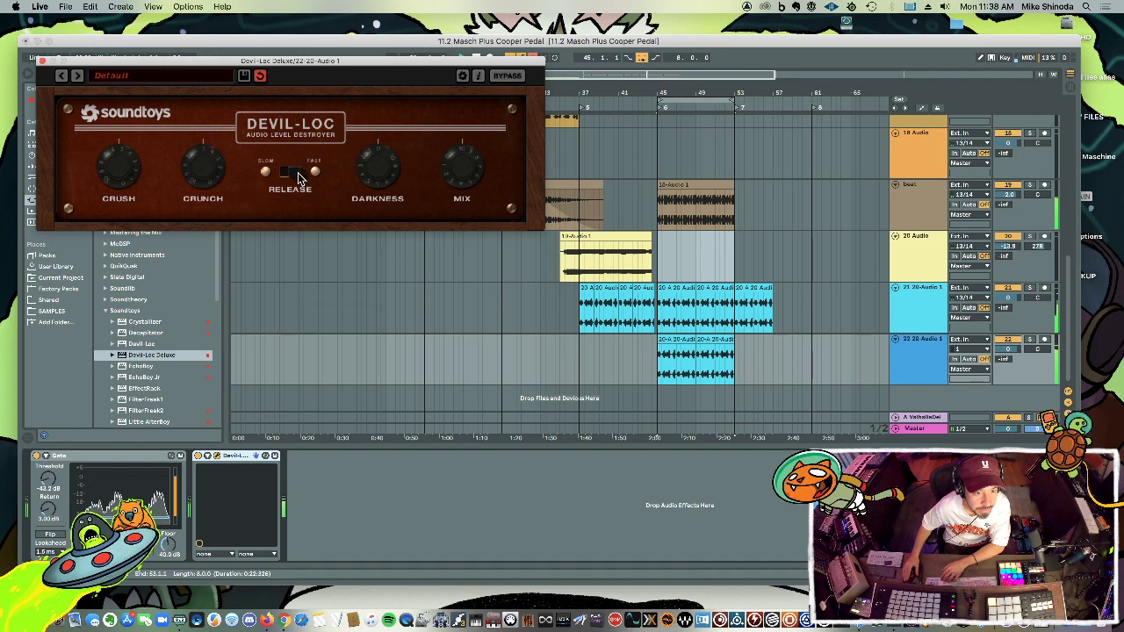
{"action": "left_click", "coordinate": [42, 62]}
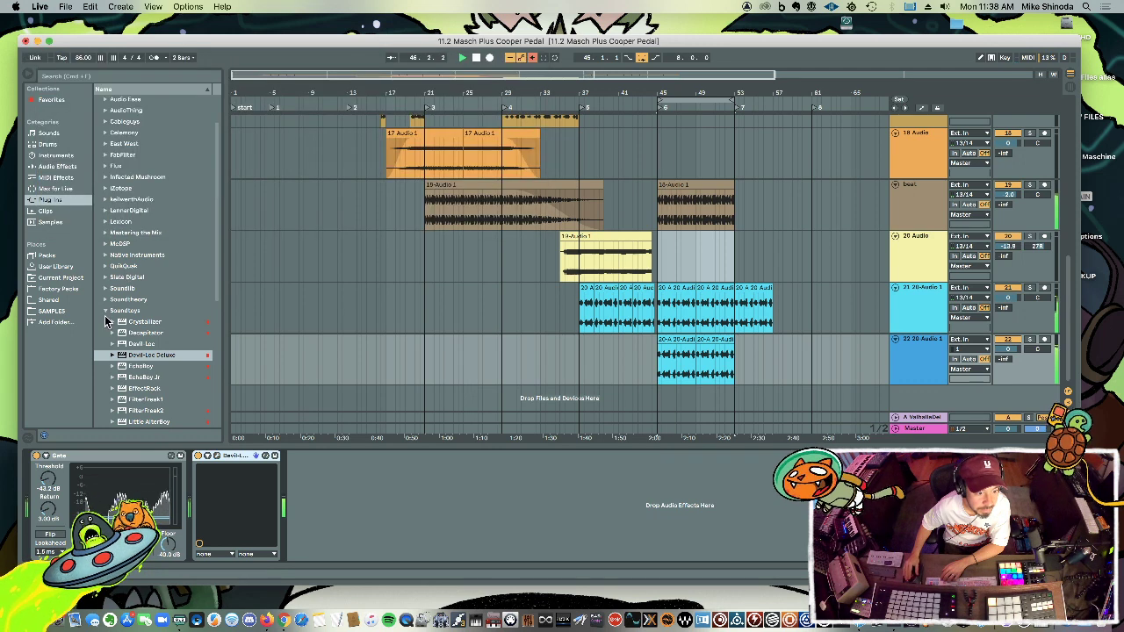
{"action": "left_click", "coordinate": [110, 311]}
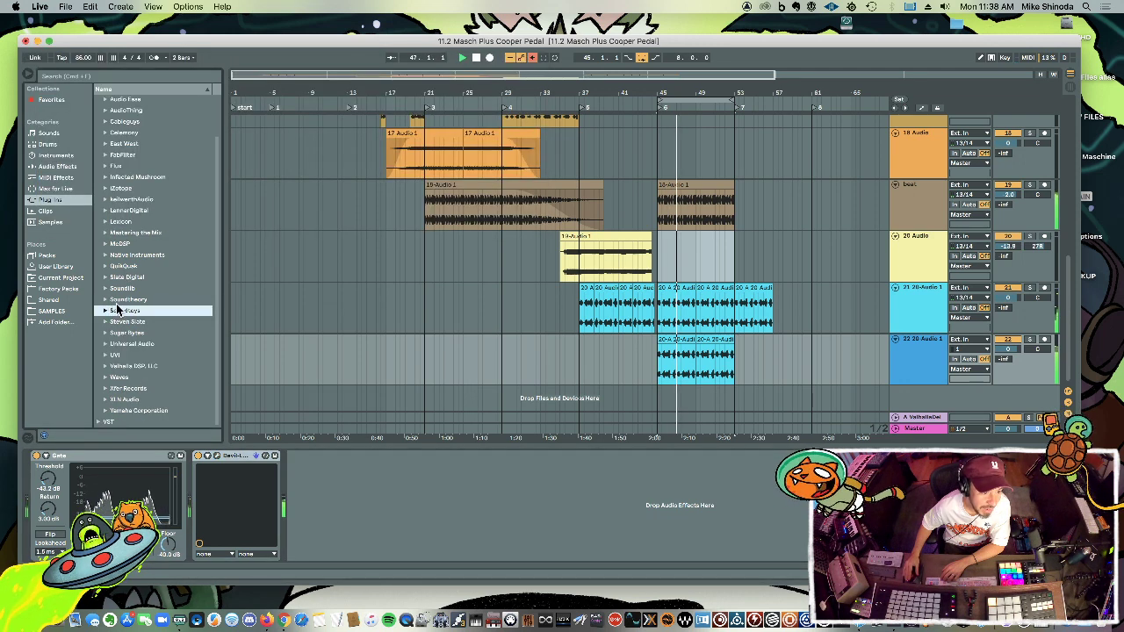
Add the Soundtoys MicroShift plug-in after Devil-Loc on the 22 Audio track and lower the track's volume to -6.2 dB.
{"action": "scroll", "coordinate": [131, 374], "scroll_direction": "down", "scroll_amount": 5}
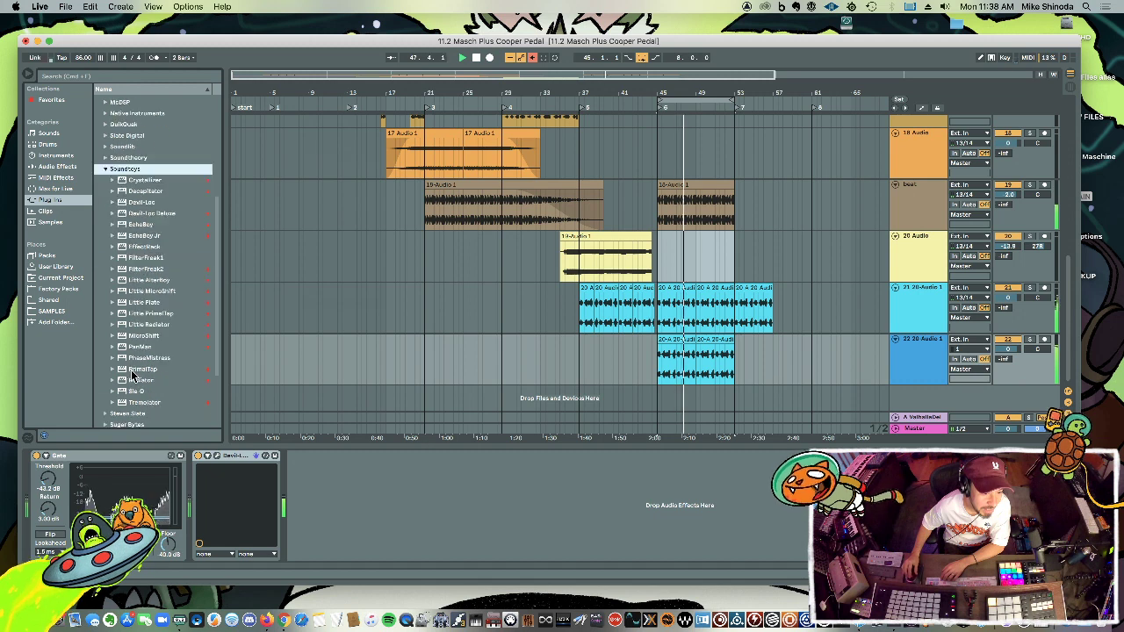
{"action": "left_click_drag", "start_coordinate": [140, 336], "coordinate": [312, 528]}
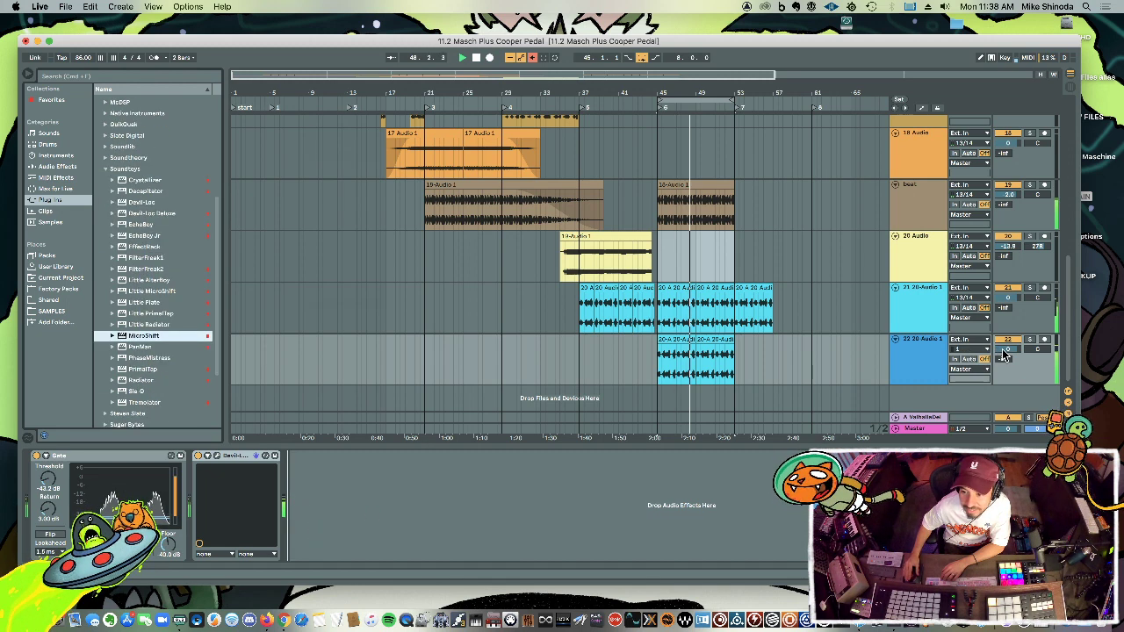
{"action": "left_click_drag", "start_coordinate": [1003, 351], "coordinate": [1002, 341]}
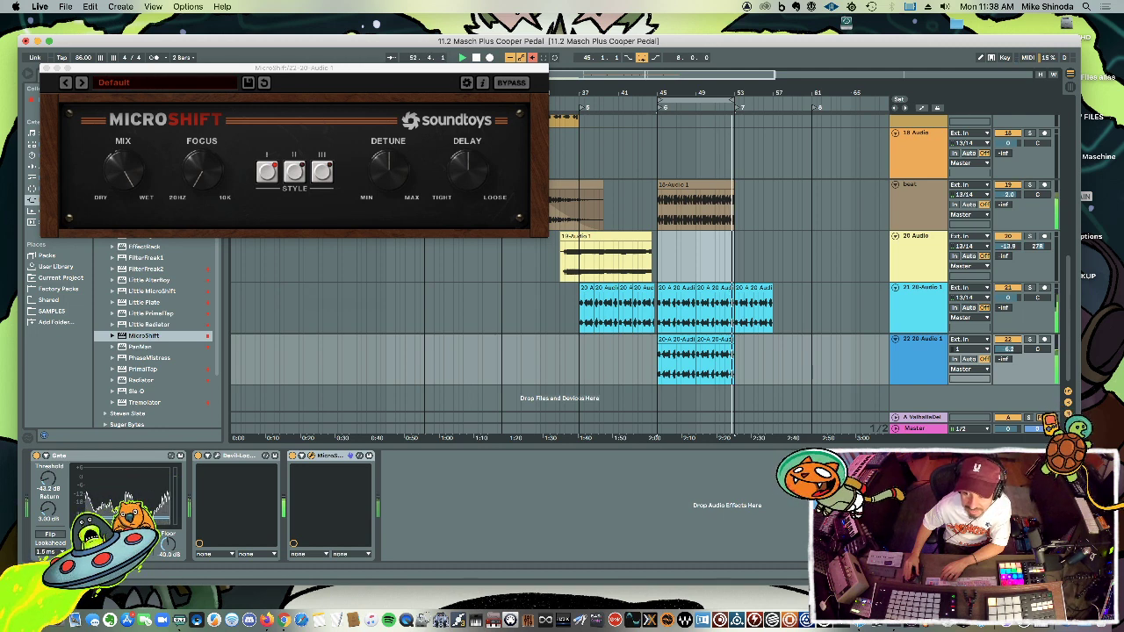
Set MicroShift's Style to III, raise Focus, tighten Delay, and close the plug-in window.
{"action": "left_click", "coordinate": [295, 173]}
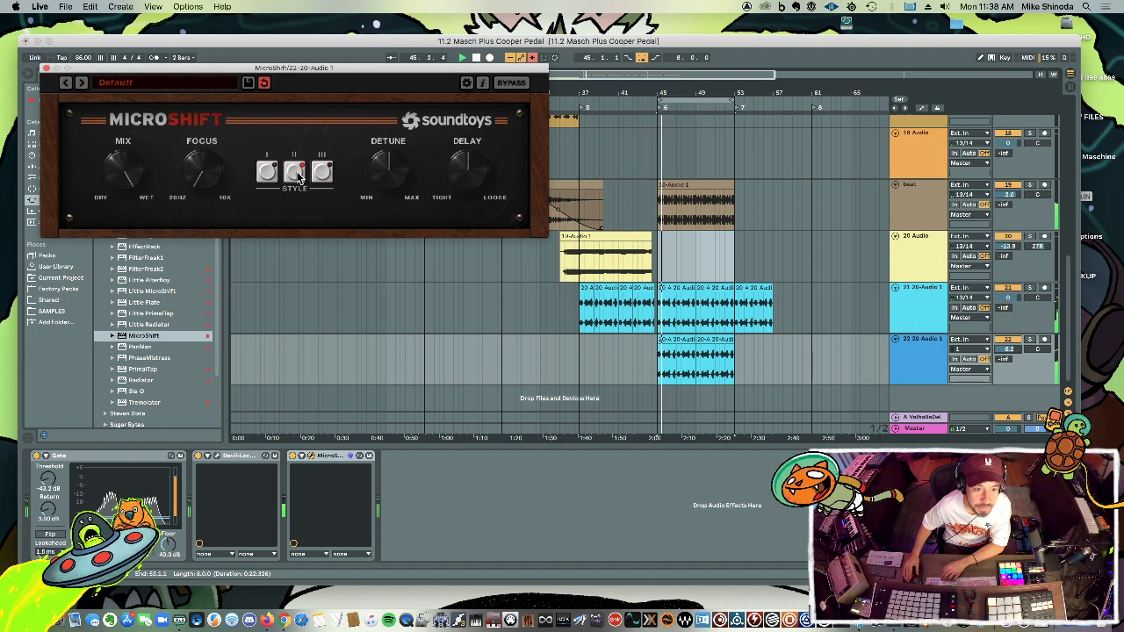
{"action": "left_click", "coordinate": [322, 173]}
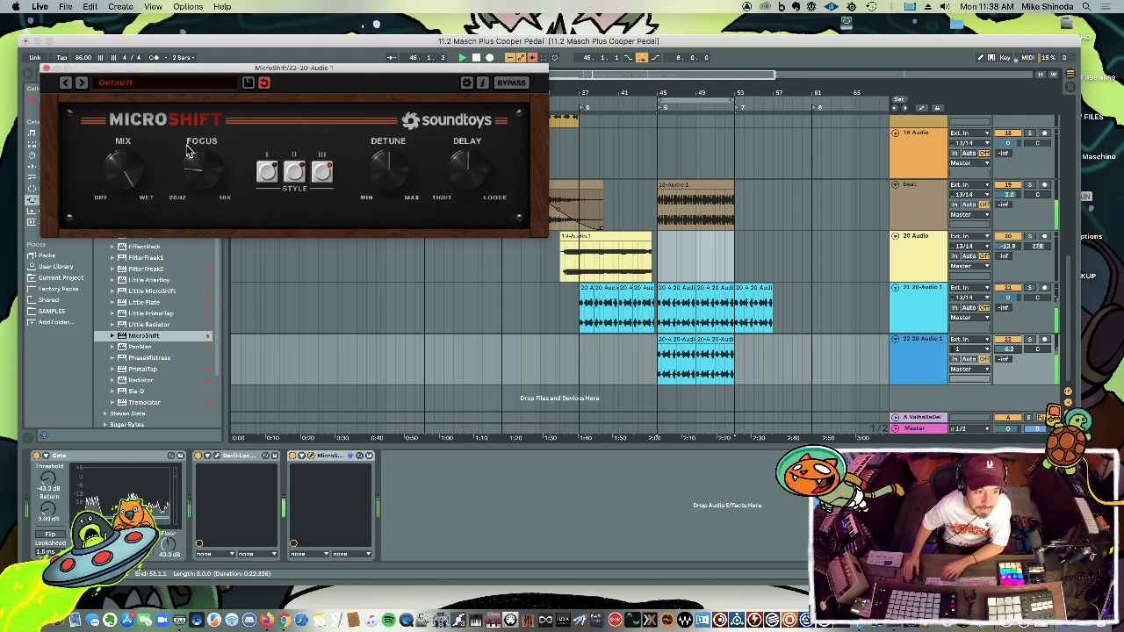
{"action": "left_click_drag", "start_coordinate": [187, 151], "coordinate": [195, 130]}
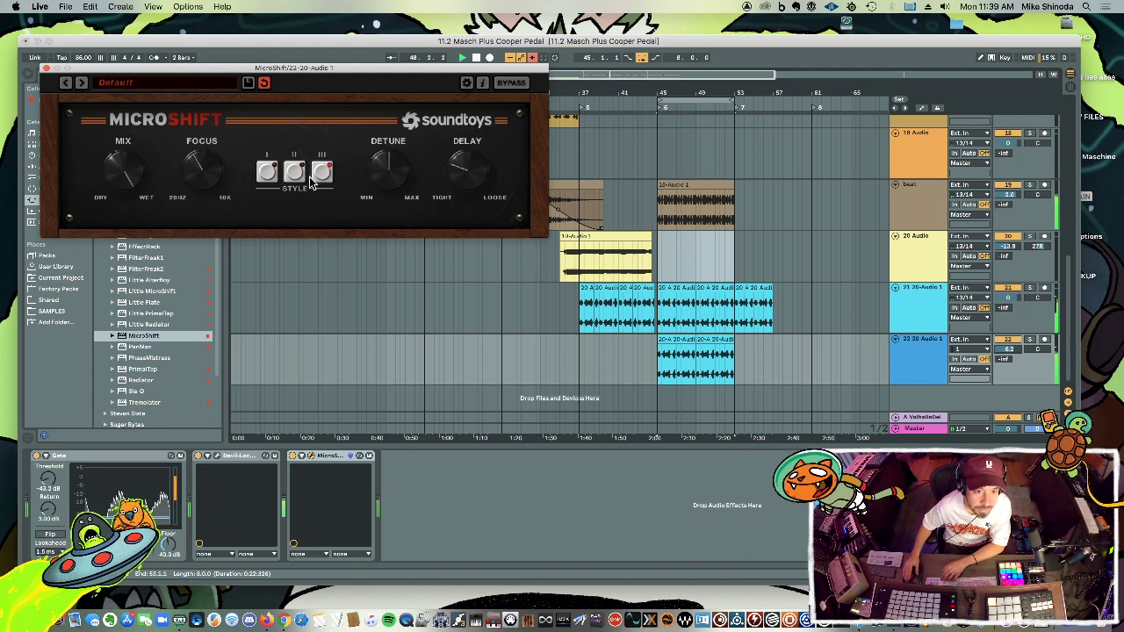
{"action": "left_click", "coordinate": [47, 69]}
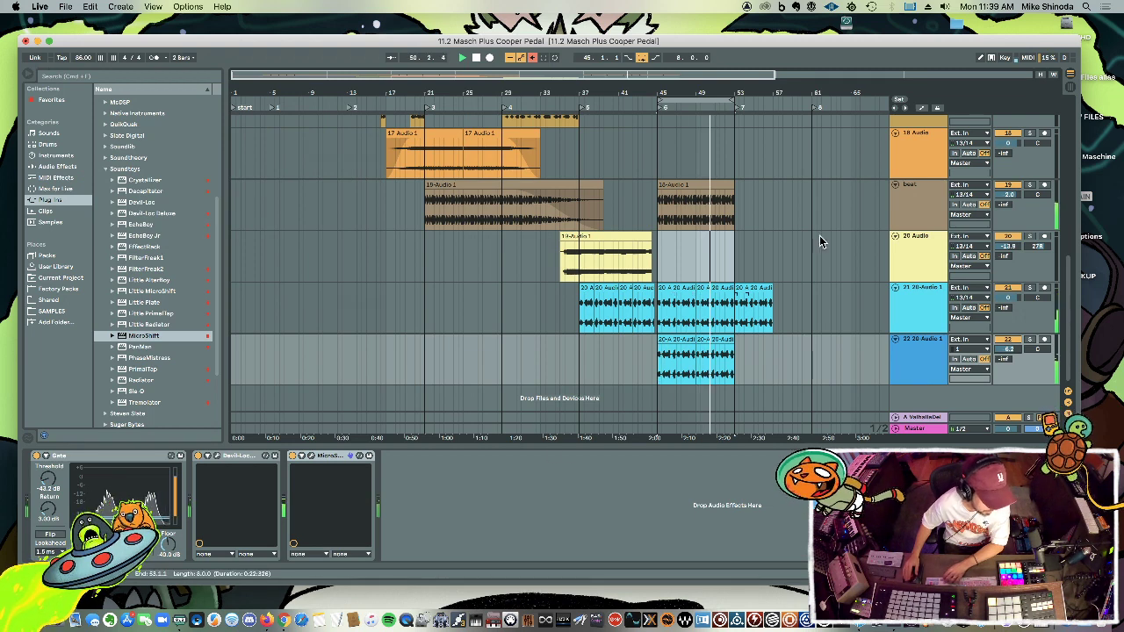
Restart playback from the beginning of the song and set the 22 Audio track's volume to -4.2 dB.
{"action": "left_click", "coordinate": [691, 90]}
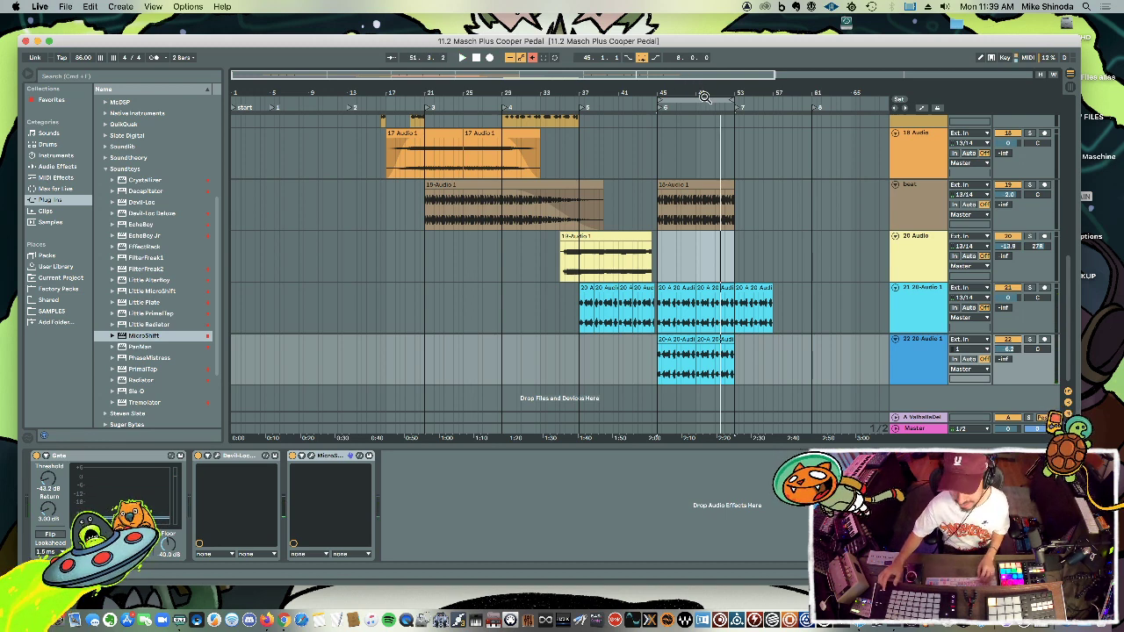
{"action": "key", "text": "Home"}
{"action": "key", "text": "space"}
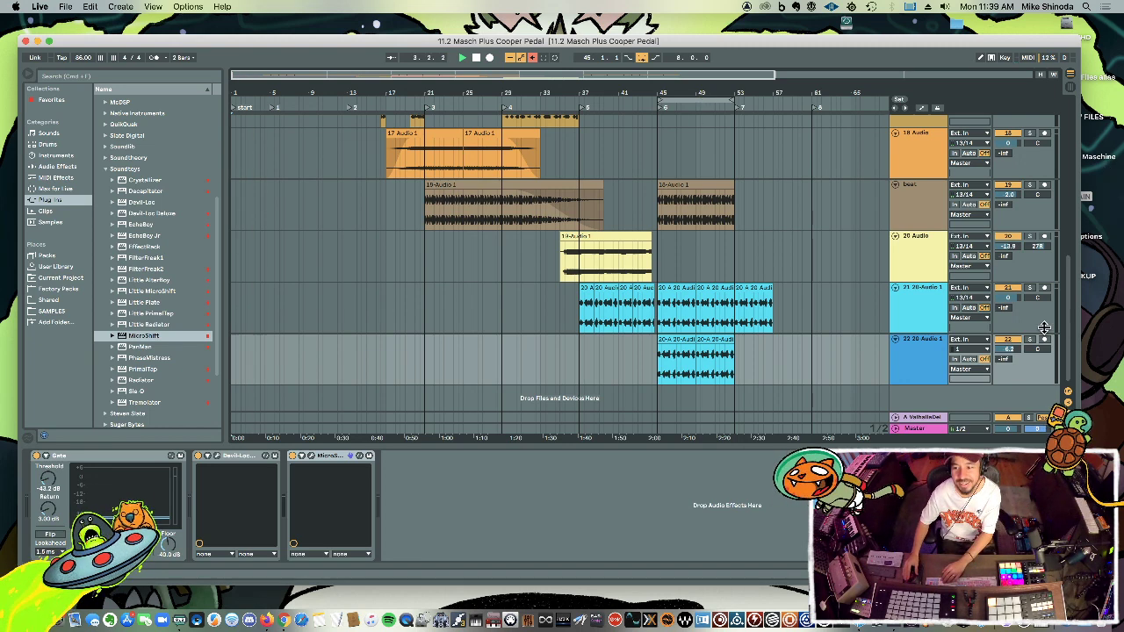
{"action": "left_click_drag", "start_coordinate": [1009, 349], "coordinate": [1009, 338]}
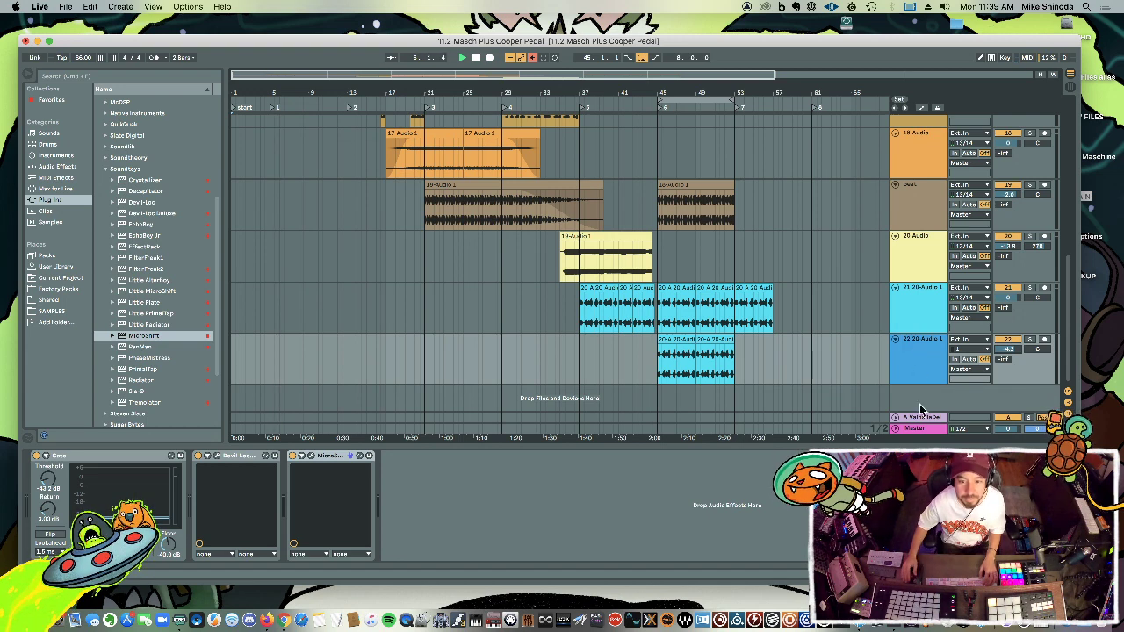
Insert a Gate between the Auto Filter and the Compressor on the LIVE MIC track.
{"action": "scroll", "coordinate": [718, 322], "scroll_direction": "up", "scroll_amount": 10}
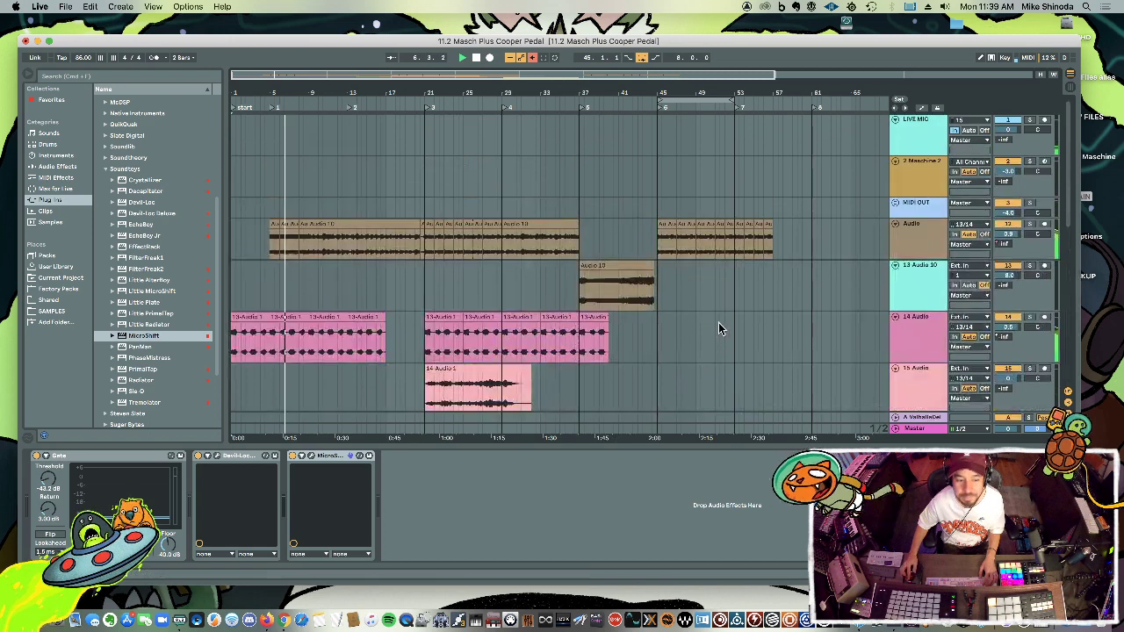
{"action": "left_click", "coordinate": [920, 144]}
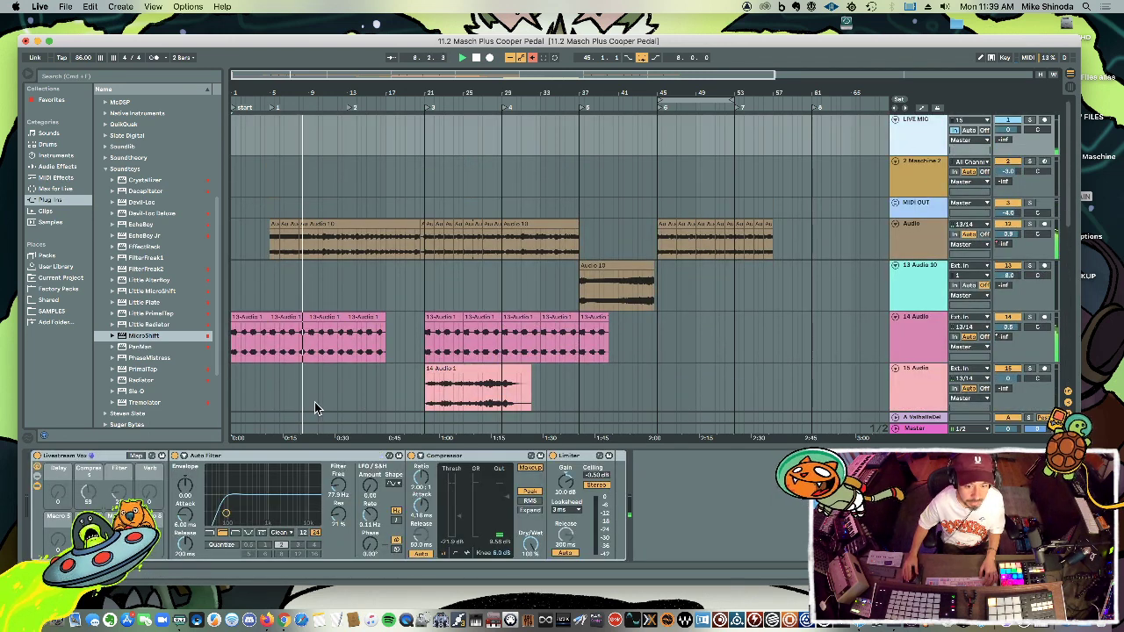
{"action": "left_click", "coordinate": [60, 156]}
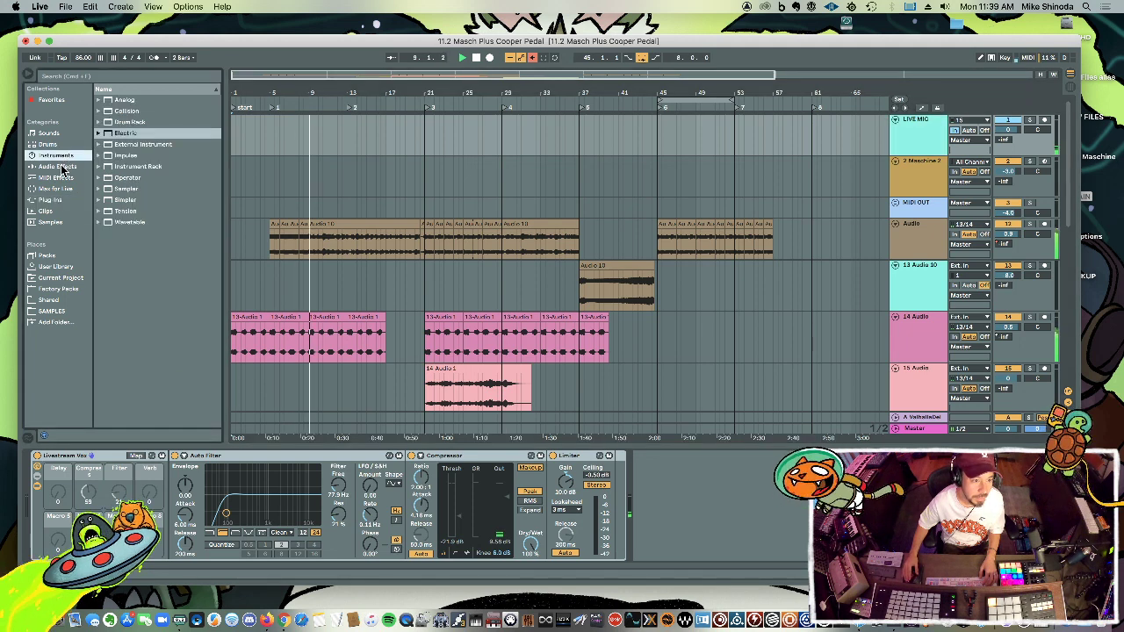
{"action": "left_click", "coordinate": [57, 167]}
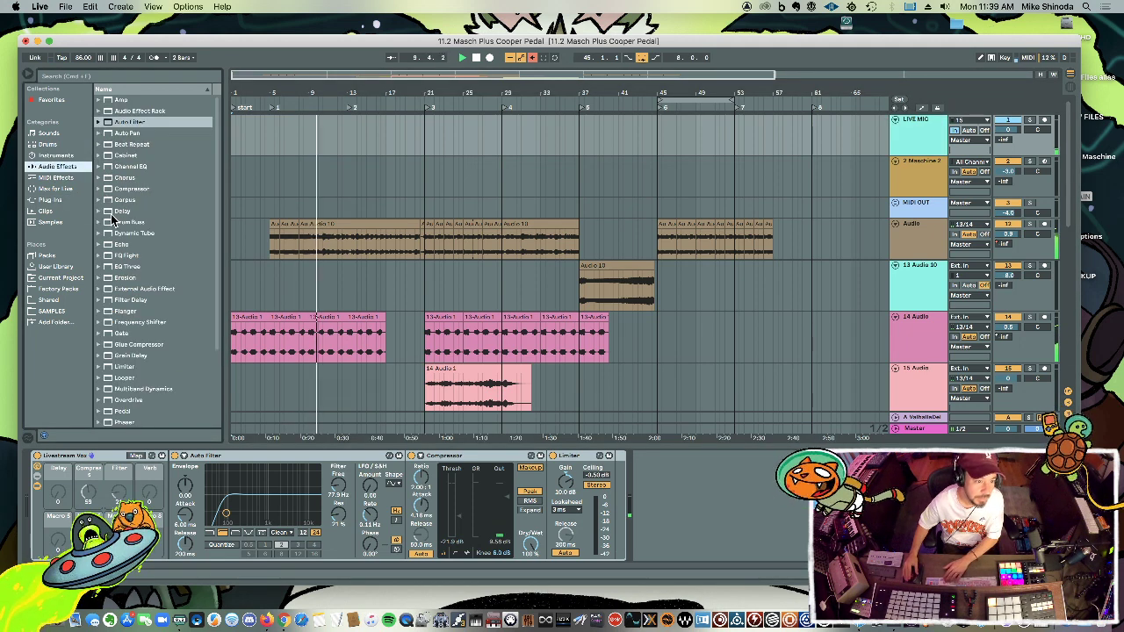
{"action": "left_click", "coordinate": [109, 335]}
{"action": "left_click_drag", "start_coordinate": [109, 335], "coordinate": [422, 535]}
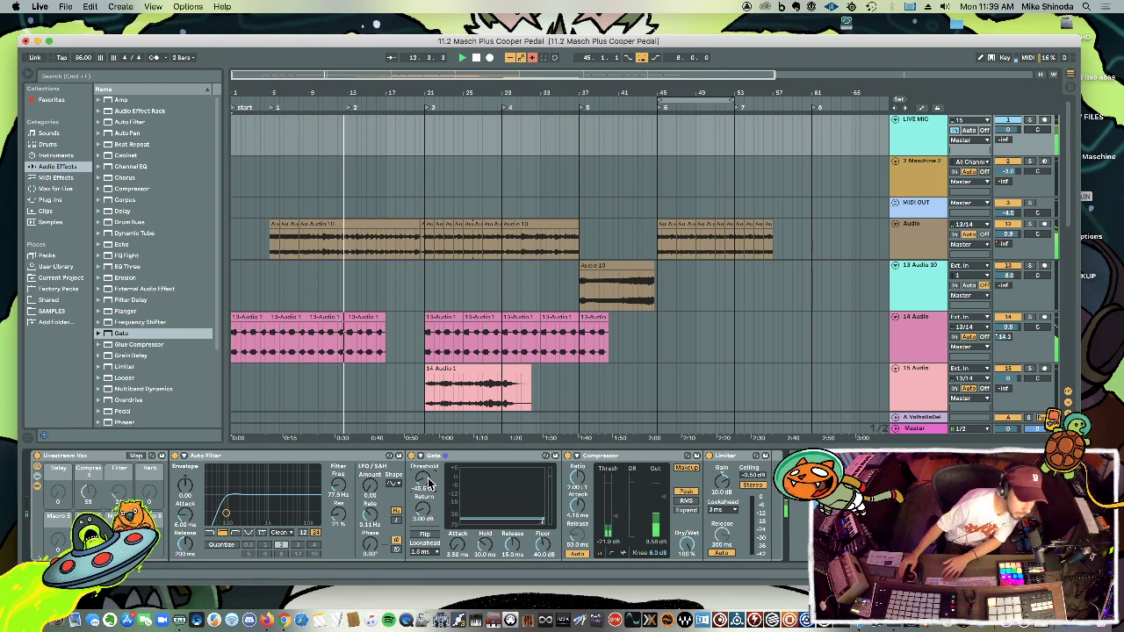
Lower the LIVE MIC Gate's threshold to about -60 dB and set Release to 64.1 ms and Hold to 12.9 ms.
{"action": "mouse_move", "coordinate": [429, 486]}
{"action": "left_mouse_down"}
{"action": "mouse_move", "coordinate": [428, 522]}
{"action": "mouse_move", "coordinate": [429, 505]}
{"action": "left_mouse_up"}
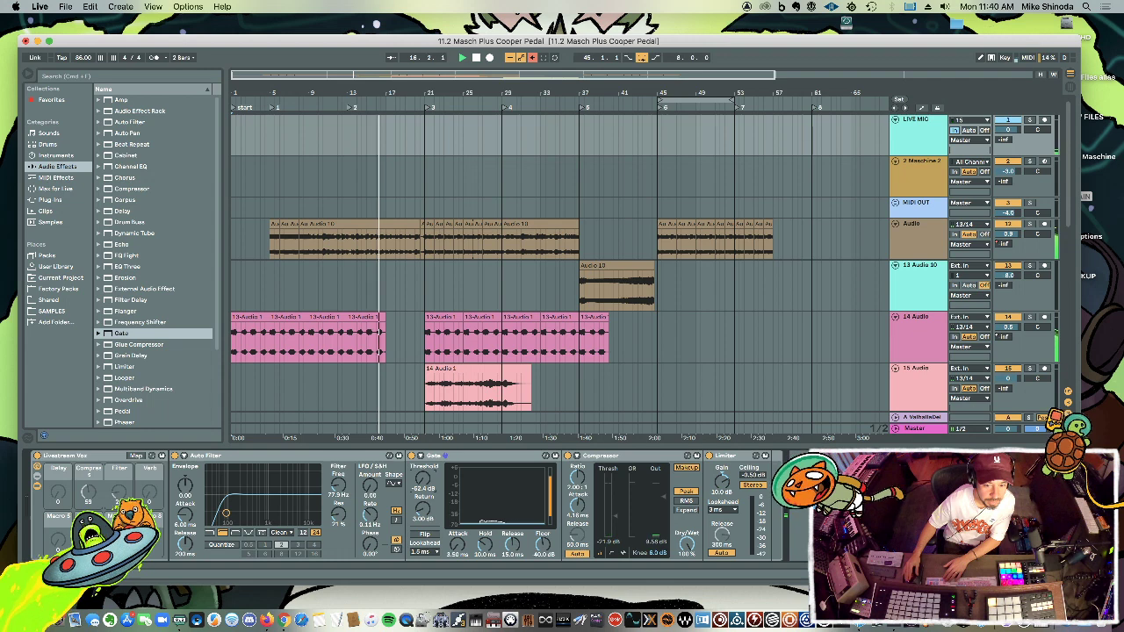
{"action": "mouse_move", "coordinate": [428, 485]}
{"action": "left_mouse_down"}
{"action": "mouse_move", "coordinate": [428, 499]}
{"action": "mouse_move", "coordinate": [428, 487]}
{"action": "left_mouse_up"}
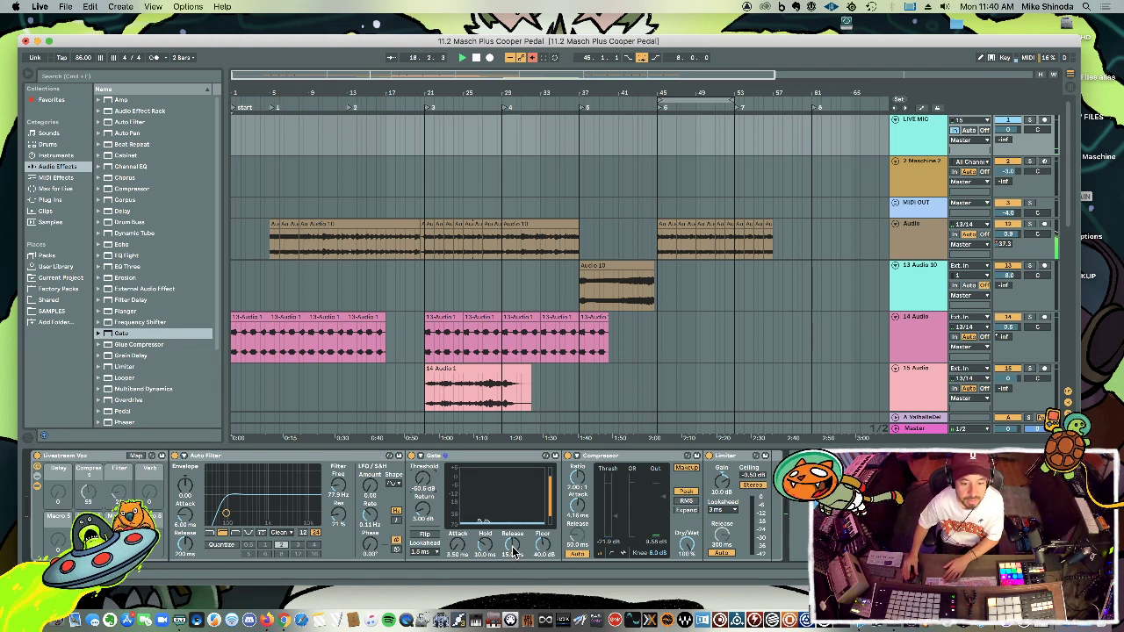
{"action": "left_click_drag", "start_coordinate": [512, 544], "coordinate": [512, 541]}
{"action": "left_click_drag", "start_coordinate": [485, 543], "coordinate": [486, 535]}
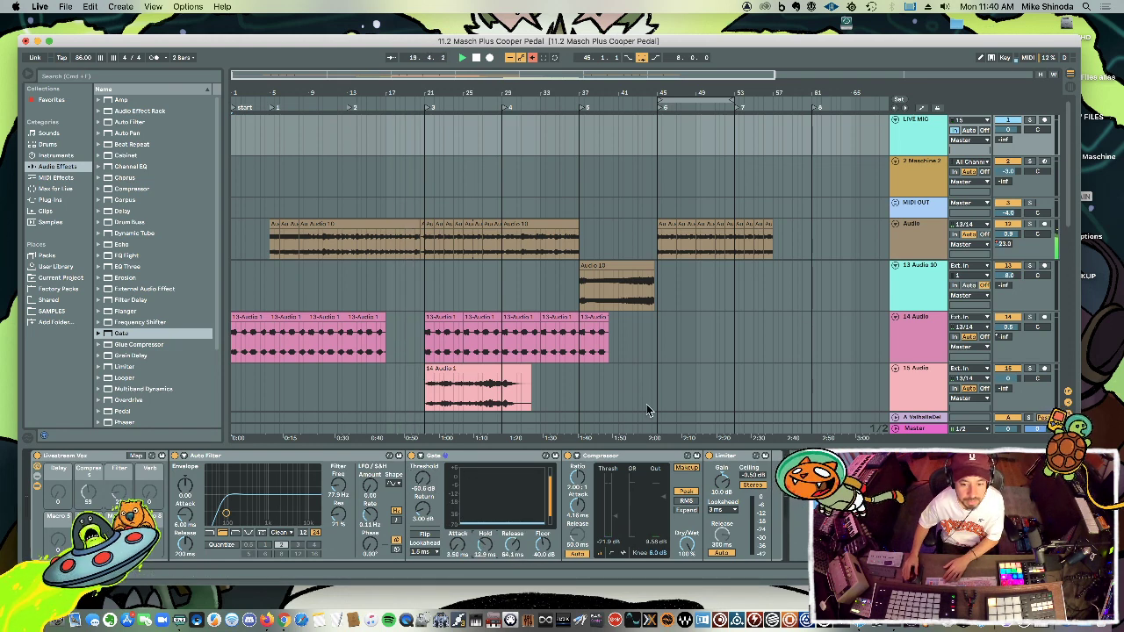
{"action": "left_click", "coordinate": [903, 245]}
{"action": "scroll", "coordinate": [681, 281], "scroll_direction": "down", "scroll_amount": 3}
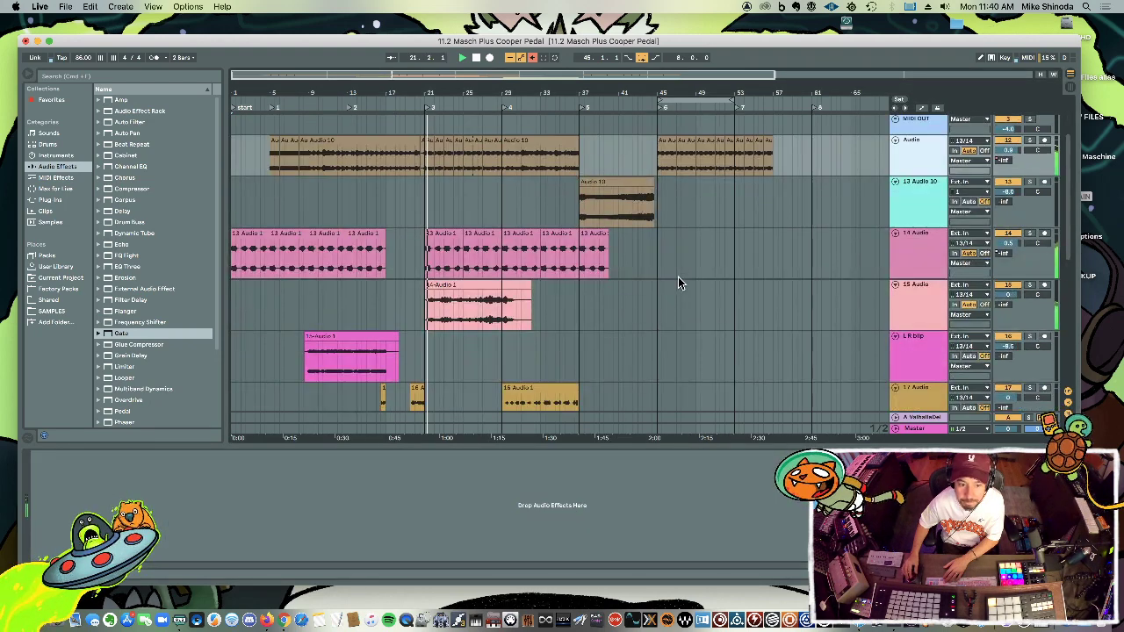
{"action": "scroll", "coordinate": [676, 268], "scroll_direction": "down", "scroll_amount": 3}
{"action": "scroll", "coordinate": [676, 272], "scroll_direction": "up", "scroll_amount": 3}
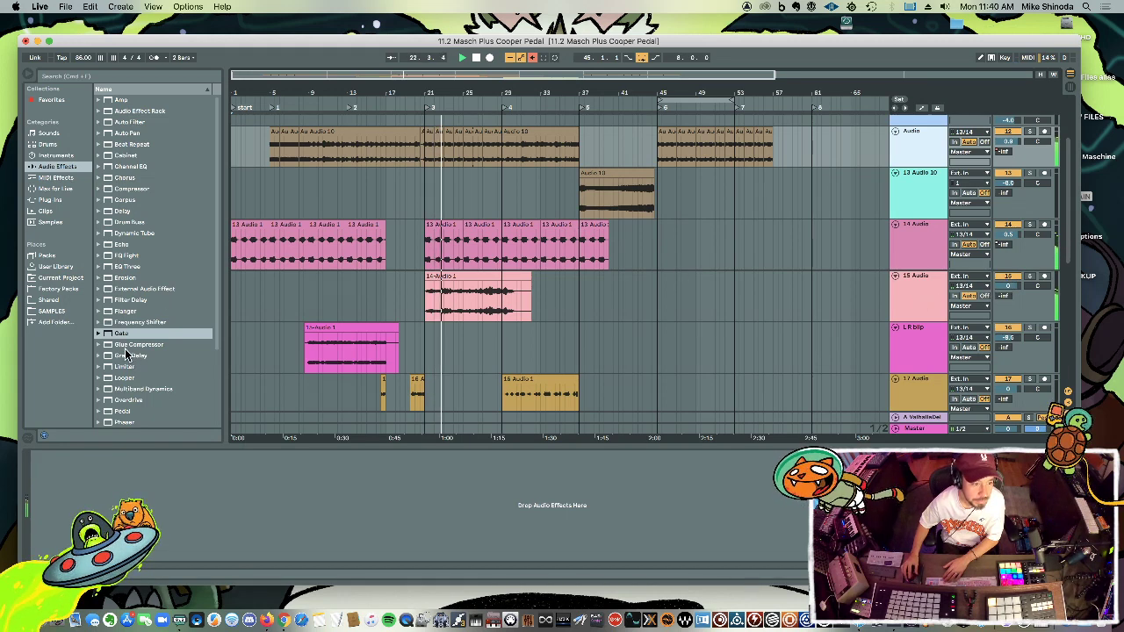
Add the ValhallaPlate reverb to the 15 Audio track, set its Mix to 54.8 %, and close its window.
{"action": "left_click", "coordinate": [58, 199]}
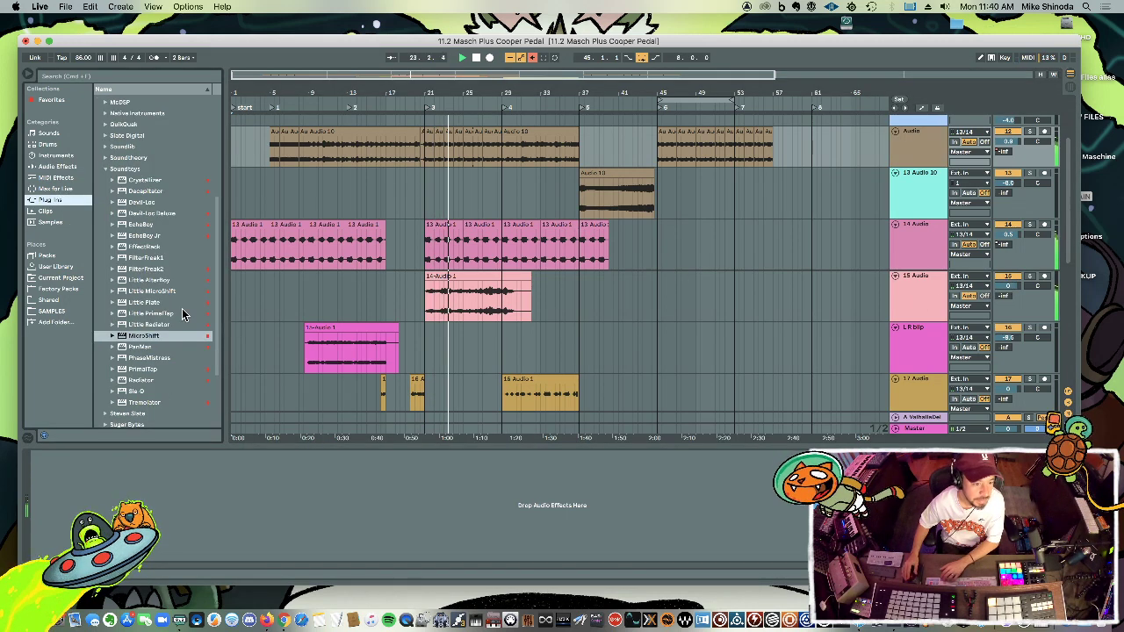
{"action": "scroll", "coordinate": [171, 325], "scroll_direction": "down", "scroll_amount": 5}
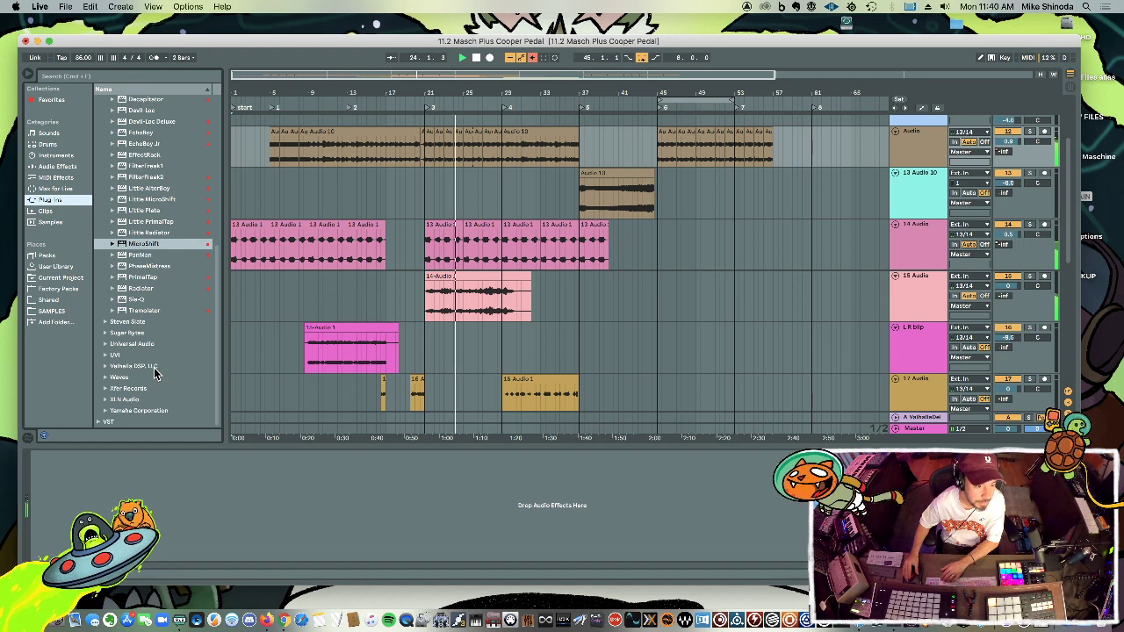
{"action": "left_click", "coordinate": [153, 367]}
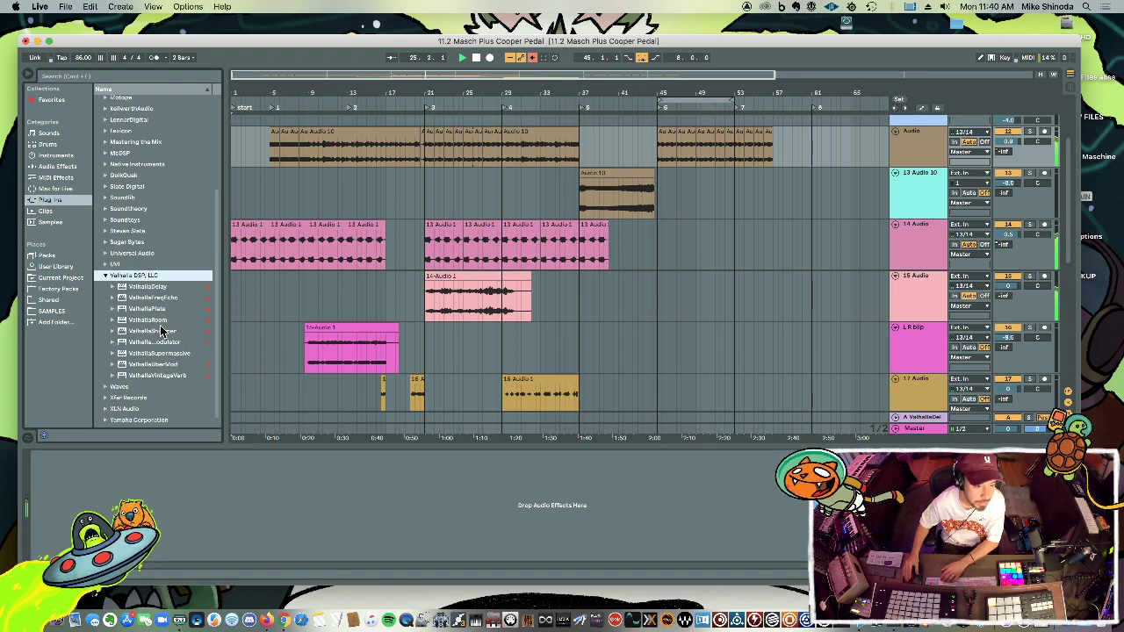
{"action": "key", "text": "Down"}
{"action": "key", "text": "Down"}
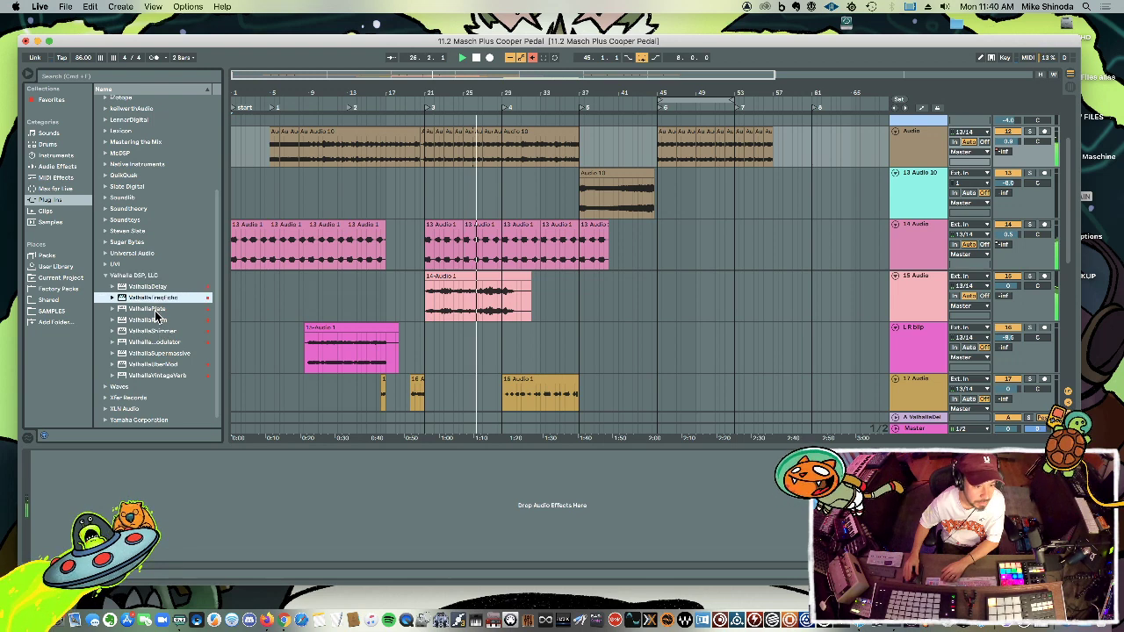
{"action": "left_click", "coordinate": [147, 309]}
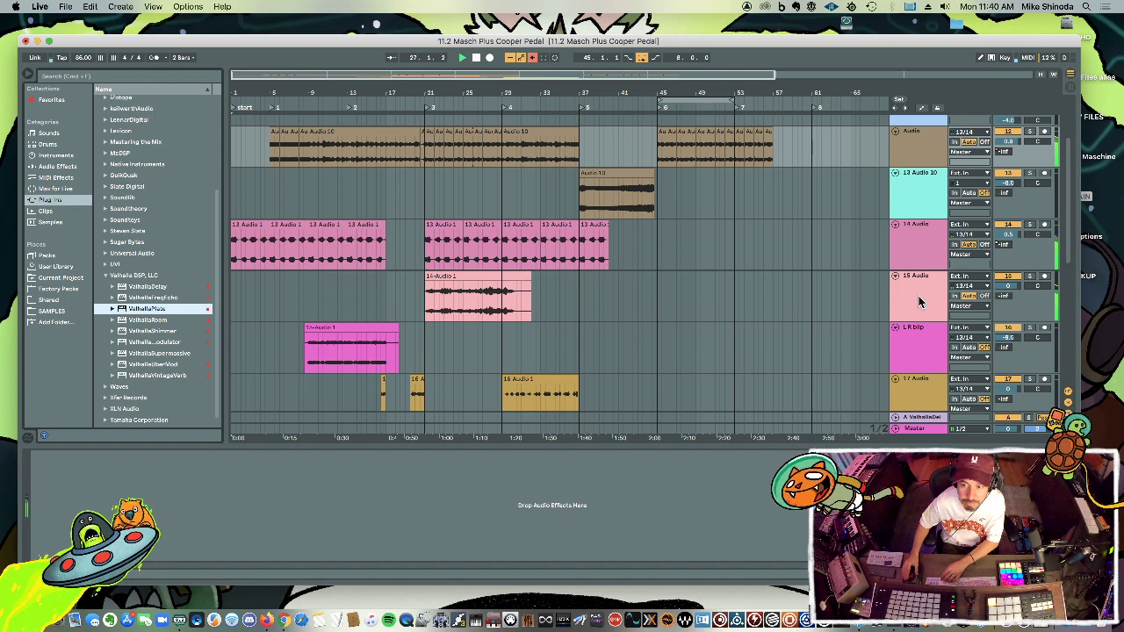
{"action": "left_click_drag", "start_coordinate": [918, 301], "coordinate": [918, 301]}
{"action": "left_click_drag", "start_coordinate": [94, 174], "coordinate": [85, 242]}
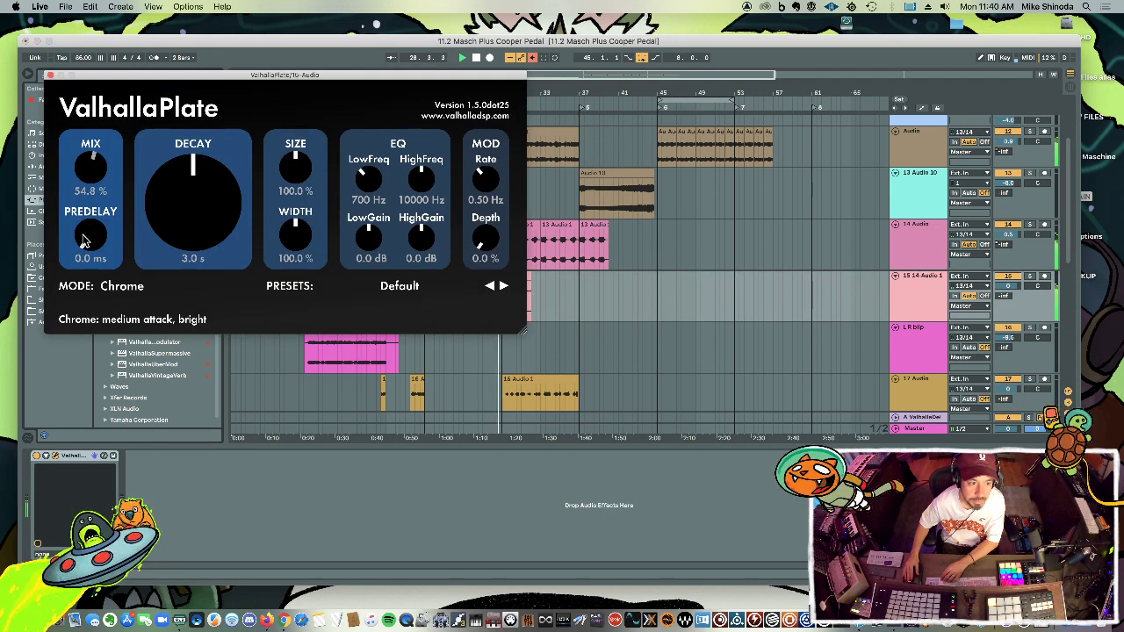
{"action": "left_click", "coordinate": [51, 76]}
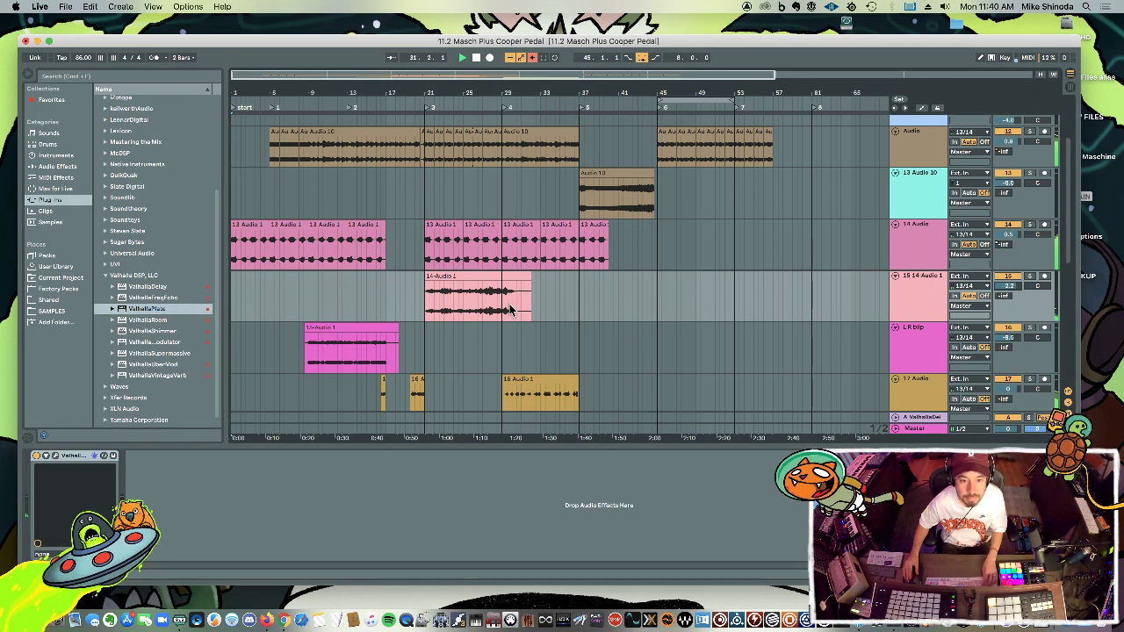
Duplicate bars 25 to 29 of the 14-Audio 1 clip twice and extend the last copy to bar 40.
{"action": "left_click_drag", "start_coordinate": [507, 307], "coordinate": [463, 305]}
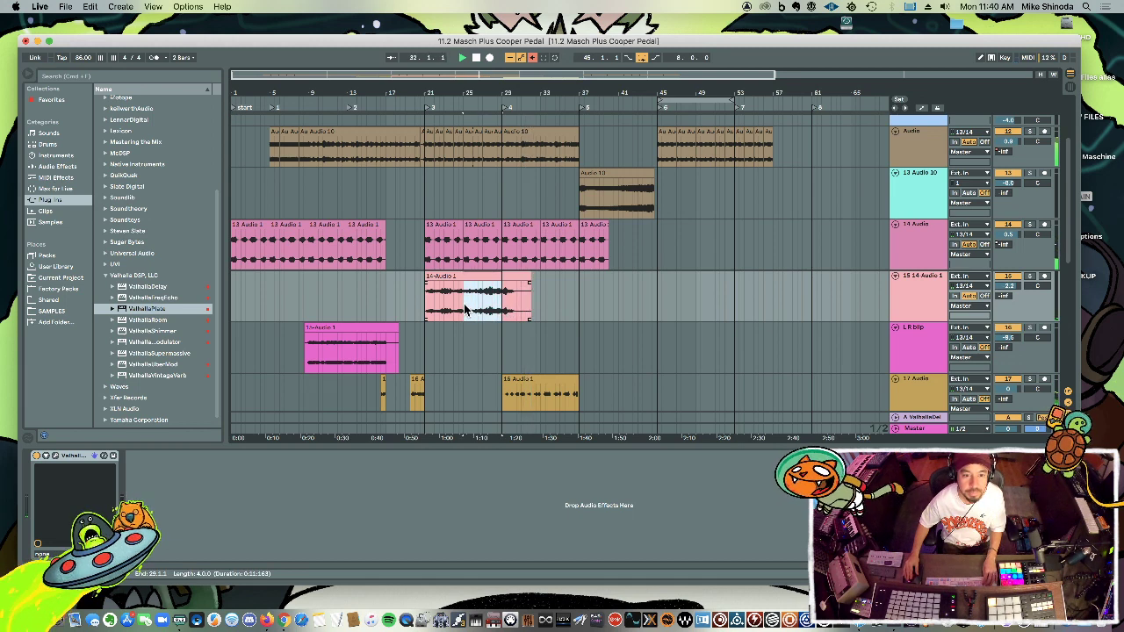
{"action": "key", "text": "super+d"}
{"action": "key", "text": "super+d"}
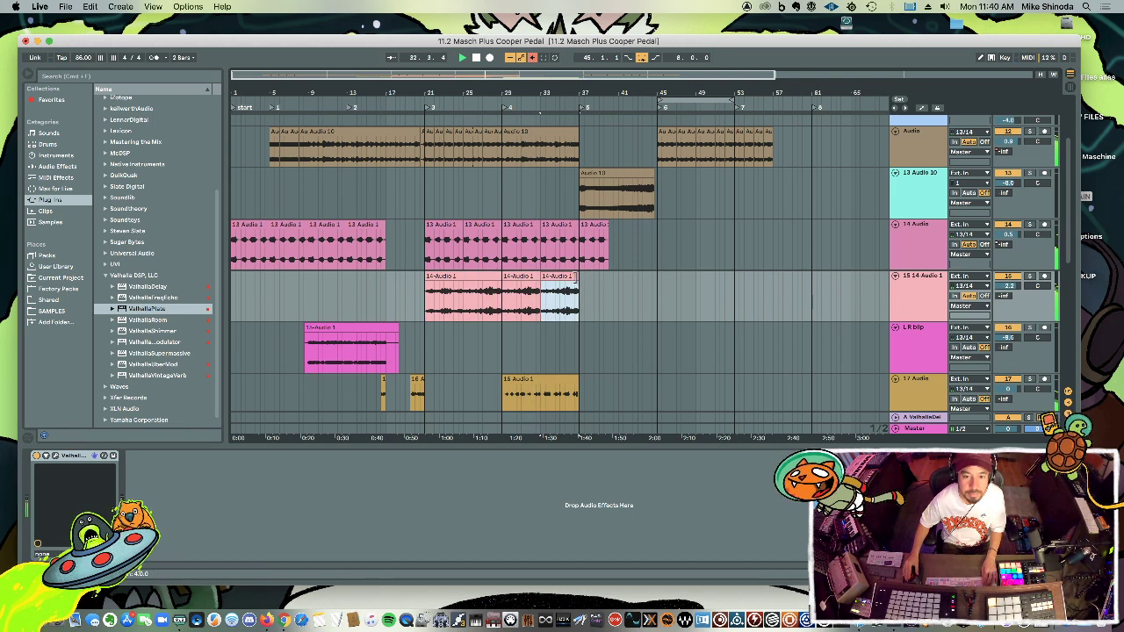
{"action": "left_click_drag", "start_coordinate": [579, 281], "coordinate": [612, 279]}
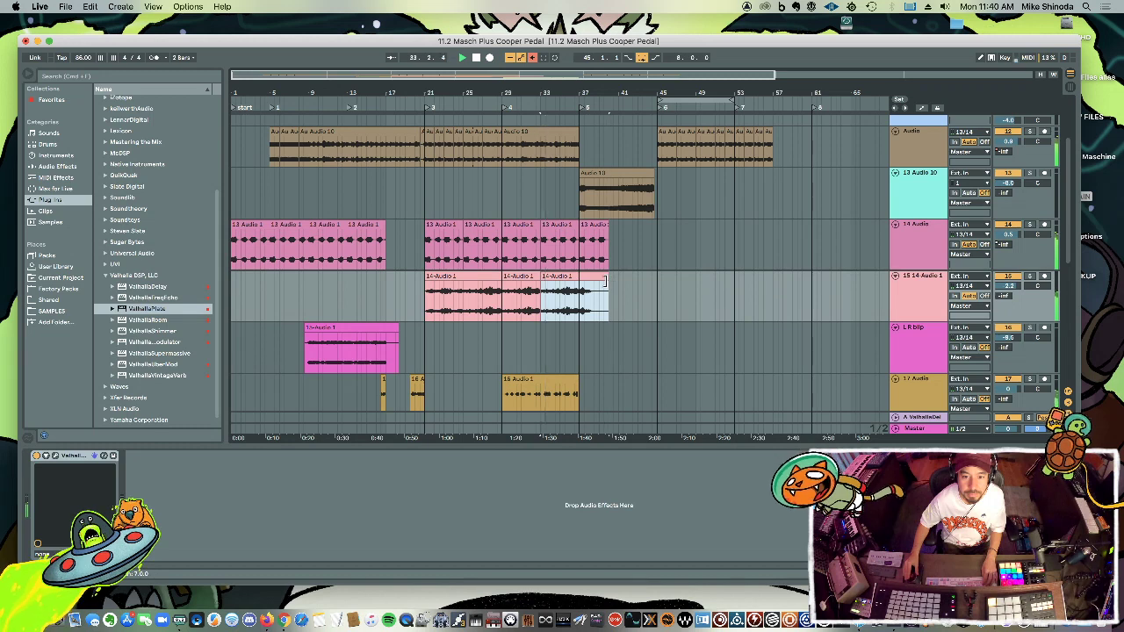
Lower the volume of the 15 14-Audio 1 track to -5.2 dB.
{"action": "left_click_drag", "start_coordinate": [1012, 288], "coordinate": [1010, 291]}
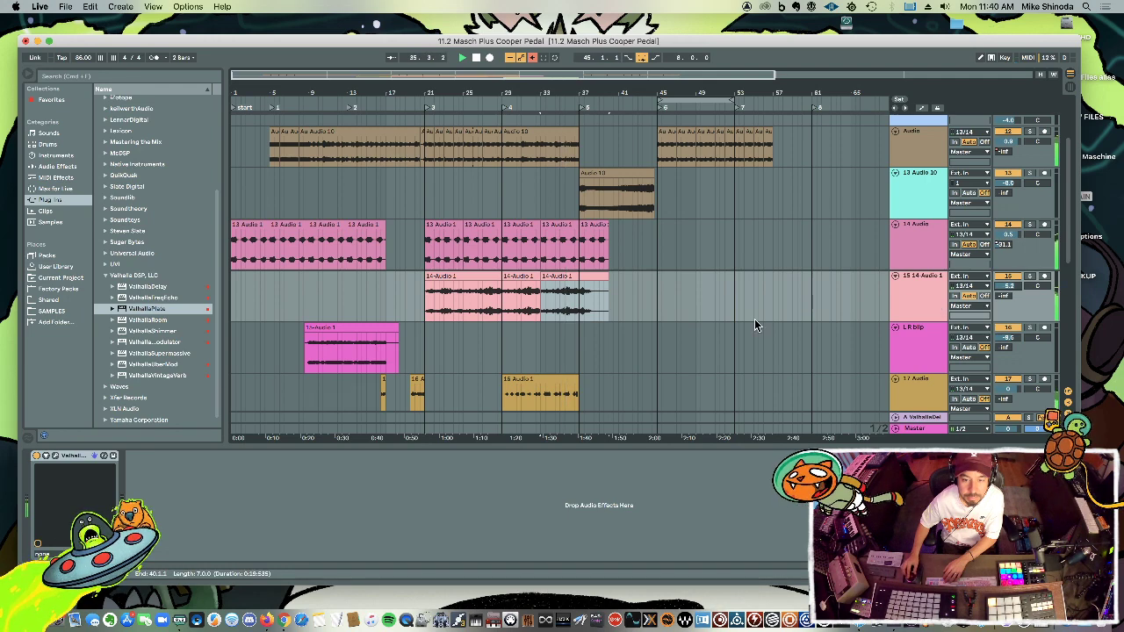
{"action": "scroll", "coordinate": [657, 232], "scroll_direction": "down", "scroll_amount": 5}
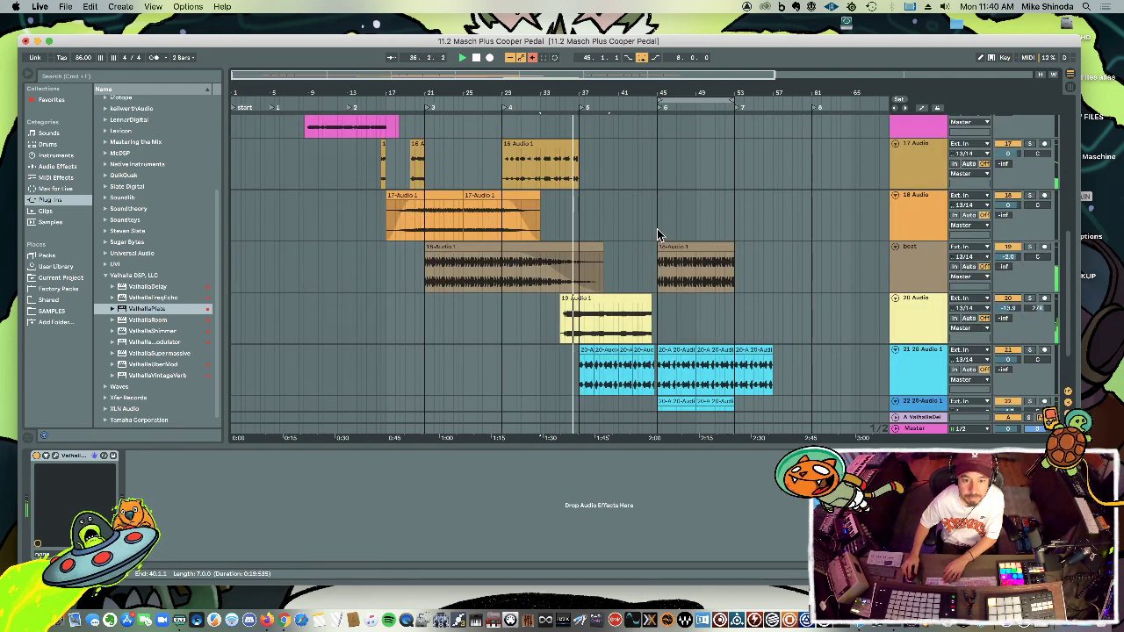
{"action": "scroll", "coordinate": [656, 230], "scroll_direction": "down", "scroll_amount": 3}
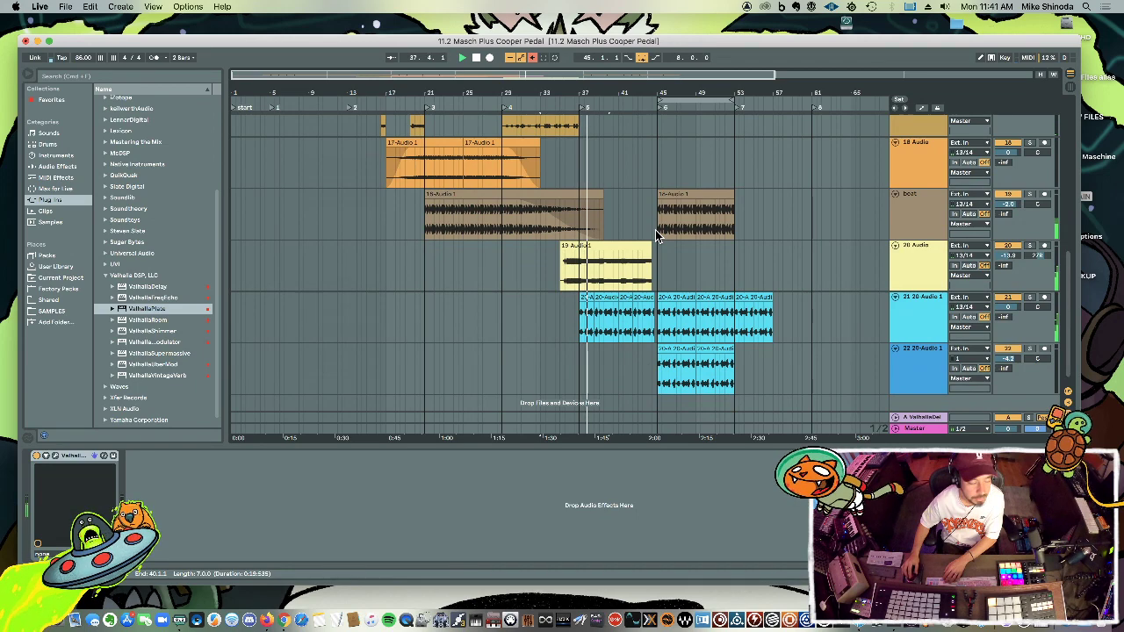
{"action": "scroll", "coordinate": [655, 230], "scroll_direction": "up", "scroll_amount": 5}
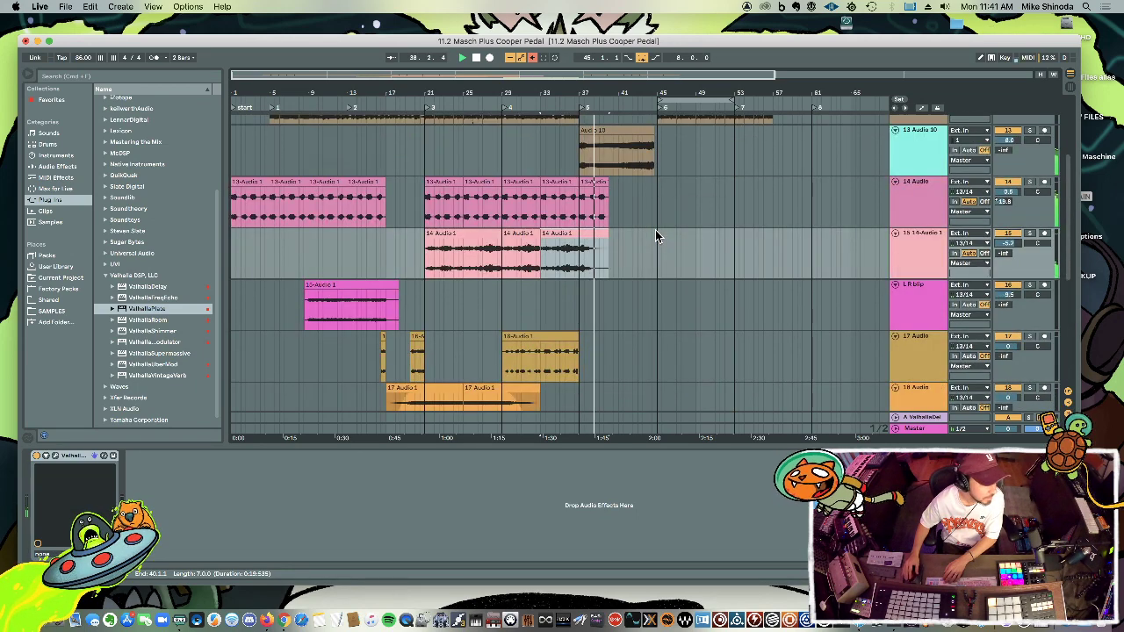
{"action": "scroll", "coordinate": [656, 228], "scroll_direction": "up", "scroll_amount": 4}
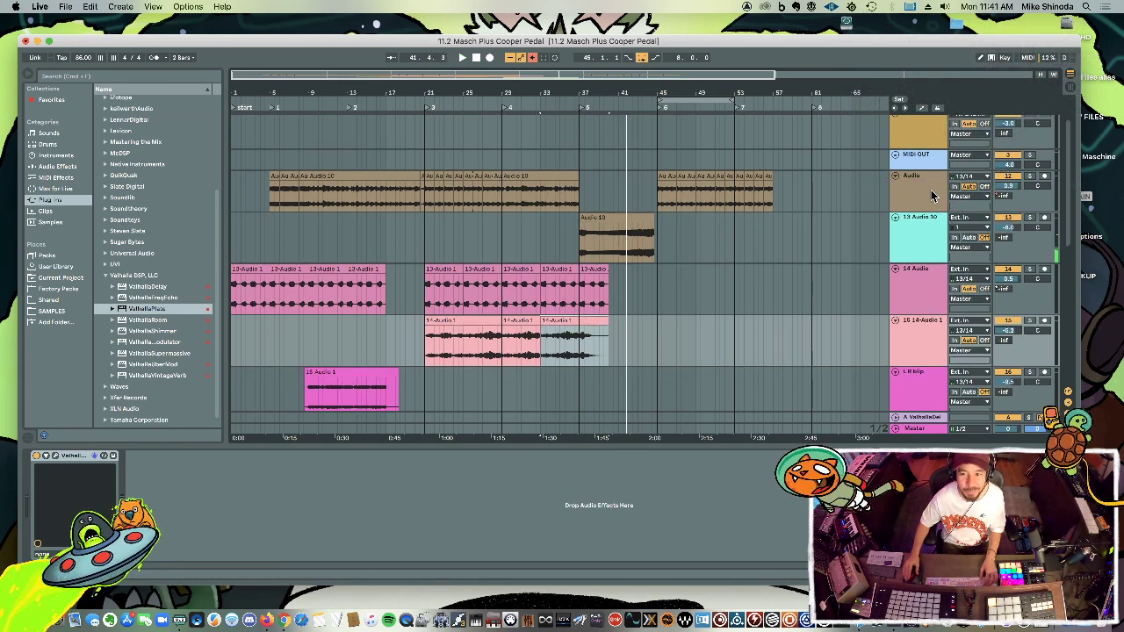
Group all the tracks from the Audio track through 22 20-Audio 1 into a single group track.
{"action": "scroll", "coordinate": [896, 264], "scroll_direction": "down", "scroll_amount": 5}
{"action": "left_click", "coordinate": [913, 361]}
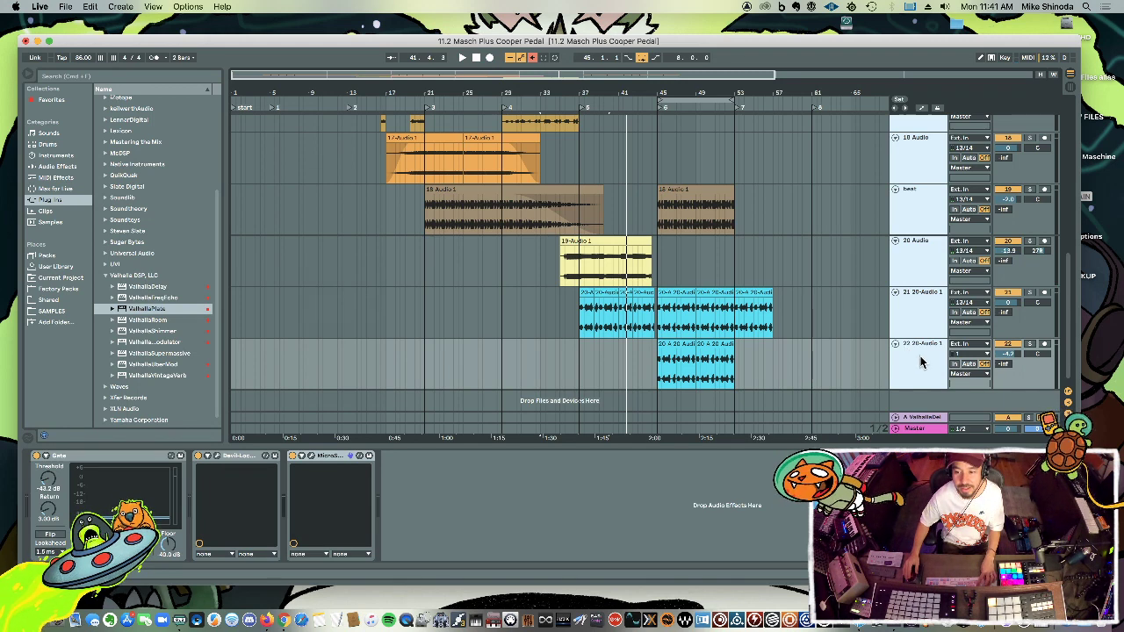
{"action": "key", "text": "super+g"}
{"action": "scroll", "coordinate": [923, 356], "scroll_direction": "up", "scroll_amount": 3}
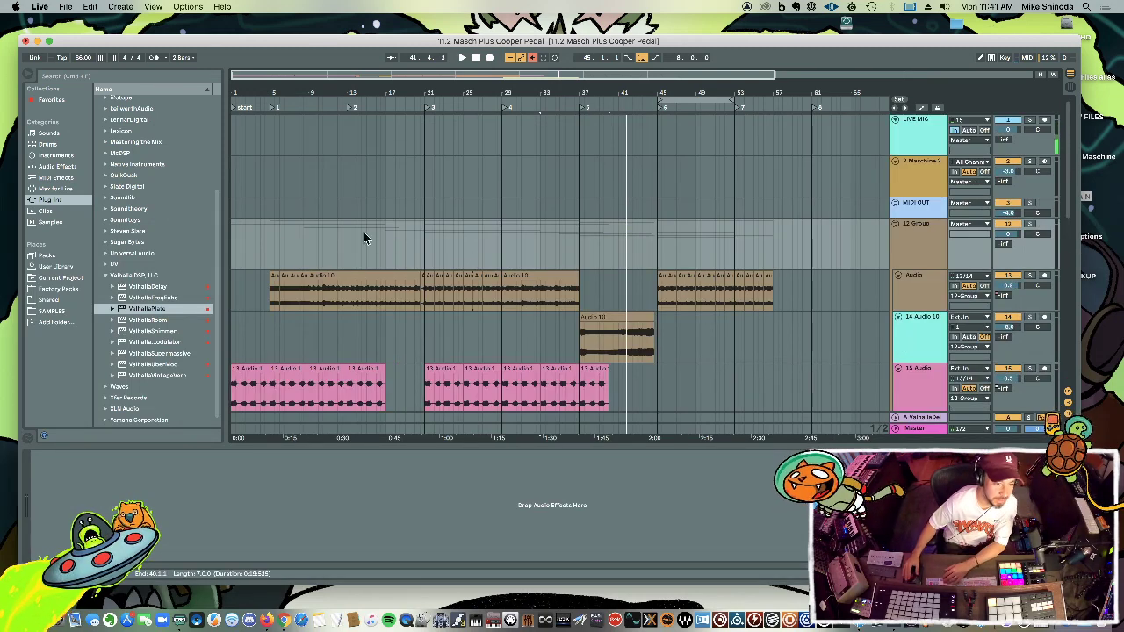
Remove the Gate effect from the LIVE MIC track's device chain.
{"action": "left_click", "coordinate": [743, 230]}
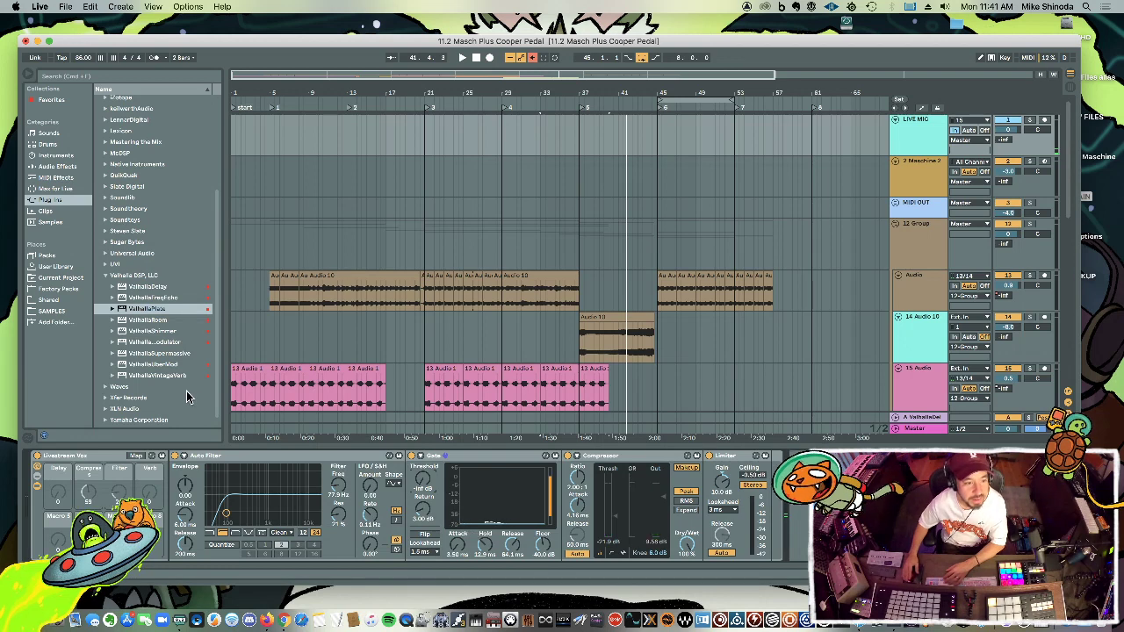
{"action": "left_click", "coordinate": [468, 455]}
{"action": "key", "text": "Delete"}
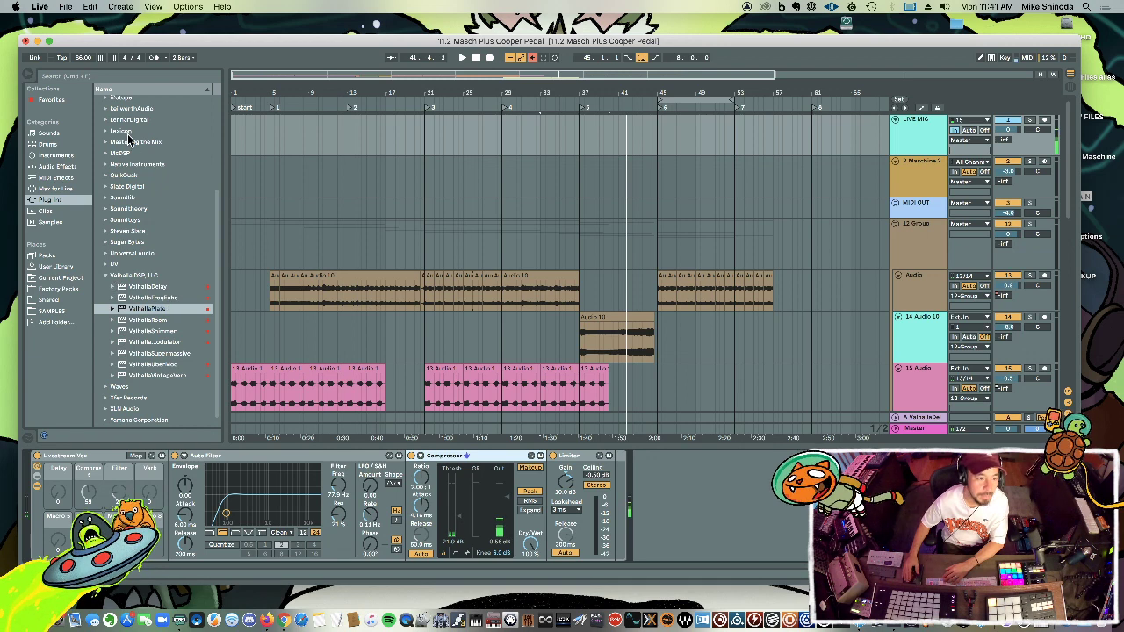
Add the Quick Mix Chain audio effect rack to the 12-Group track and move the Pro-L window clear of the compressor.
{"action": "left_click", "coordinate": [58, 167]}
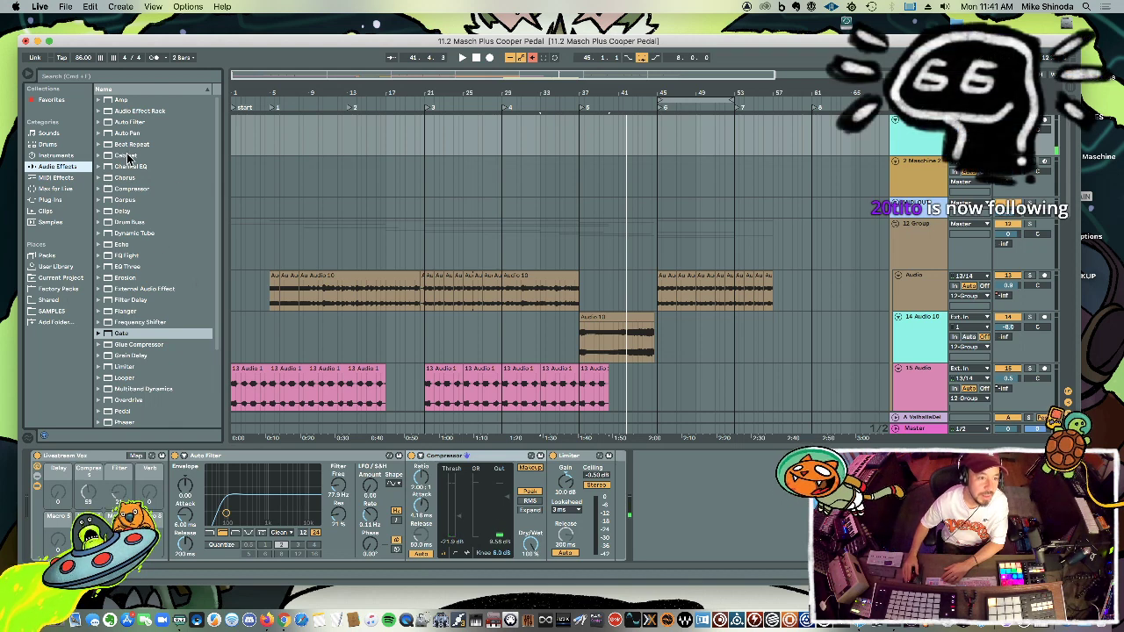
{"action": "left_click", "coordinate": [136, 111]}
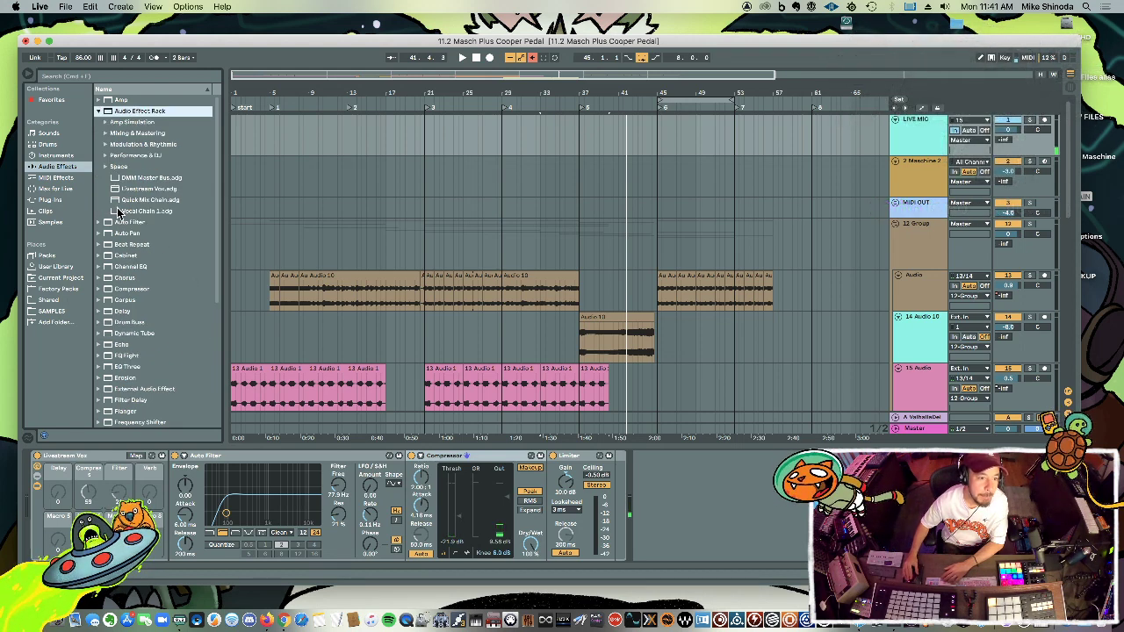
{"action": "left_click", "coordinate": [136, 200]}
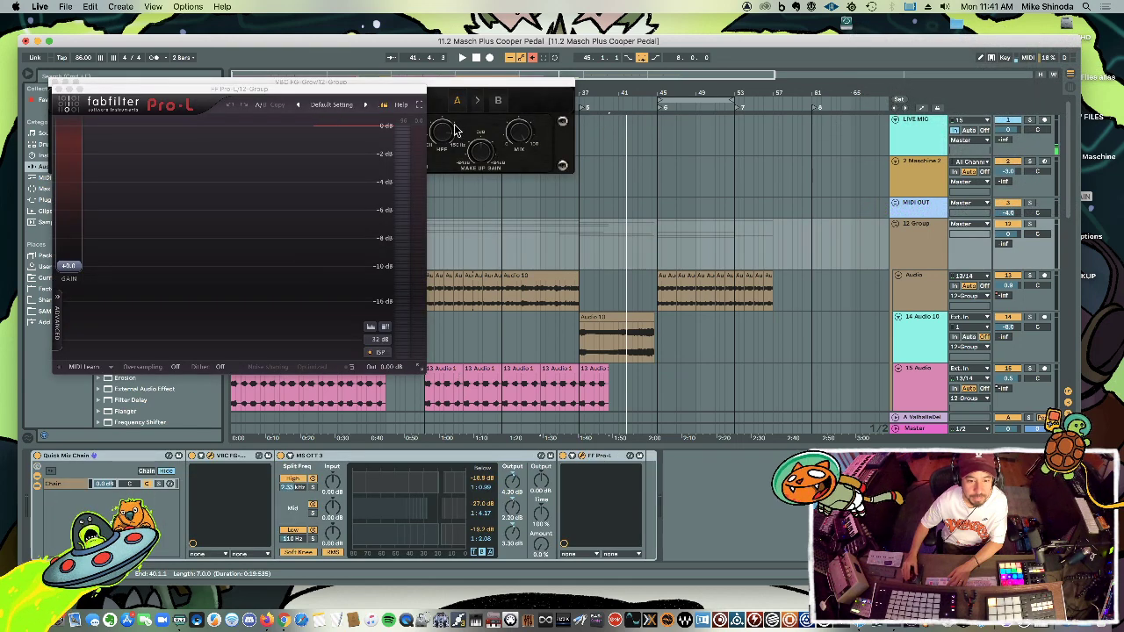
{"action": "left_click_drag", "start_coordinate": [407, 90], "coordinate": [542, 170]}
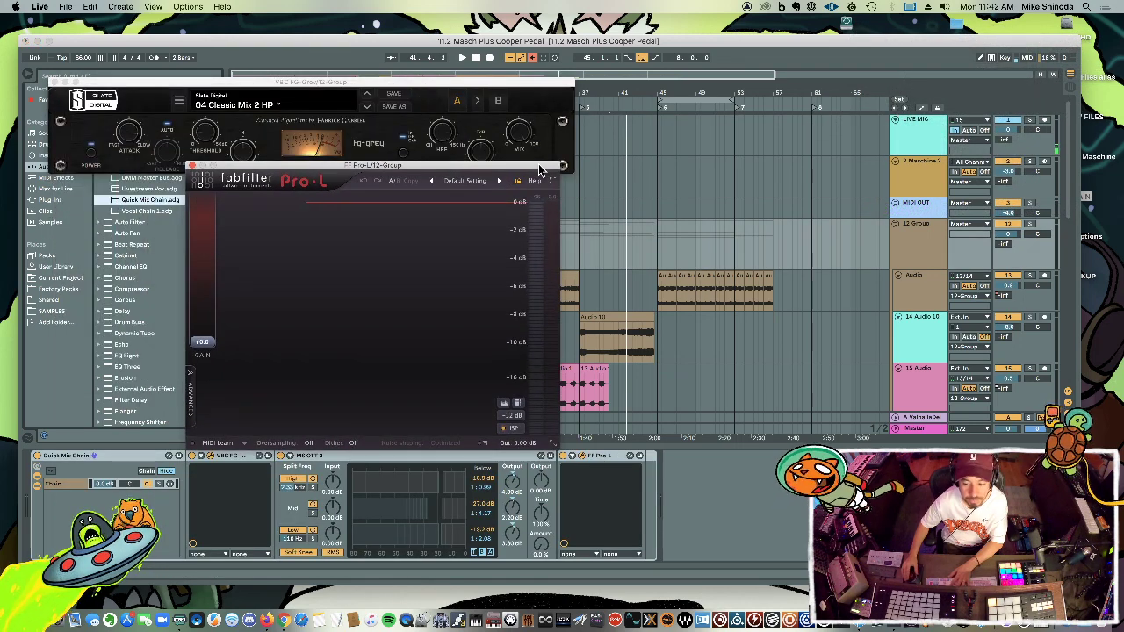
Play the song, load Pro-L's Jazzy Pop - Safe and Transparent preset, and raise its gain to about 8.3 dB.
{"action": "key", "text": "space"}
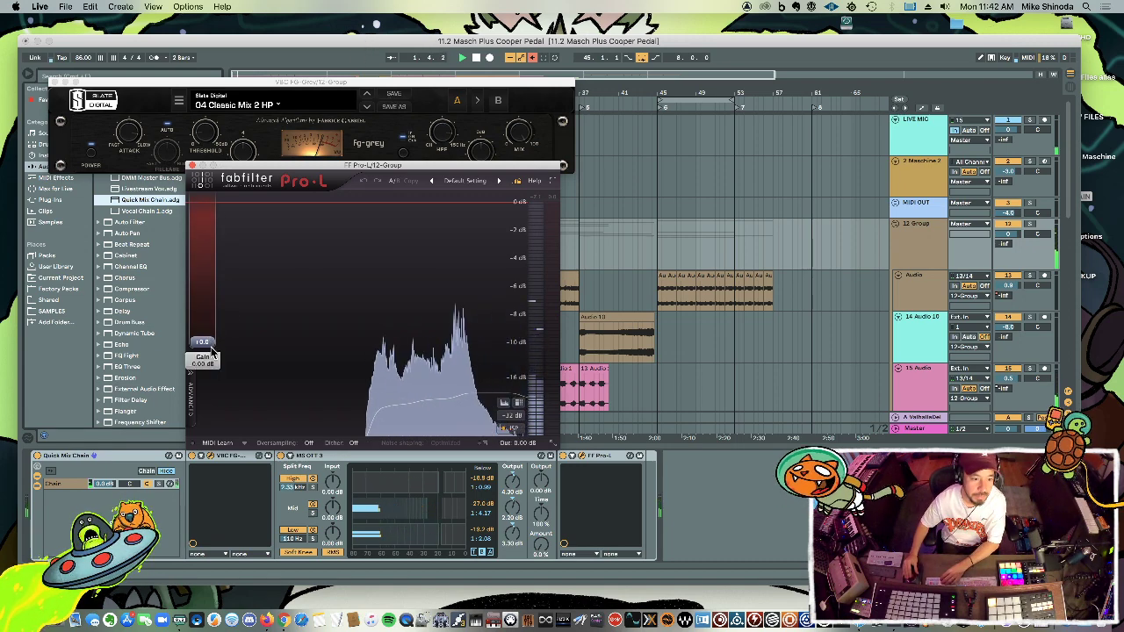
{"action": "left_click", "coordinate": [467, 181]}
{"action": "mouse_move", "coordinate": [467, 220]}
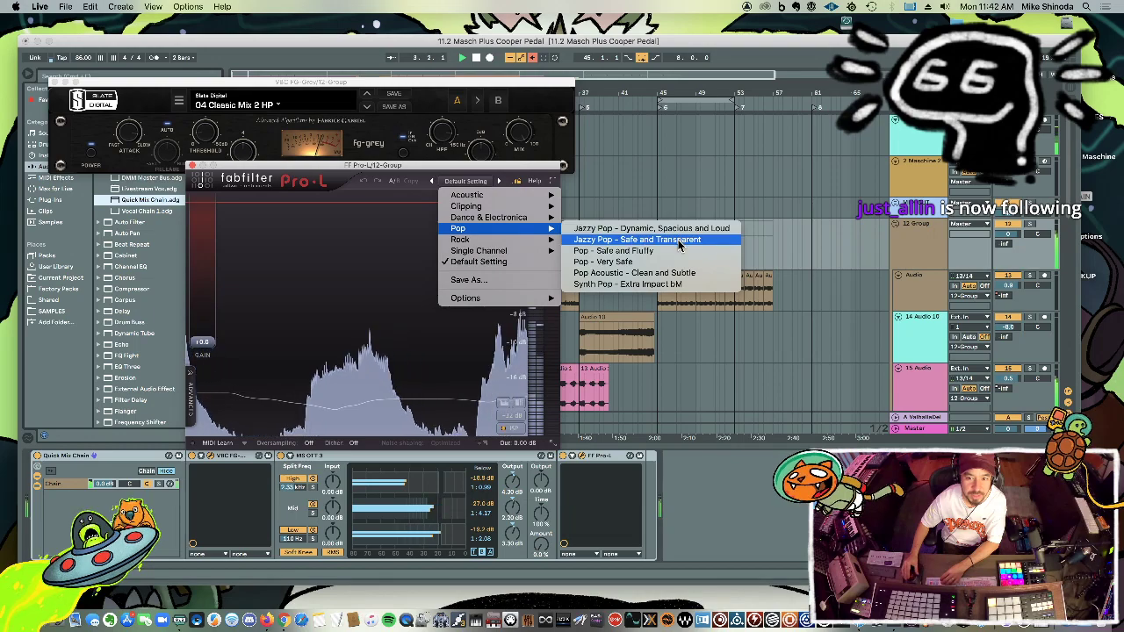
{"action": "left_click", "coordinate": [679, 240]}
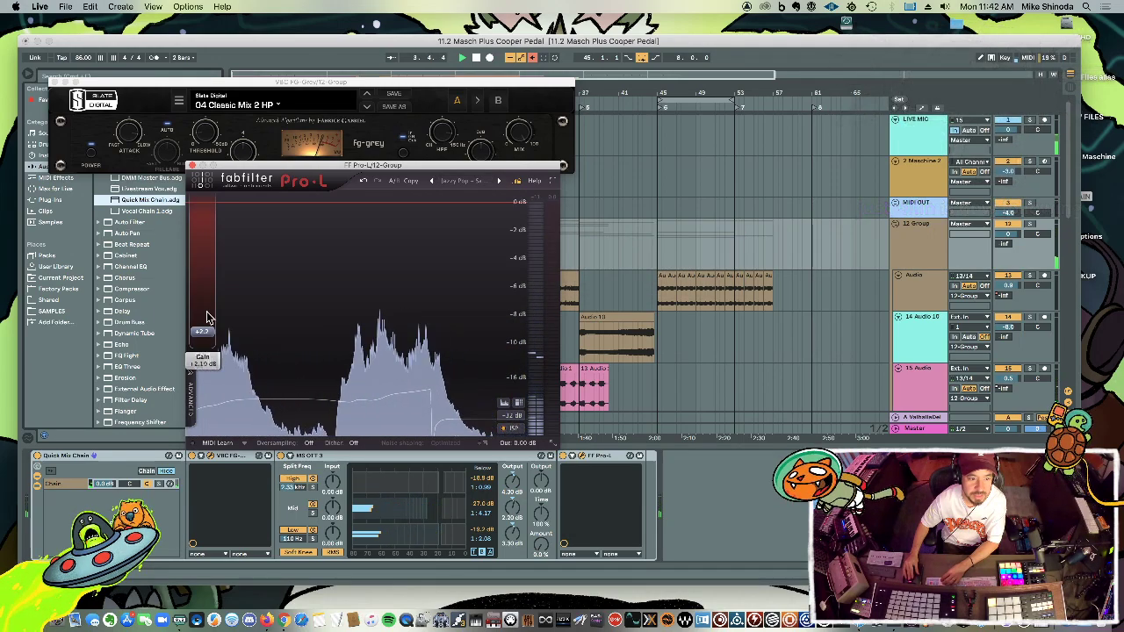
{"action": "left_click_drag", "start_coordinate": [207, 318], "coordinate": [209, 305]}
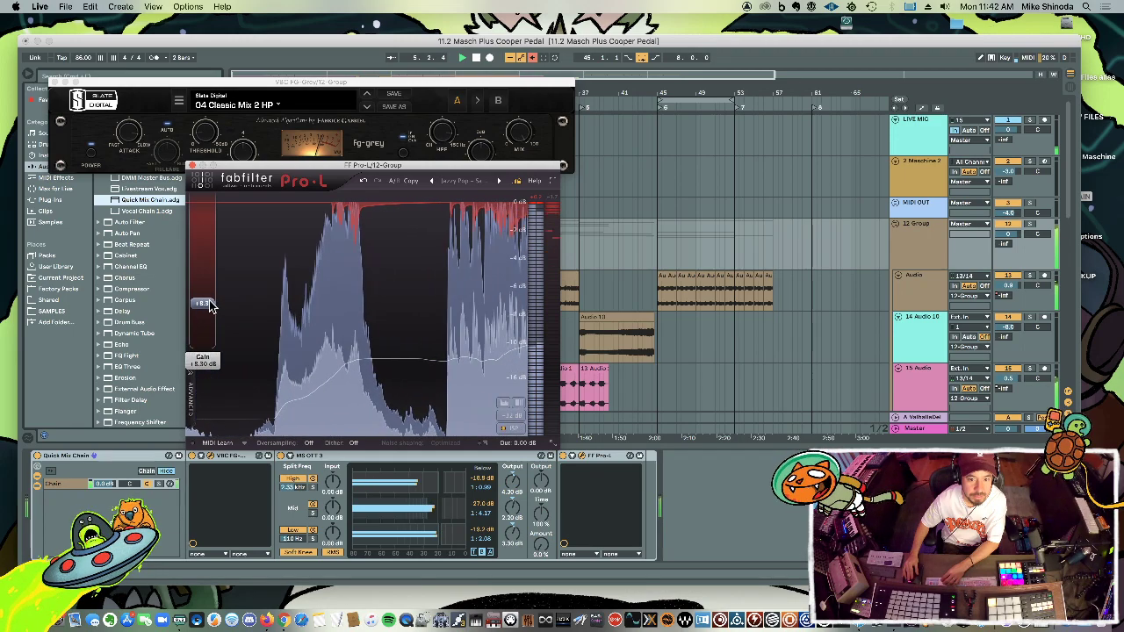
Set the MS OTT 3 Amount to 44 % on the group and move the FG-Grey and Pro-L windows apart.
{"action": "left_click_drag", "start_coordinate": [538, 542], "coordinate": [539, 508]}
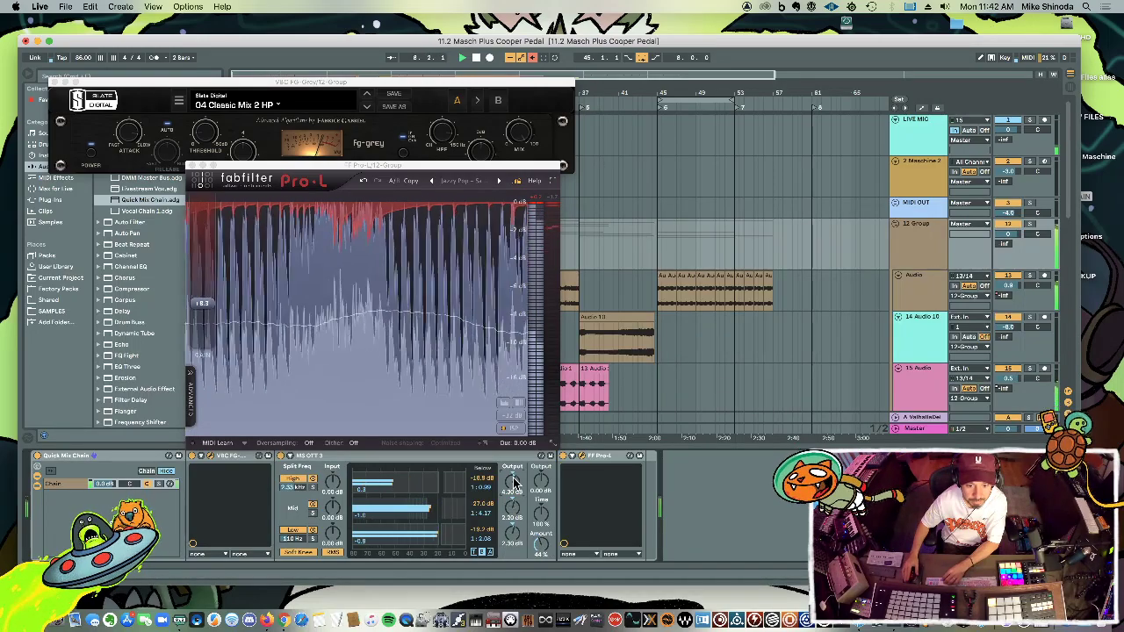
{"action": "left_click", "coordinate": [175, 90]}
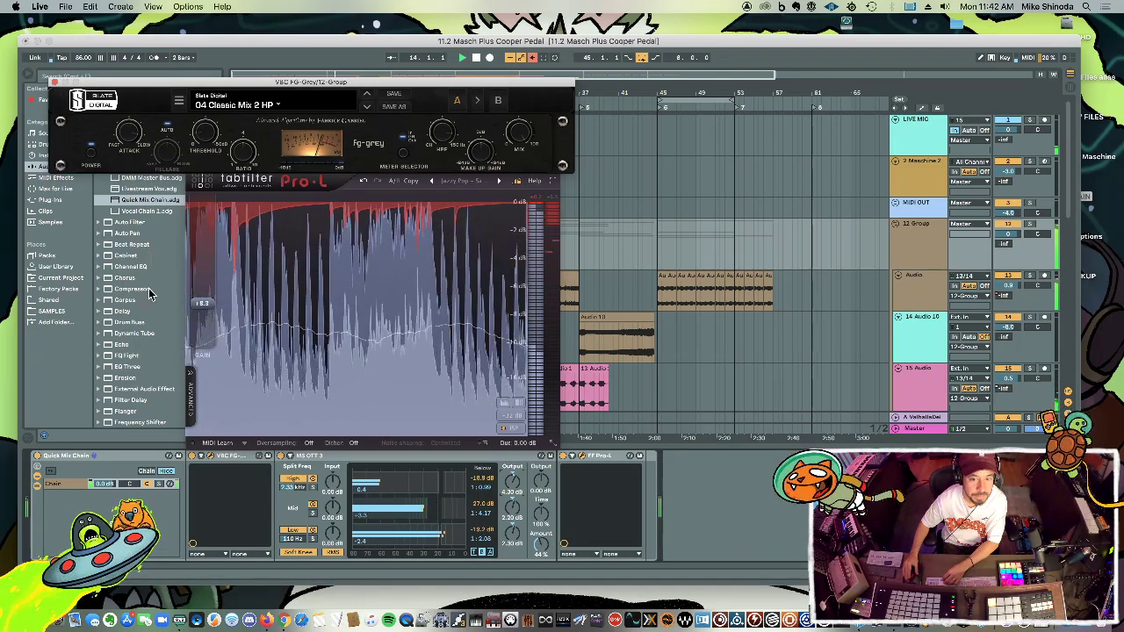
{"action": "mouse_move", "coordinate": [199, 304]}
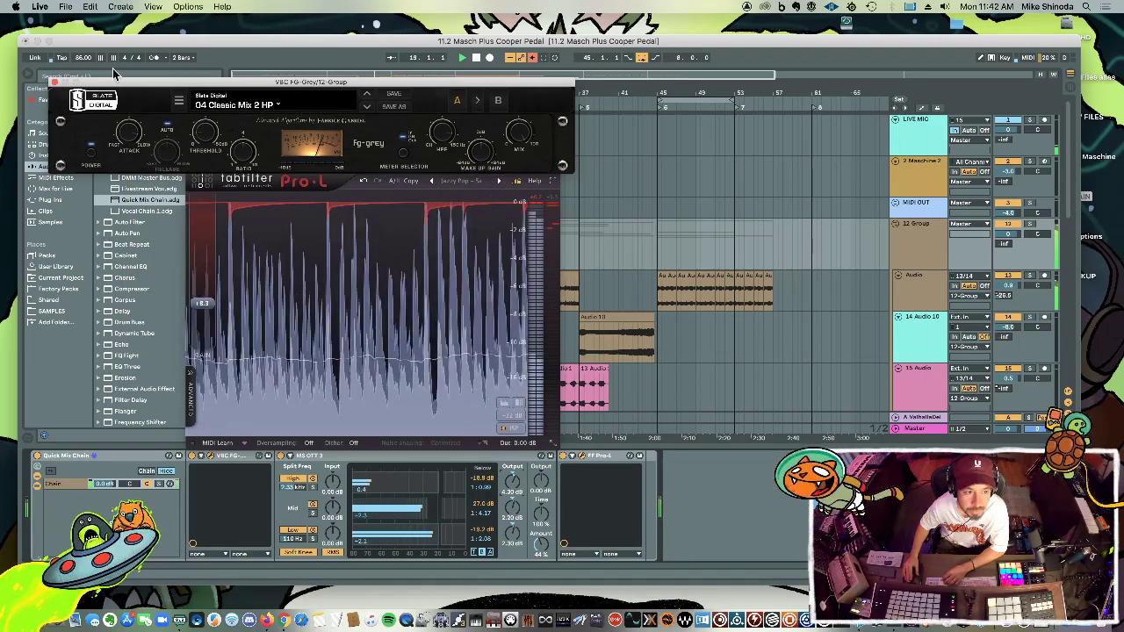
{"action": "left_click_drag", "start_coordinate": [123, 81], "coordinate": [208, 44]}
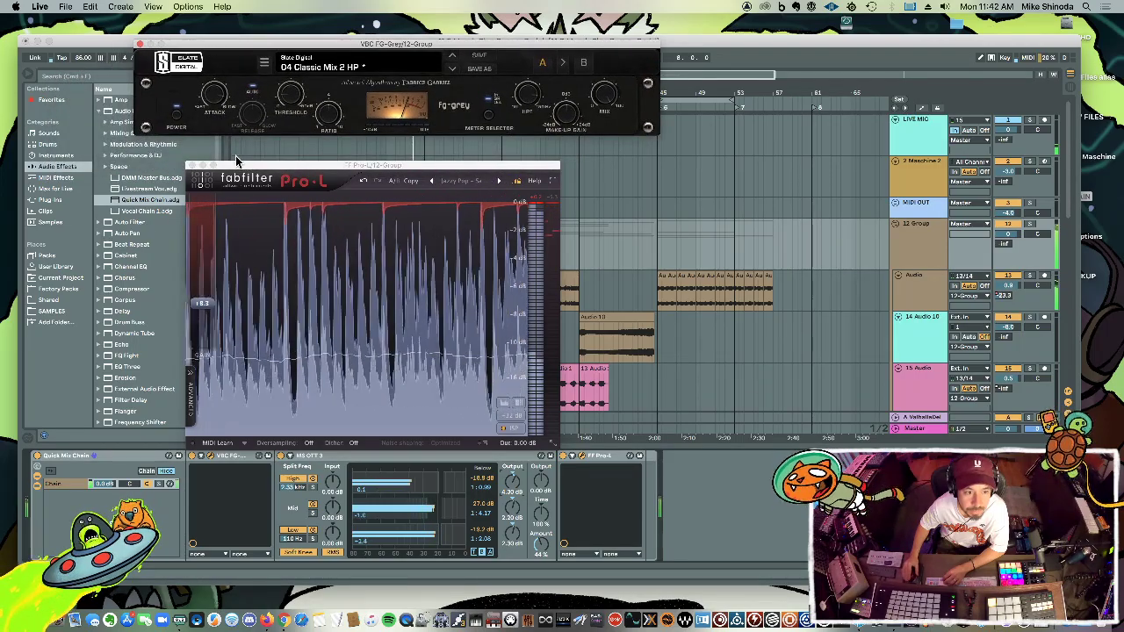
{"action": "left_click_drag", "start_coordinate": [239, 168], "coordinate": [573, 196]}
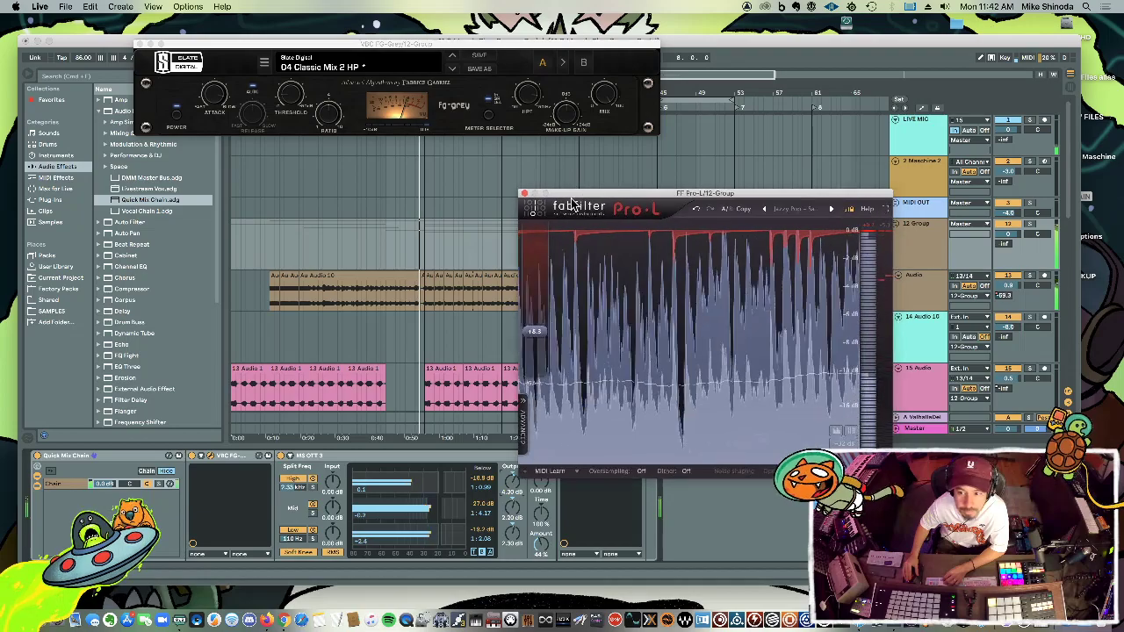
Lower Pro-L's gain to about 7.8 dB on the group and close the plug-in windows.
{"action": "mouse_move", "coordinate": [535, 332]}
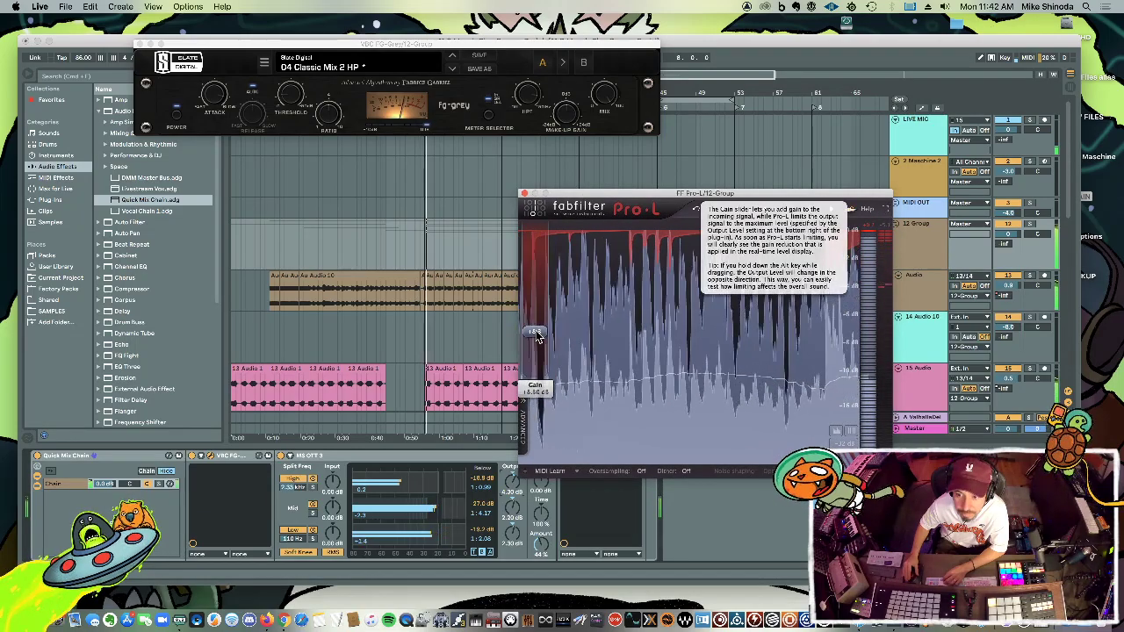
{"action": "left_click_drag", "start_coordinate": [536, 333], "coordinate": [536, 335]}
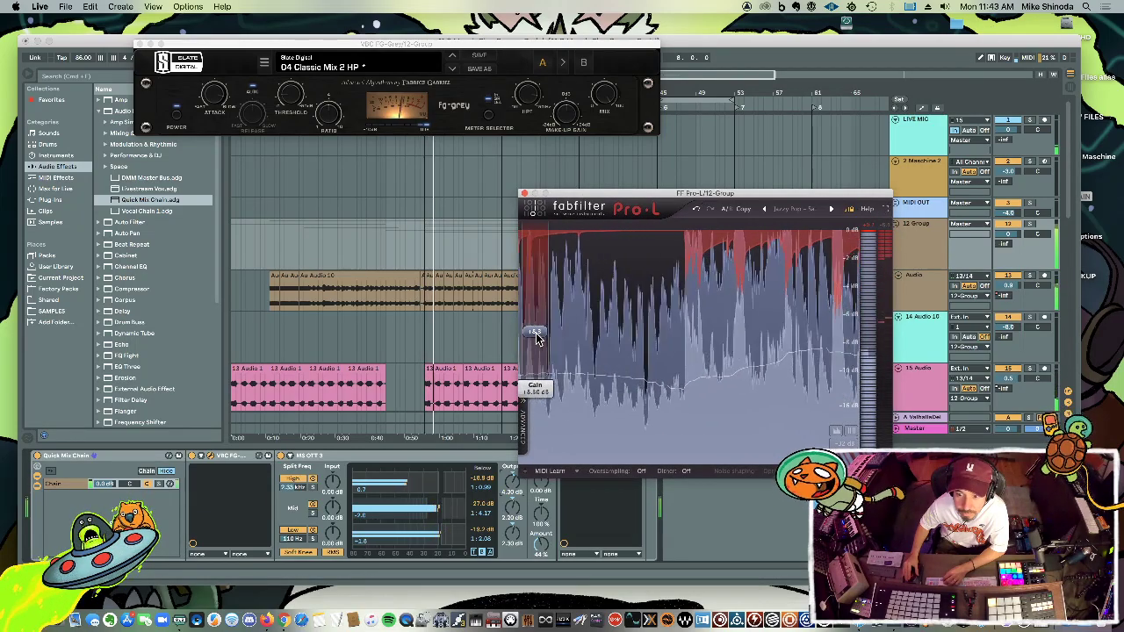
{"action": "scroll", "coordinate": [536, 338], "scroll_direction": "down", "scroll_amount": 10}
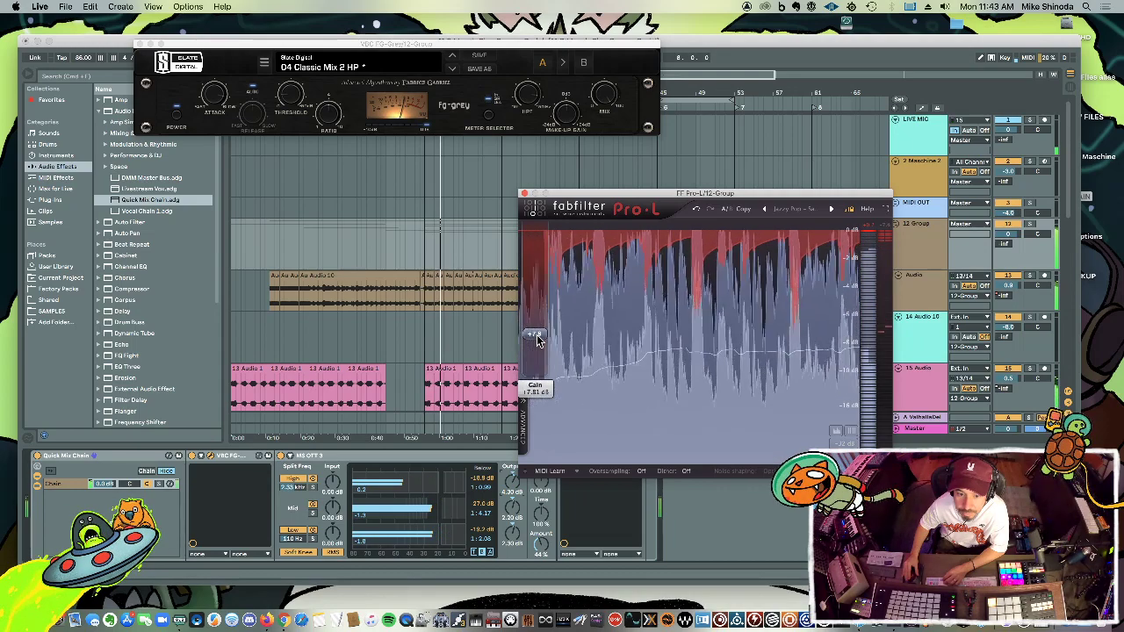
{"action": "left_click", "coordinate": [524, 193]}
{"action": "left_click", "coordinate": [338, 211]}
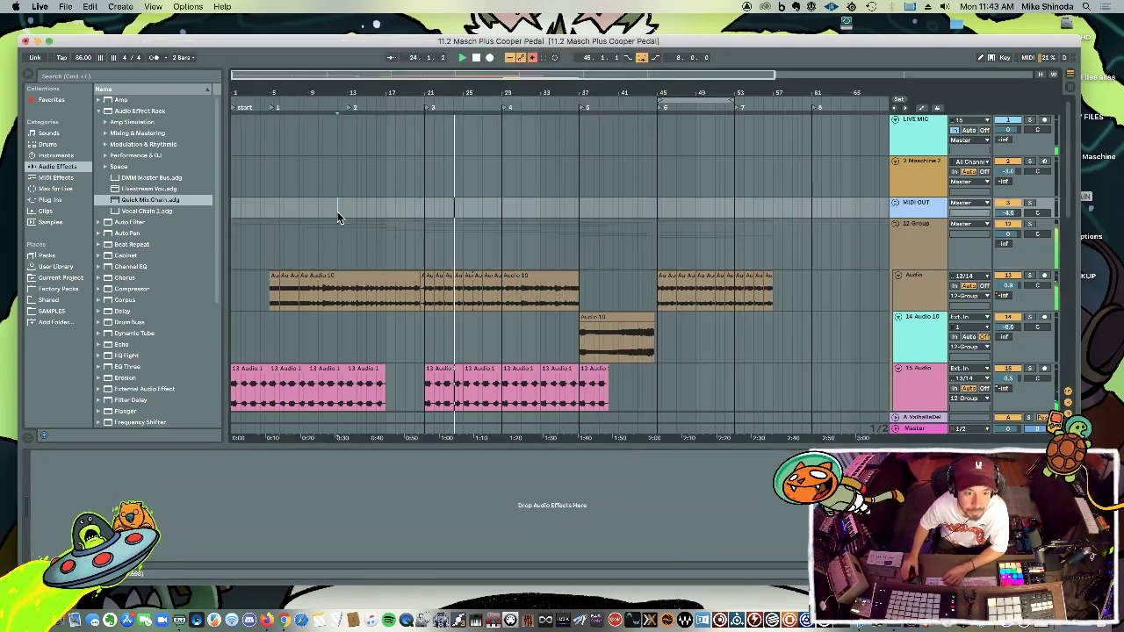
Lower the volume of the 19 Audio track to -1.0 dB during playback.
{"action": "scroll", "coordinate": [489, 256], "scroll_direction": "down", "scroll_amount": 5}
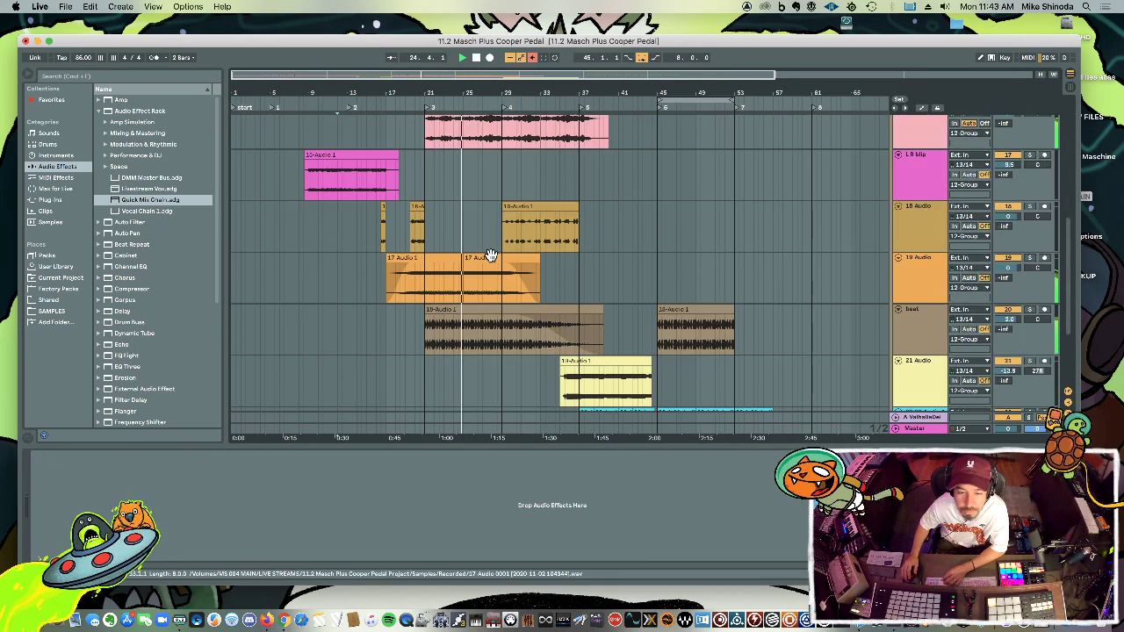
{"action": "scroll", "coordinate": [485, 256], "scroll_direction": "down", "scroll_amount": 3}
{"action": "scroll", "coordinate": [484, 255], "scroll_direction": "up", "scroll_amount": 2}
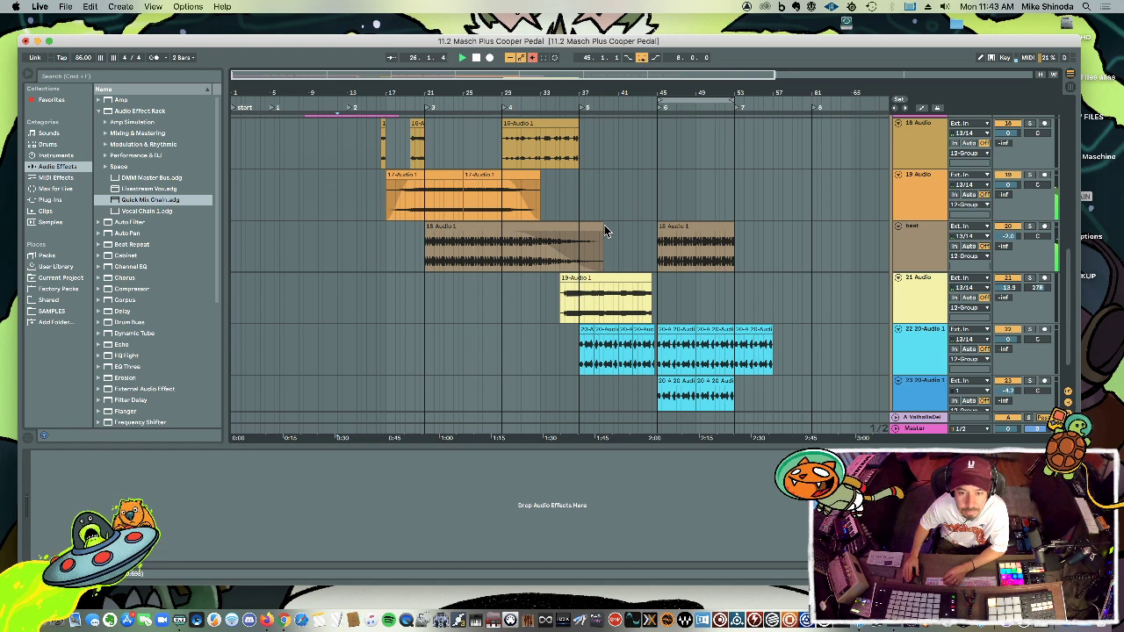
{"action": "left_click_drag", "start_coordinate": [557, 251], "coordinate": [552, 257]}
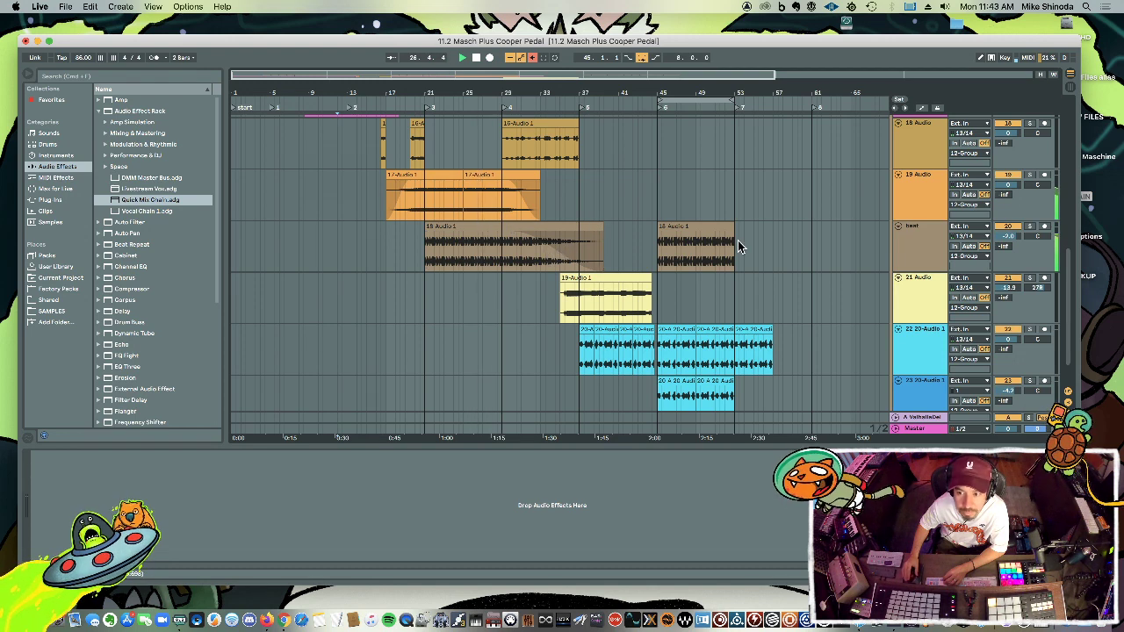
{"action": "scroll", "coordinate": [720, 290], "scroll_direction": "up", "scroll_amount": 3}
{"action": "scroll", "coordinate": [700, 269], "scroll_direction": "down", "scroll_amount": 5}
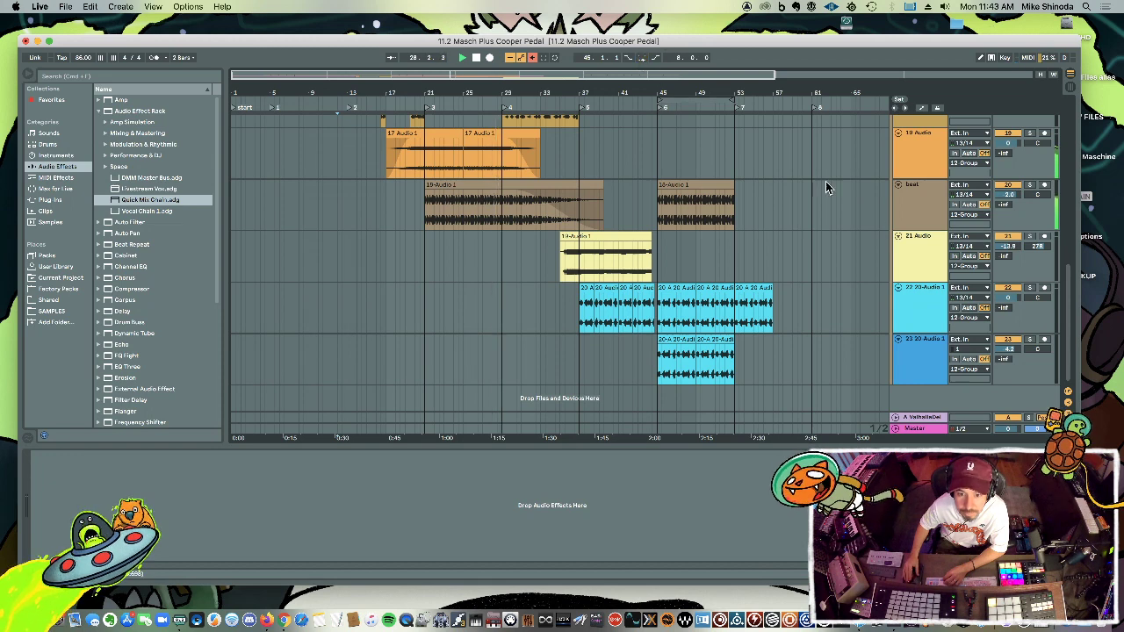
{"action": "scroll", "coordinate": [823, 195], "scroll_direction": "up", "scroll_amount": 1}
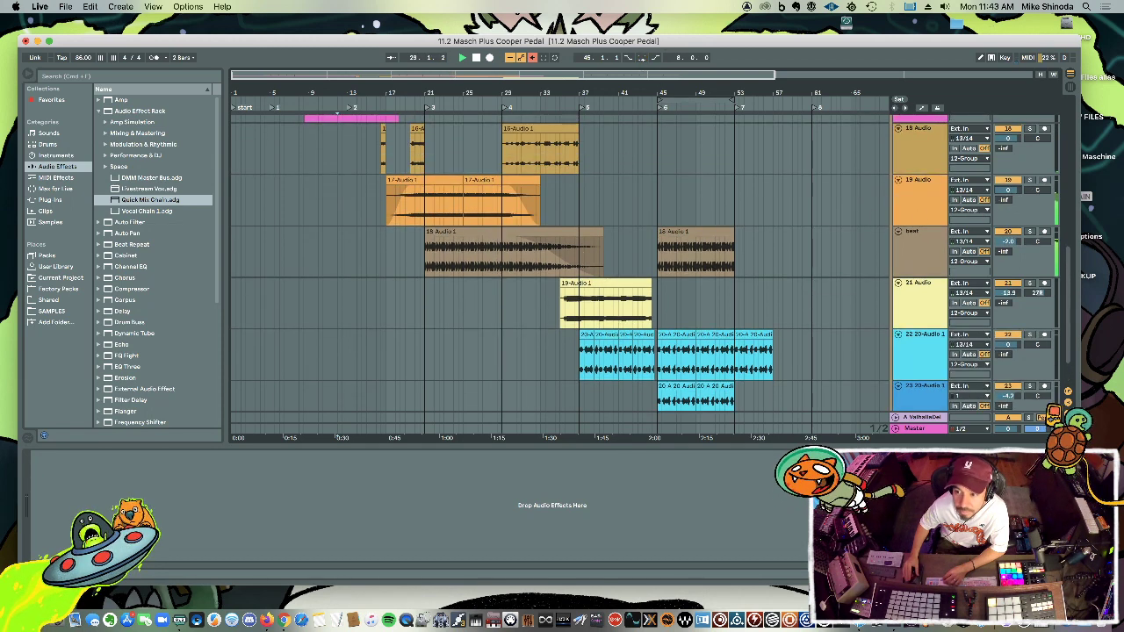
{"action": "left_click_drag", "start_coordinate": [1008, 190], "coordinate": [1008, 198]}
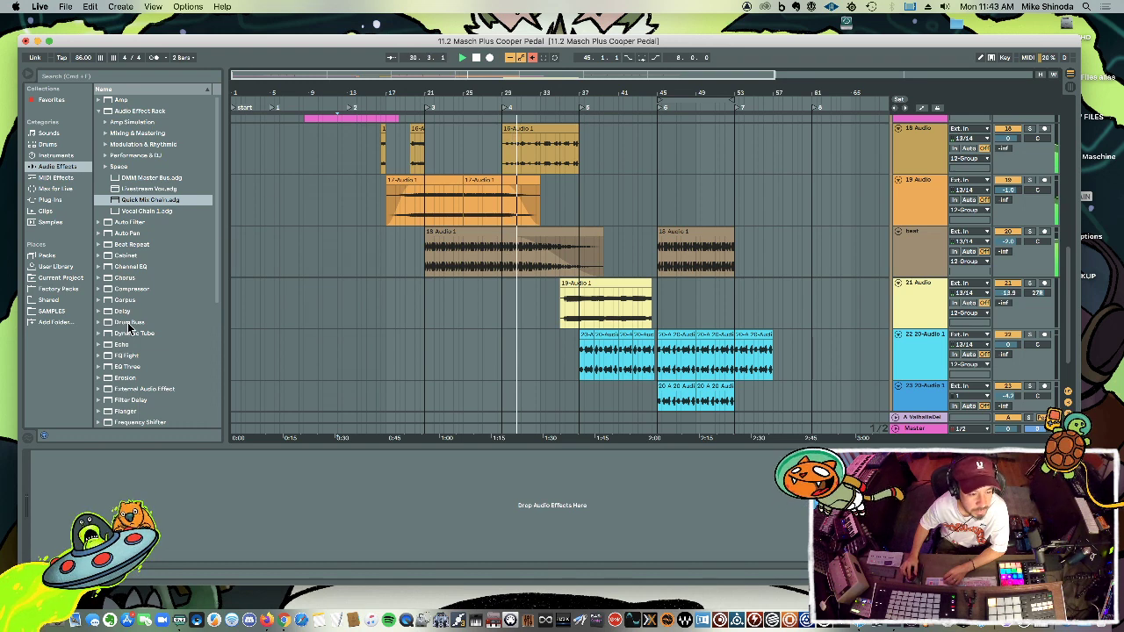
Add the ValhallaDelay plug-in to the 18 Audio track.
{"action": "scroll", "coordinate": [128, 325], "scroll_direction": "down", "scroll_amount": 5}
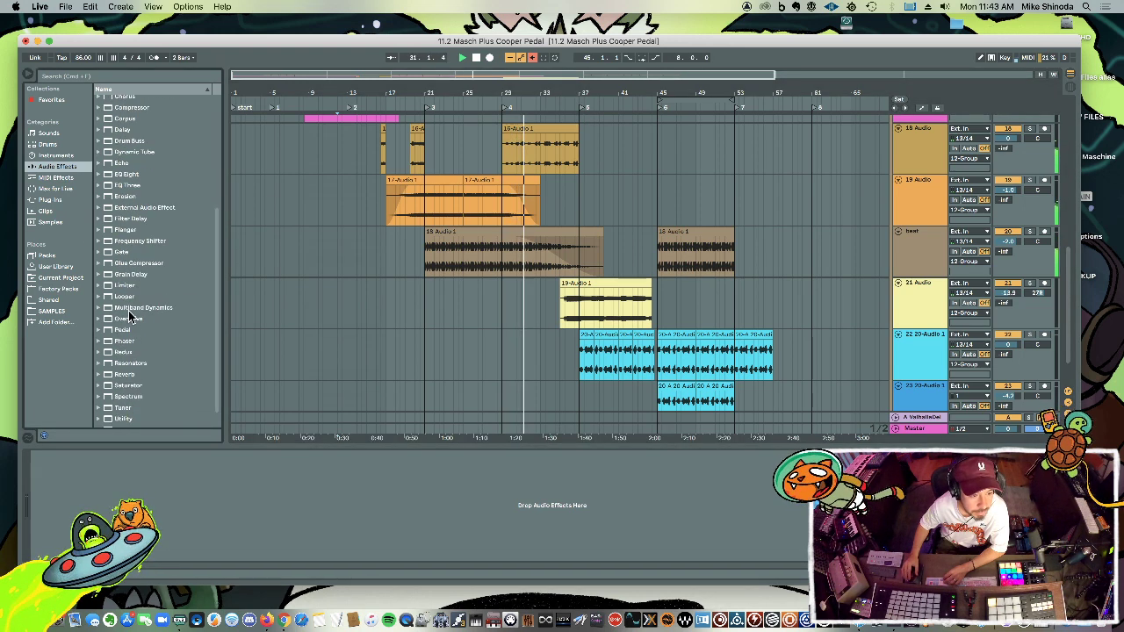
{"action": "scroll", "coordinate": [149, 316], "scroll_direction": "down", "scroll_amount": 1}
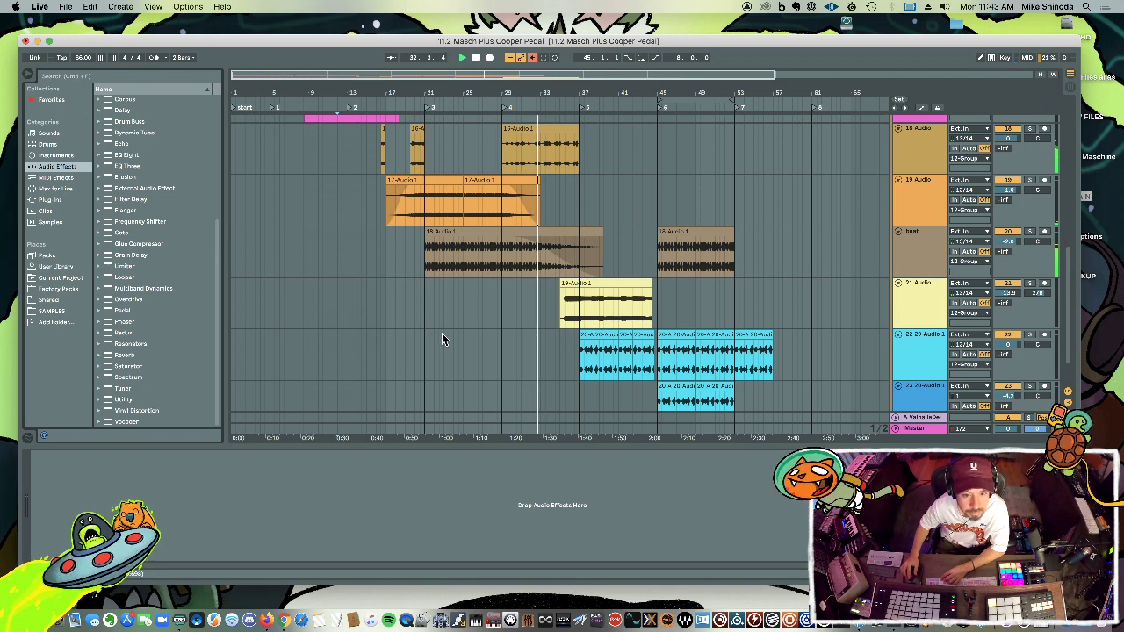
{"action": "scroll", "coordinate": [443, 334], "scroll_direction": "down", "scroll_amount": 1}
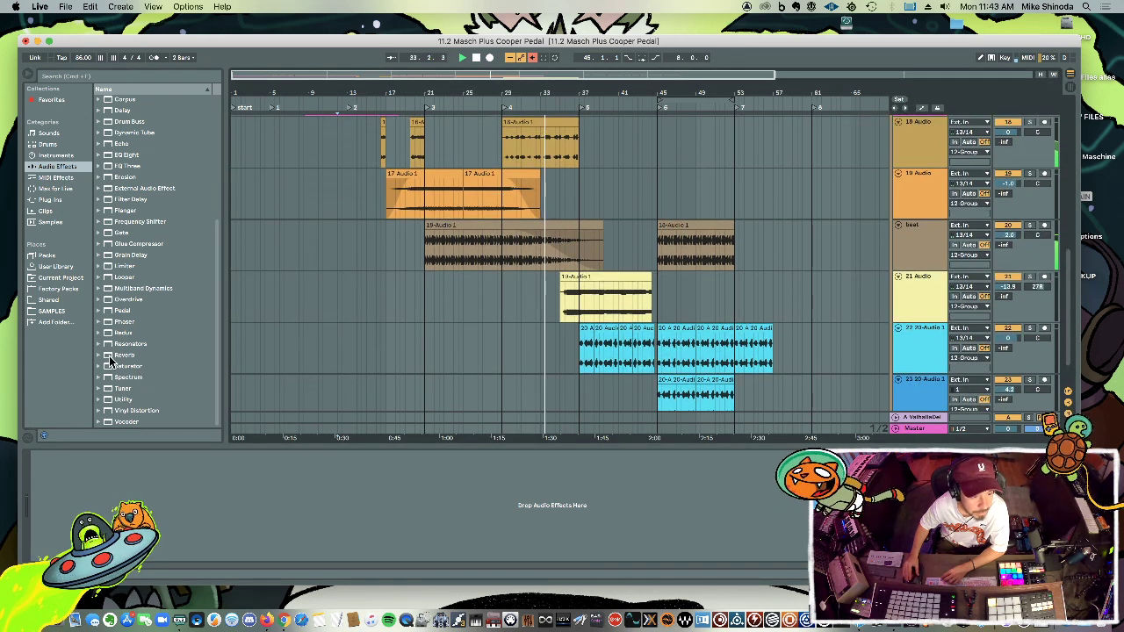
{"action": "left_click", "coordinate": [61, 201]}
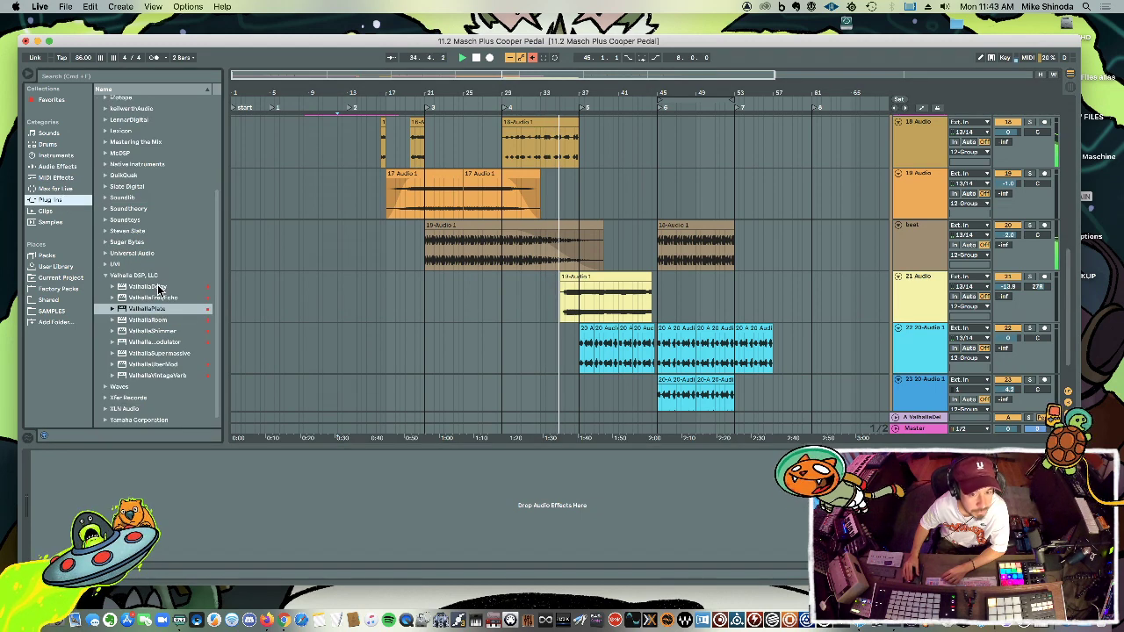
{"action": "left_click_drag", "start_coordinate": [154, 287], "coordinate": [931, 149]}
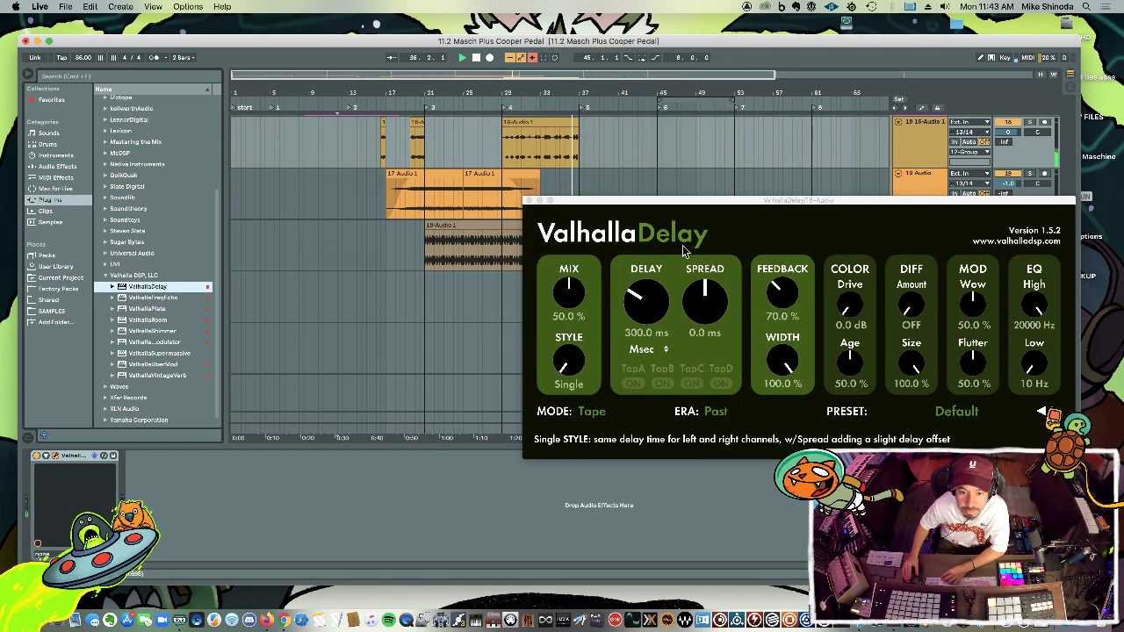
Set ValhallaDelay's Delay to 83.0 ms, Mix to 32.6 %, and Spread to 4.1 ms.
{"action": "left_click_drag", "start_coordinate": [648, 294], "coordinate": [684, 316]}
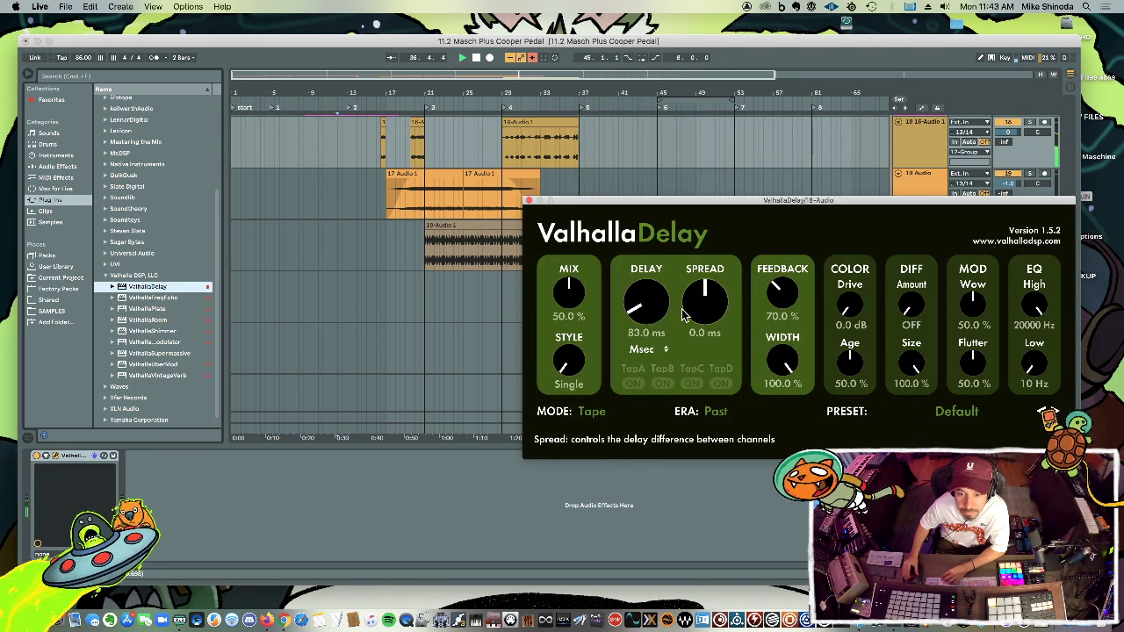
{"action": "left_click_drag", "start_coordinate": [588, 297], "coordinate": [589, 321]}
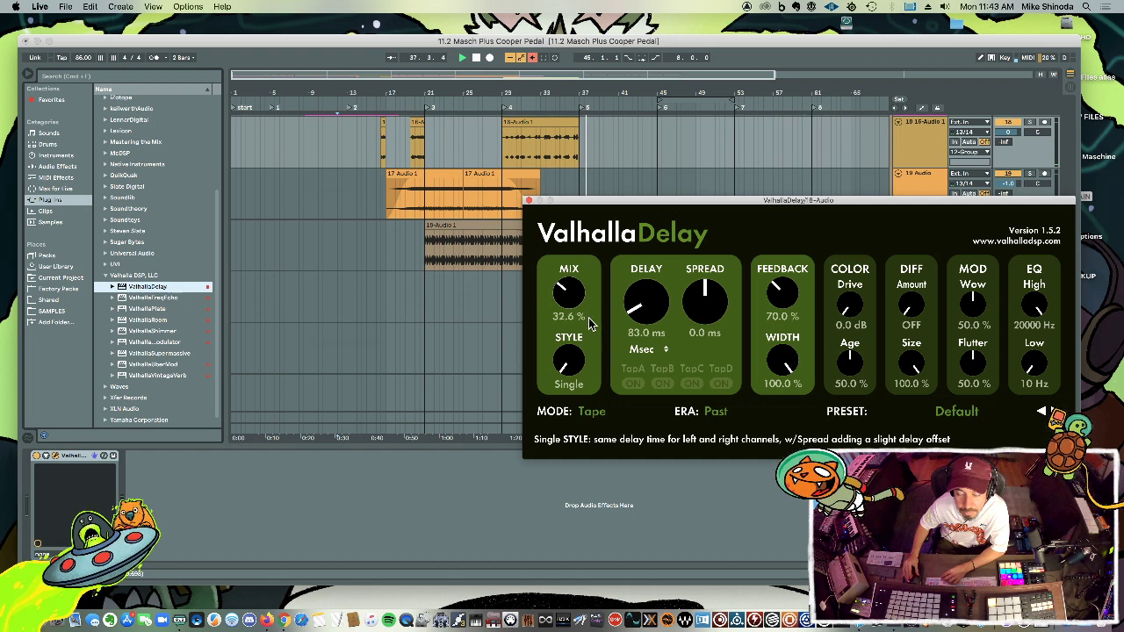
{"action": "left_click_drag", "start_coordinate": [731, 303], "coordinate": [724, 295]}
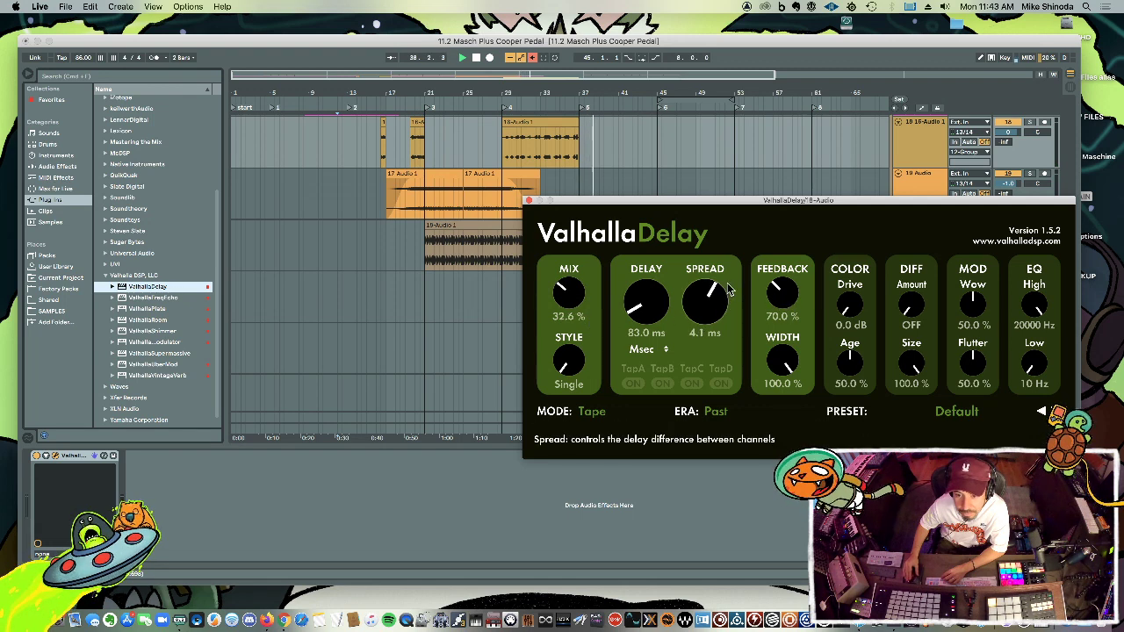
Lower ValhallaDelay's Mix to 15.8 % and close the plug-in window.
{"action": "left_click_drag", "start_coordinate": [569, 294], "coordinate": [578, 314]}
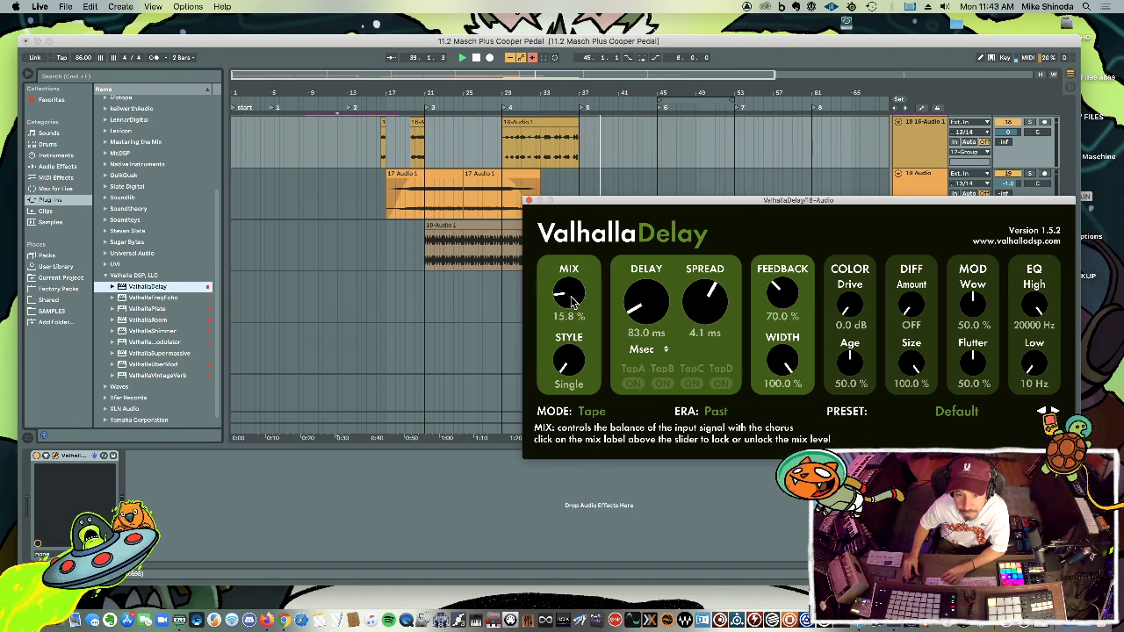
{"action": "left_click", "coordinate": [529, 202]}
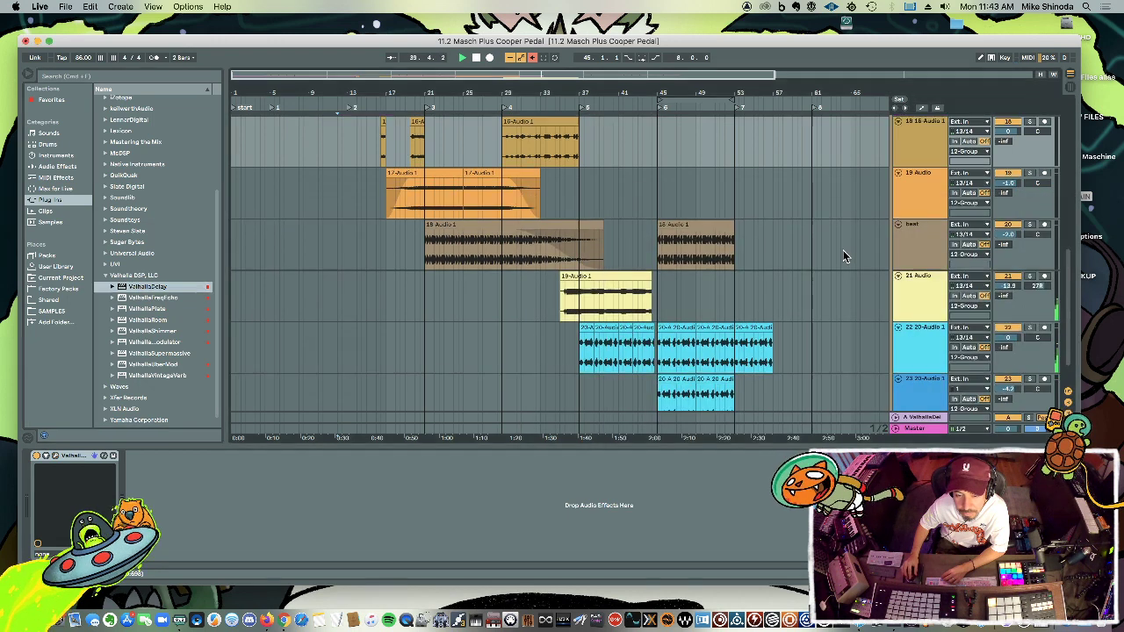
Pan the 21 Audio track to 22R, briefly showing the arrangement's automation during playback.
{"action": "left_click_drag", "start_coordinate": [1029, 293], "coordinate": [1029, 296]}
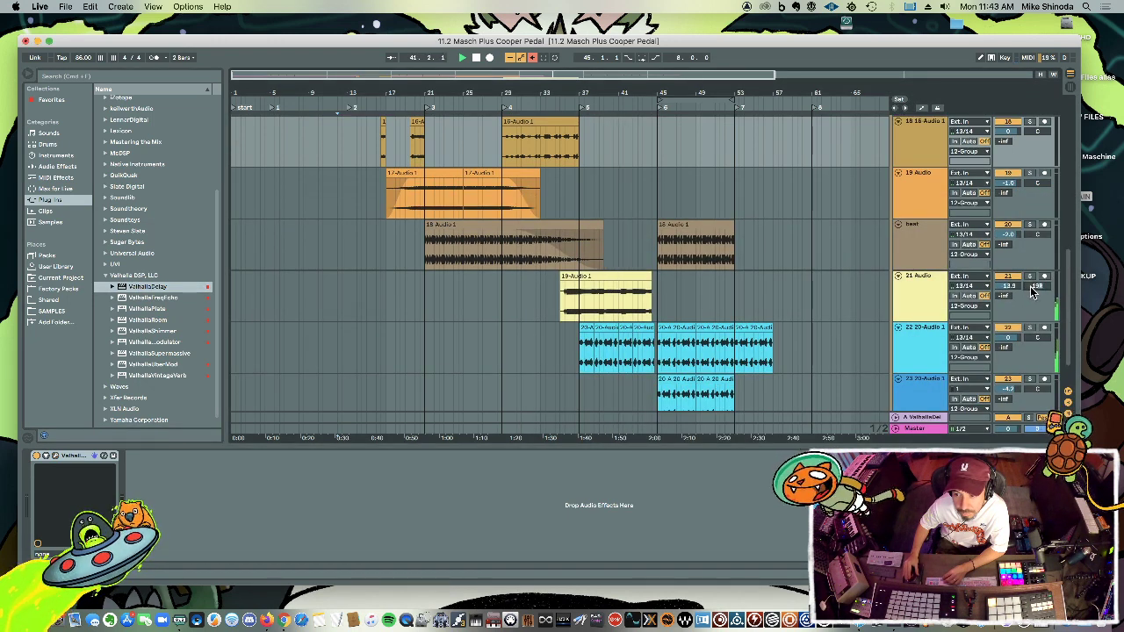
{"action": "left_click", "coordinate": [921, 108]}
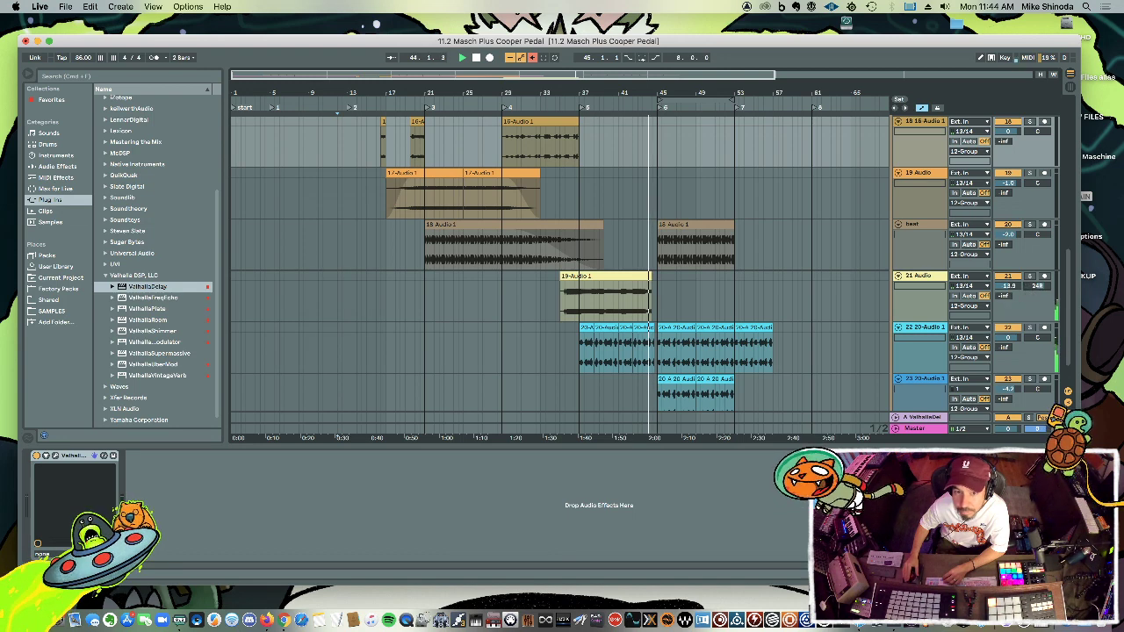
{"action": "left_click", "coordinate": [921, 108]}
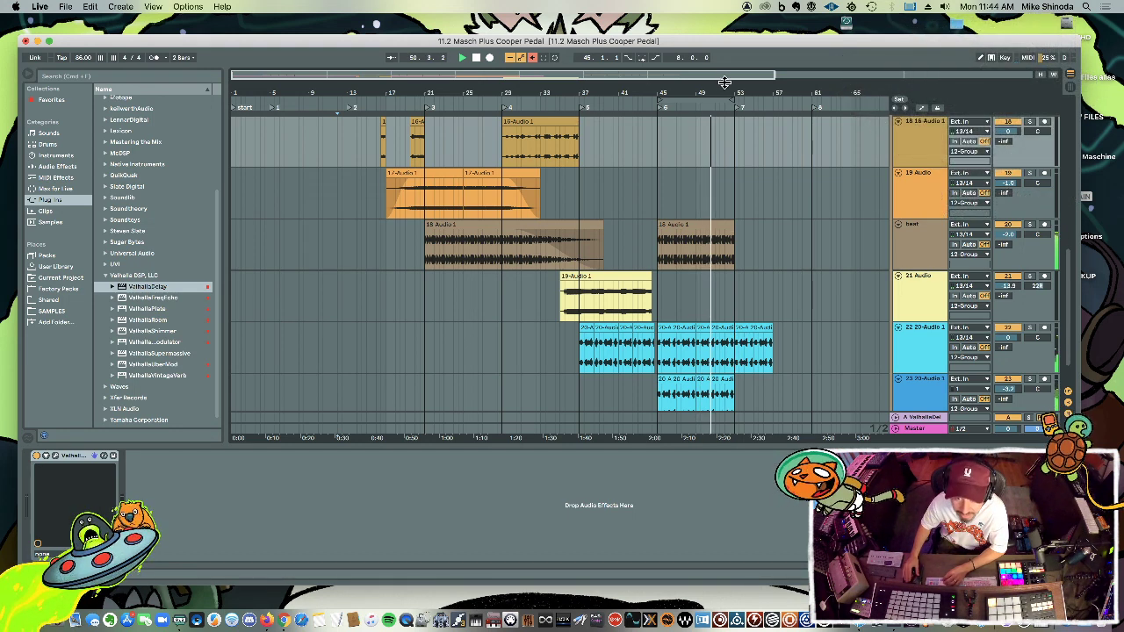
Duplicate the four bars of clips from bar 49 to 53 on track 23, extending the part to bar 57.
{"action": "scroll", "coordinate": [728, 238], "scroll_direction": "down", "scroll_amount": 1}
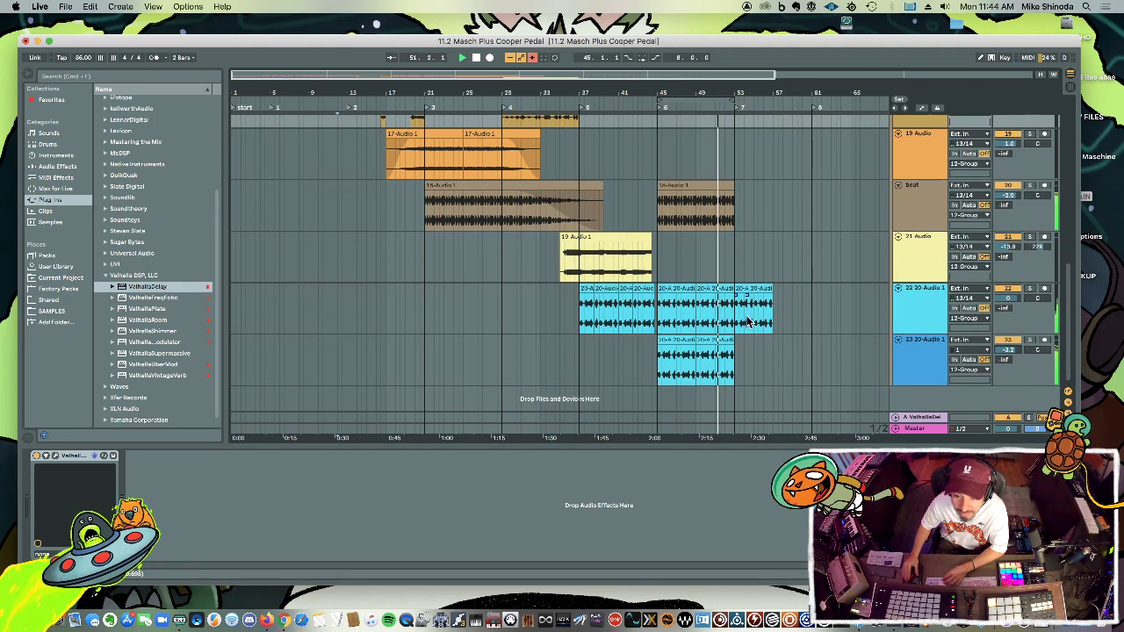
{"action": "left_click_drag", "start_coordinate": [734, 361], "coordinate": [700, 360]}
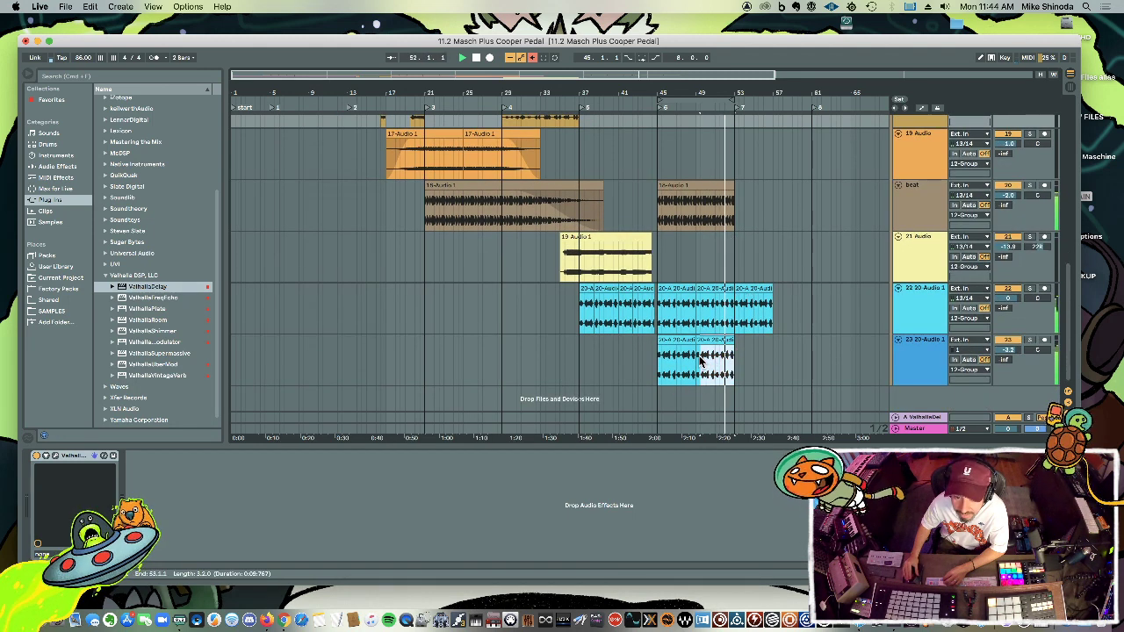
{"action": "left_click", "coordinate": [700, 360]}
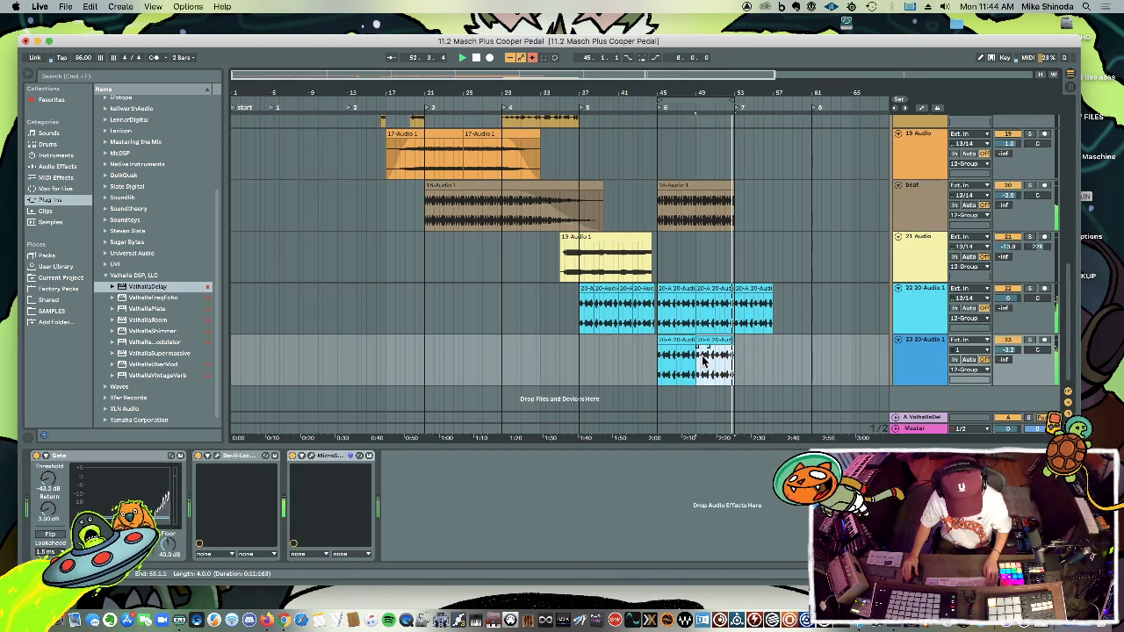
{"action": "key", "text": "super+d"}
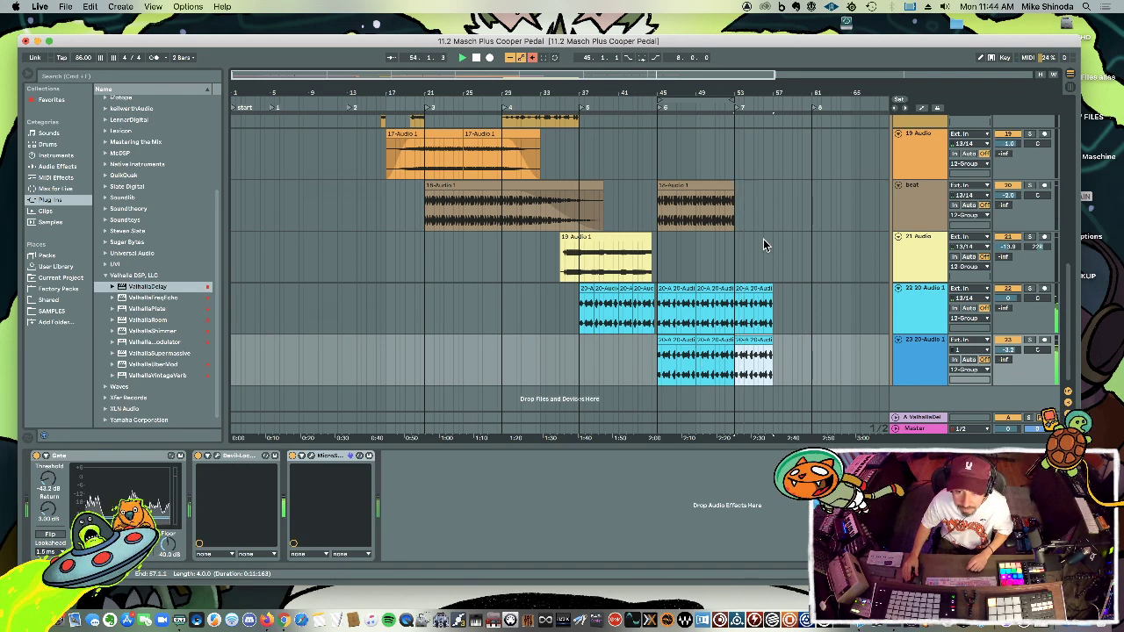
{"action": "scroll", "coordinate": [763, 238], "scroll_direction": "up", "scroll_amount": 10}
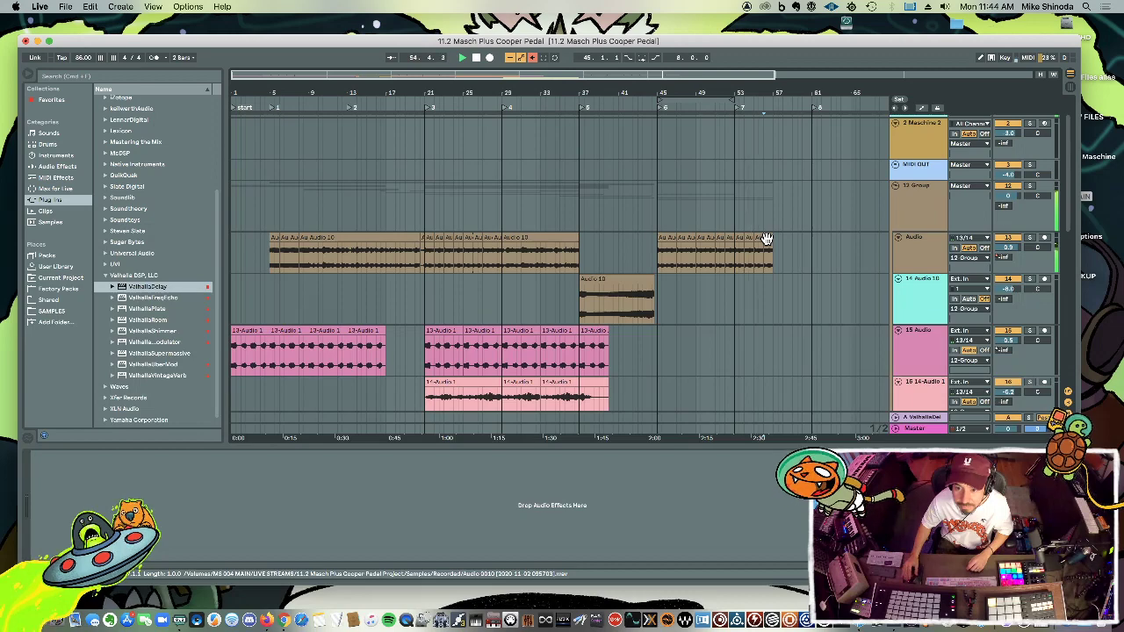
{"action": "scroll", "coordinate": [757, 263], "scroll_direction": "down", "scroll_amount": 10}
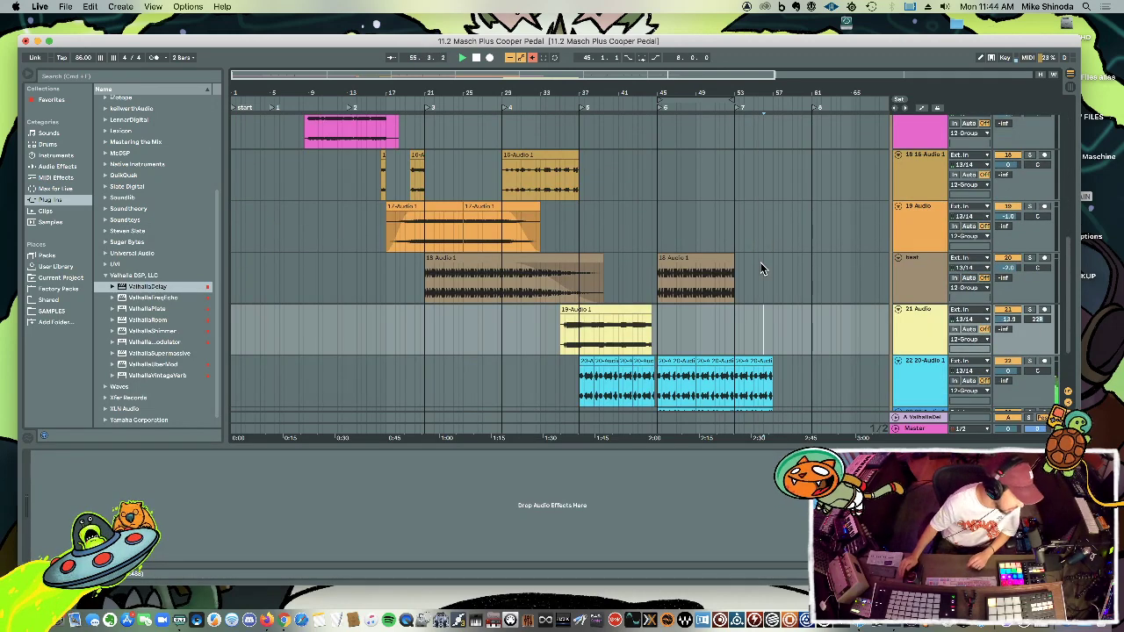